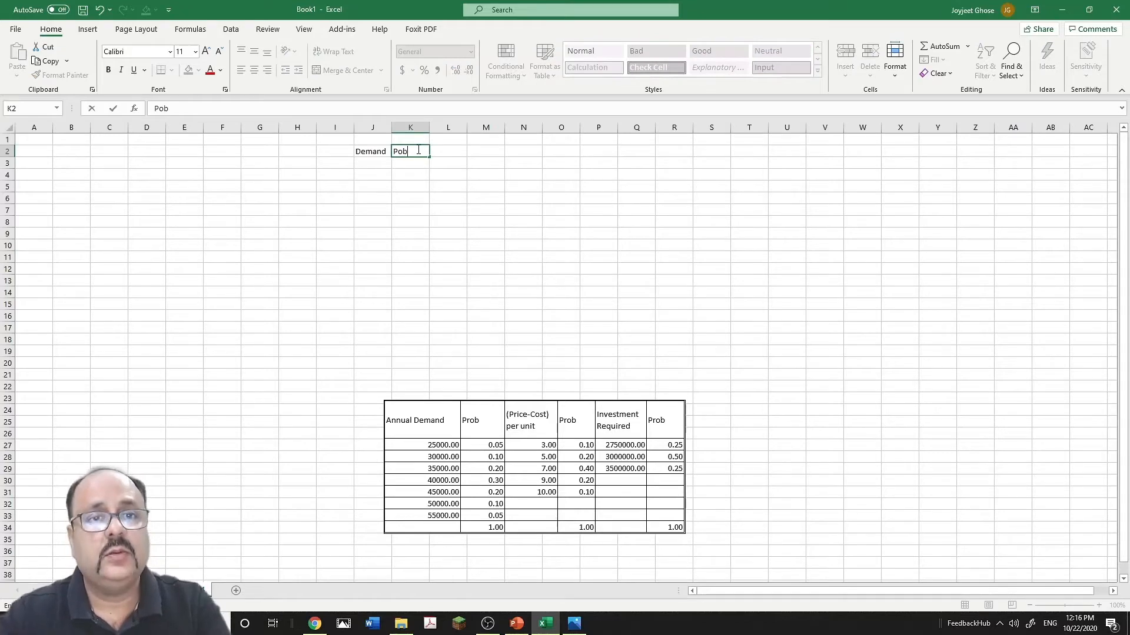
- Enter the header "Profit/unit" in L2 and widen column L to fit it
{"action": "left_click", "coordinate": [455, 151]}
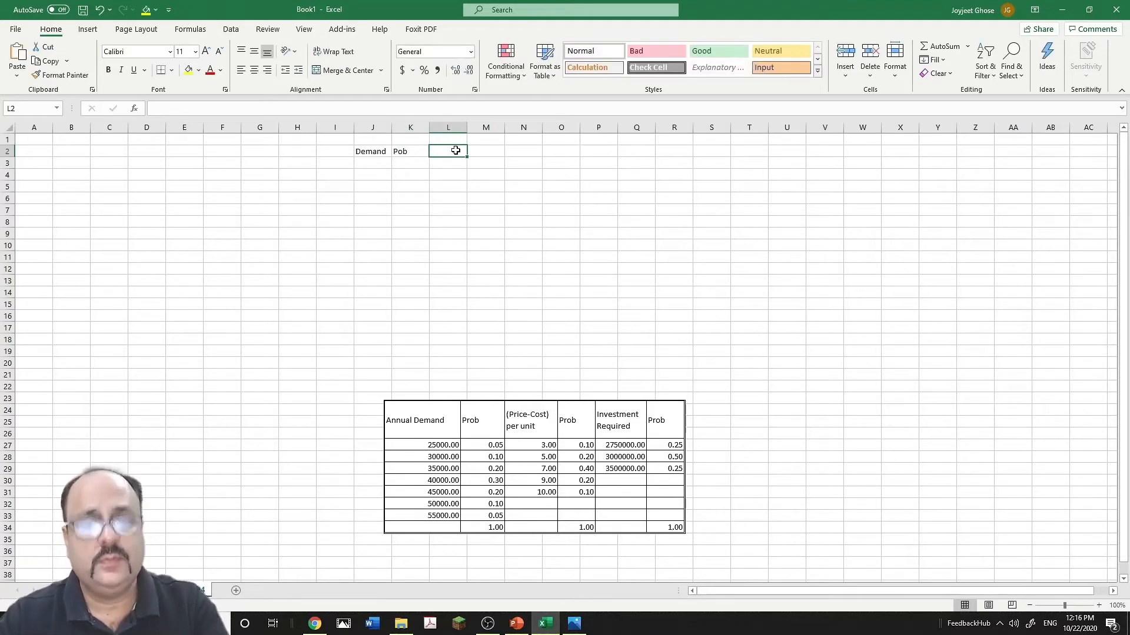
{"action": "type", "text": "P"}
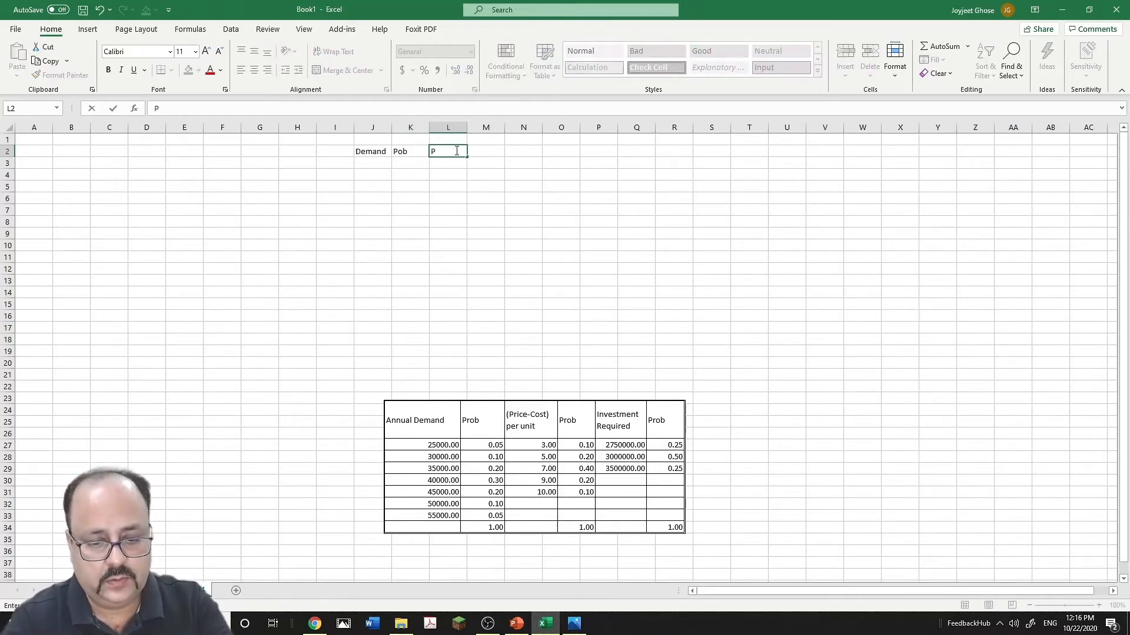
{"action": "type", "text": "rofit"}
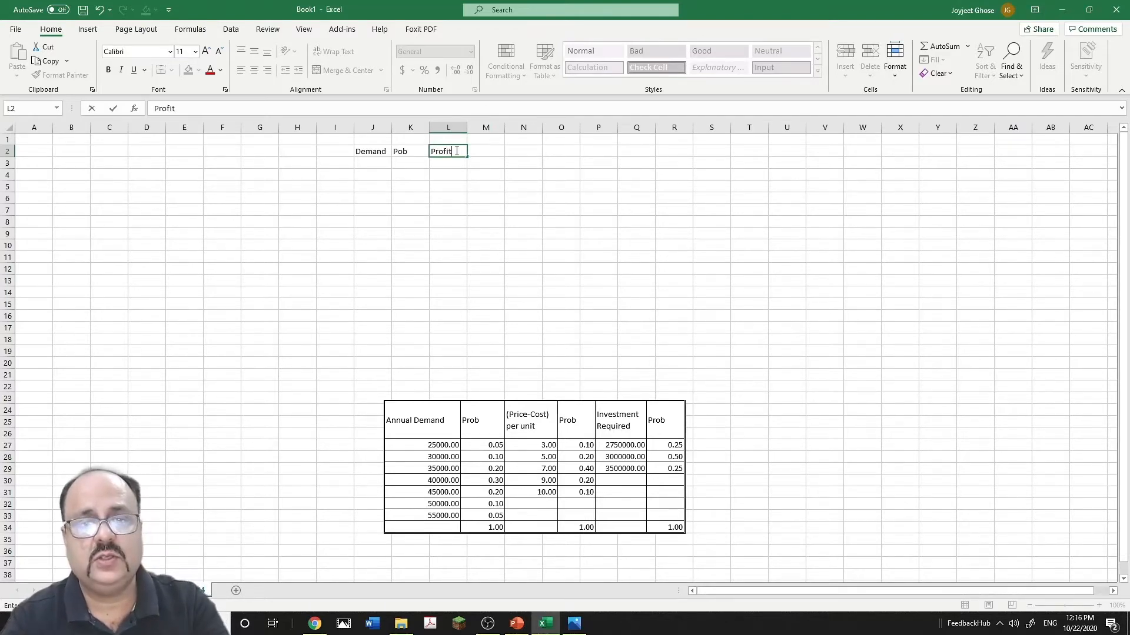
{"action": "type", "text": "/unit"}
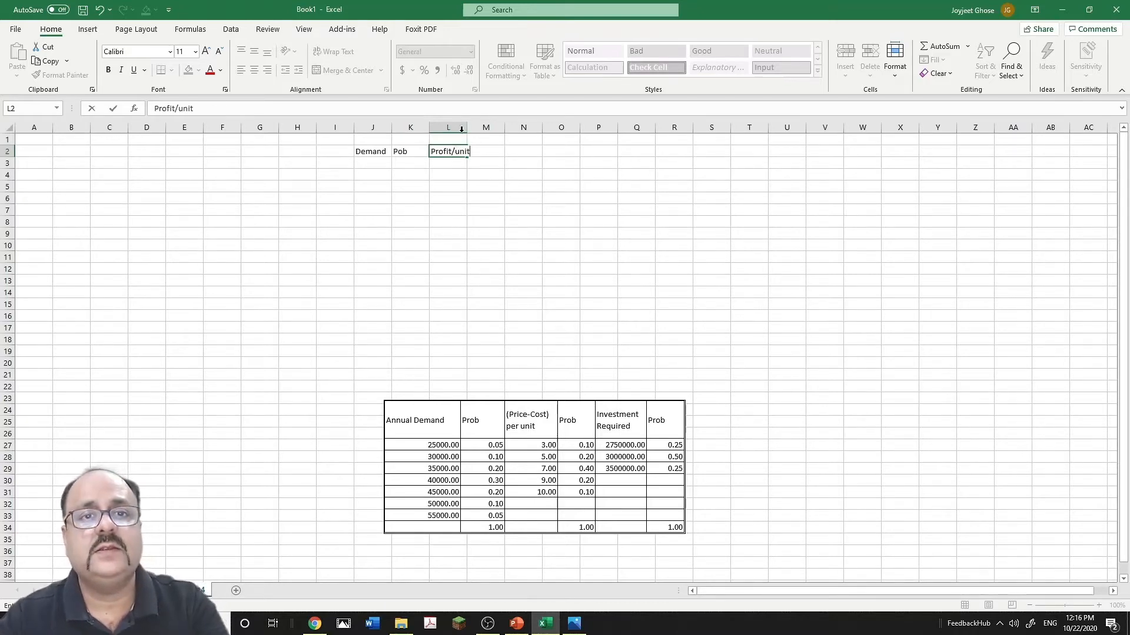
{"action": "left_click", "coordinate": [484, 200]}
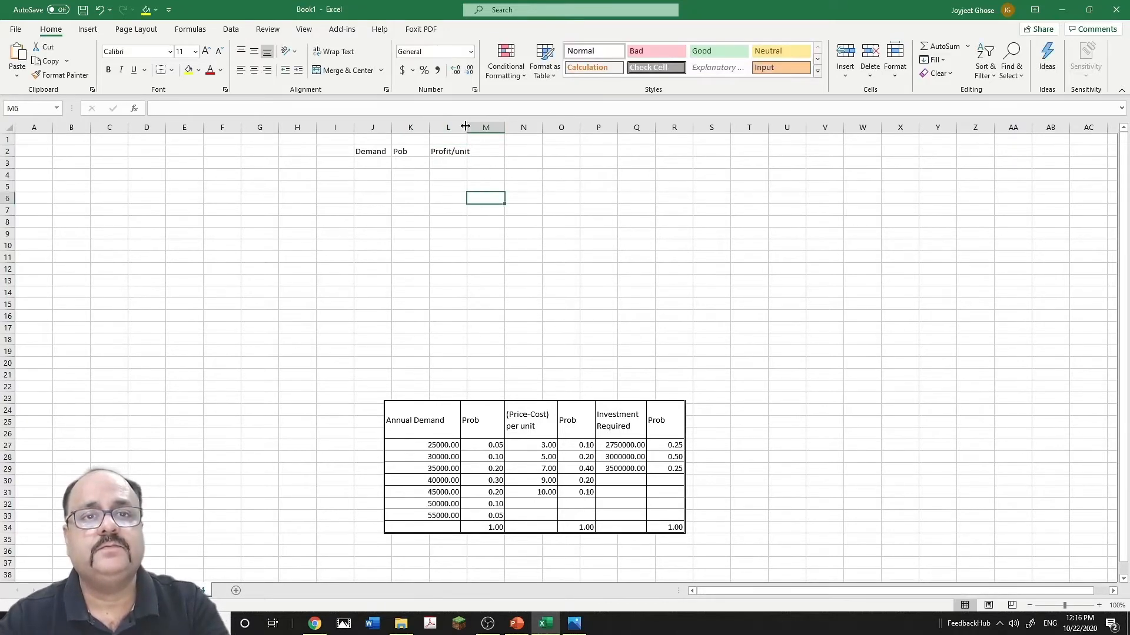
{"action": "left_click_drag", "start_coordinate": [466, 127], "coordinate": [476, 127]}
- Enter the header "Prob" in M2, beside the Profit/unit header
{"action": "left_click", "coordinate": [492, 151]}
{"action": "type", "text": "Prob"}
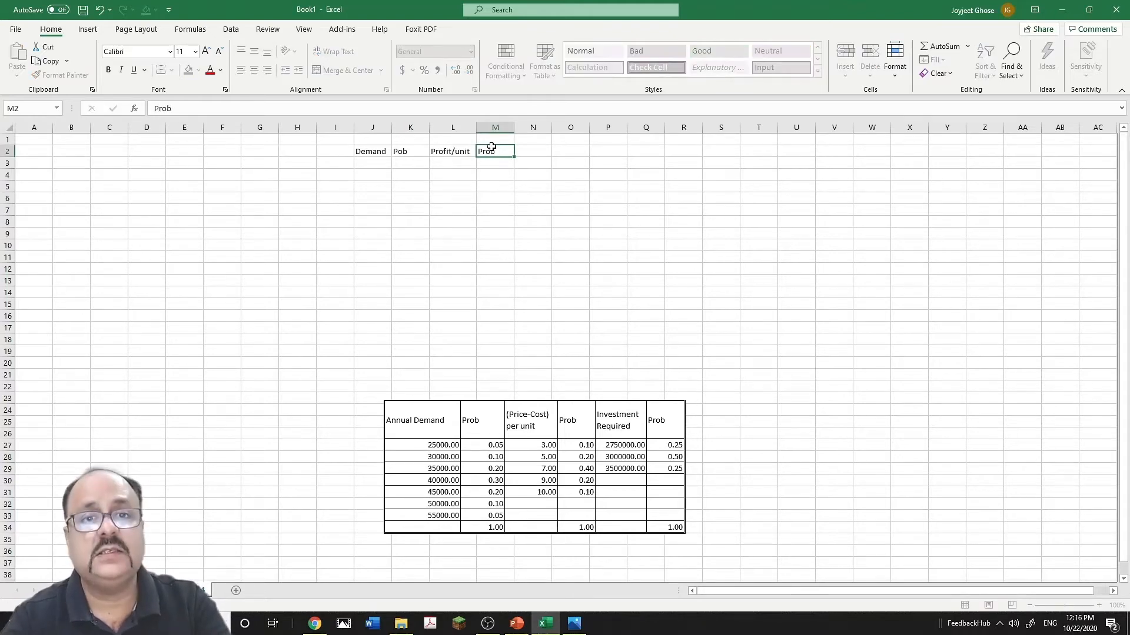
{"action": "key", "text": "Tab"}
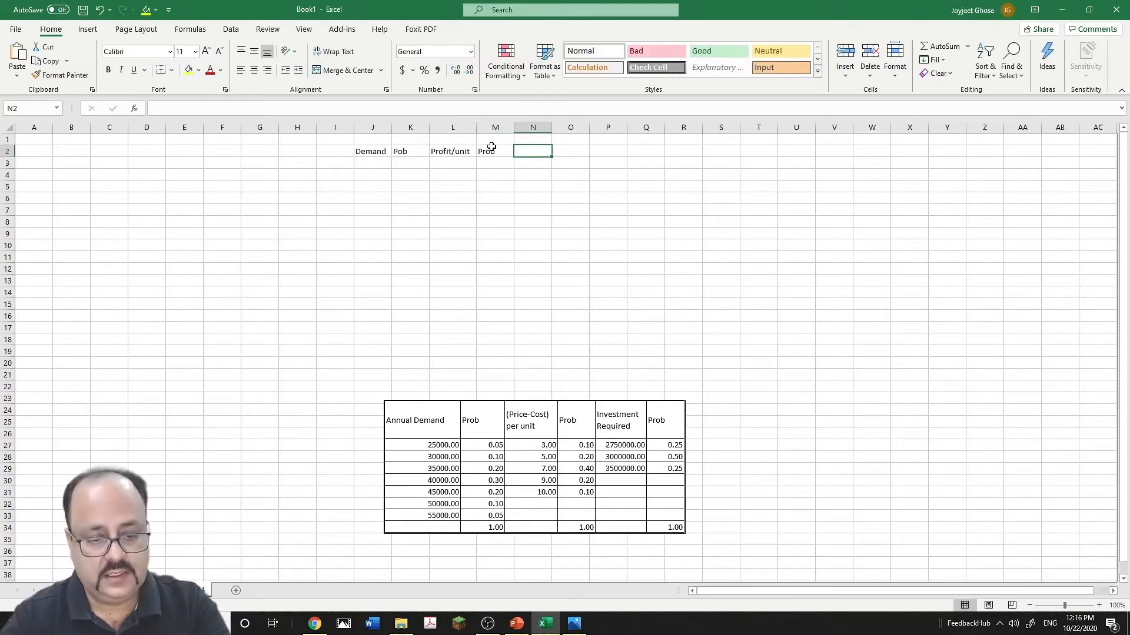
- Enter the headers "Investment" in N2 and "Prob" in O2, widening column N to fit its header
{"action": "type", "text": "Inve"}
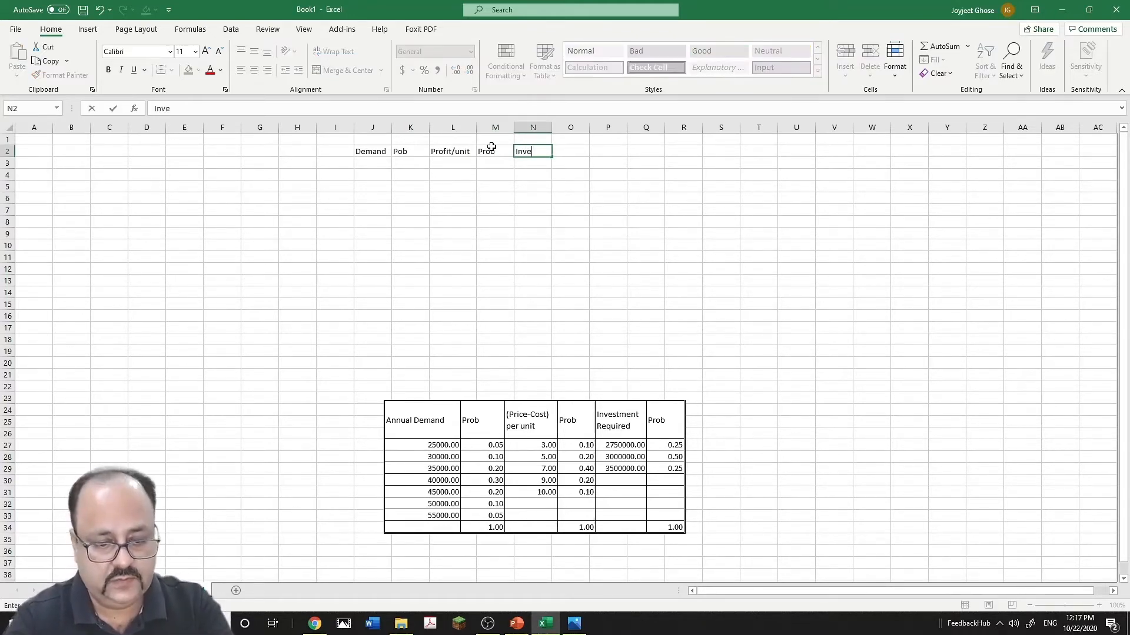
{"action": "type", "text": "ste"}
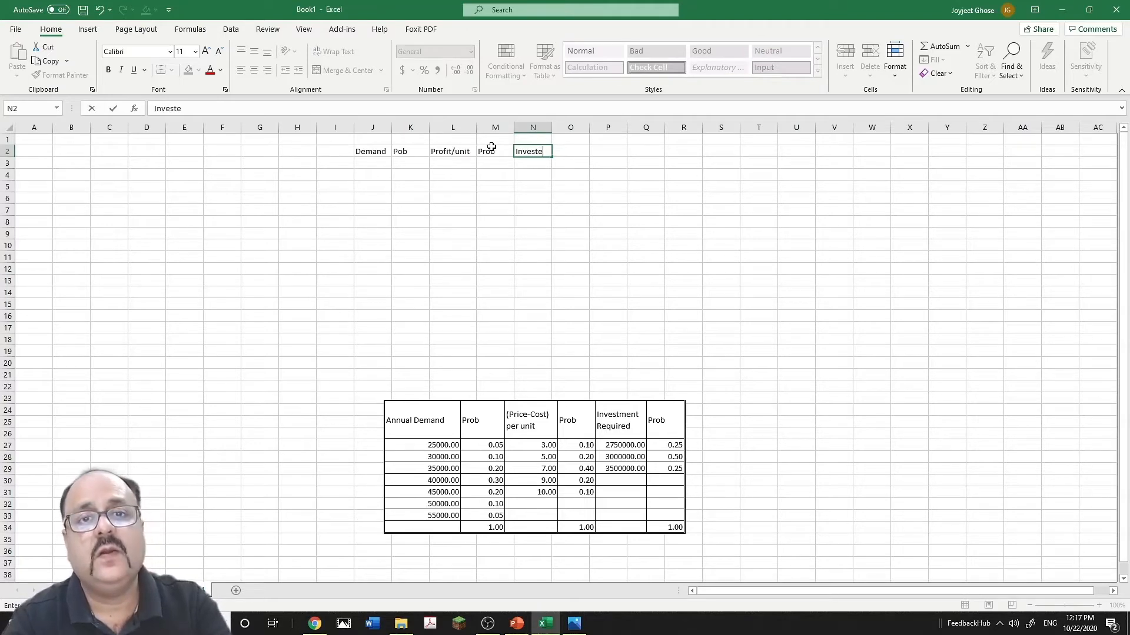
{"action": "type", "text": "-==="}
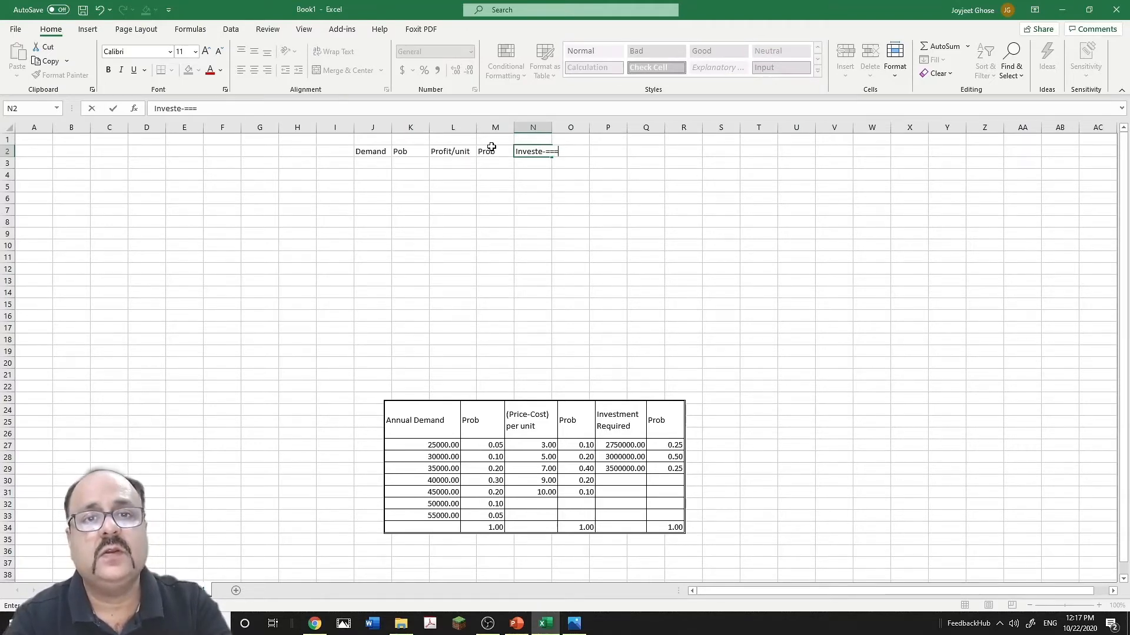
{"action": "key", "text": "BackSpace"}
{"action": "key", "text": "BackSpace"}
{"action": "key", "text": "BackSpace"}
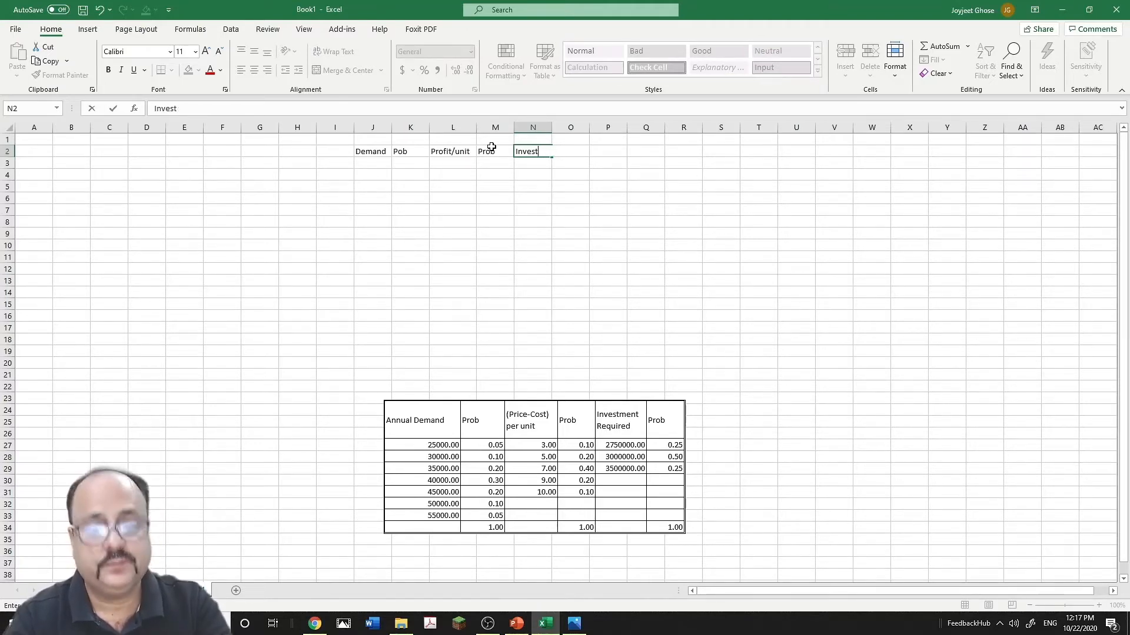
{"action": "type", "text": "ment"}
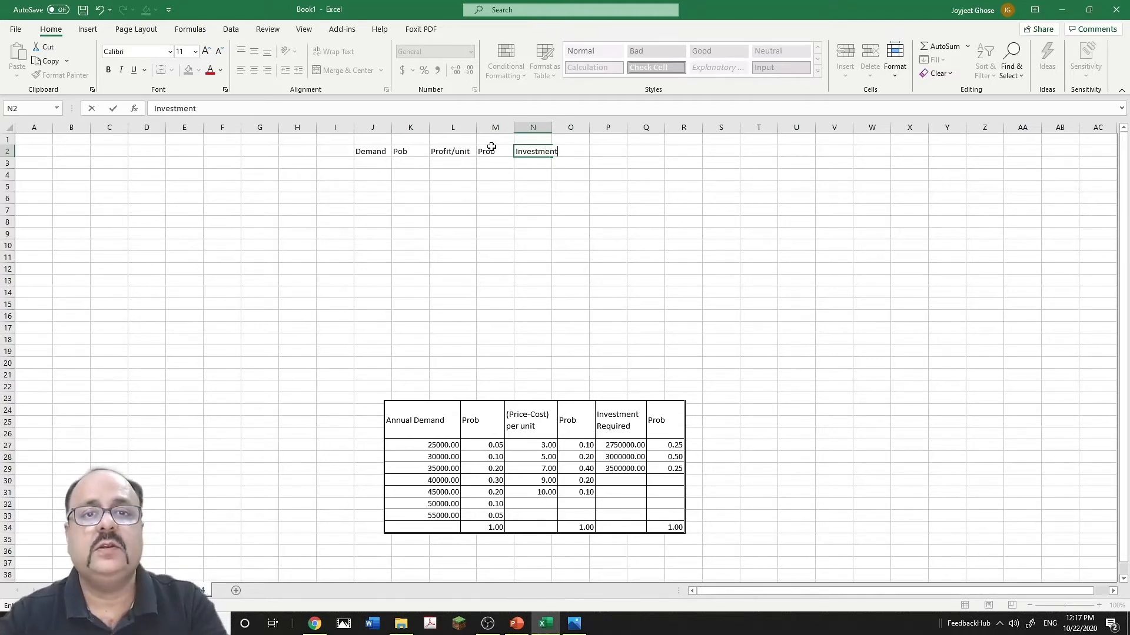
{"action": "left_click", "coordinate": [538, 195]}
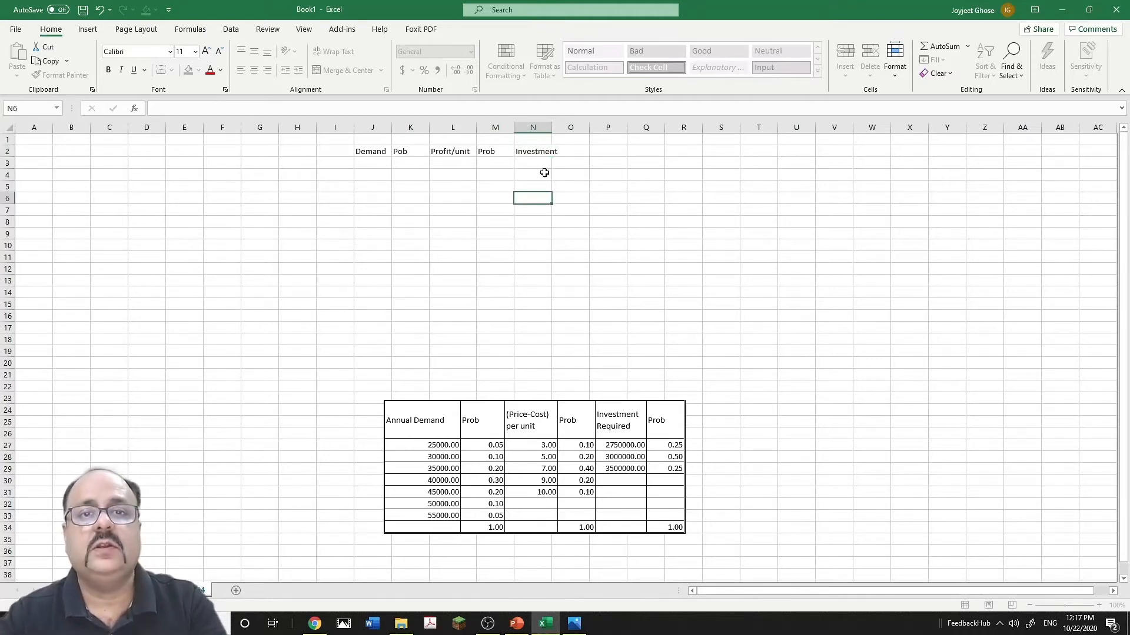
{"action": "left_click_drag", "start_coordinate": [552, 130], "coordinate": [558, 131]}
{"action": "left_click", "coordinate": [570, 155]}
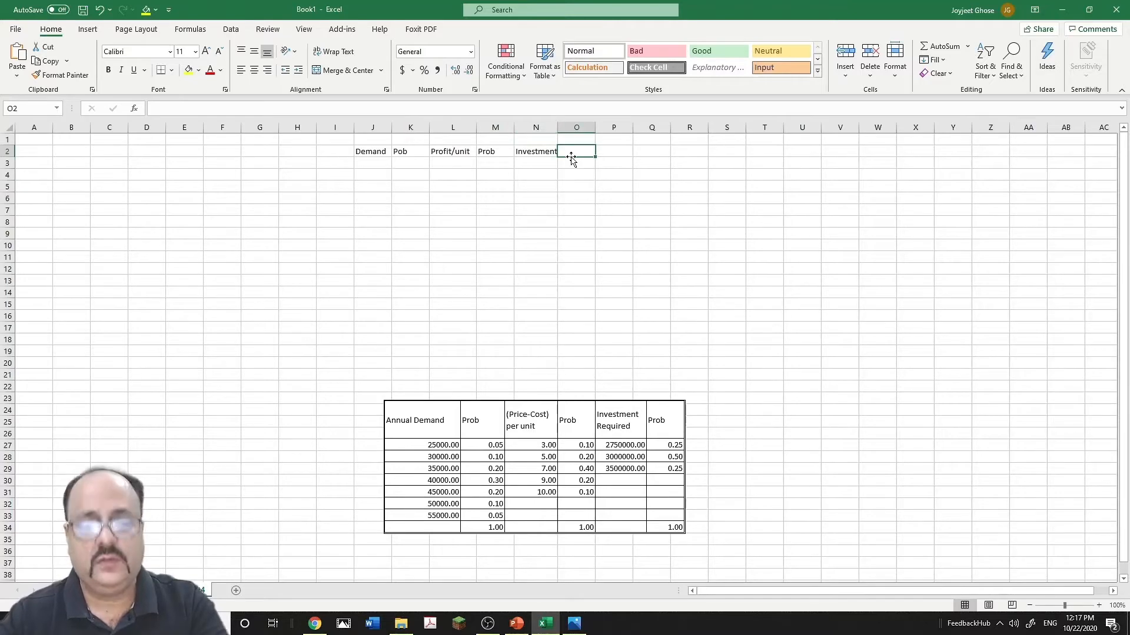
{"action": "type", "text": "Prob"}
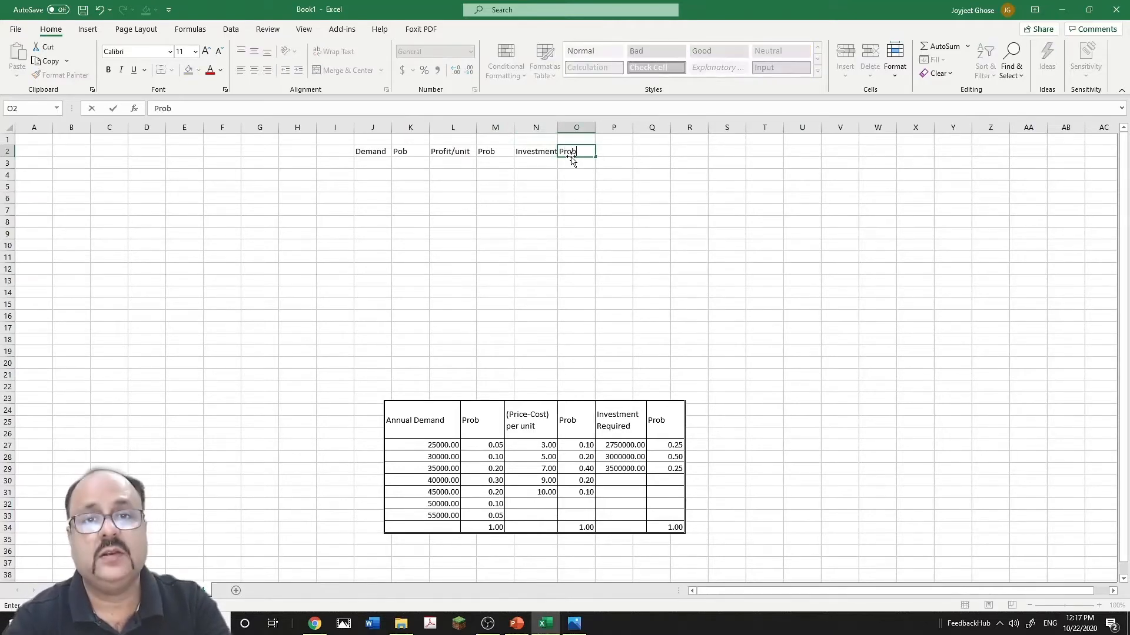
- Fill the Demand column from J3 to J6 with 25000, 30000, 35000 and 40000
{"action": "left_click", "coordinate": [380, 162]}
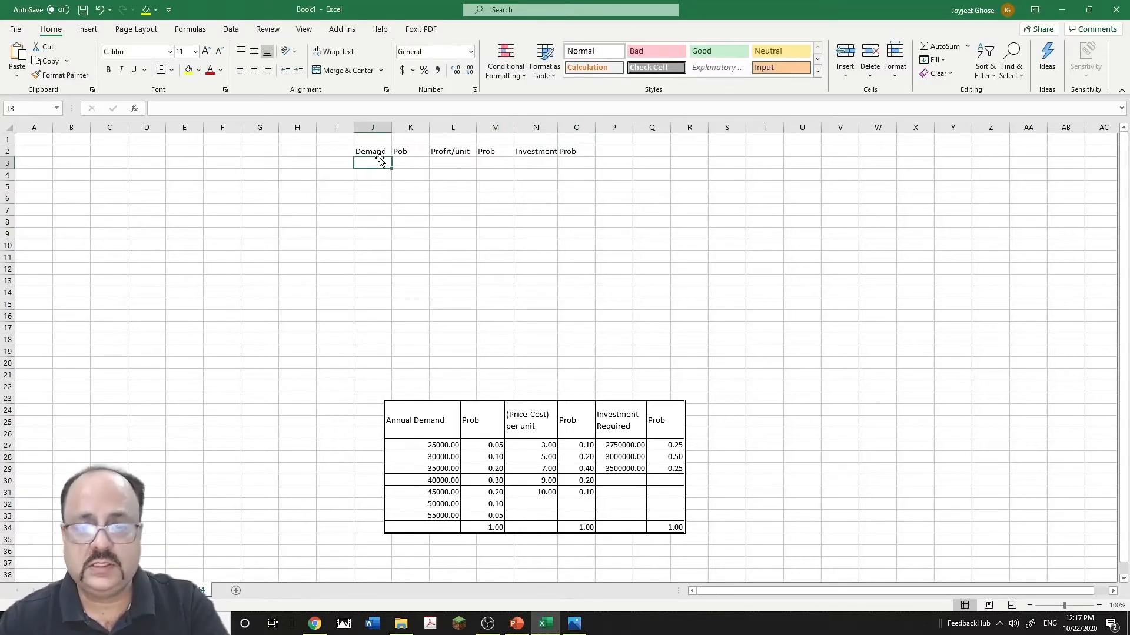
{"action": "type", "text": "250"}
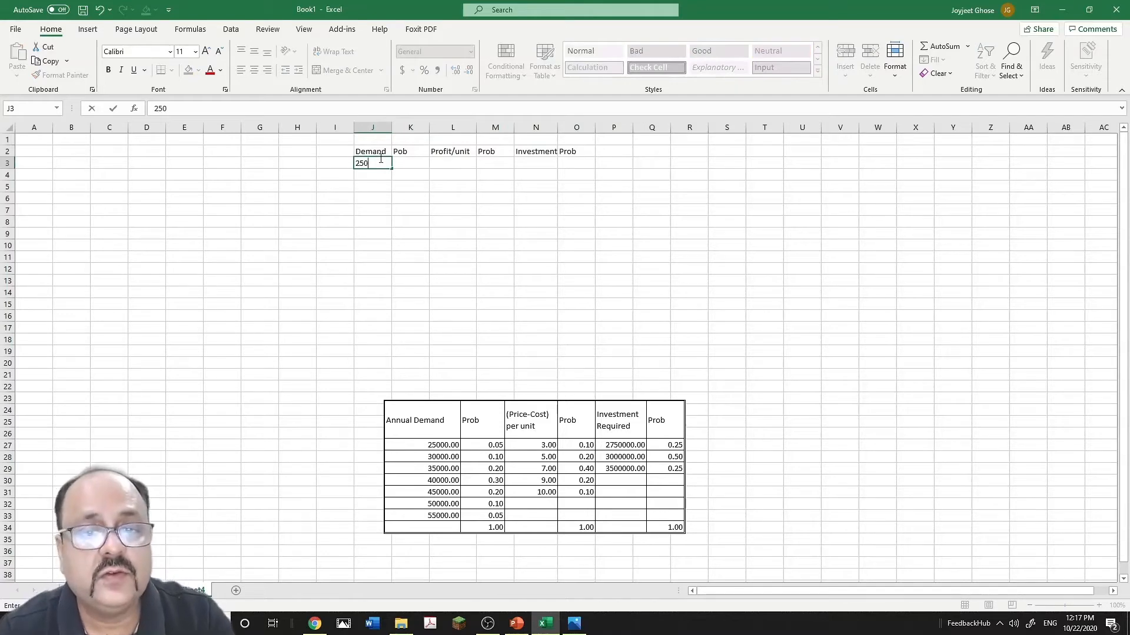
{"action": "type", "text": "00"}
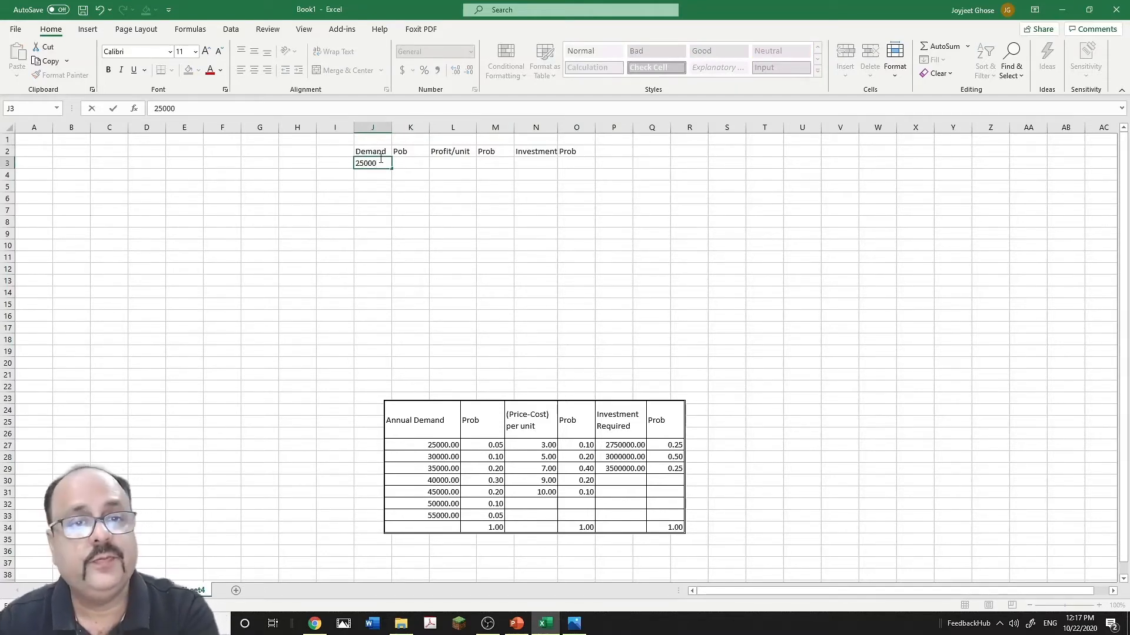
{"action": "key", "text": "Return"}
{"action": "type", "text": "30000"}
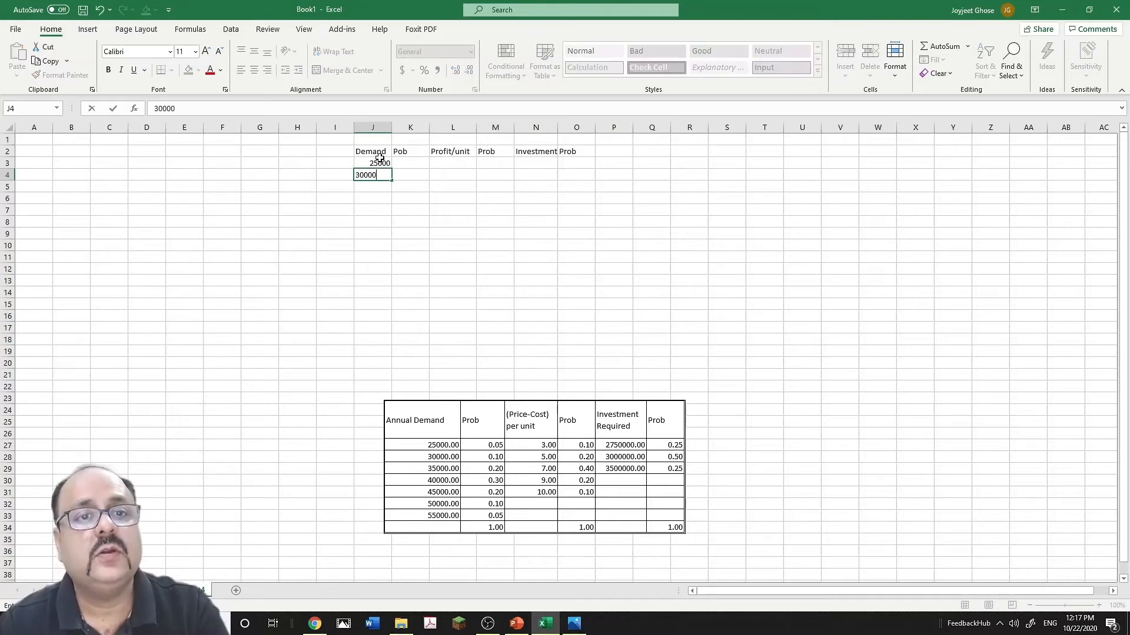
{"action": "key", "text": "Return"}
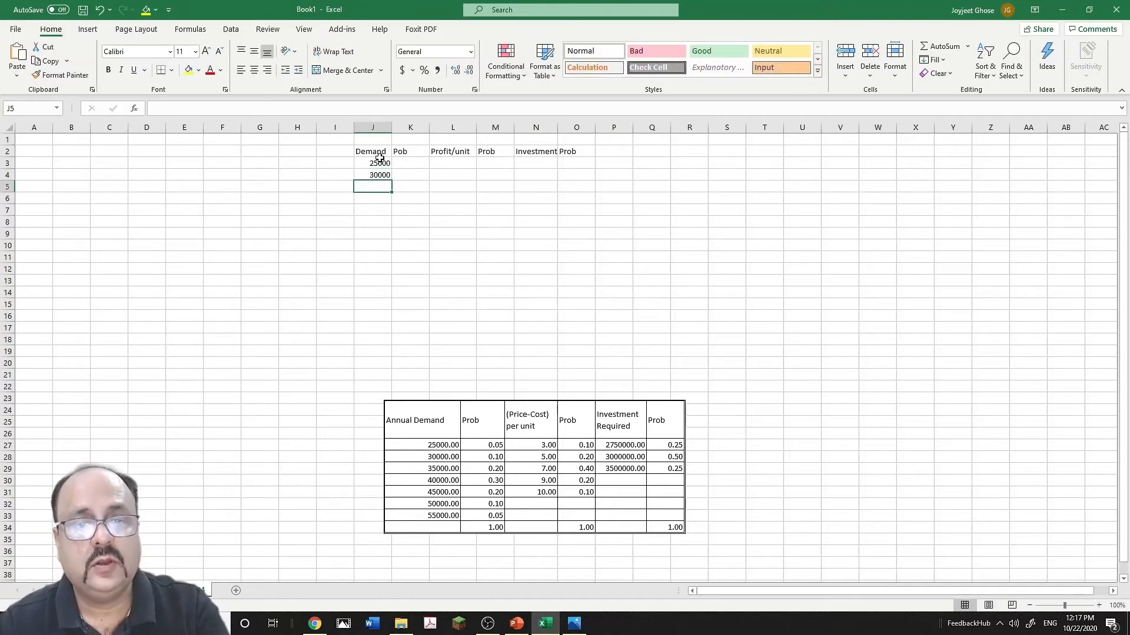
{"action": "type", "text": "35000"}
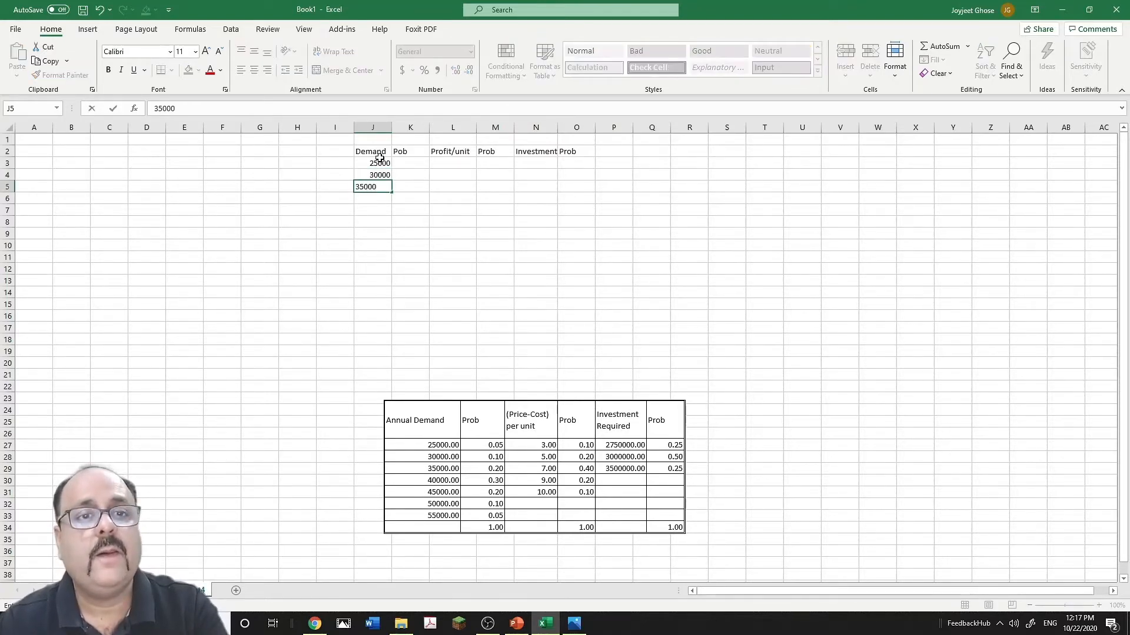
{"action": "key", "text": "Return"}
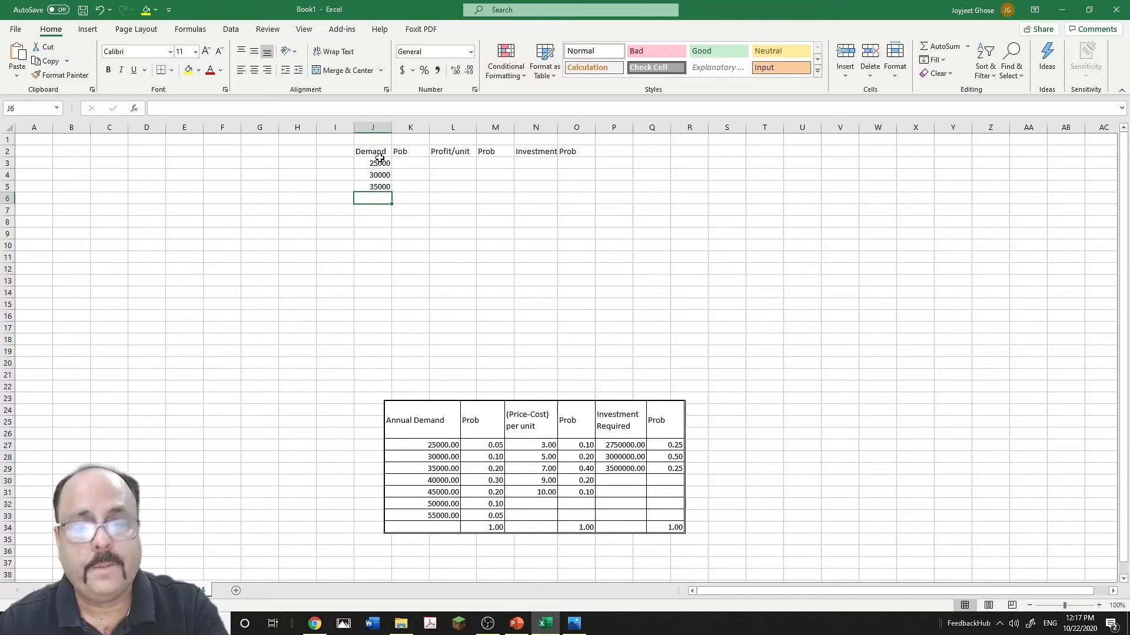
{"action": "type", "text": "40000"}
{"action": "key", "text": "Return"}
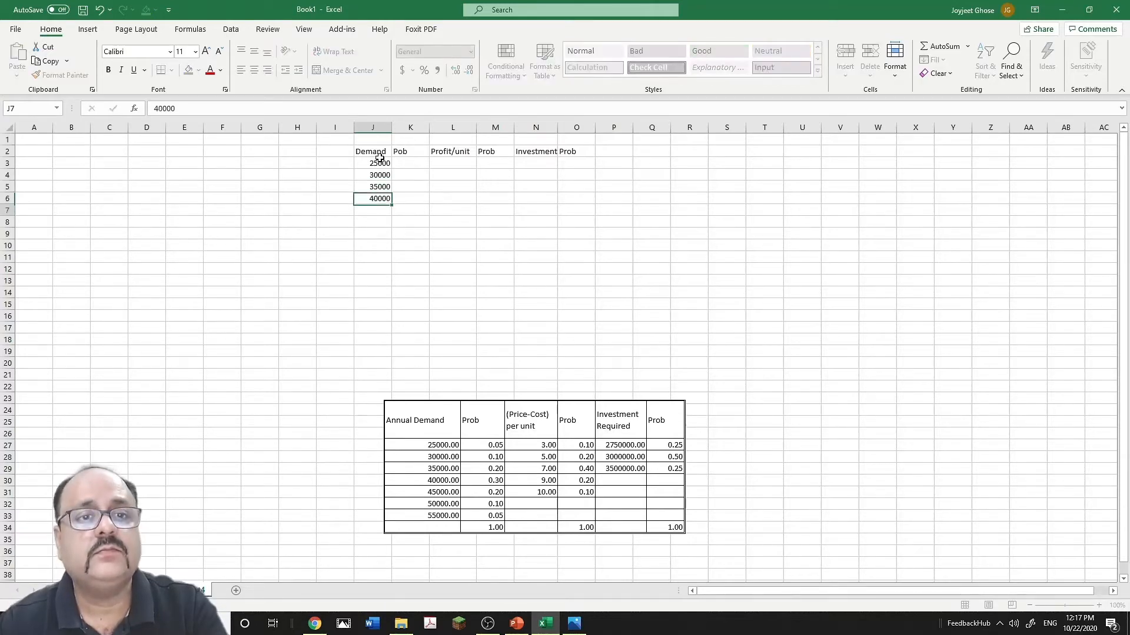
- Complete the Demand column with 45000, 50000 and 55000 in J7 to J9
{"action": "type", "text": "450000"}
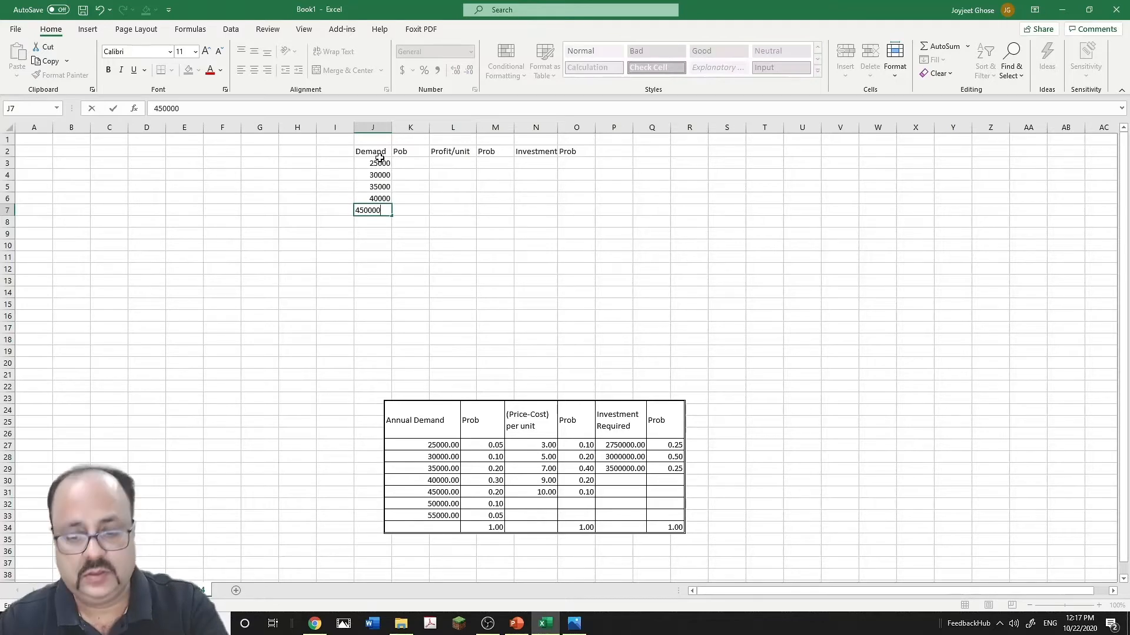
{"action": "key", "text": "BackSpace"}
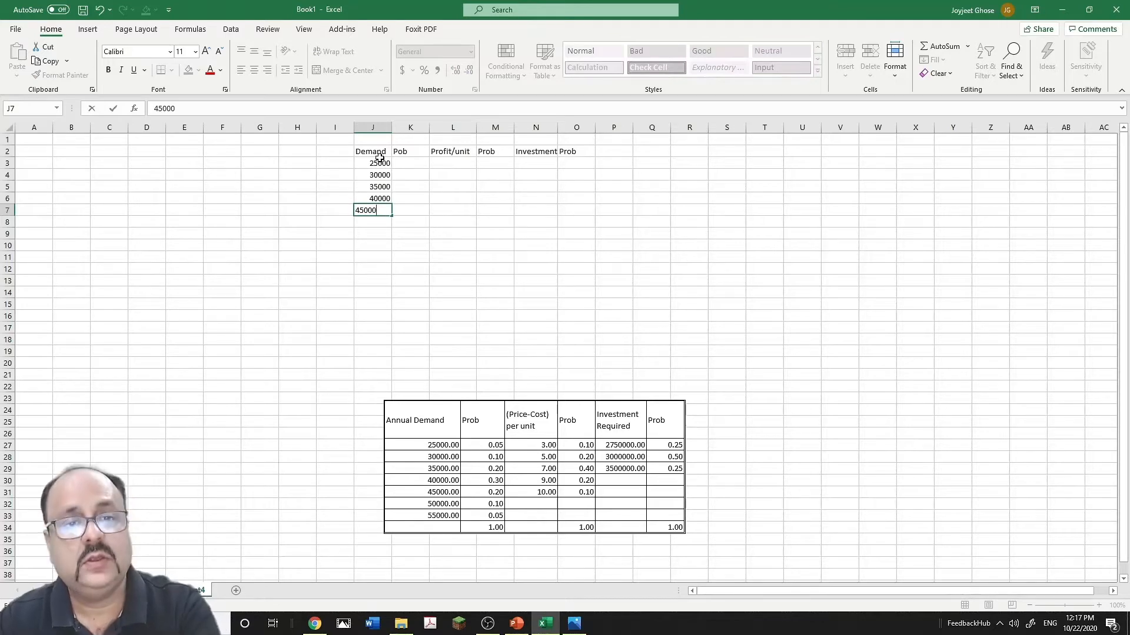
{"action": "key", "text": "Return"}
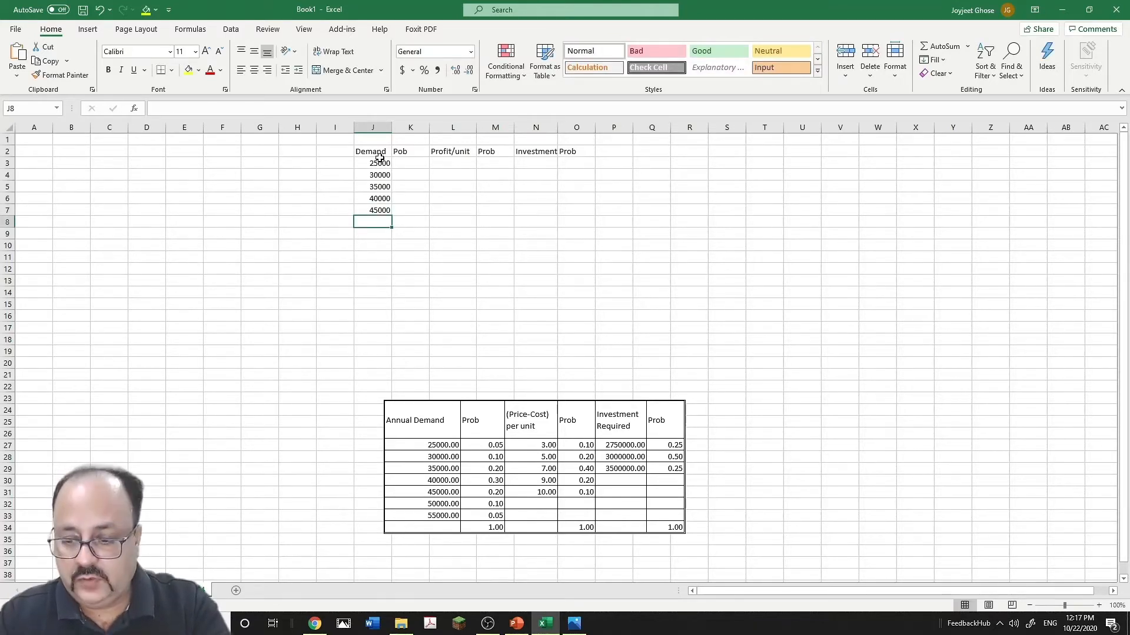
{"action": "type", "text": "50000"}
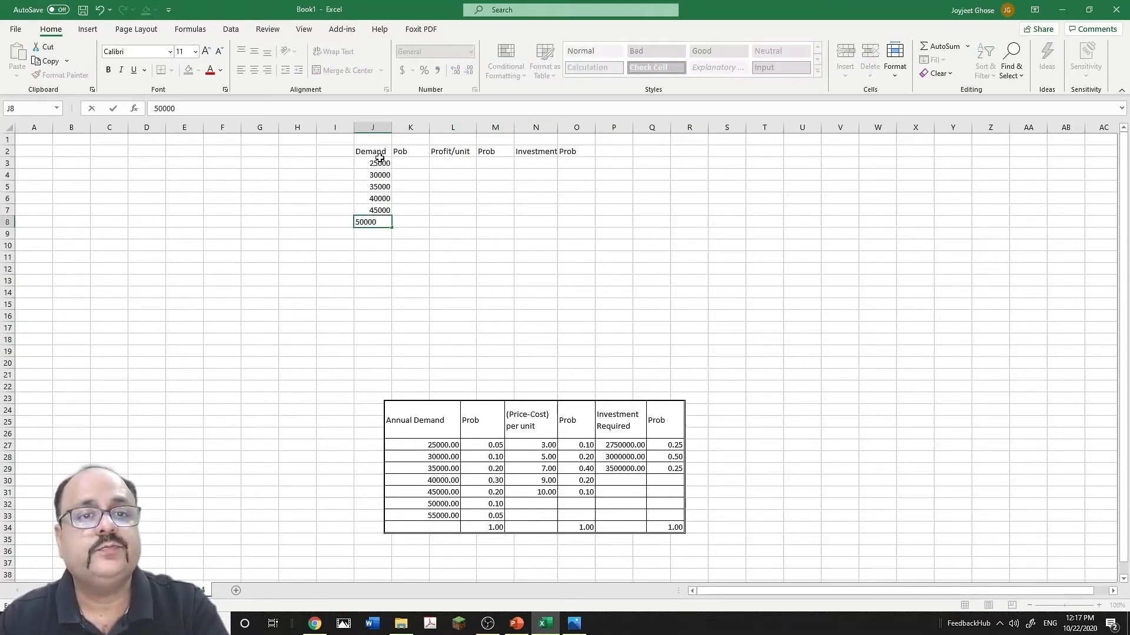
{"action": "key", "text": "Return"}
{"action": "type", "text": "55000"}
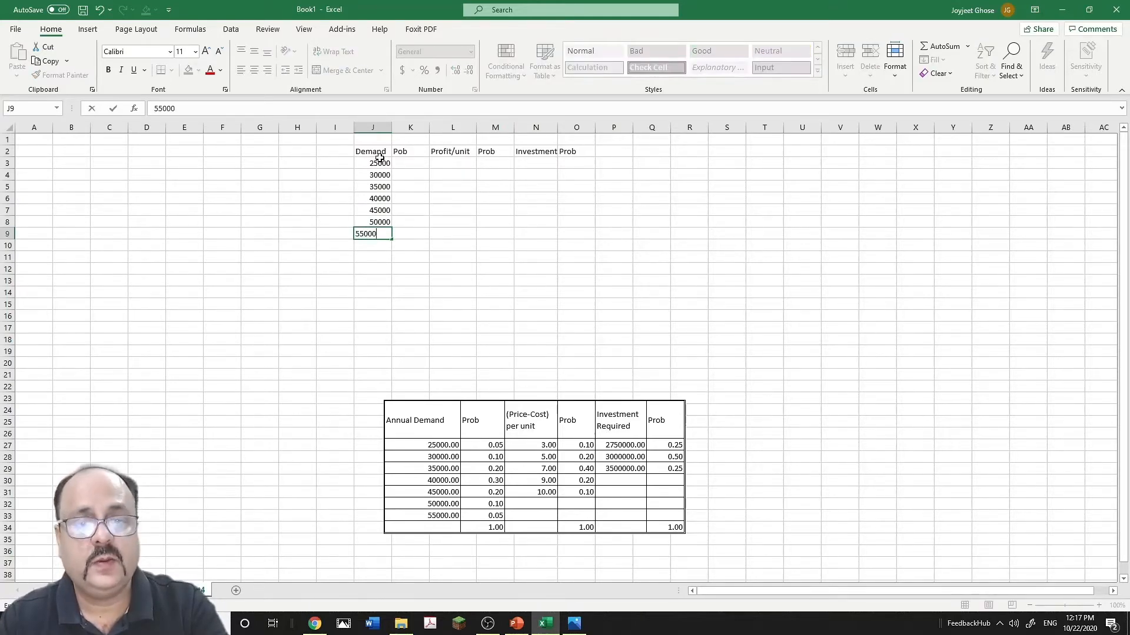
{"action": "key", "text": "Return"}
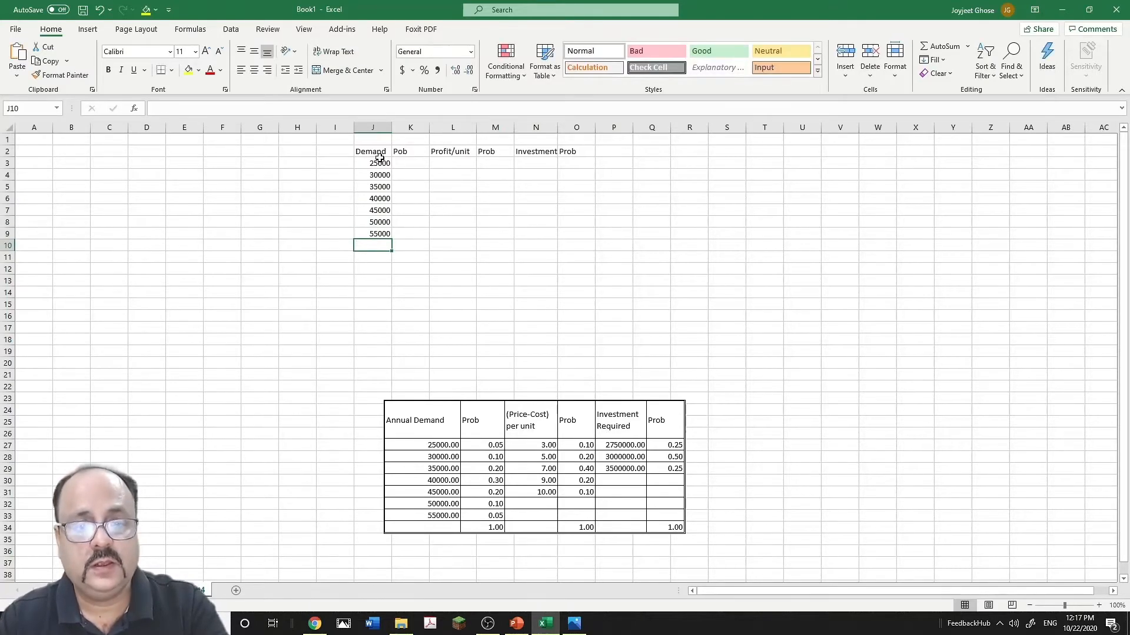
- Enter the demand probabilities 0.05, 0.1, 0.2 and 0.3 in K3 to K6
{"action": "left_click", "coordinate": [414, 163]}
{"action": "type", "text": "0.05"}
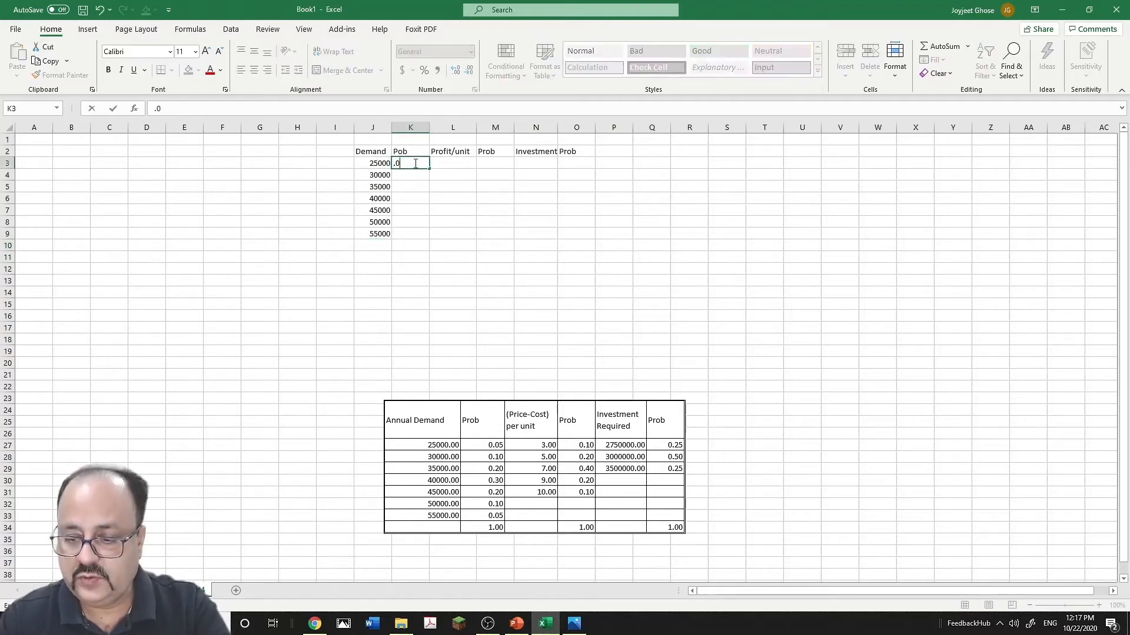
{"action": "key", "text": "Return"}
{"action": "type", "text": ".1"}
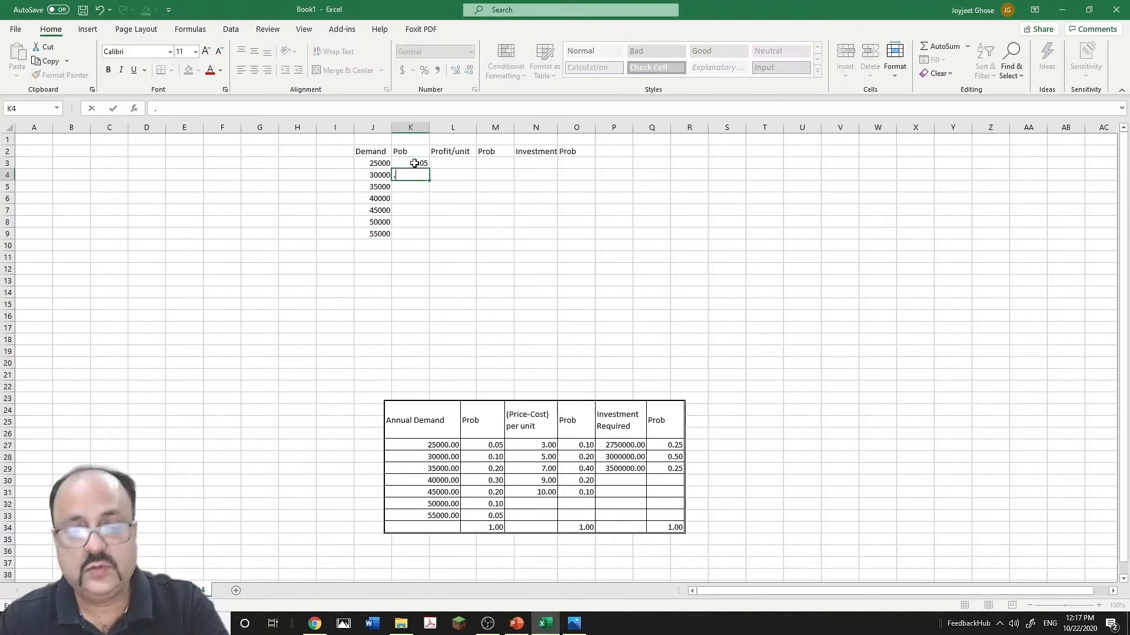
{"action": "key", "text": "Return"}
{"action": "type", "text": ".2"}
{"action": "key", "text": "Return"}
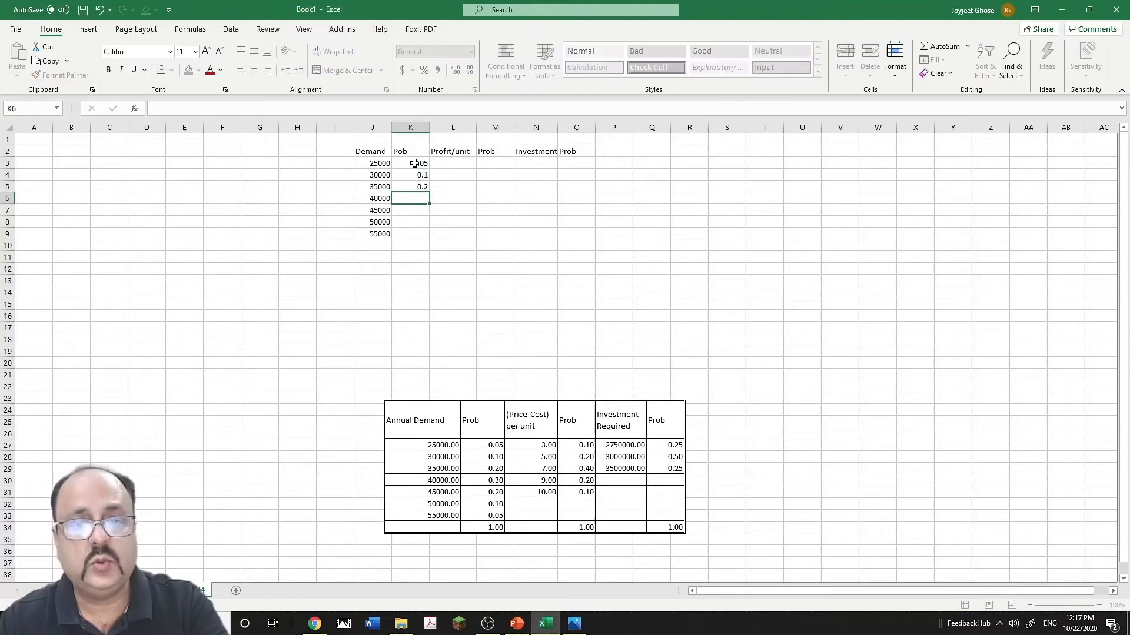
{"action": "type", "text": ".3"}
{"action": "key", "text": "Return"}
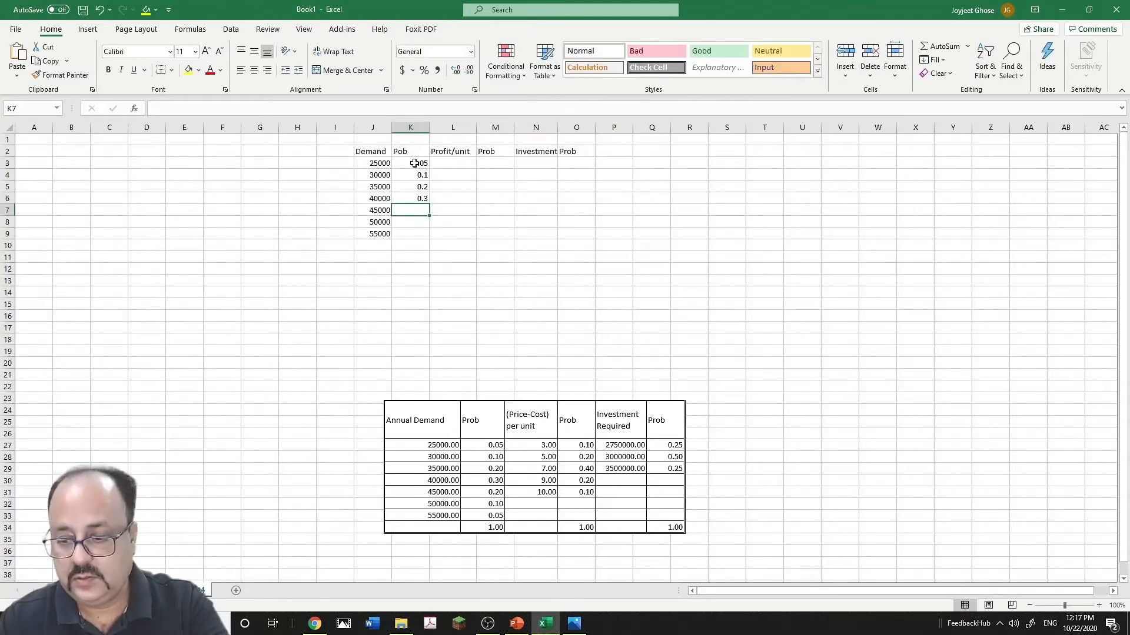
- Enter 0.1 in K7 and 0.05 in K8 as the probabilities for demands 45000 and 50000
{"action": "type", "text": ".1"}
{"action": "key", "text": "Return"}
{"action": "type", "text": ".05"}
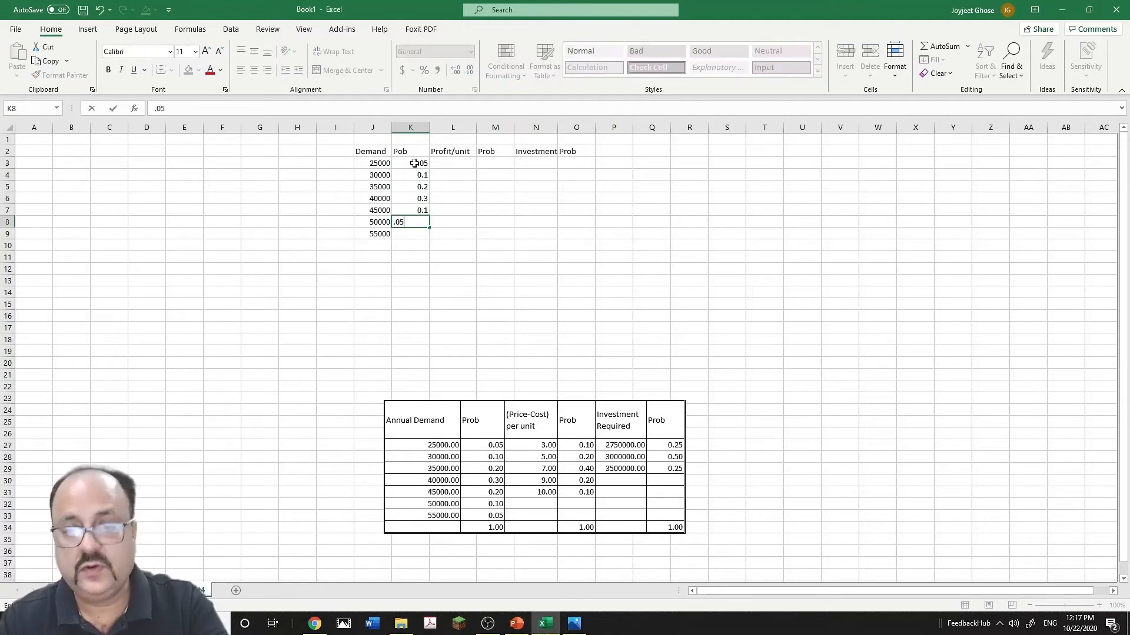
{"action": "key", "text": "Return"}
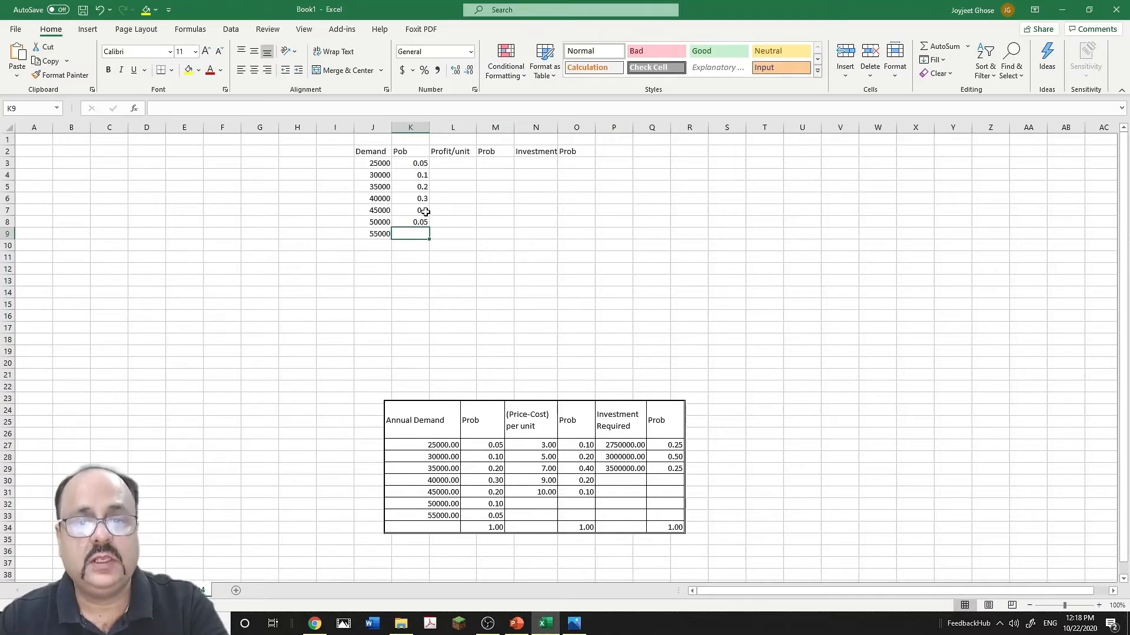
- Set the demand probabilities in K7 to K9 to 0.2, 0.01 and 0.05
{"action": "left_click", "coordinate": [426, 210]}
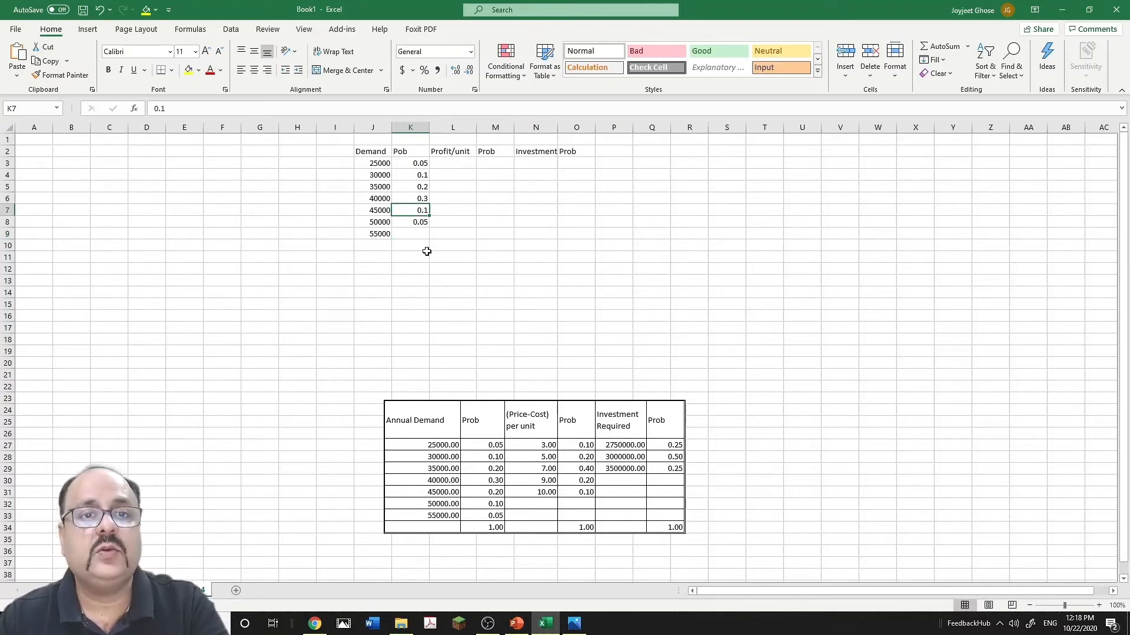
{"action": "type", "text": "0.2"}
{"action": "key", "text": "Return"}
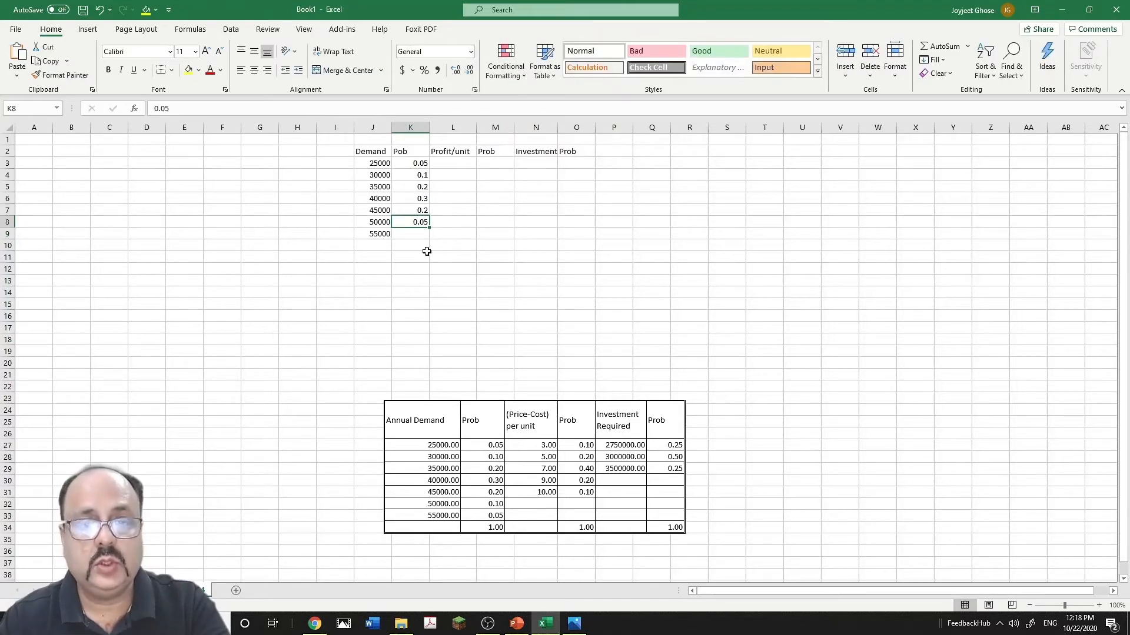
{"action": "type", "text": "0.01"}
{"action": "key", "text": "Return"}
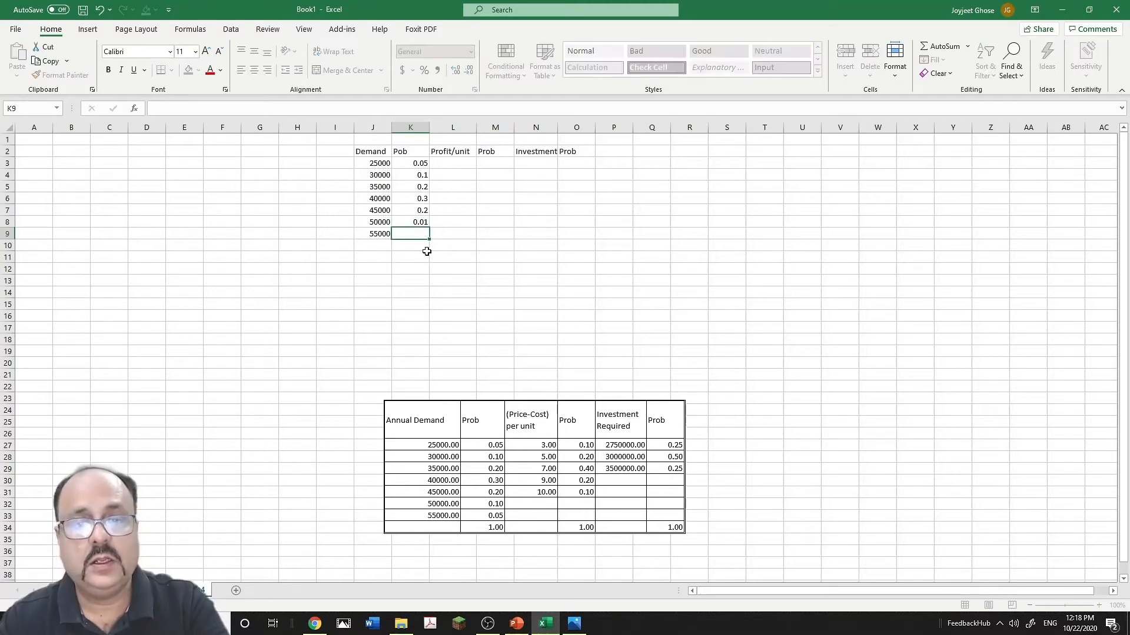
{"action": "type", "text": "0.05"}
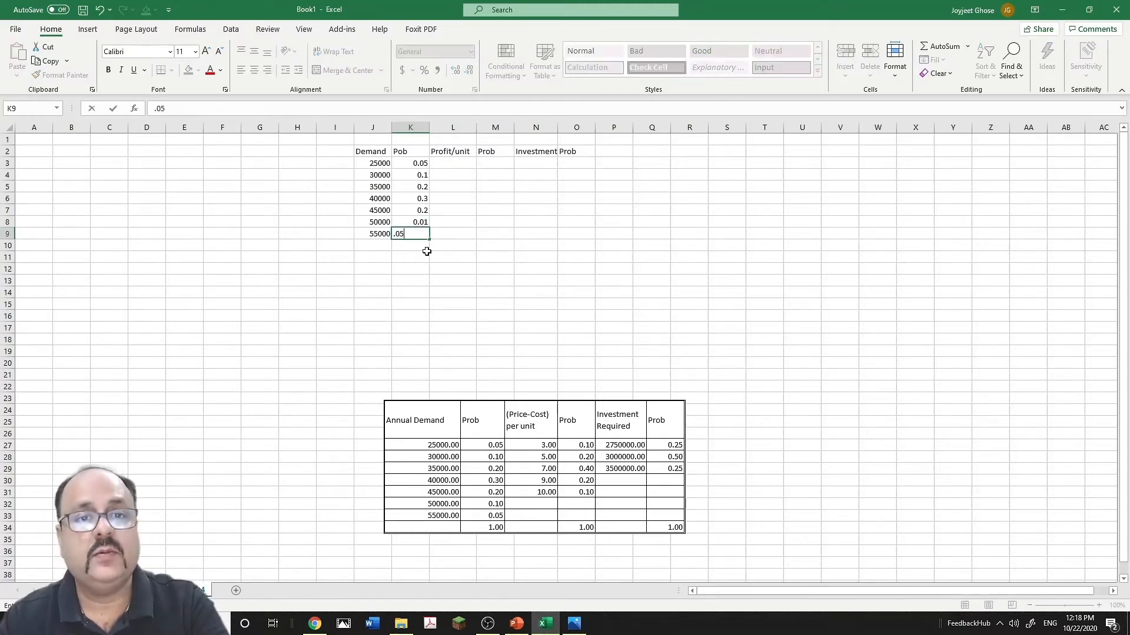
{"action": "key", "text": "Return"}
- Total the demand probabilities K3:K9 in K10 with the SUM function
{"action": "type", "text": "="}
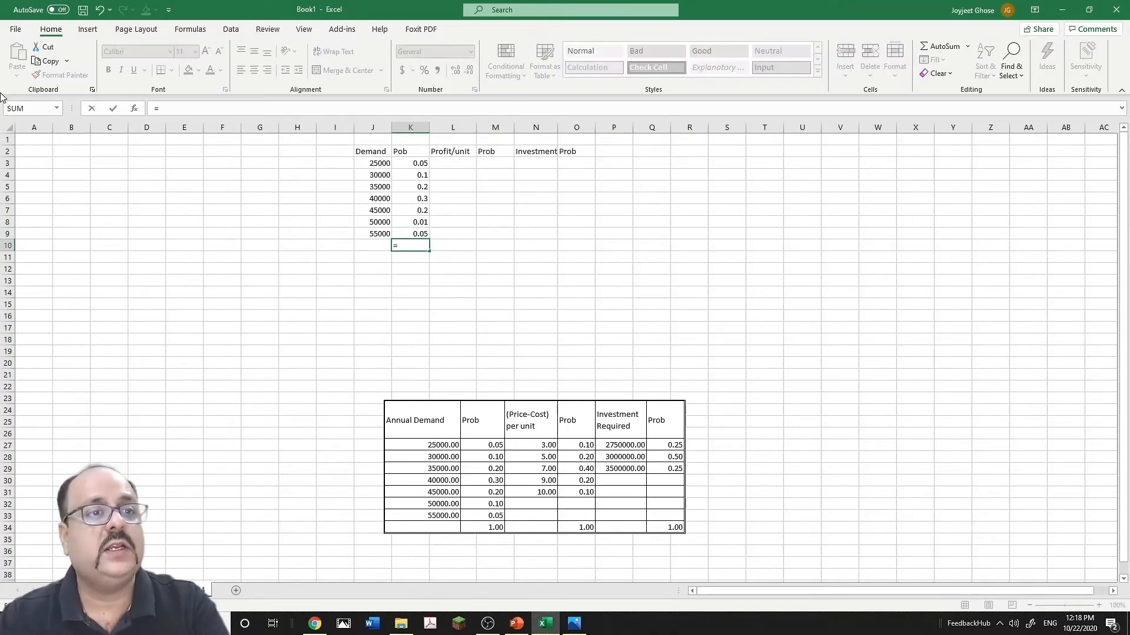
{"action": "left_click", "coordinate": [17, 107]}
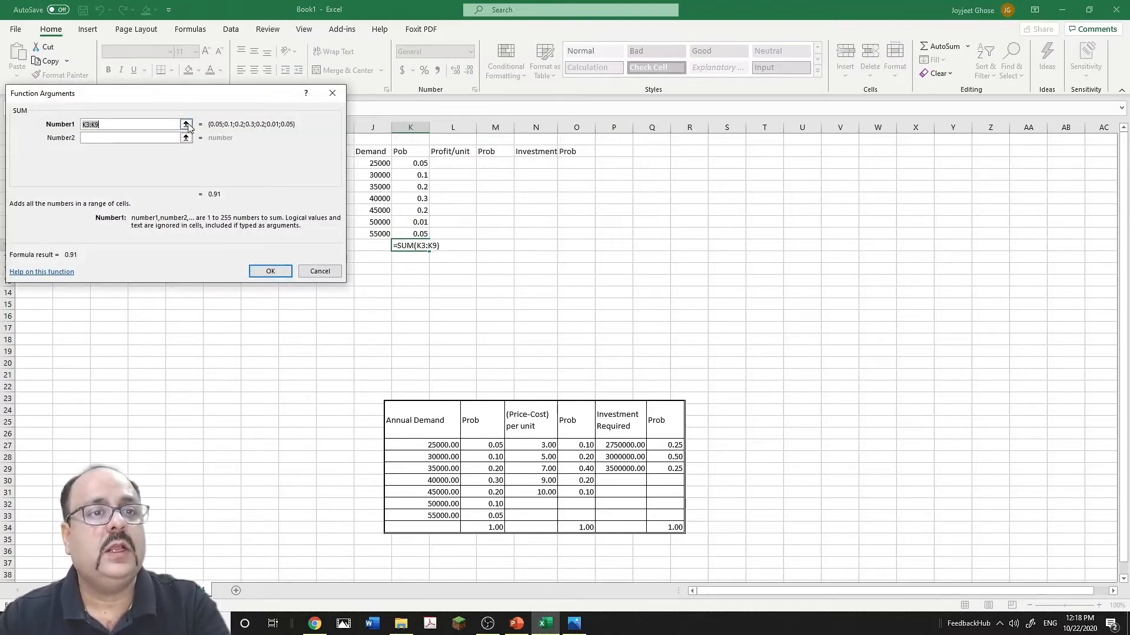
{"action": "left_click", "coordinate": [186, 124]}
{"action": "left_click_drag", "start_coordinate": [417, 163], "coordinate": [412, 233]}
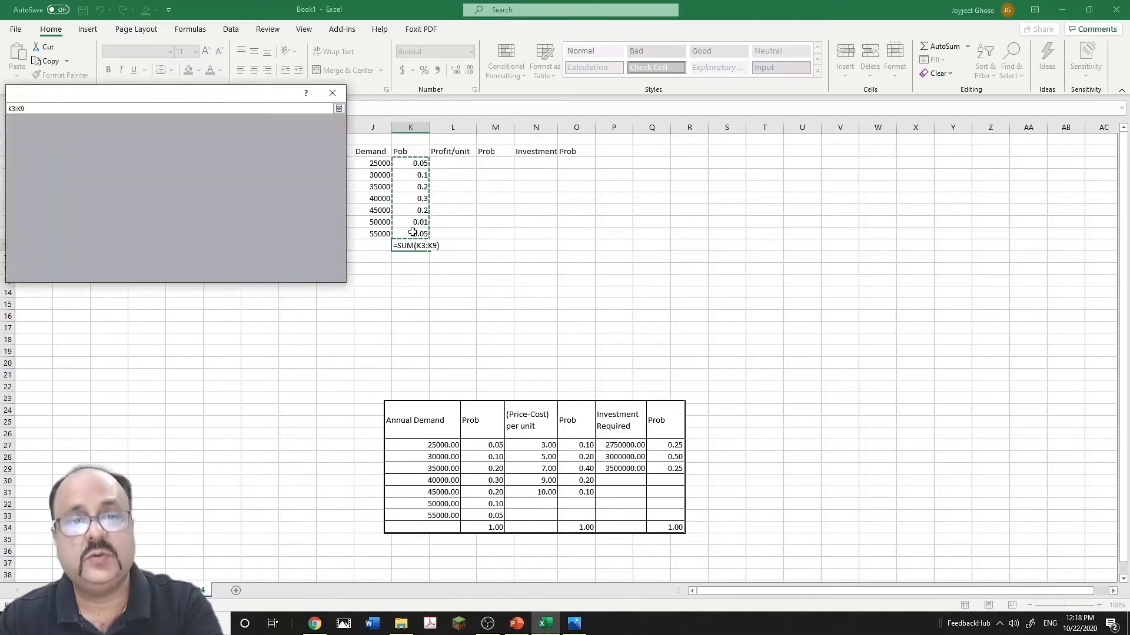
{"action": "left_click", "coordinate": [281, 269]}
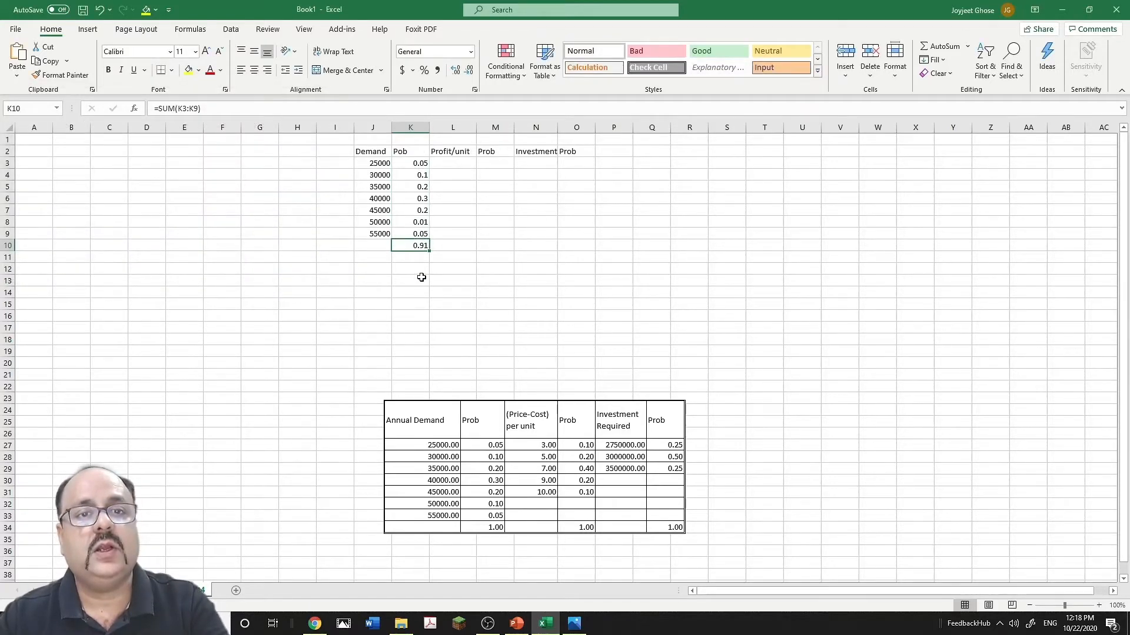
- Correct the probability for demand 50000 in K8 to 0.1
{"action": "double_click", "coordinate": [424, 222]}
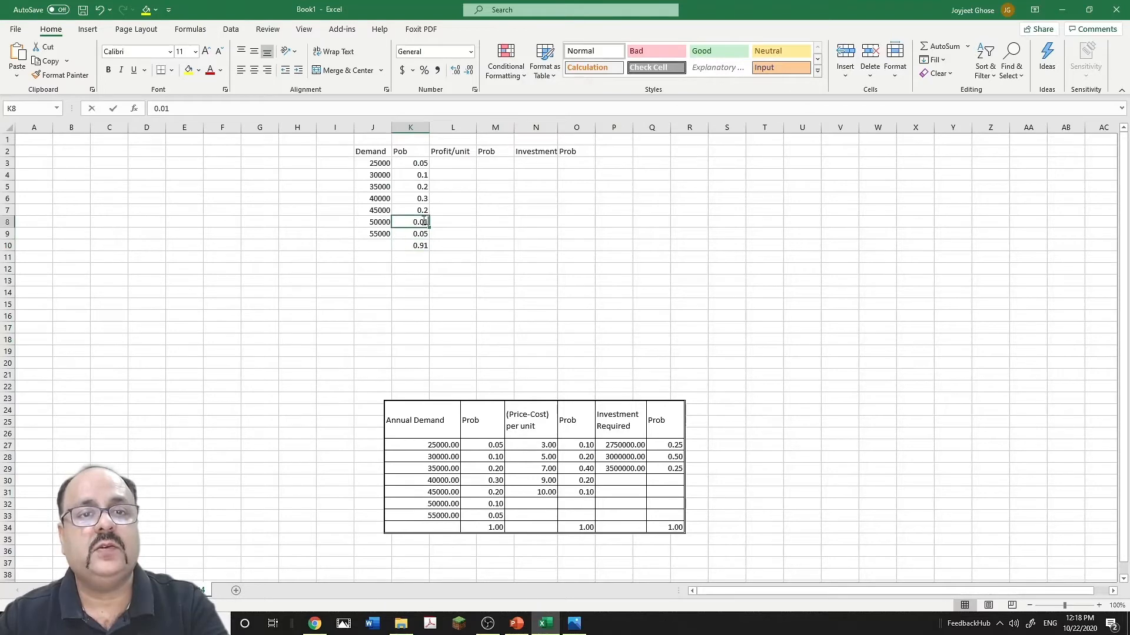
{"action": "key", "text": "BackSpace"}
{"action": "left_click", "coordinate": [439, 281]}
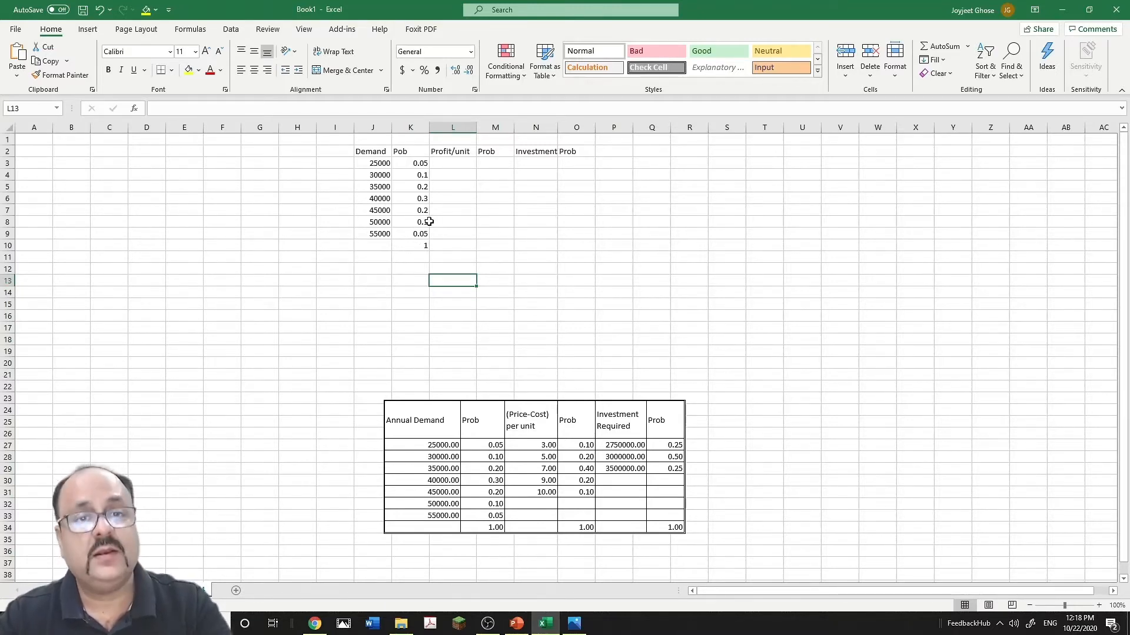
- Fill the Profit/unit column from L3 to L7 with 3, 5, 7, 9 and 10
{"action": "left_click", "coordinate": [457, 165]}
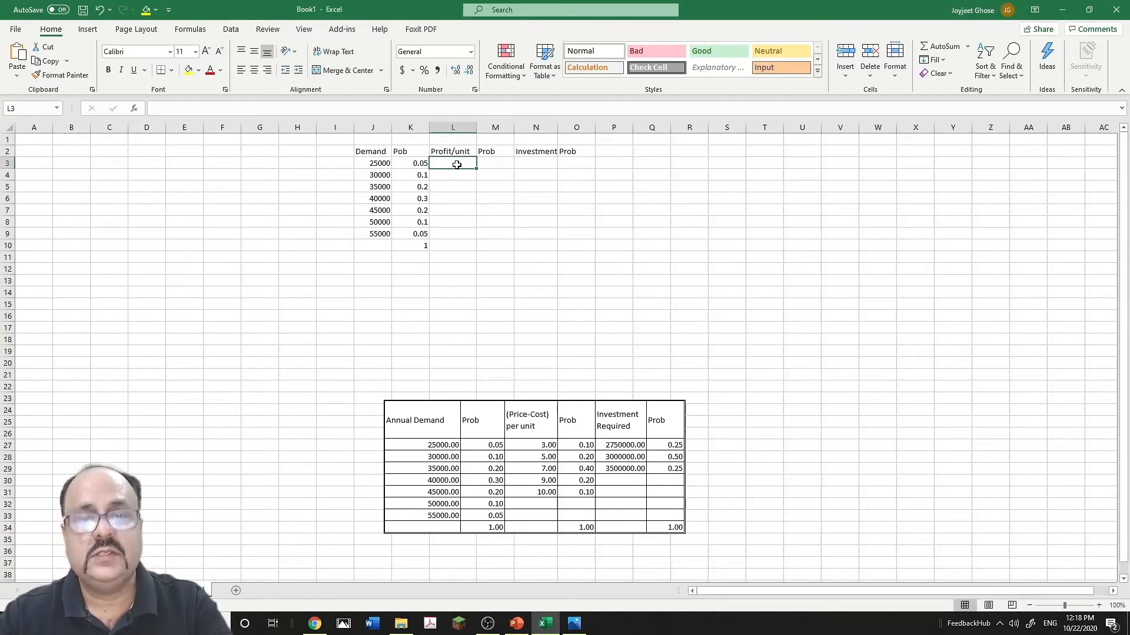
{"action": "type", "text": "3"}
{"action": "key", "text": "Return"}
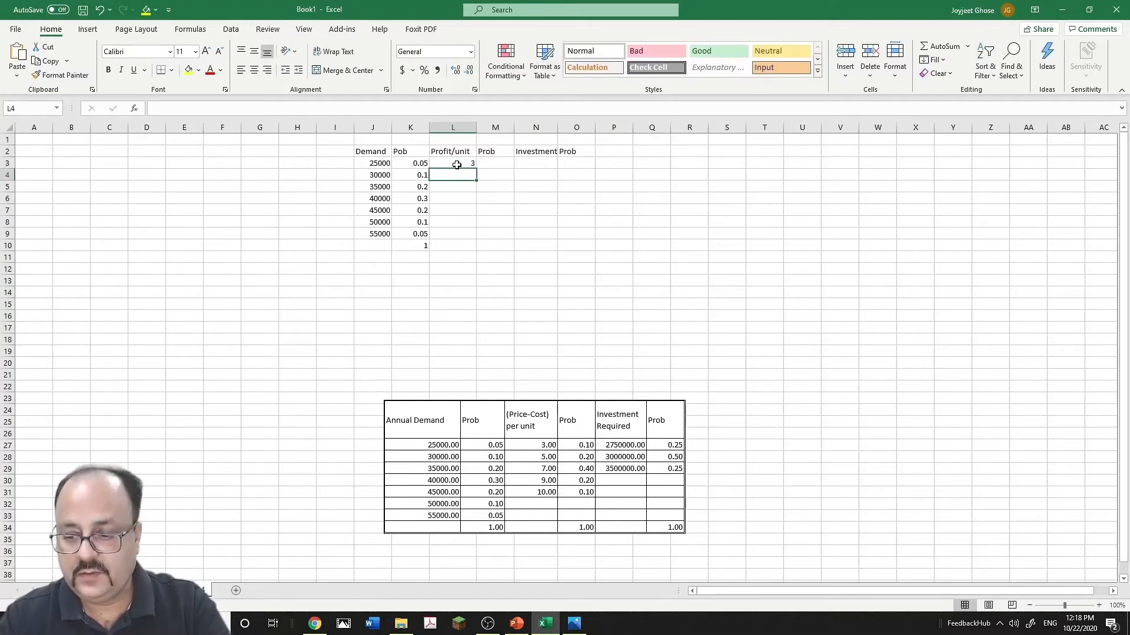
{"action": "type", "text": "5"}
{"action": "key", "text": "Return"}
{"action": "type", "text": "7"}
{"action": "key", "text": "Return"}
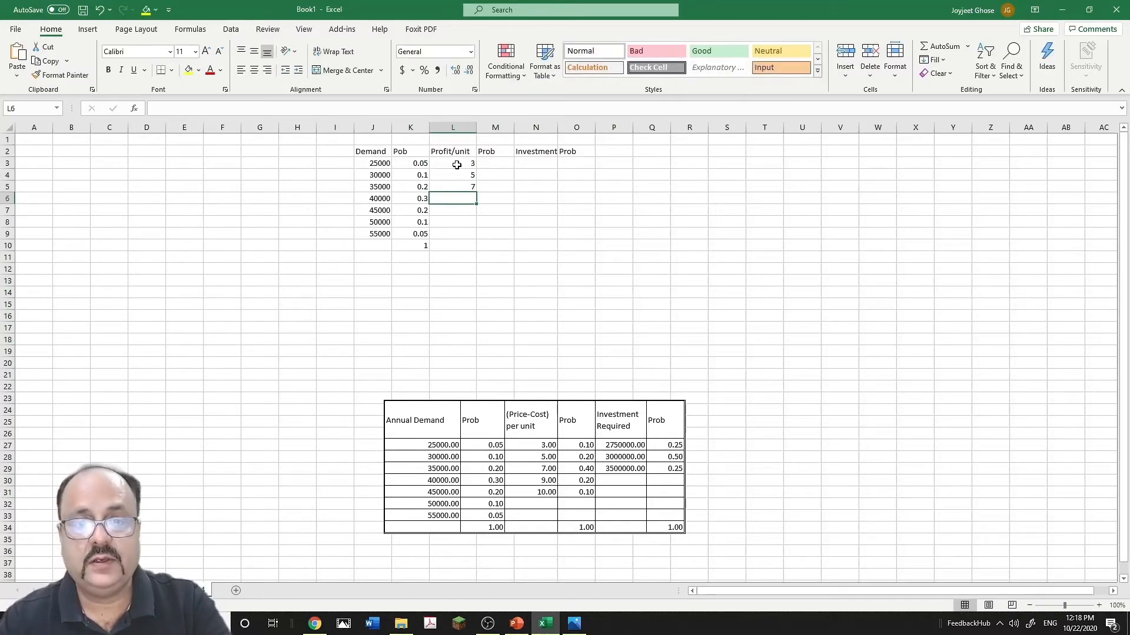
{"action": "type", "text": "9"}
{"action": "key", "text": "Return"}
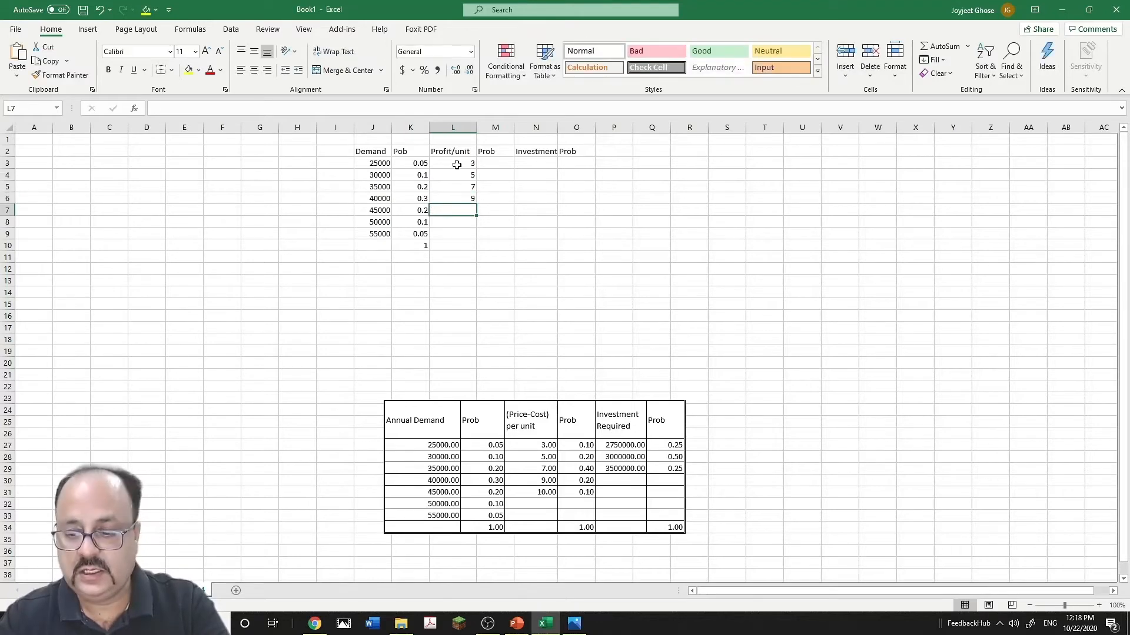
{"action": "type", "text": "10"}
- Enter the profit per unit probabilities 0.1, 0.2, 0.4, 0.2 and 0.1 in M3 to M7
{"action": "left_click", "coordinate": [486, 168]}
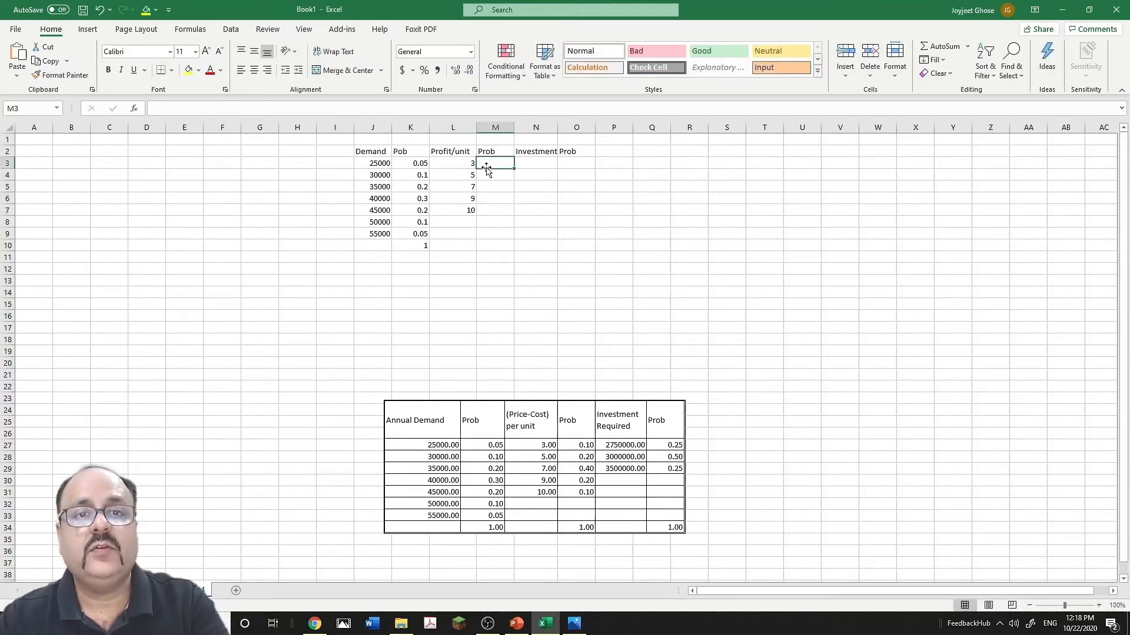
{"action": "type", "text": ".1"}
{"action": "key", "text": "Return"}
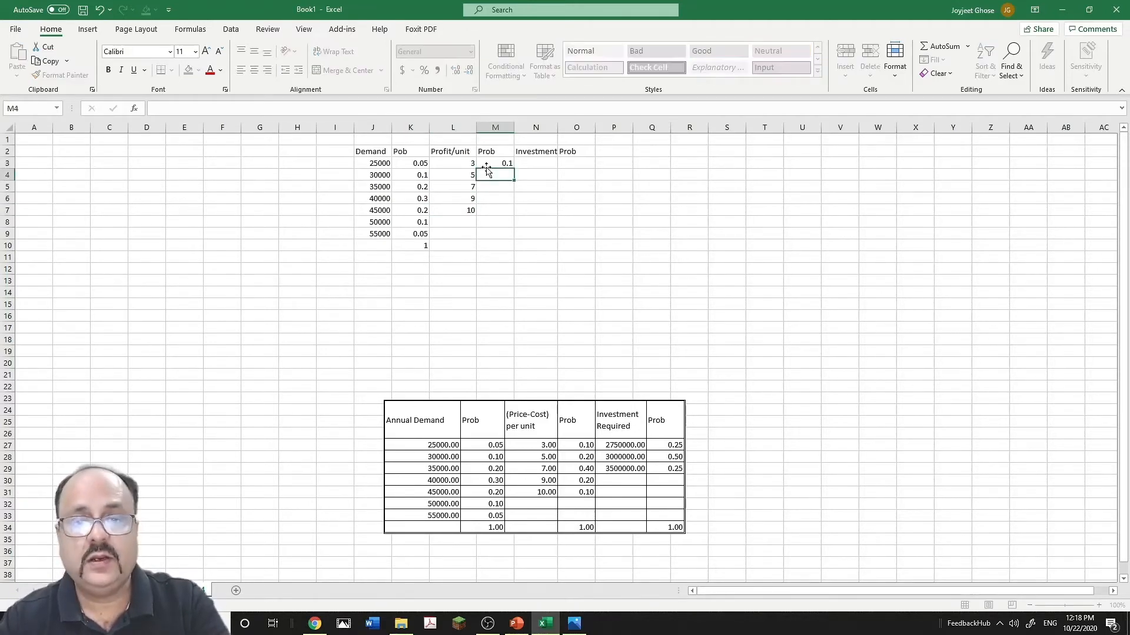
{"action": "type", "text": ".2"}
{"action": "key", "text": "Return"}
{"action": "type", "text": ".4"}
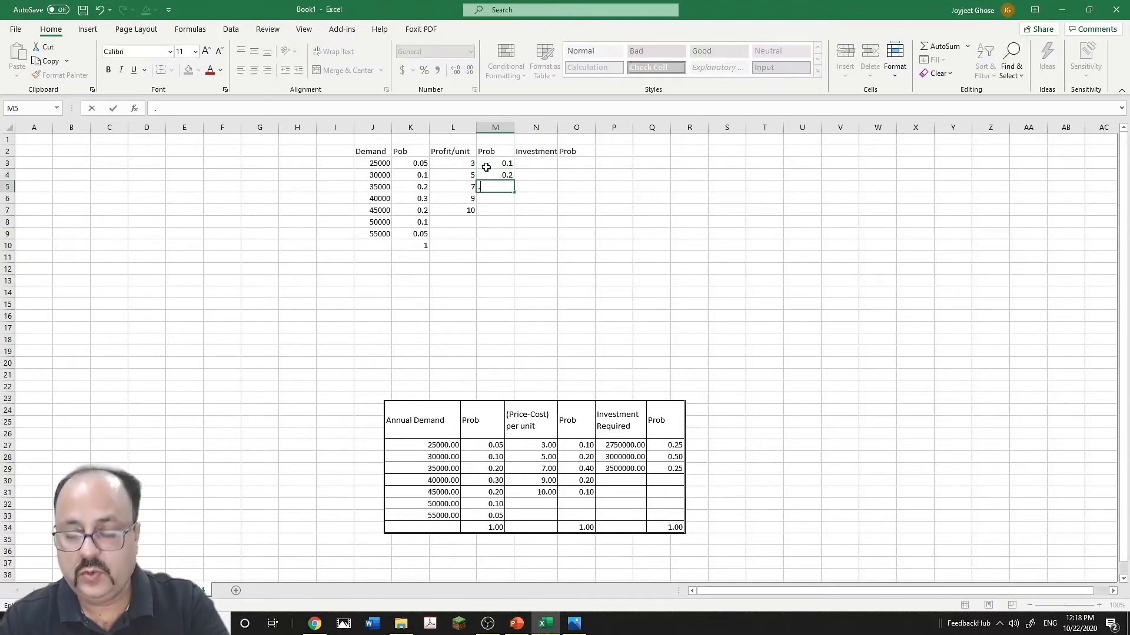
{"action": "key", "text": "Return"}
{"action": "type", "text": ".2"}
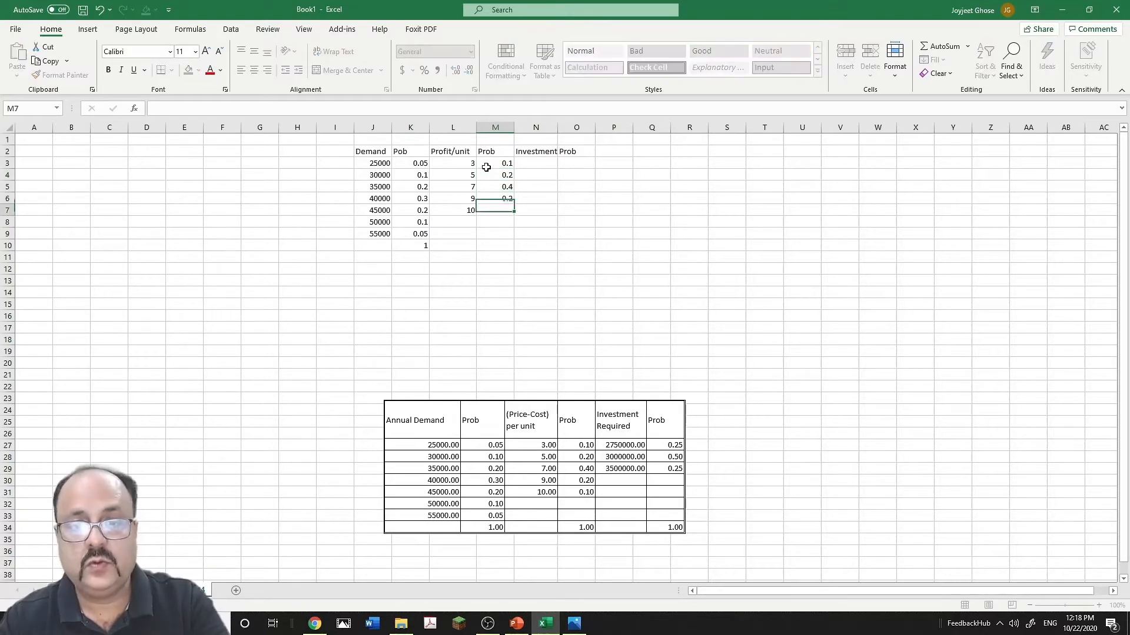
{"action": "key", "text": "Return"}
{"action": "type", "text": ".1"}
{"action": "key", "text": "Return"}
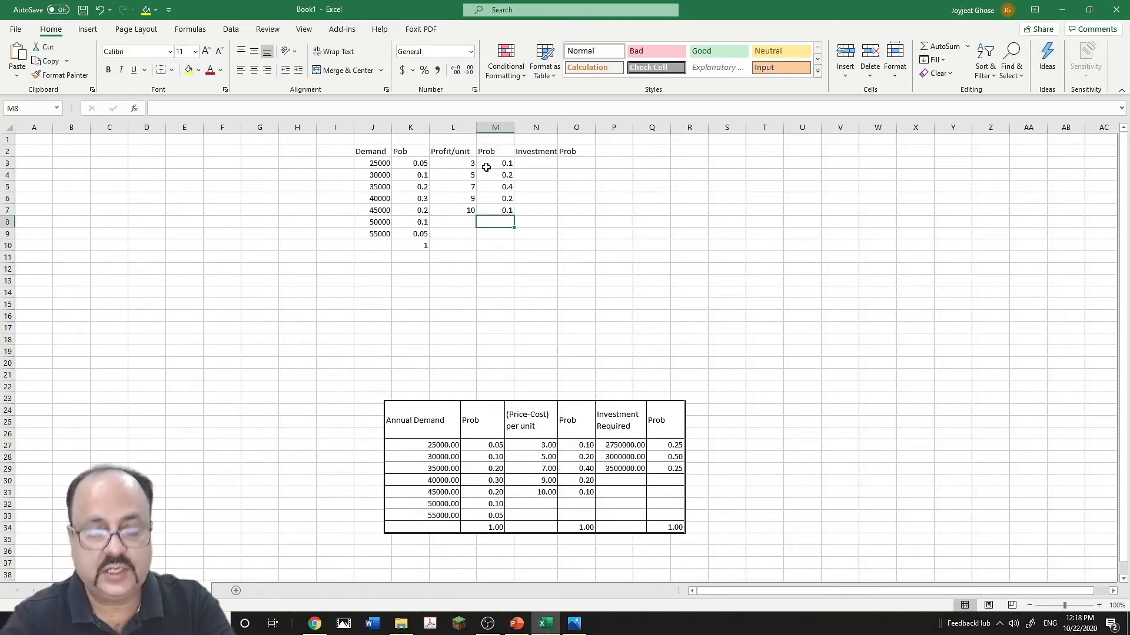
- Total the profit per unit probabilities M3:M7 in M8 with the SUM function
{"action": "type", "text": "="}
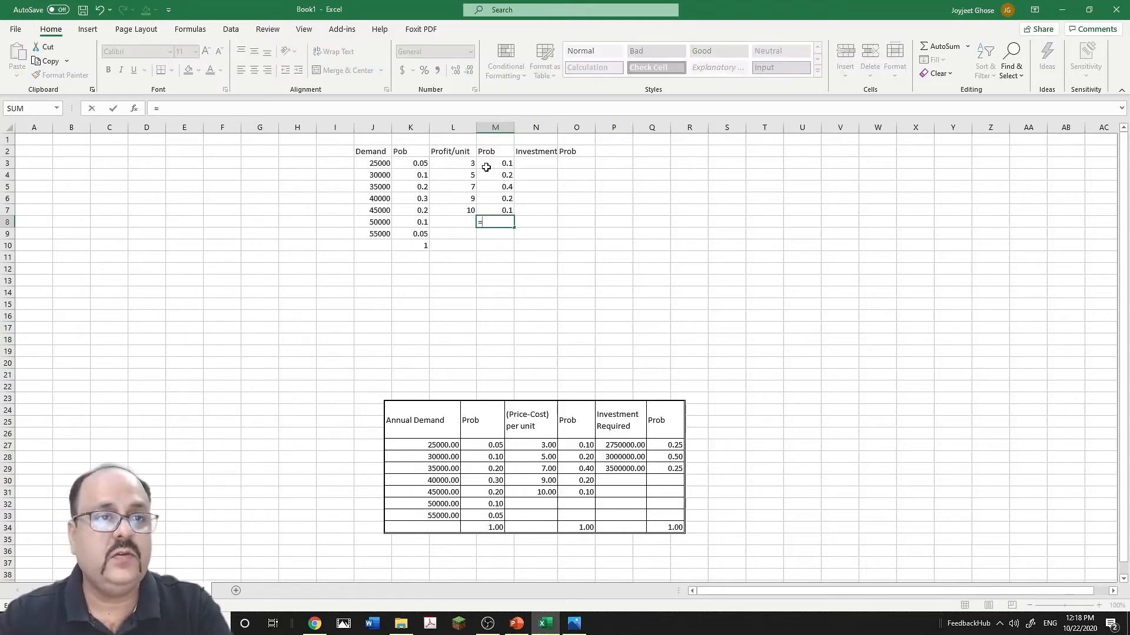
{"action": "left_click", "coordinate": [37, 112]}
{"action": "left_click", "coordinate": [273, 270]}
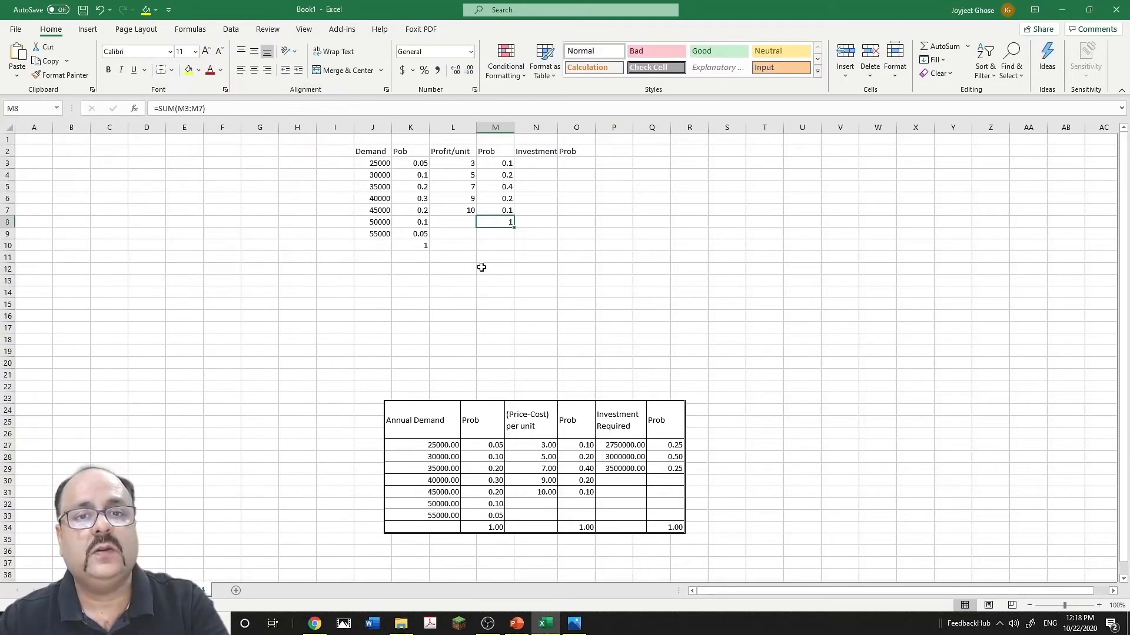
- Enter the investment values 2750000 in N3 and 3000000 in N4
{"action": "left_click", "coordinate": [532, 166]}
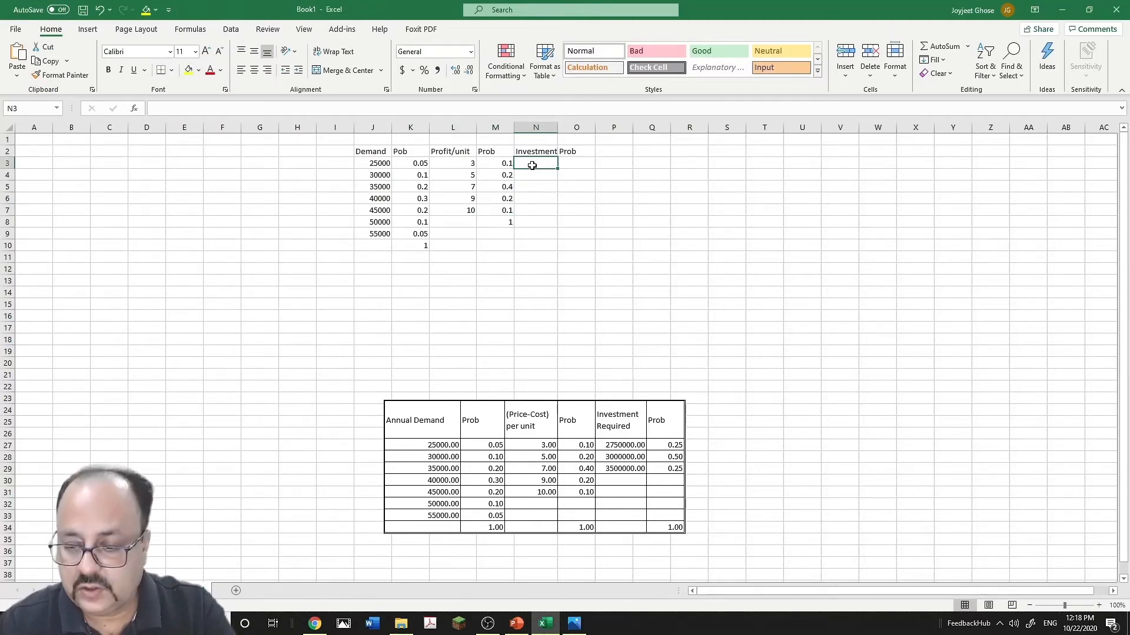
{"action": "type", "text": "275"}
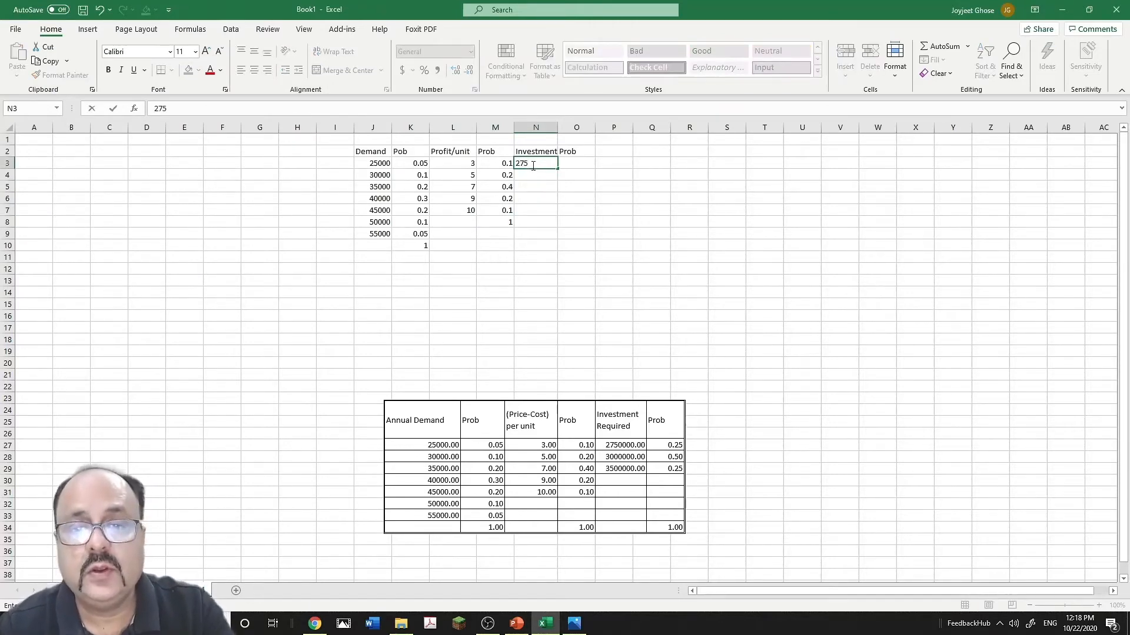
{"action": "type", "text": "0000"}
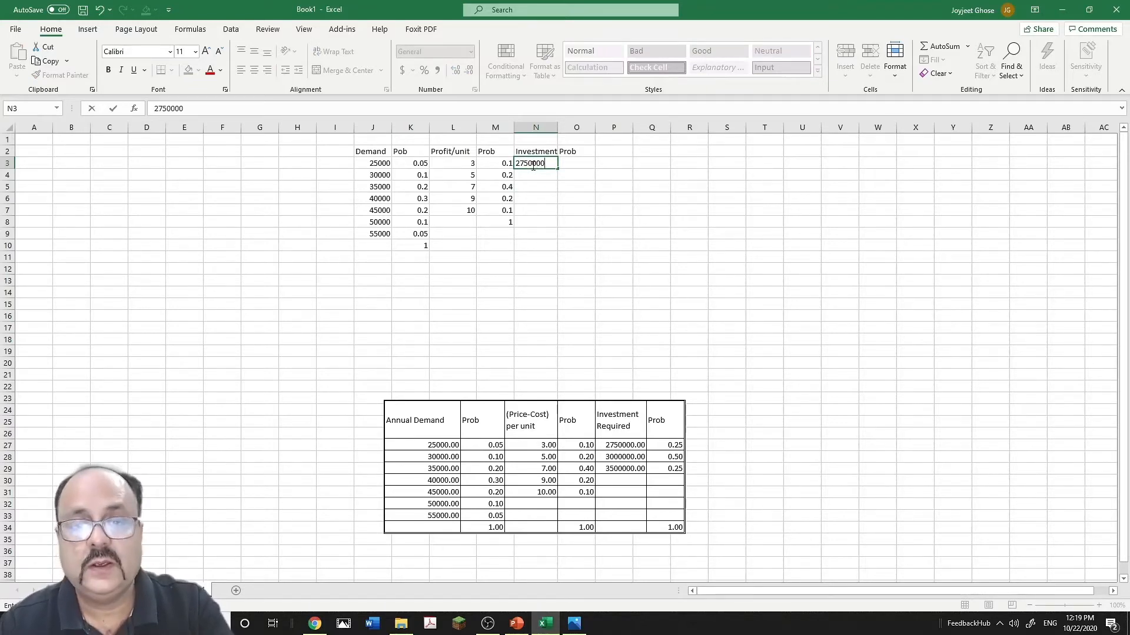
{"action": "key", "text": "Return"}
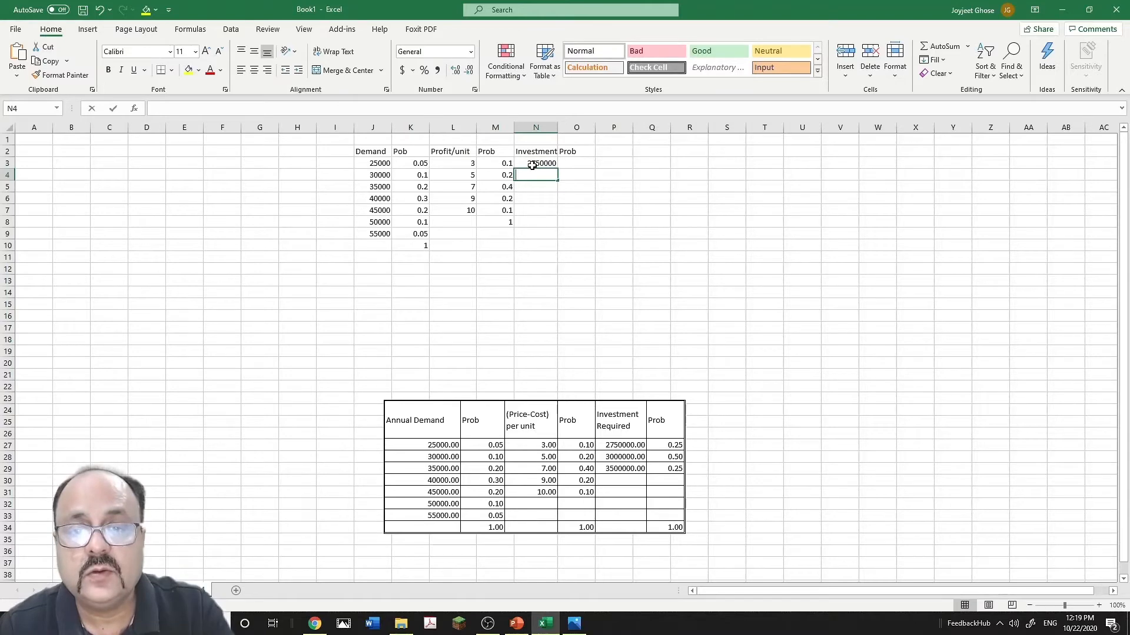
{"action": "type", "text": "30"}
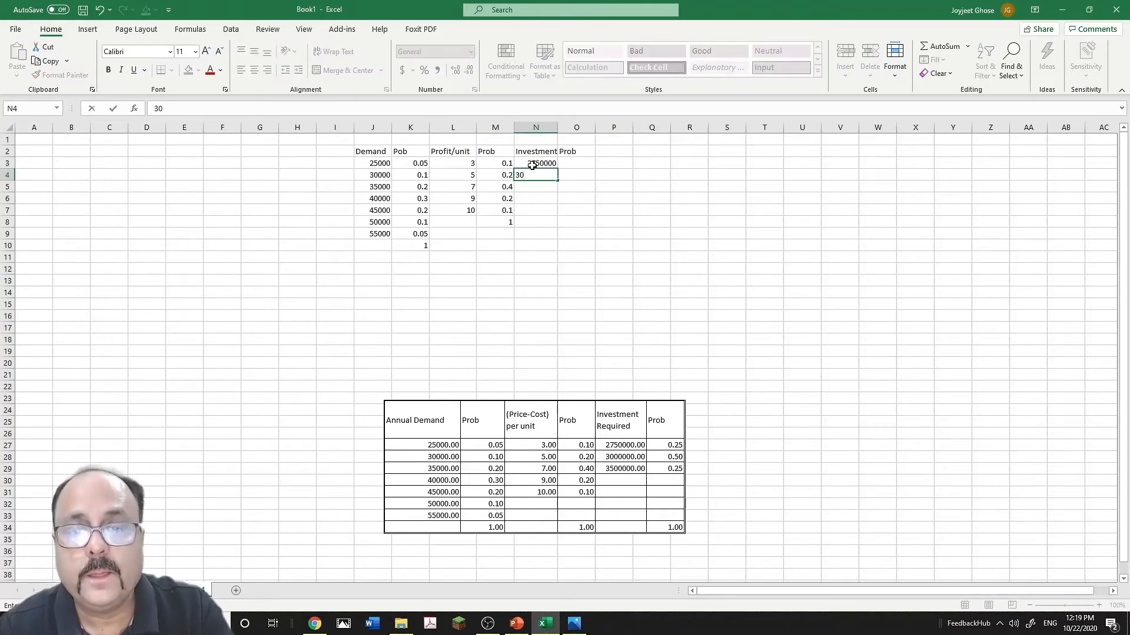
{"action": "type", "text": "0000"}
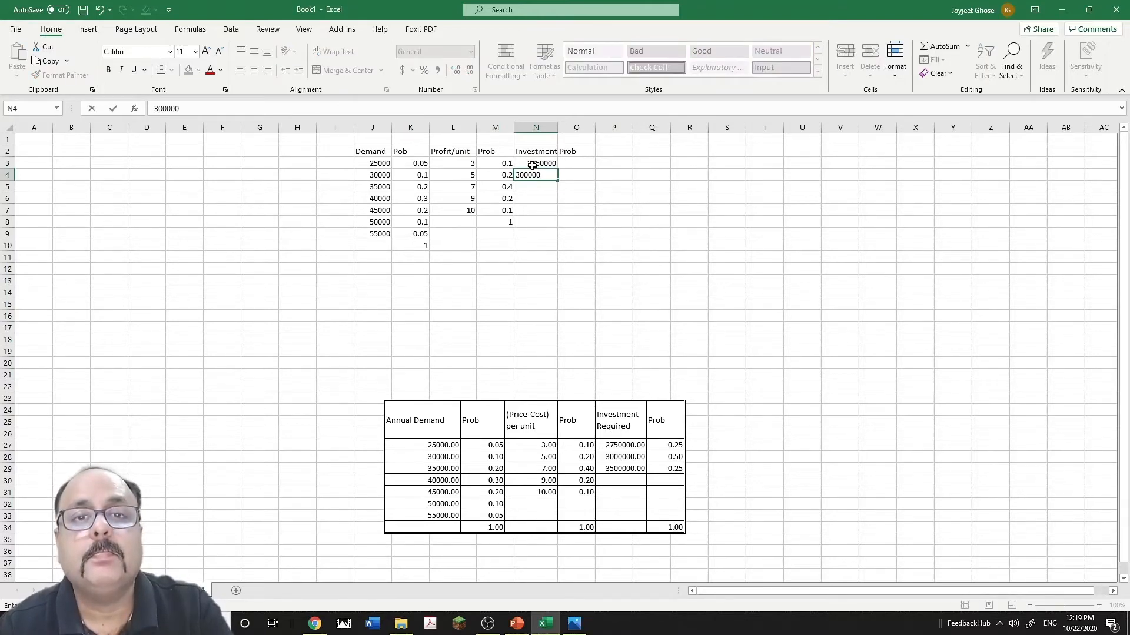
{"action": "left_click", "coordinate": [532, 165]}
{"action": "double_click", "coordinate": [549, 175]}
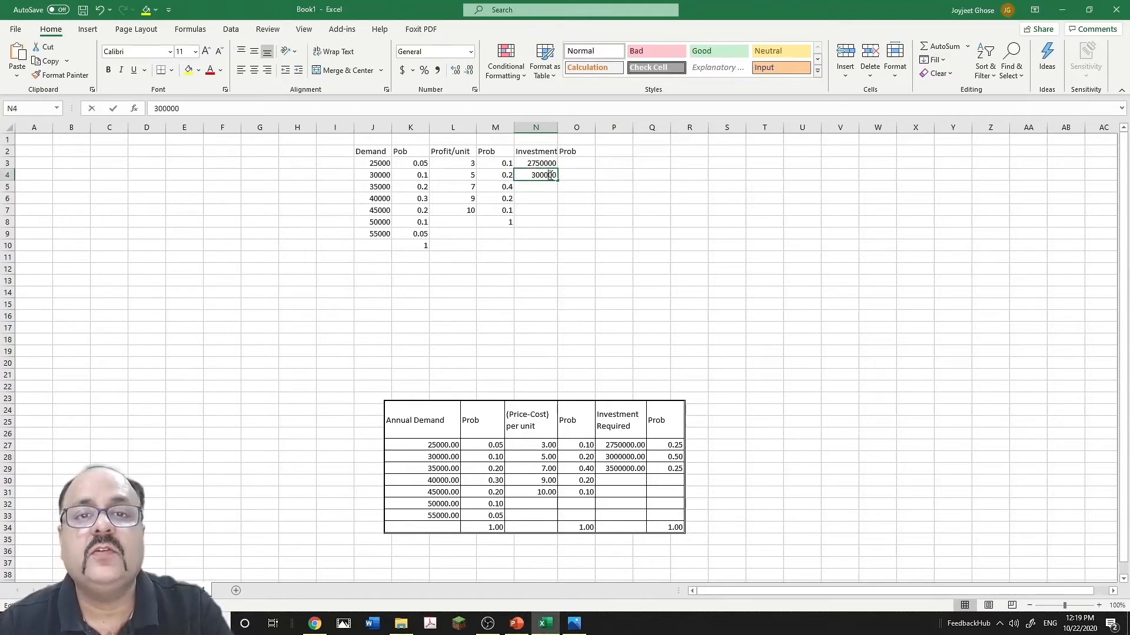
{"action": "key", "text": "Return"}
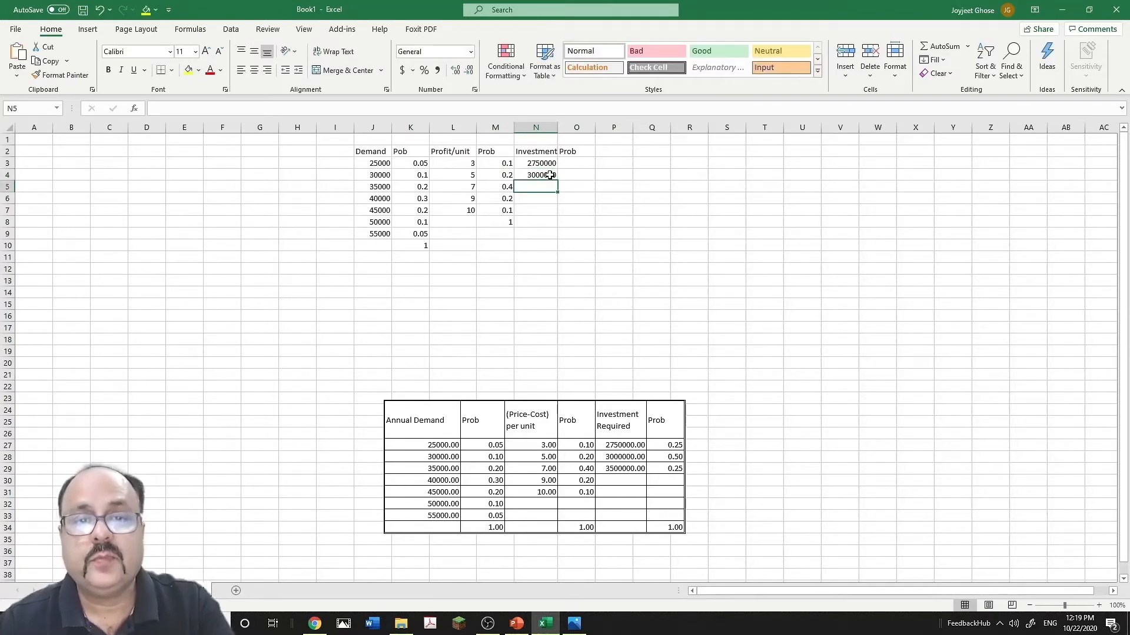
- Enter 3500000 in N5 as the third investment value
{"action": "type", "text": "35"}
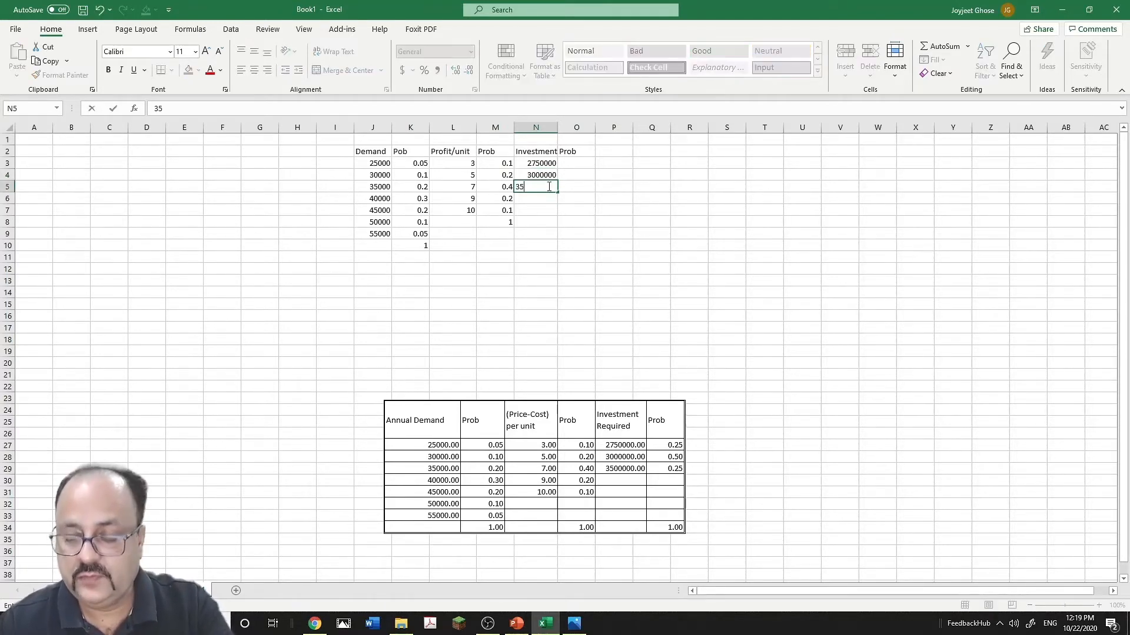
{"action": "type", "text": "00000"}
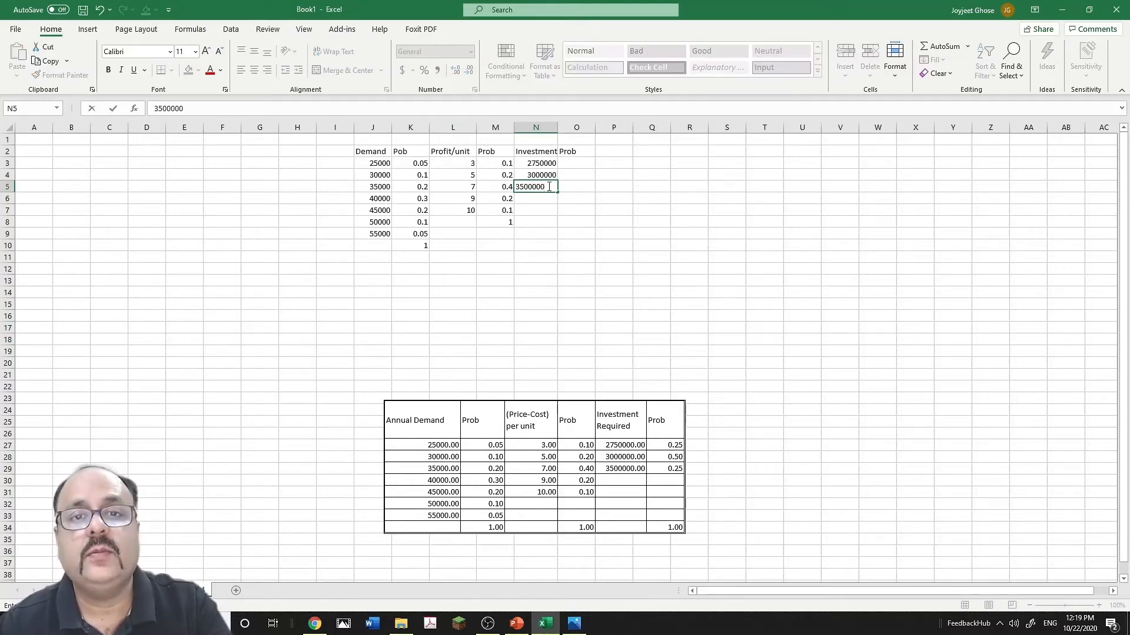
{"action": "left_click", "coordinate": [548, 186]}
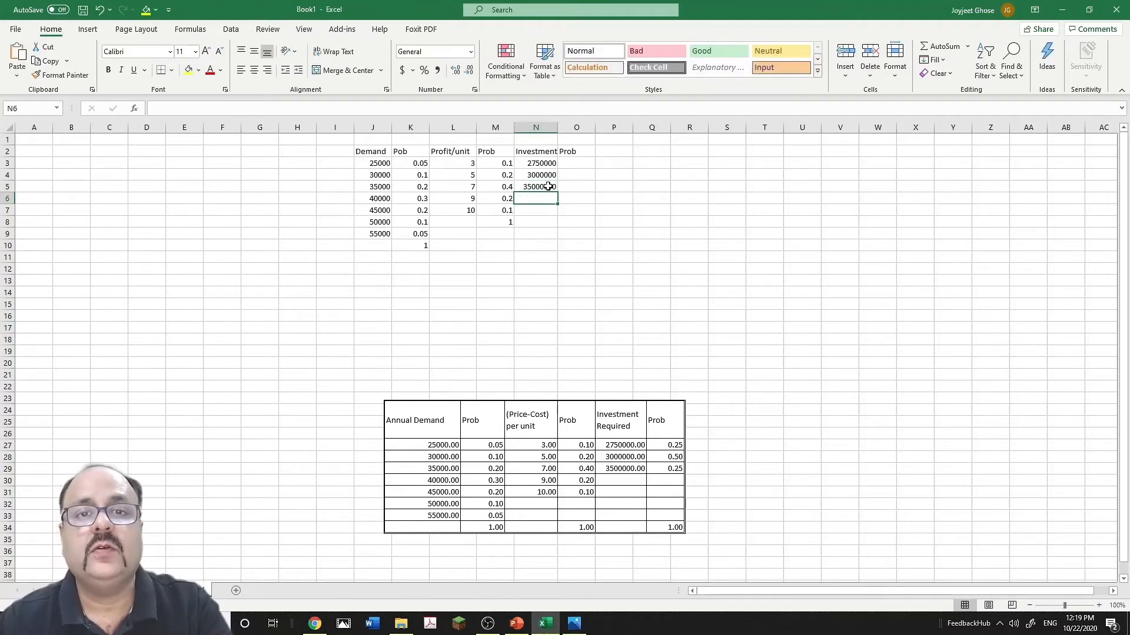
{"action": "type", "text": "0"}
{"action": "key", "text": "BackSpace"}
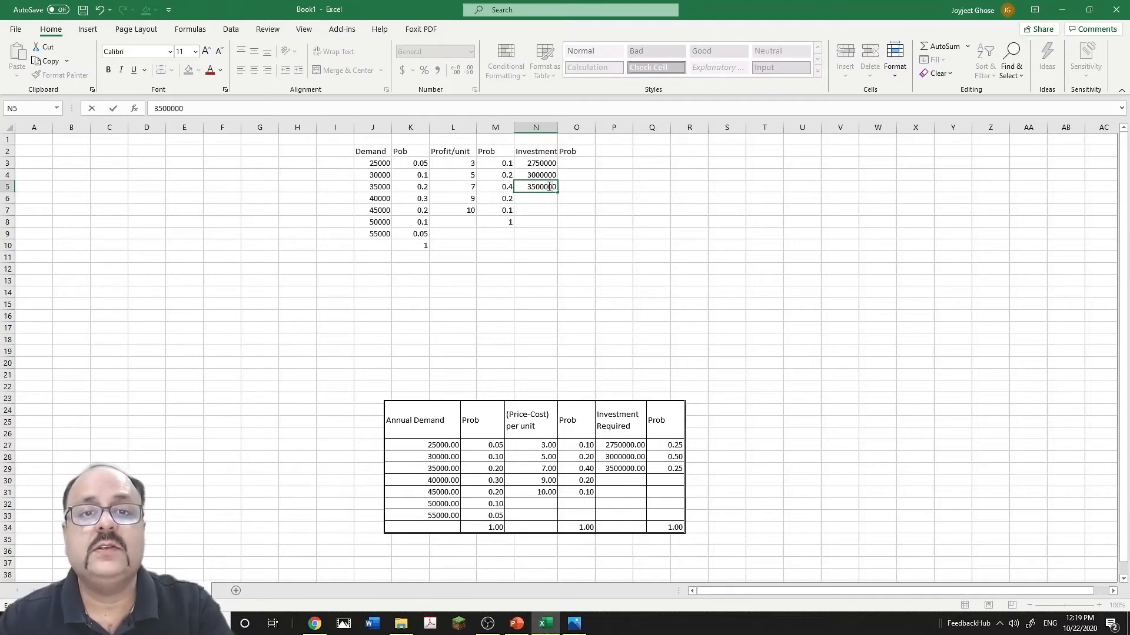
{"action": "left_click", "coordinate": [535, 234]}
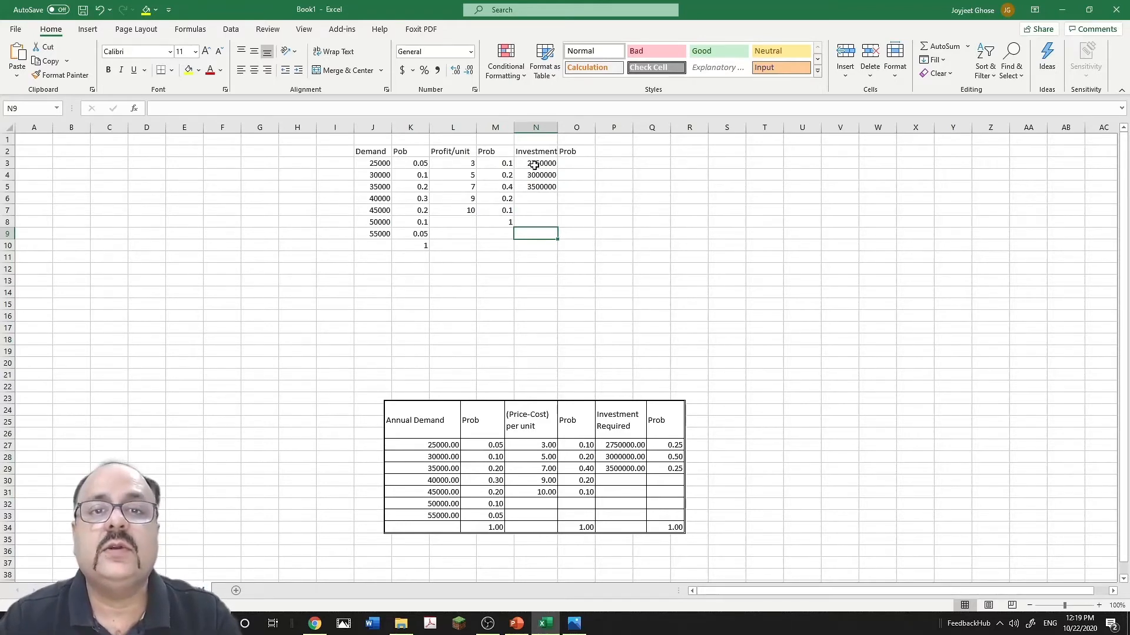
- Enter the investment probabilities 0.25, 0.5 and 0.25 in O3 to O5
{"action": "left_click", "coordinate": [577, 161]}
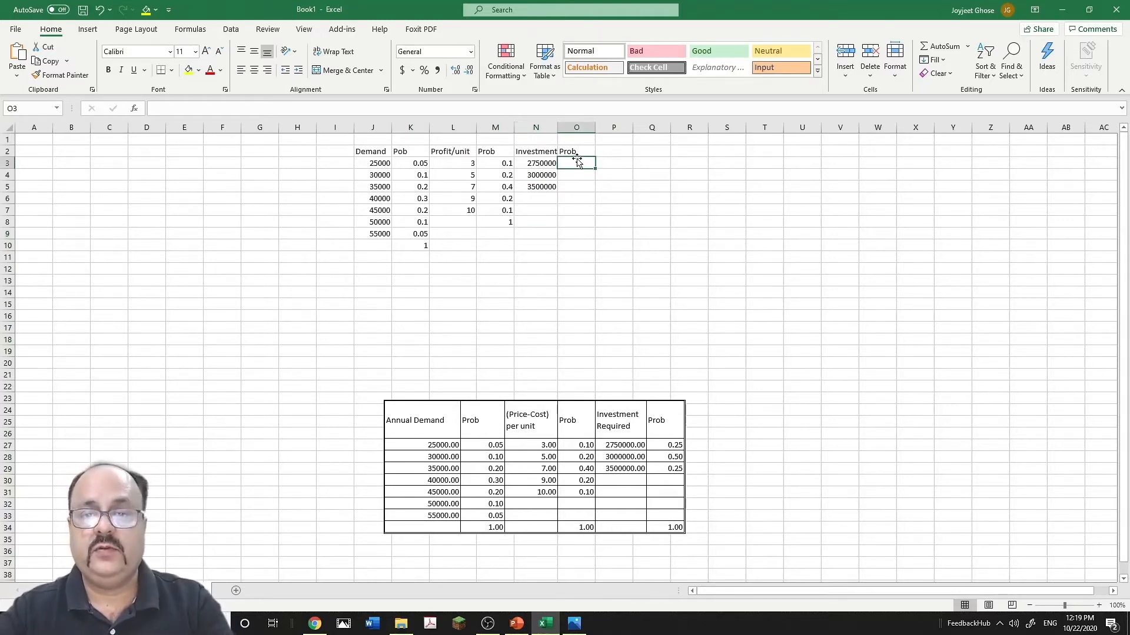
{"action": "type", "text": ".25"}
{"action": "key", "text": "Return"}
{"action": "type", "text": ".5"}
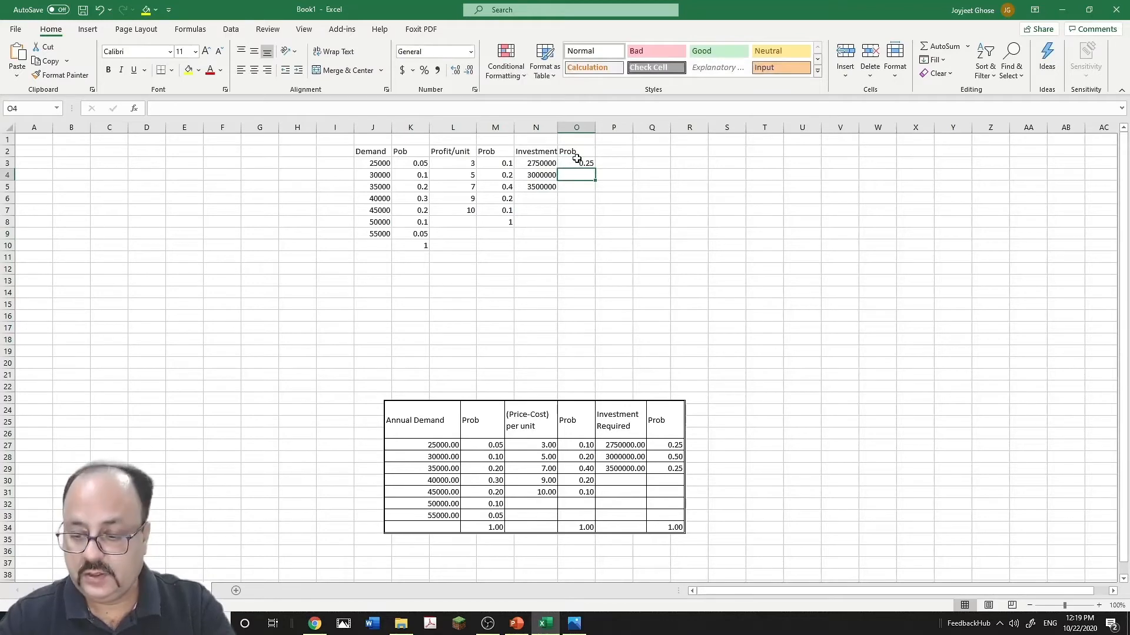
{"action": "key", "text": "Return"}
{"action": "type", "text": ".25"}
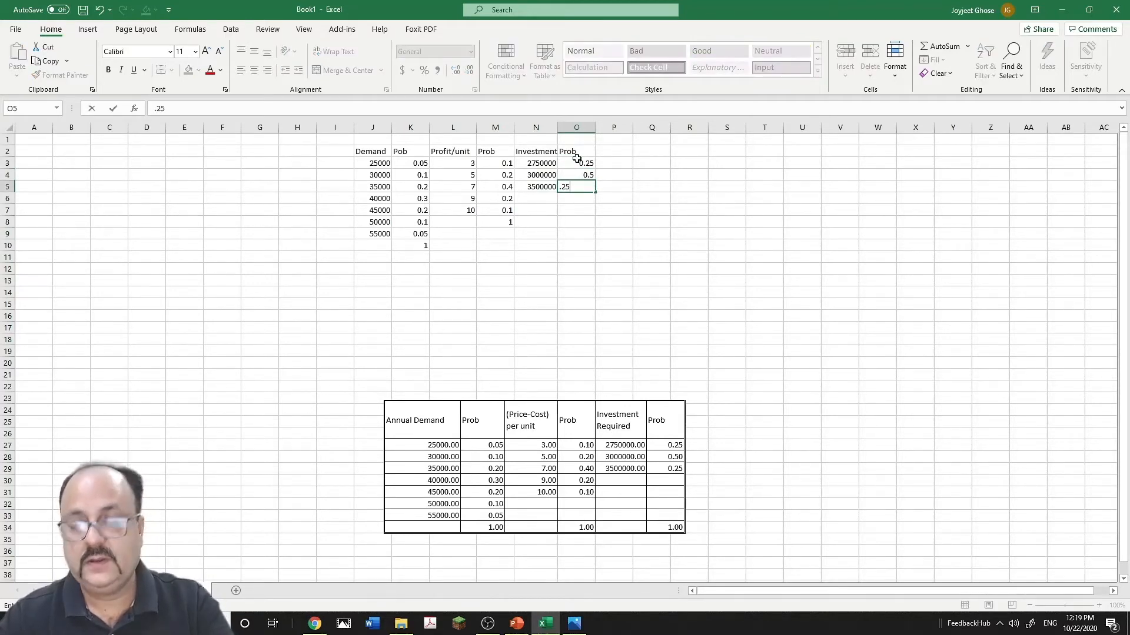
{"action": "key", "text": "Return"}
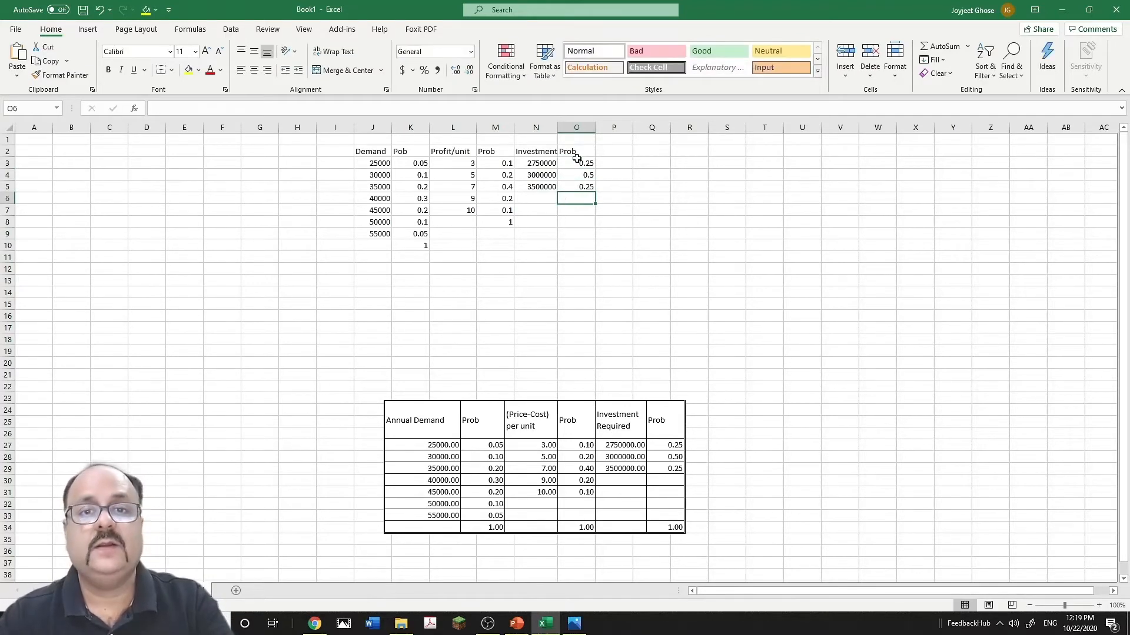
- Insert a blank column before the Profit/unit column and another before the Investment column
{"action": "left_click", "coordinate": [447, 127]}
{"action": "right_click", "coordinate": [447, 126]}
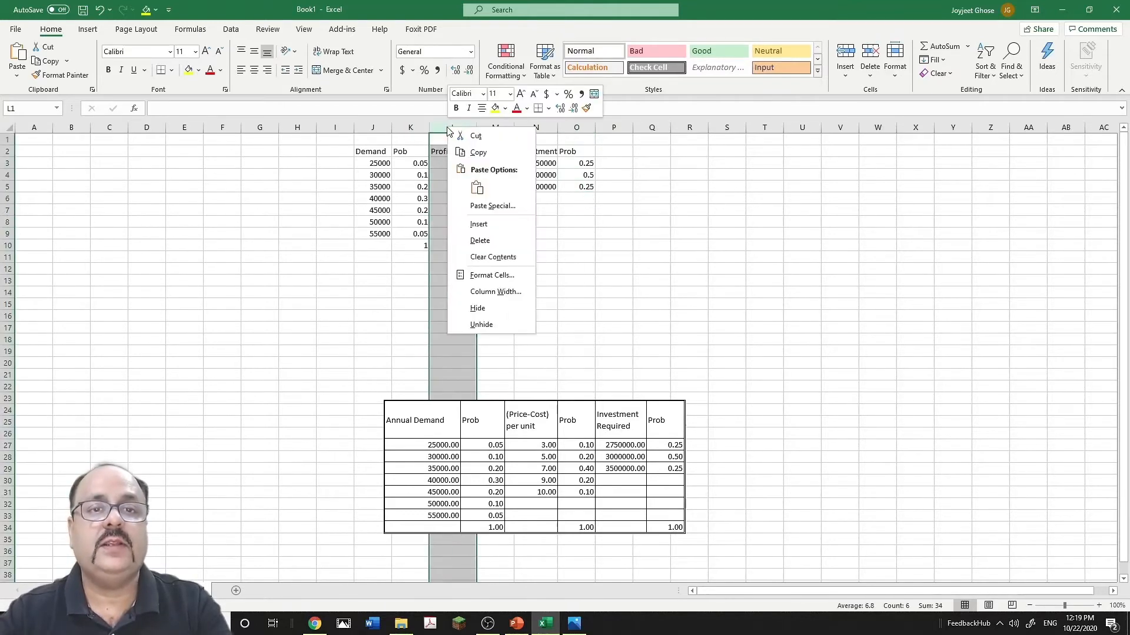
{"action": "left_click", "coordinate": [476, 223]}
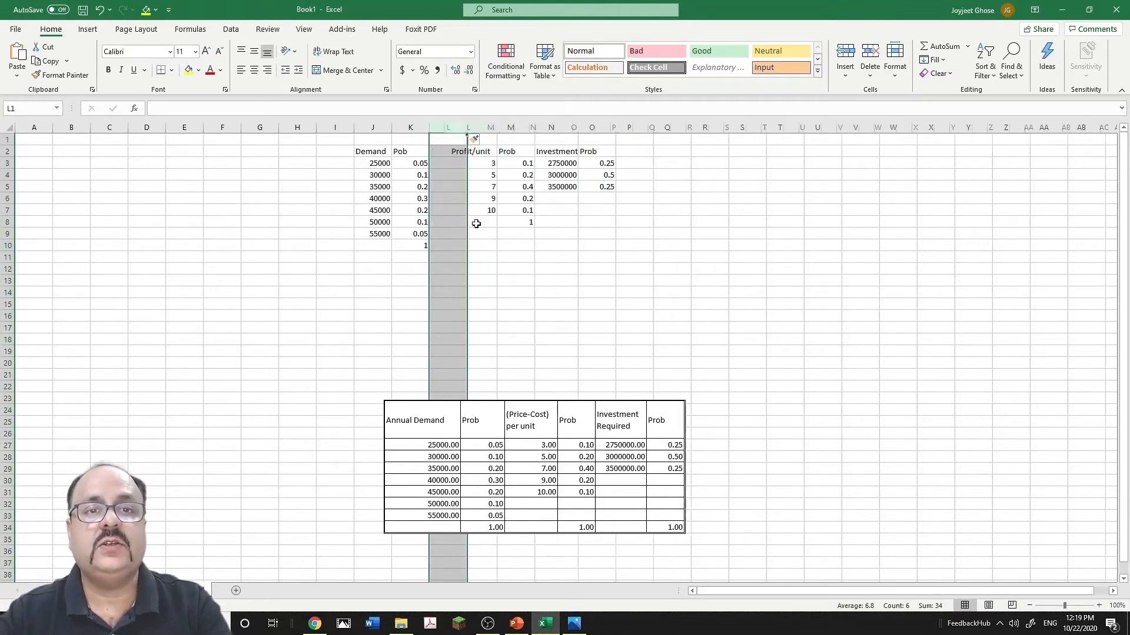
{"action": "left_click", "coordinate": [574, 128]}
{"action": "right_click", "coordinate": [573, 128]}
{"action": "left_click", "coordinate": [605, 227]}
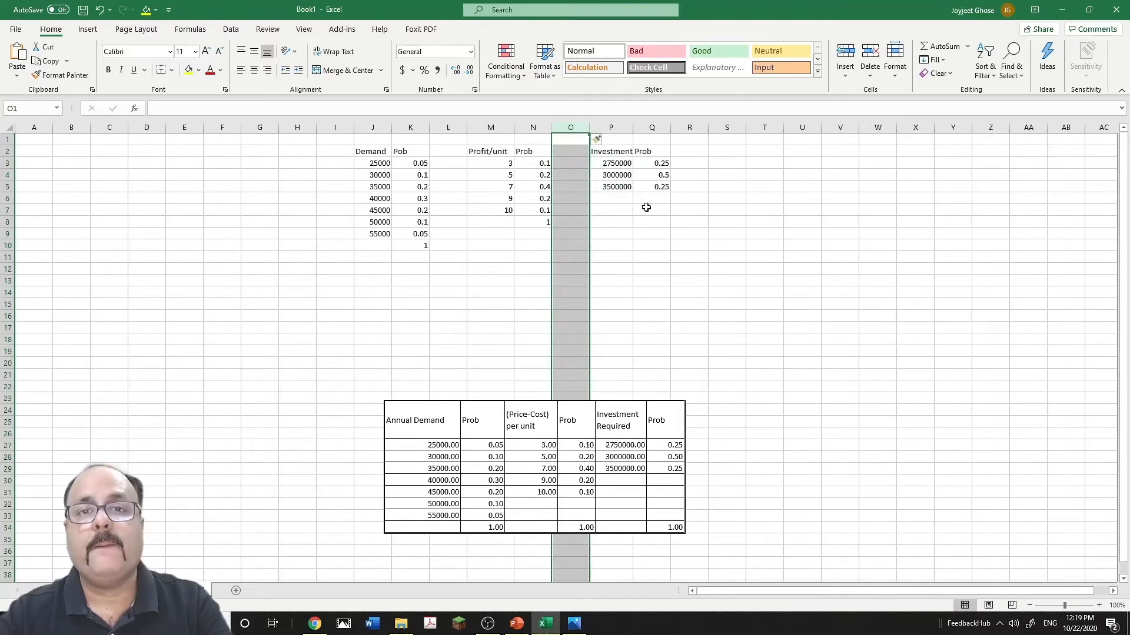
- Add the header Mapping in L2 and copy it to O2 and R2
{"action": "left_click", "coordinate": [455, 152]}
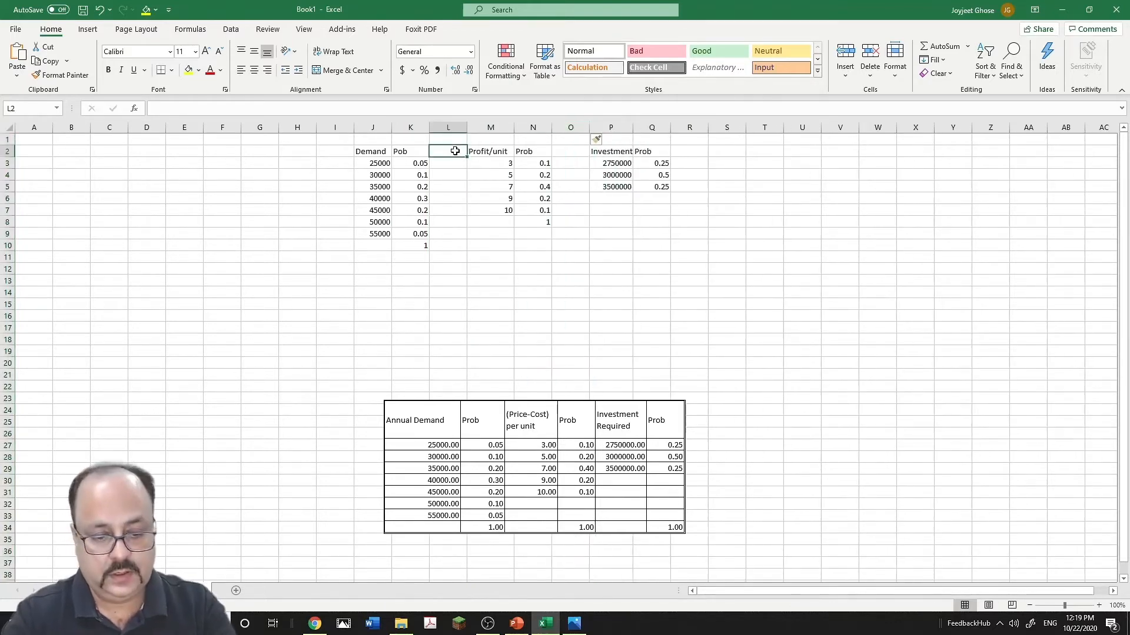
{"action": "type", "text": "Mapping"}
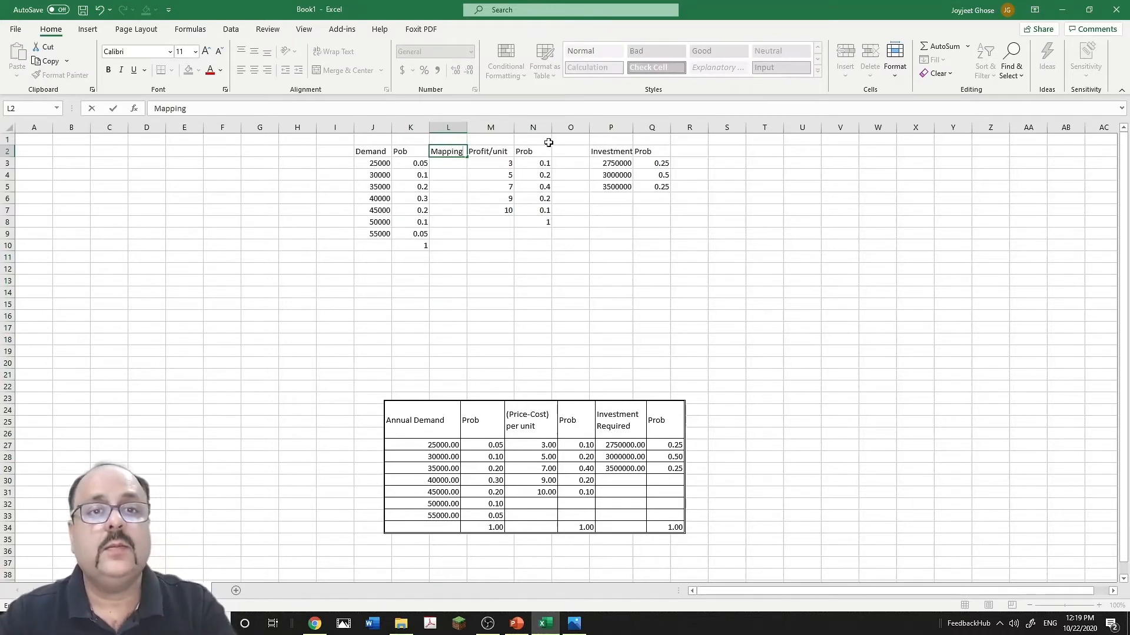
{"action": "left_click", "coordinate": [449, 255]}
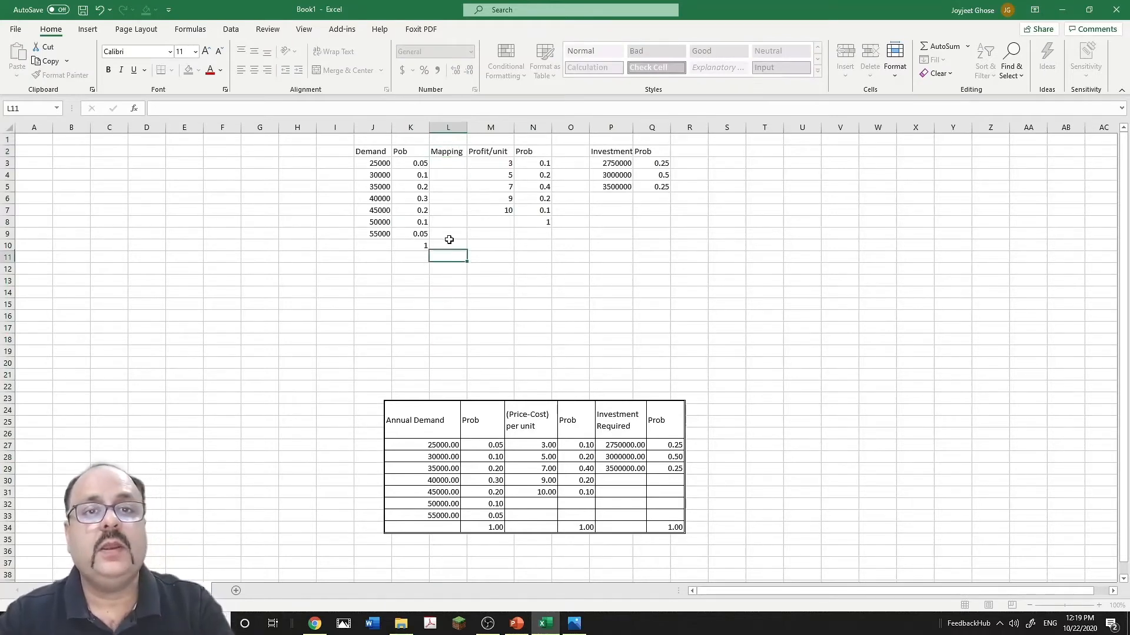
{"action": "left_click", "coordinate": [448, 151]}
{"action": "key", "text": "ctrl+c"}
{"action": "left_click", "coordinate": [572, 147]}
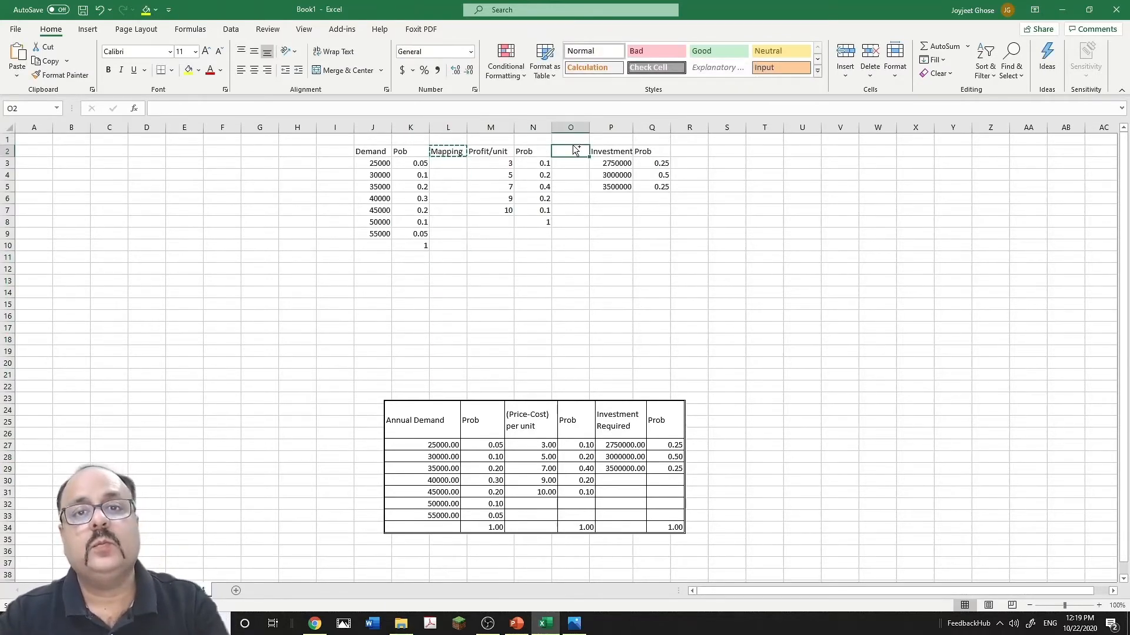
{"action": "key", "text": "ctrl+v"}
{"action": "left_click", "coordinate": [692, 151]}
{"action": "key", "text": "ctrl+v"}
- Enter 0-4 in L3 as the mapping range for the 25000 demand
{"action": "left_click", "coordinate": [451, 163]}
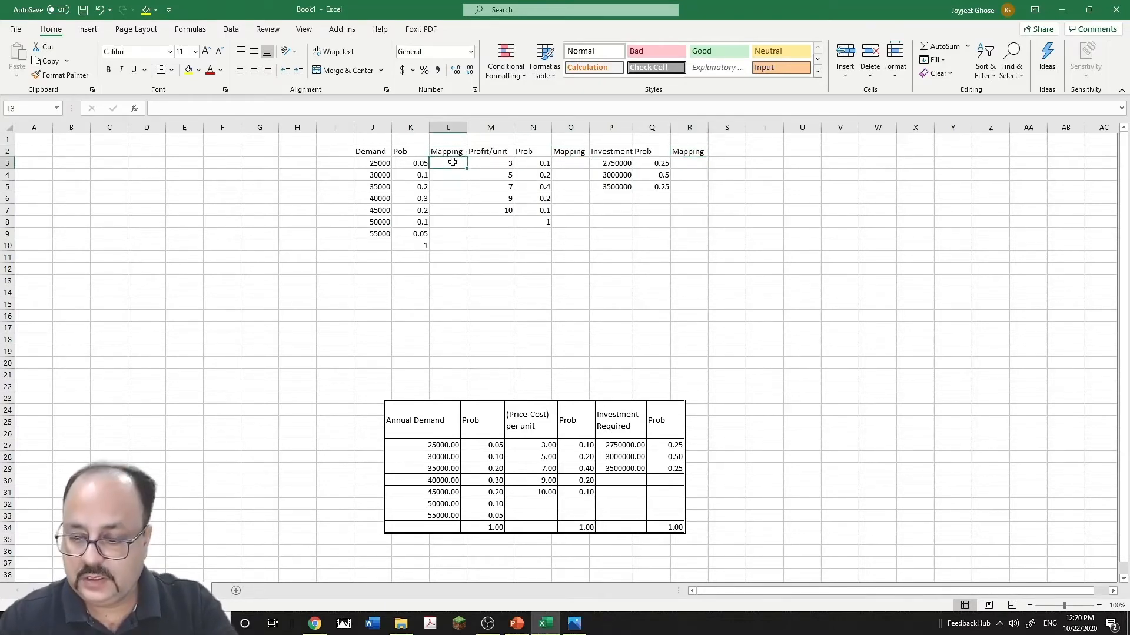
{"action": "type", "text": "0-4"}
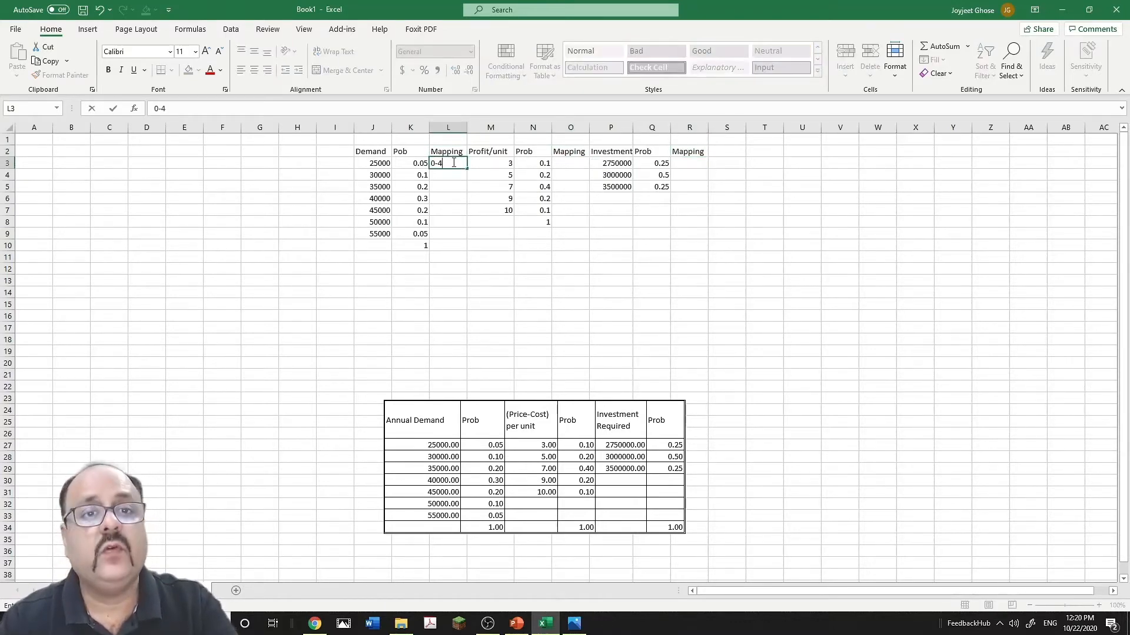
{"action": "key", "text": "Return"}
- Try to enter the mapping range 5-14 in L4
{"action": "type", "text": "5"}
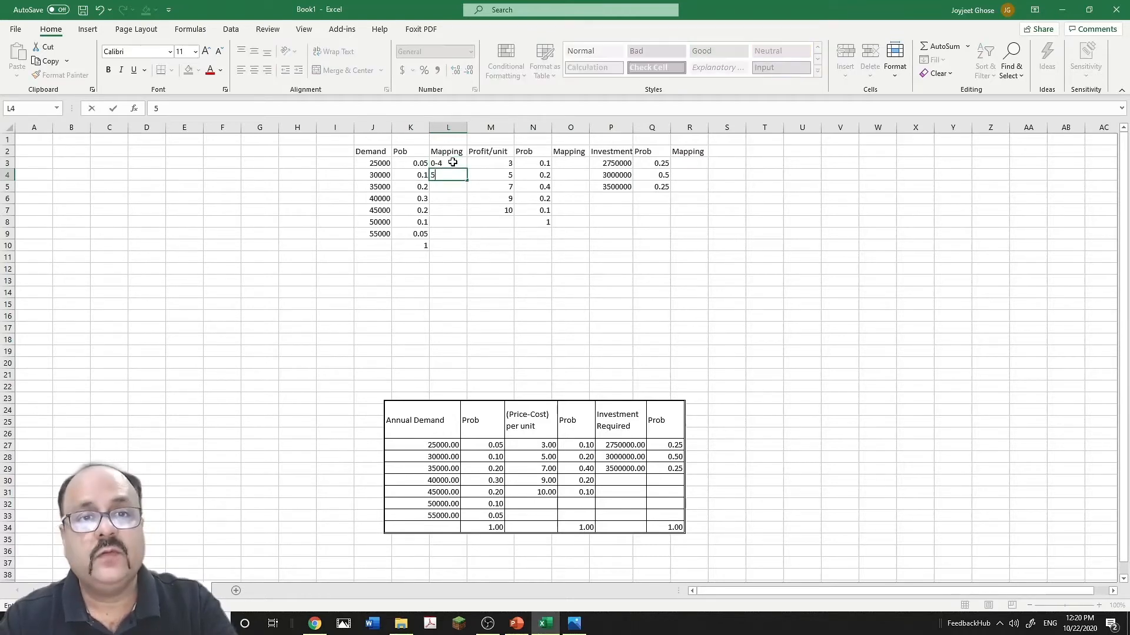
{"action": "type", "text": "-"}
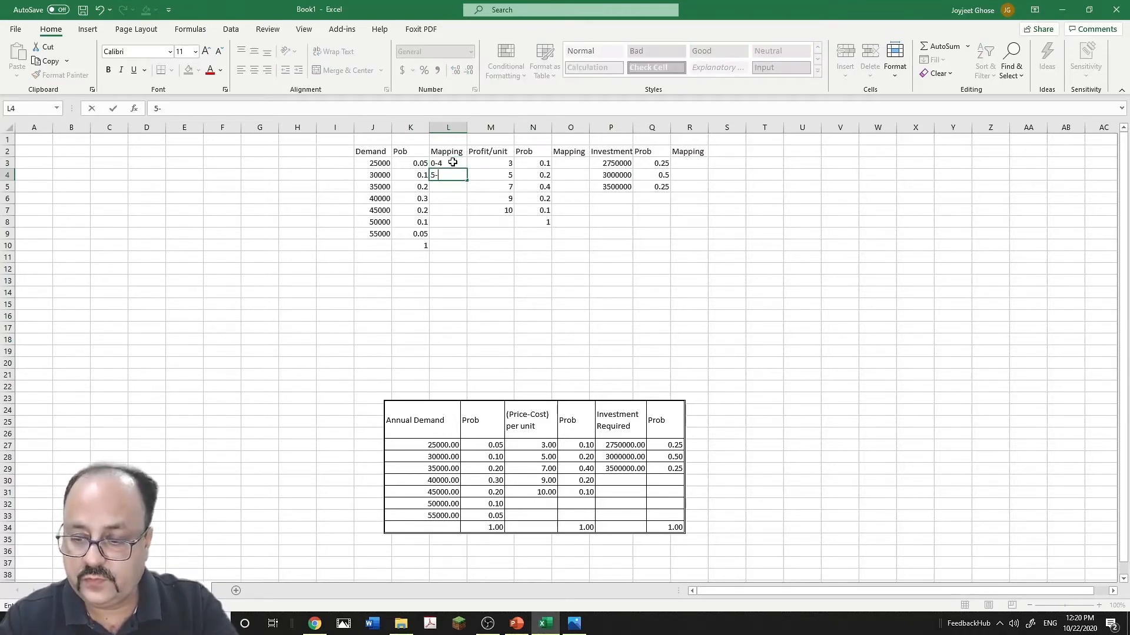
{"action": "type", "text": "14"}
{"action": "key", "text": "Return"}
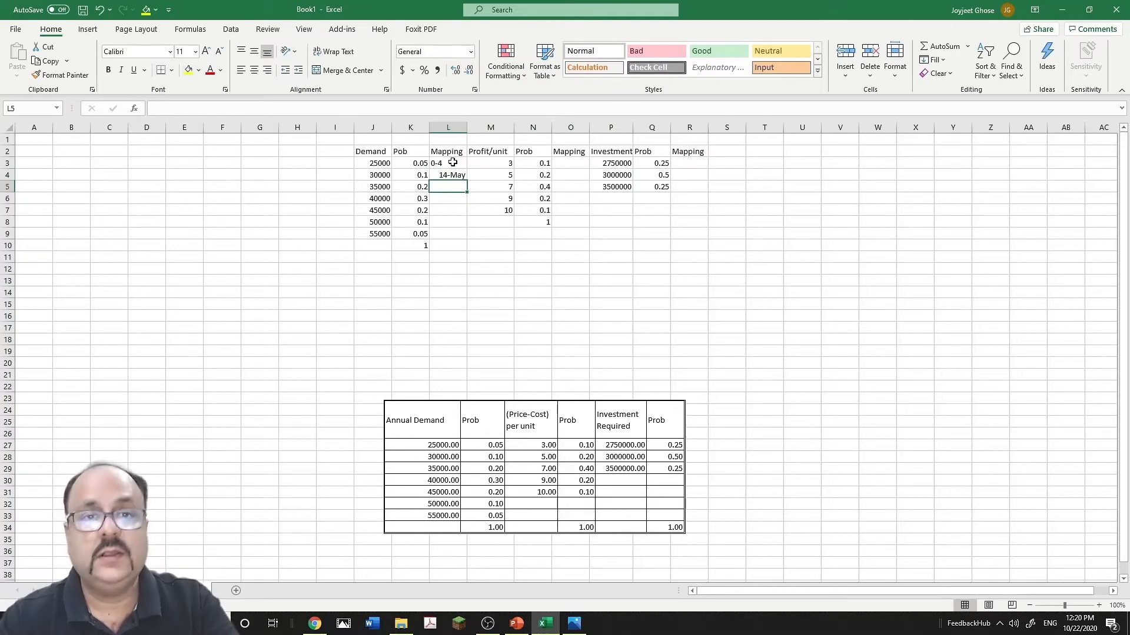
- Format the mapping cells L3:L9, O3:O9 and R3:R5 as Text
{"action": "left_click_drag", "start_coordinate": [452, 163], "coordinate": [450, 235]}
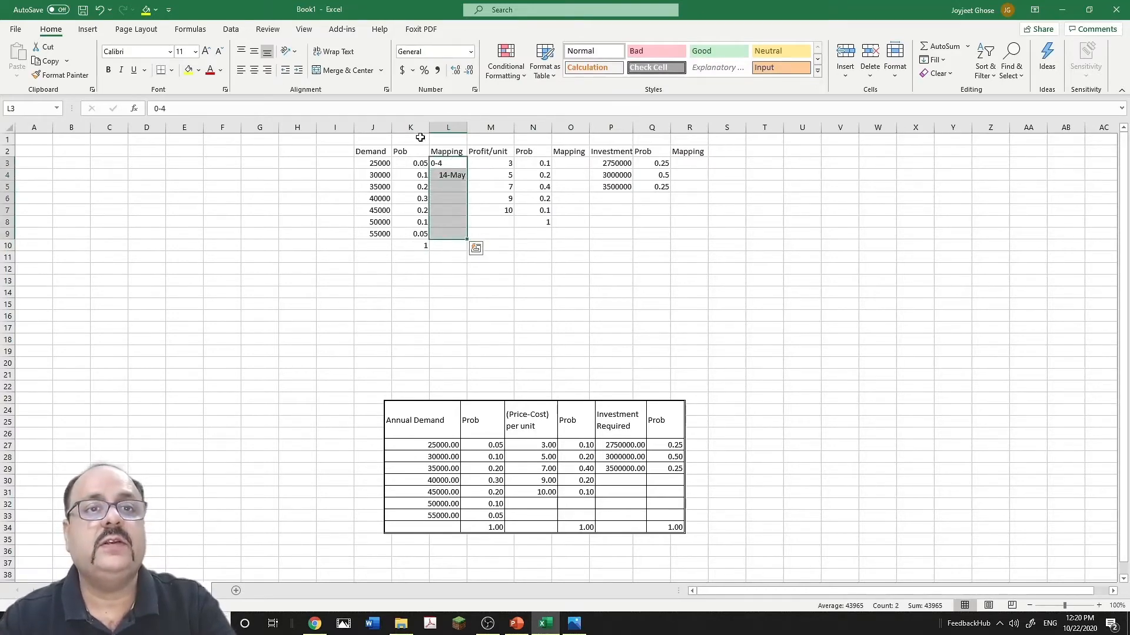
{"action": "left_click", "coordinate": [470, 52]}
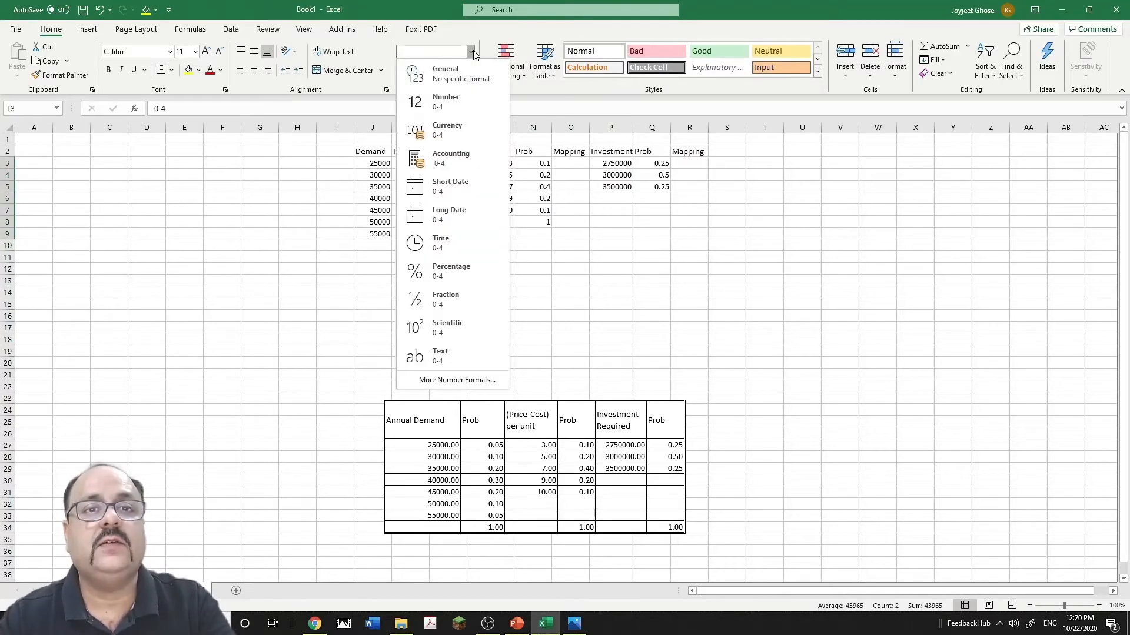
{"action": "left_click", "coordinate": [448, 371]}
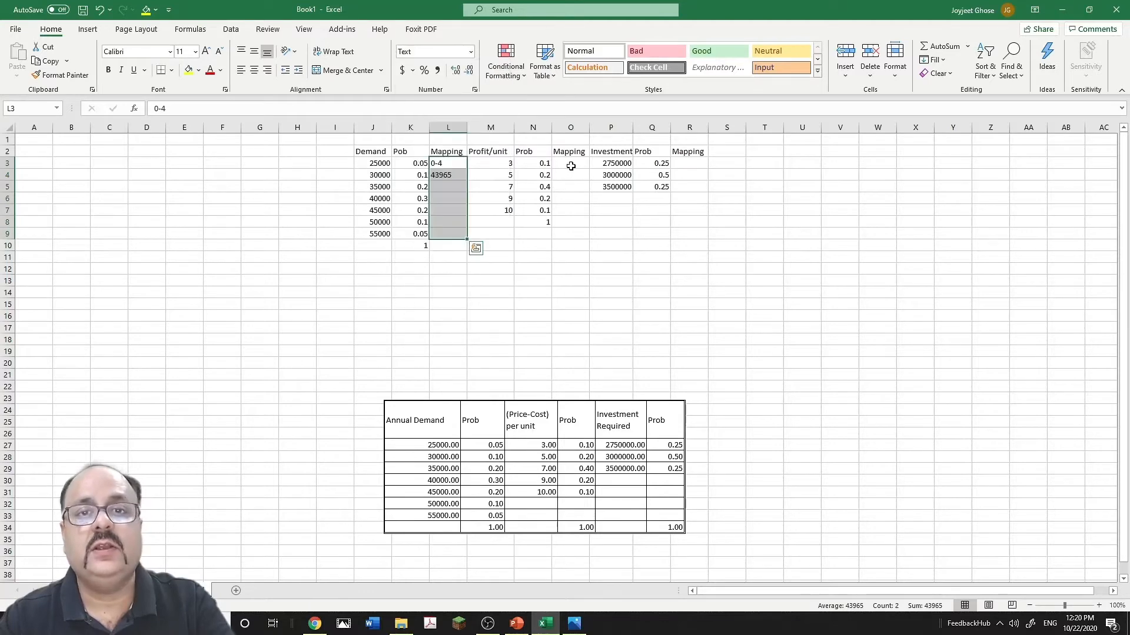
{"action": "left_click_drag", "start_coordinate": [570, 166], "coordinate": [576, 234]}
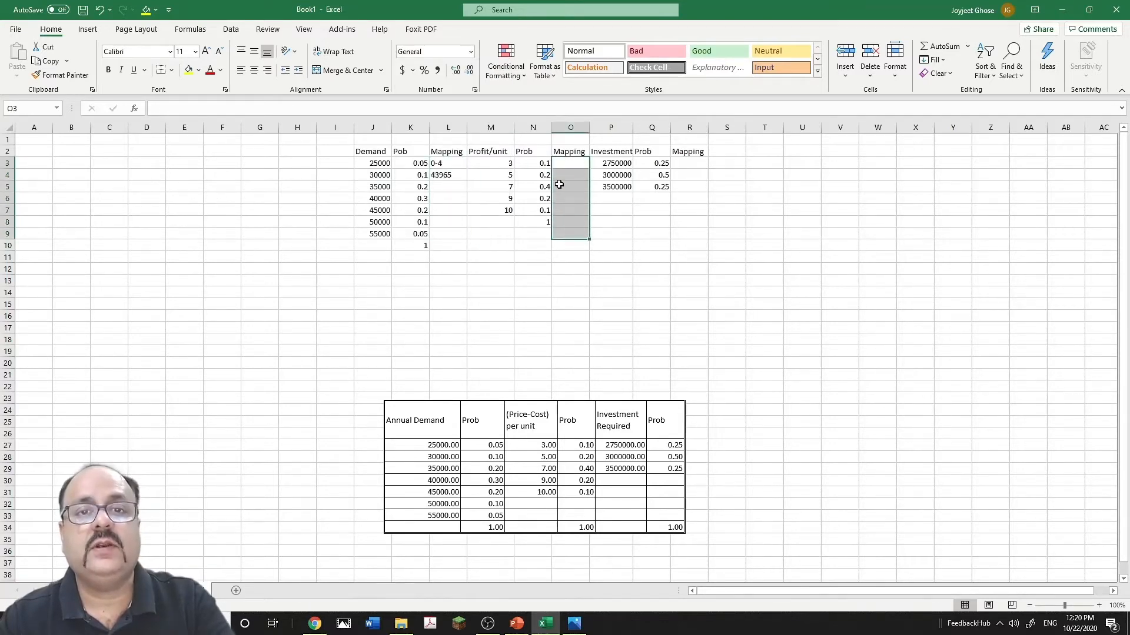
{"action": "left_click", "coordinate": [471, 52]}
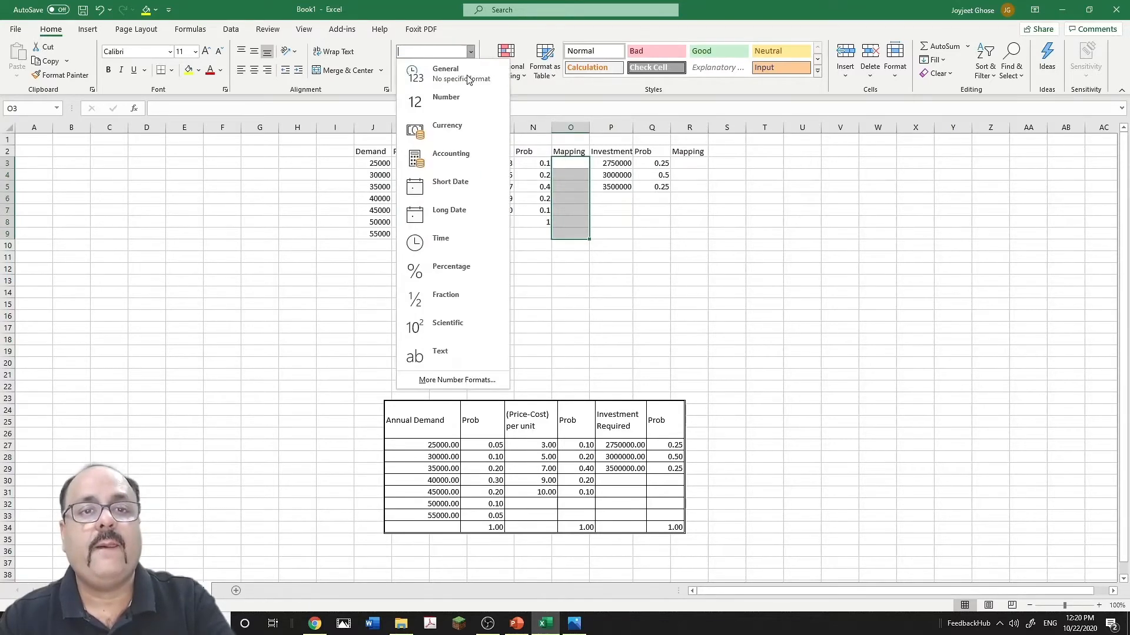
{"action": "left_click", "coordinate": [443, 360]}
{"action": "left_click_drag", "start_coordinate": [687, 163], "coordinate": [692, 187]}
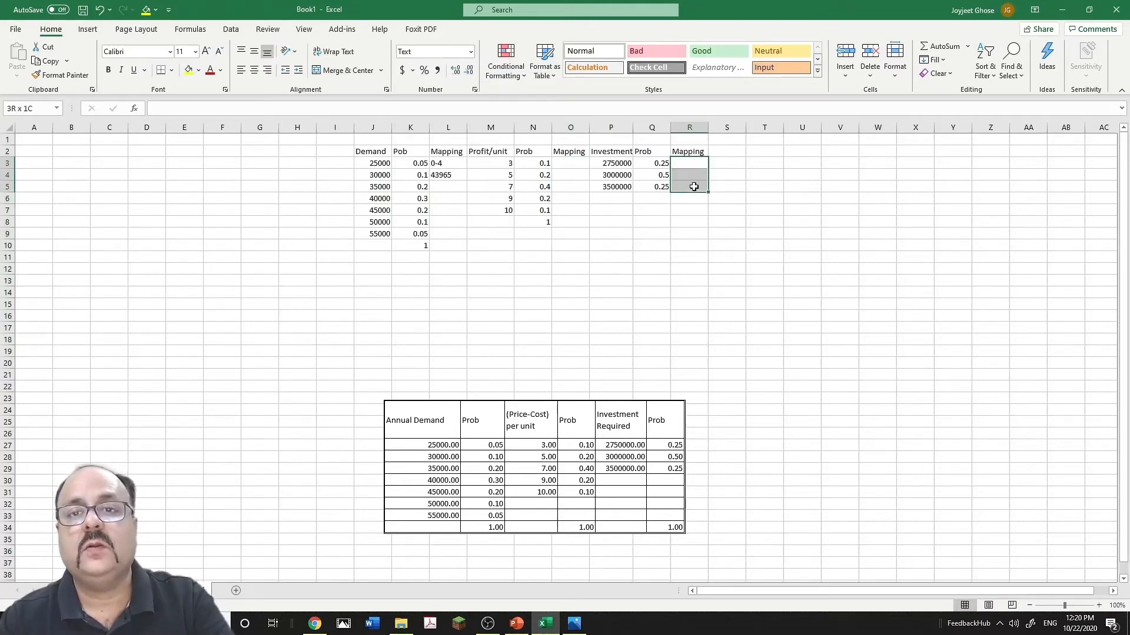
{"action": "left_click", "coordinate": [471, 52]}
{"action": "left_click", "coordinate": [454, 352]}
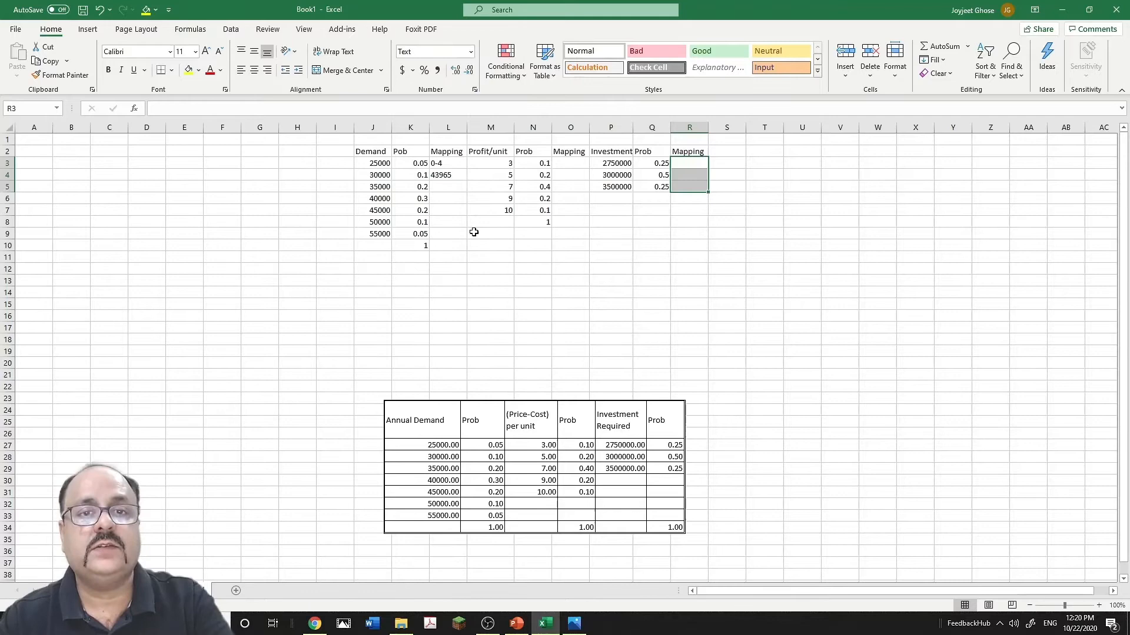
- Enter the demand mapping ranges 5-14 in L4 and 15-34 in L5
{"action": "left_click", "coordinate": [446, 176]}
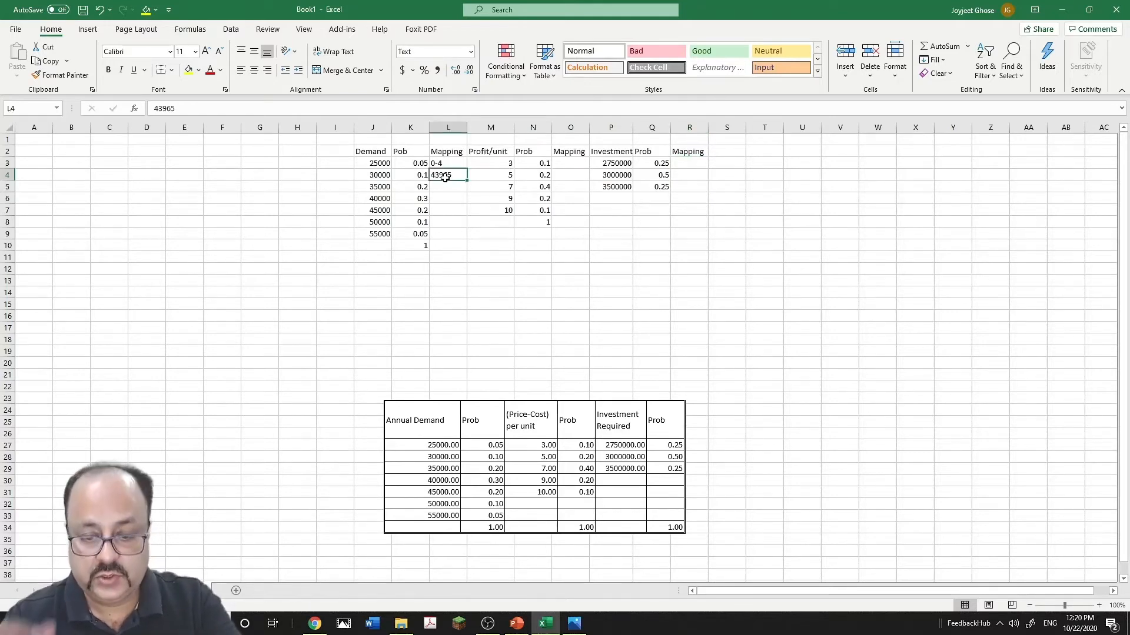
{"action": "type", "text": "5-"}
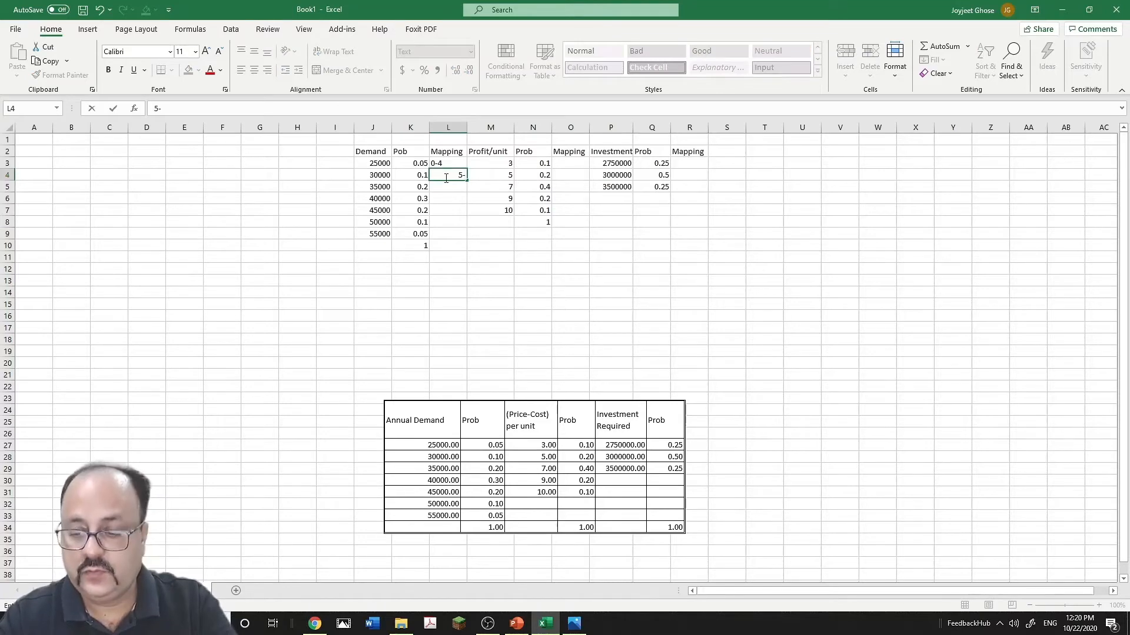
{"action": "type", "text": "14"}
{"action": "key", "text": "Return"}
{"action": "type", "text": "15"}
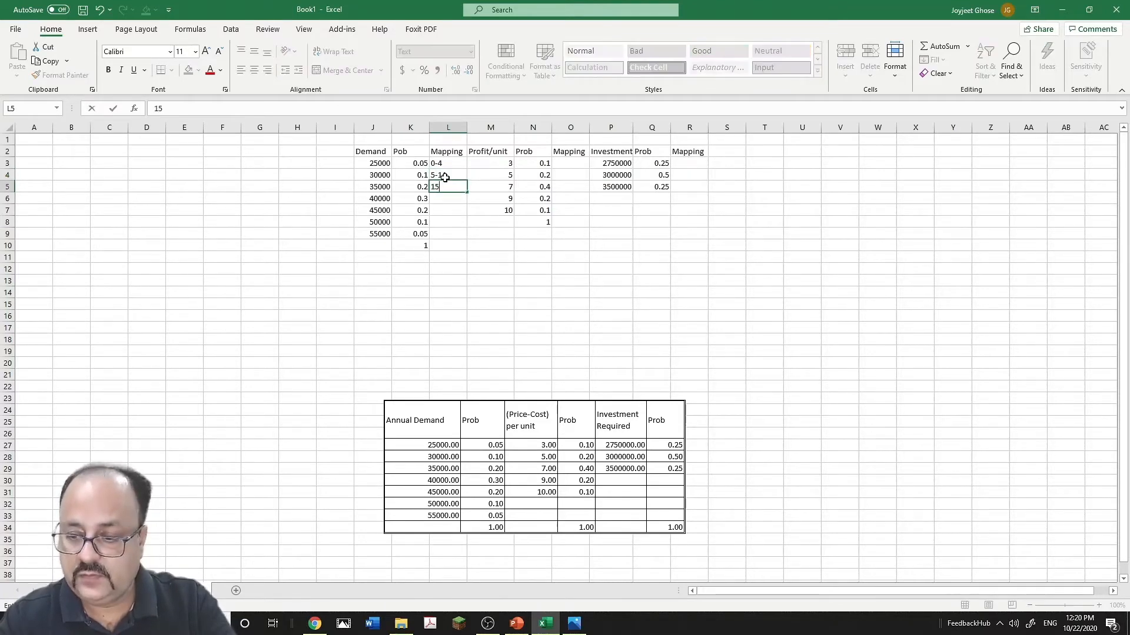
{"action": "type", "text": "-2"}
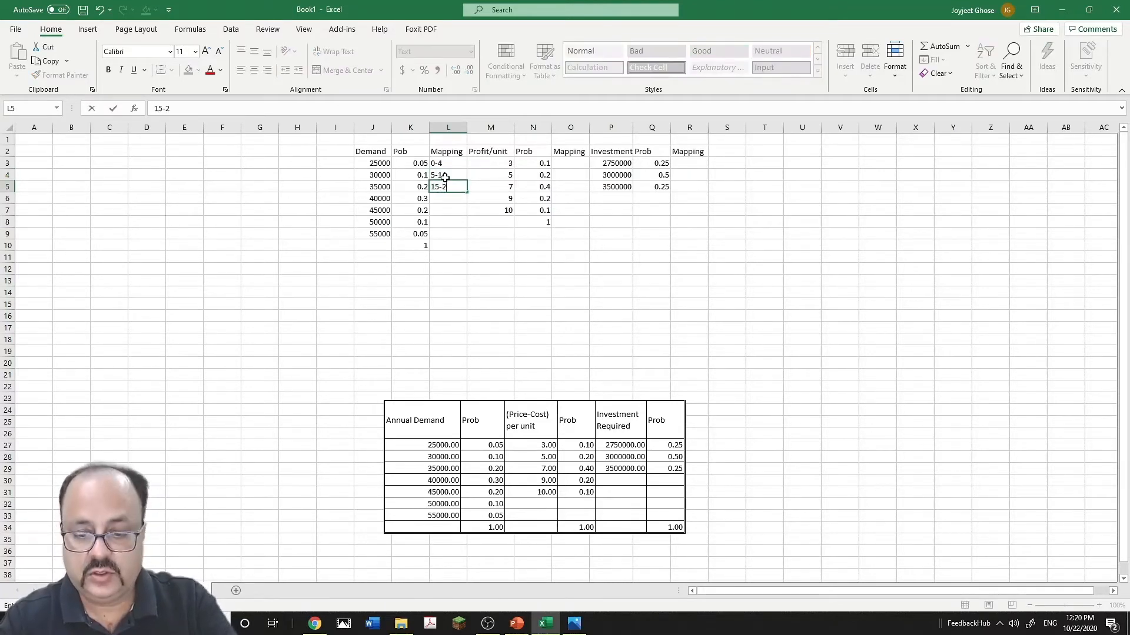
{"action": "key", "text": "BackSpace"}
{"action": "type", "text": "34"}
{"action": "key", "text": "Return"}
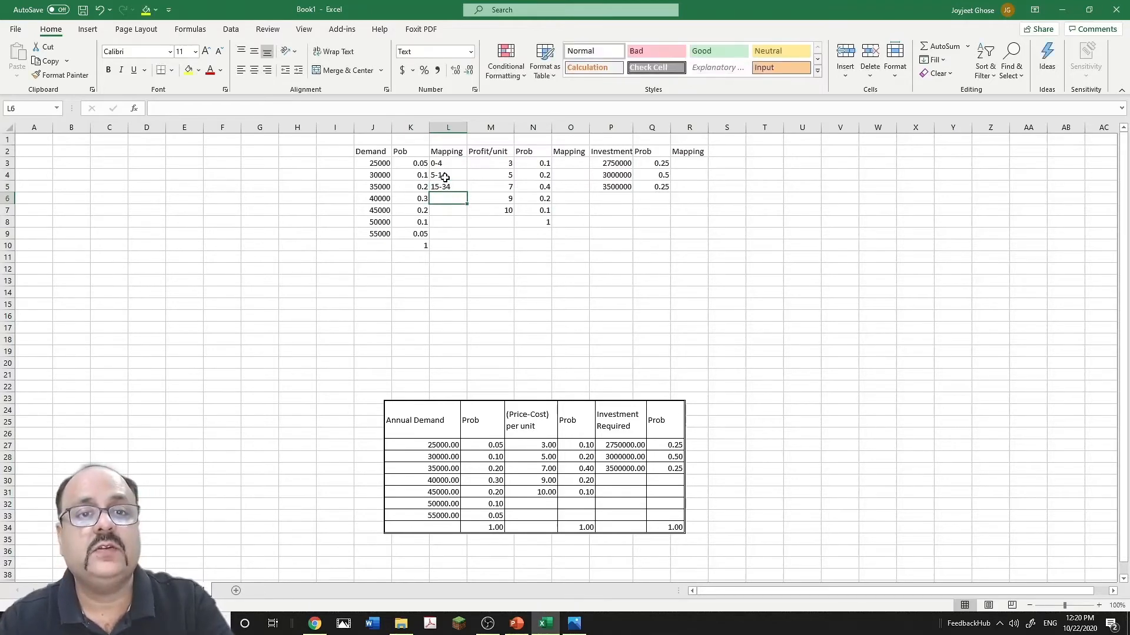
- Enter the demand mapping ranges 35-64 in L6 and 65-84 in L7
{"action": "type", "text": "35-"}
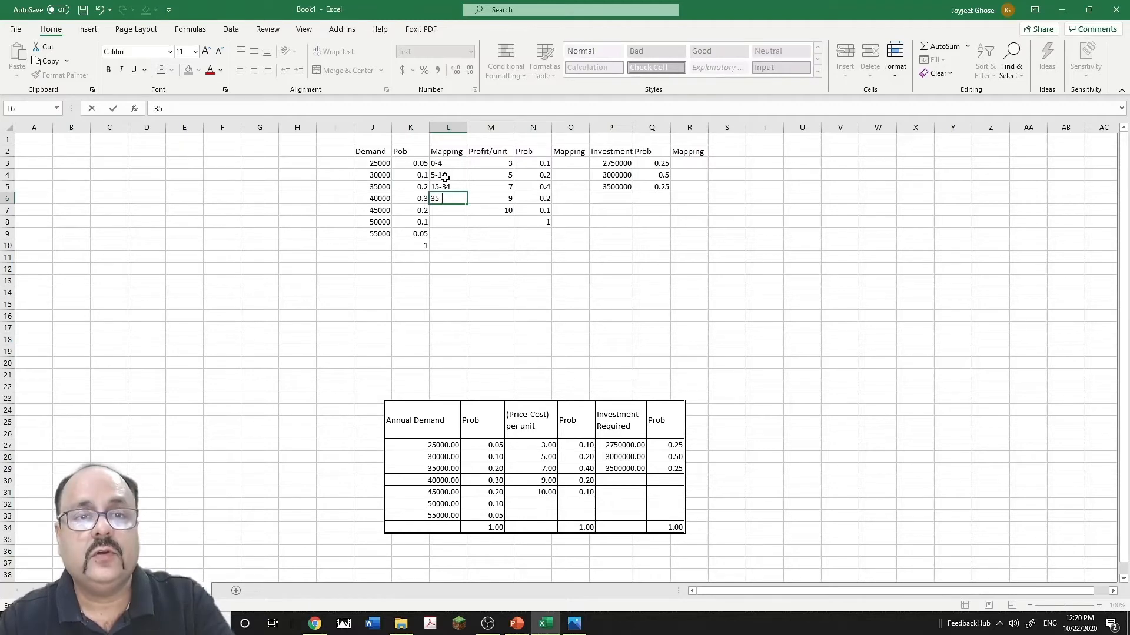
{"action": "type", "text": "64"}
{"action": "key", "text": "Return"}
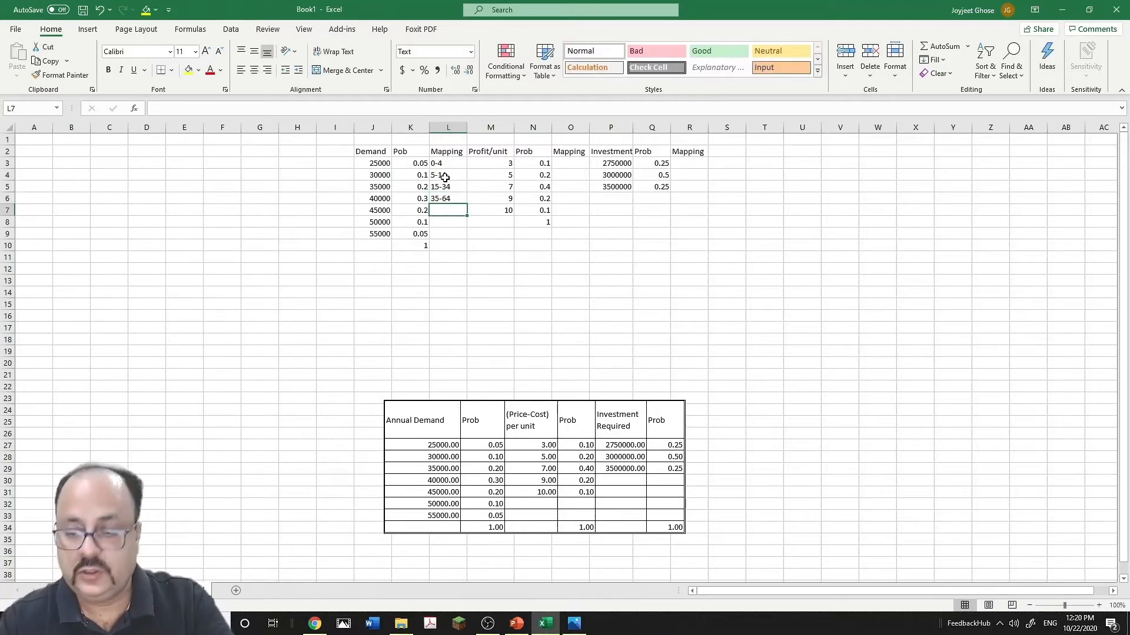
{"action": "type", "text": "65"}
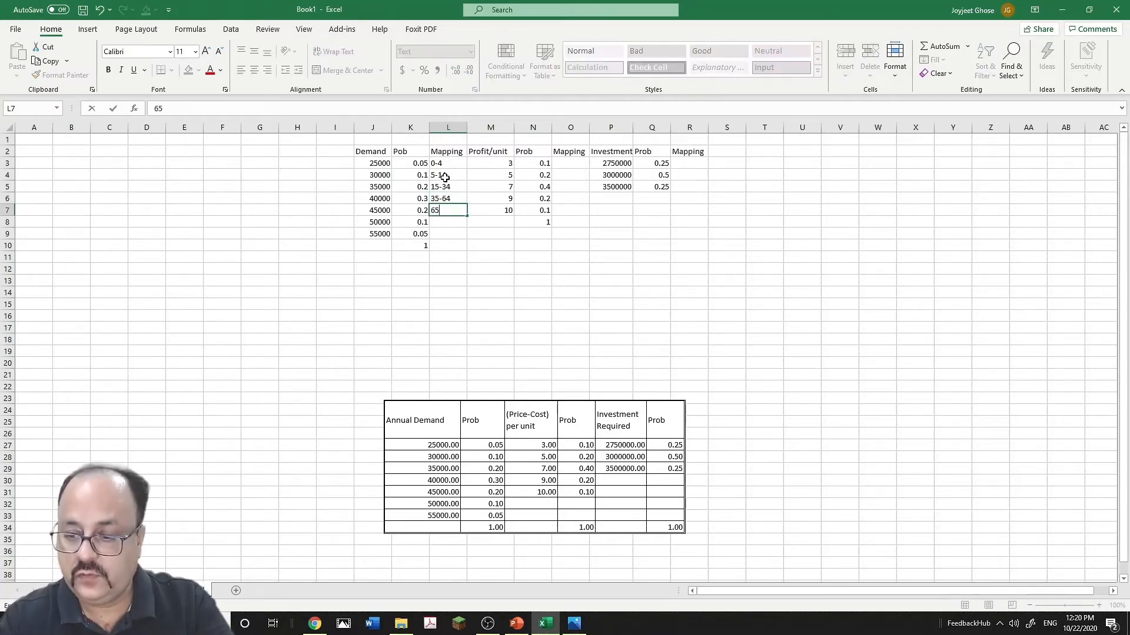
{"action": "type", "text": "-84"}
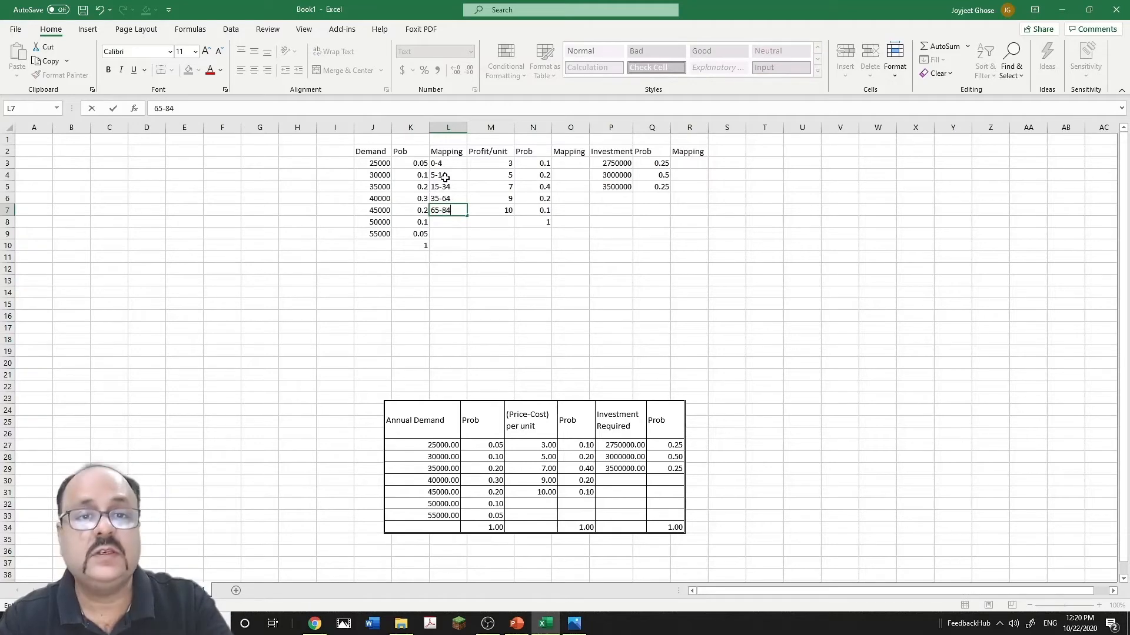
{"action": "key", "text": "Return"}
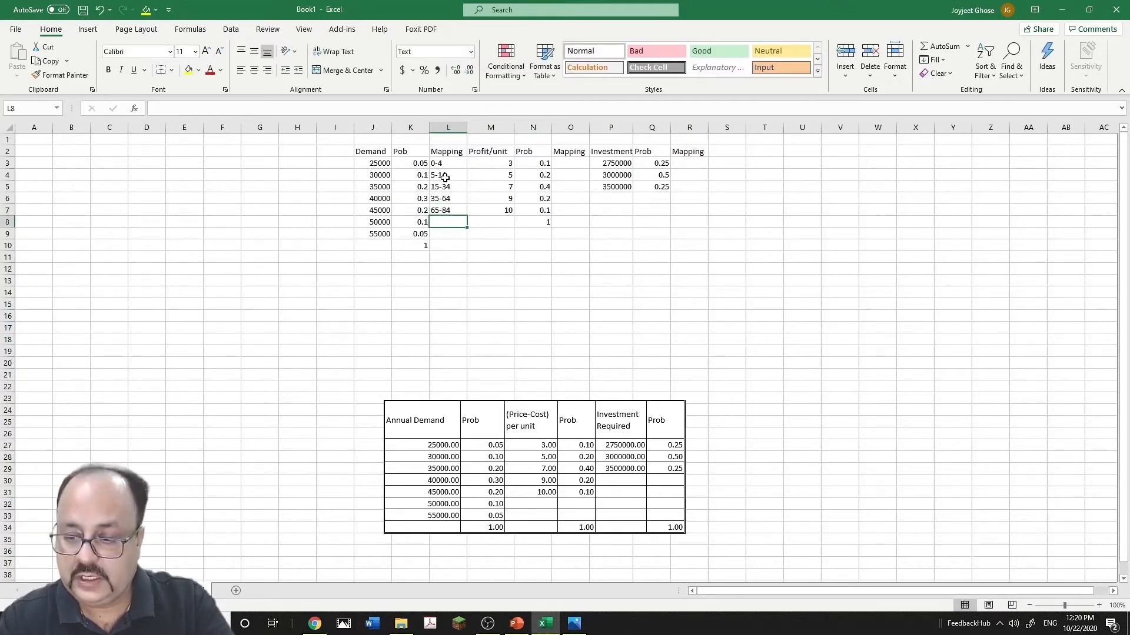
- Complete the demand mapping with 85-94 in L8 and 95-99 in L9
{"action": "type", "text": "85-9"}
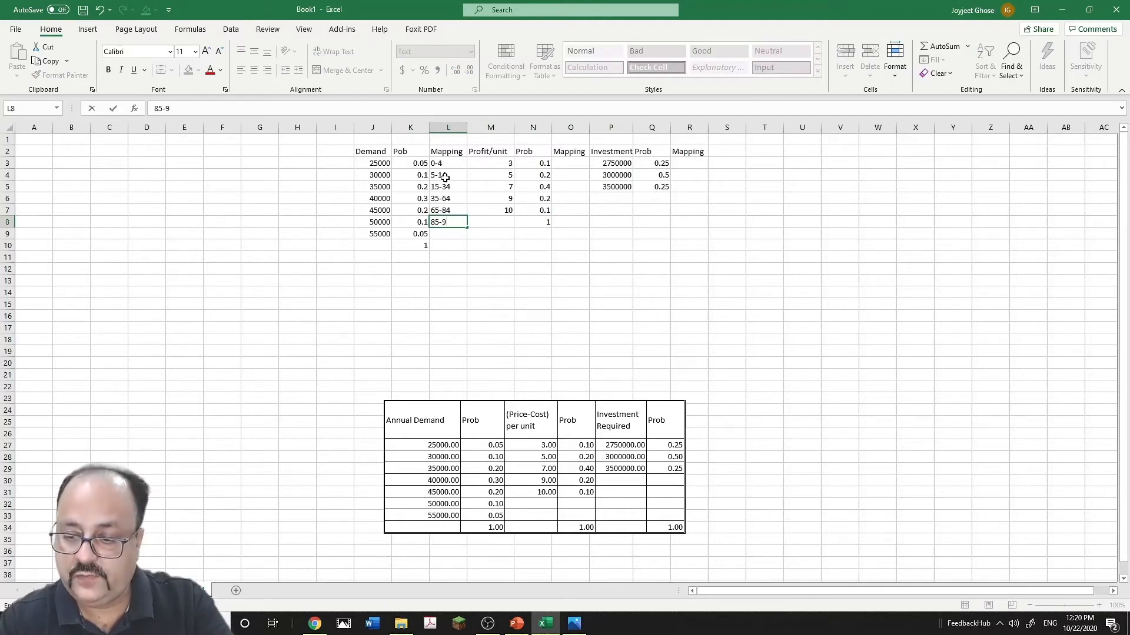
{"action": "type", "text": "4"}
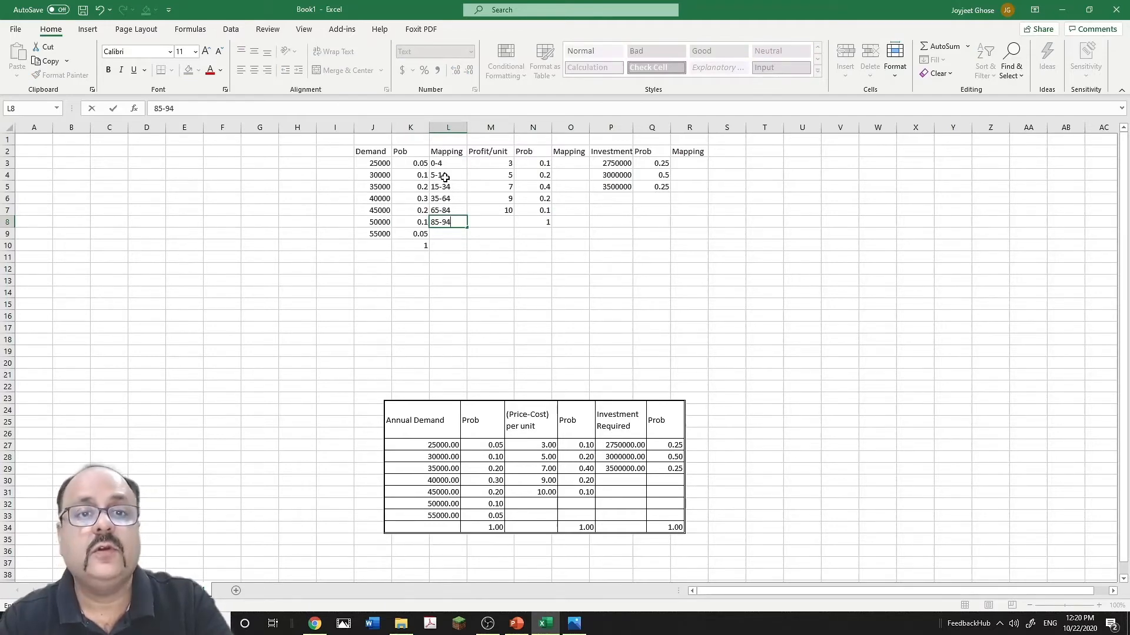
{"action": "key", "text": "Return"}
{"action": "type", "text": "95-99"}
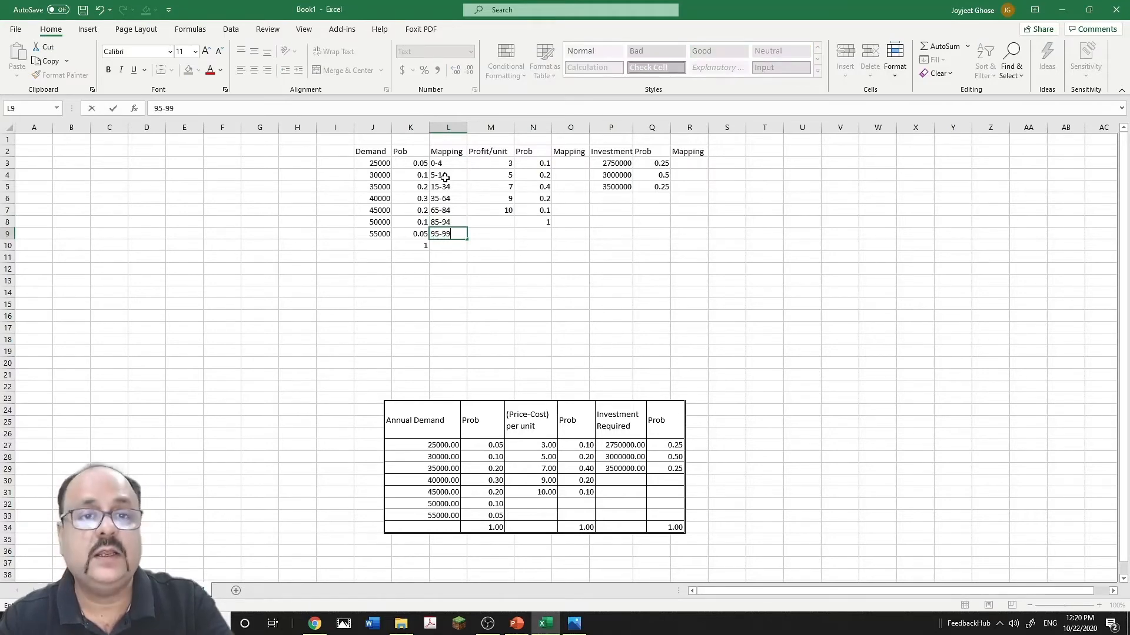
{"action": "key", "text": "Return"}
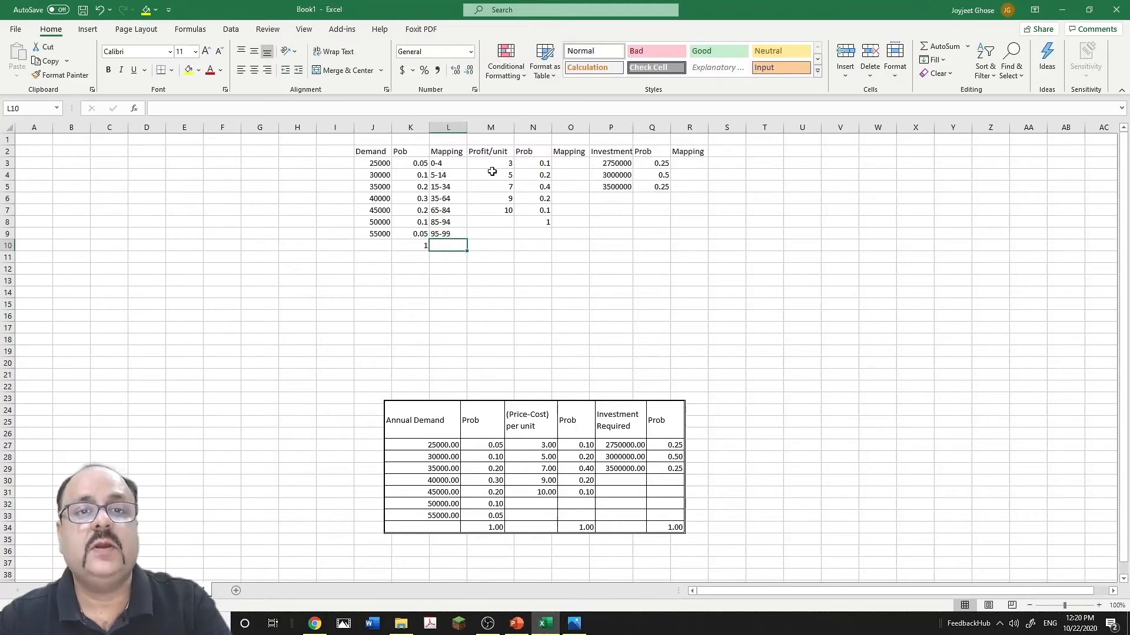
- Enter the profit-per-unit mapping ranges 0-9 in O3 and 10-29 in O4
{"action": "left_click", "coordinate": [576, 154]}
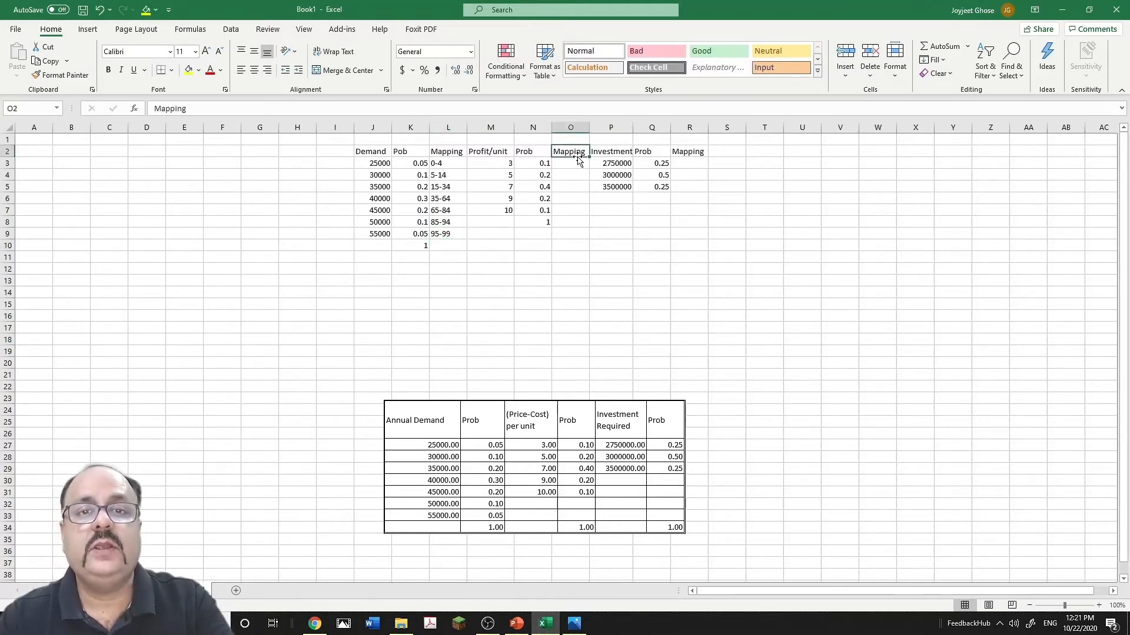
{"action": "left_click", "coordinate": [577, 162]}
{"action": "type", "text": "0"}
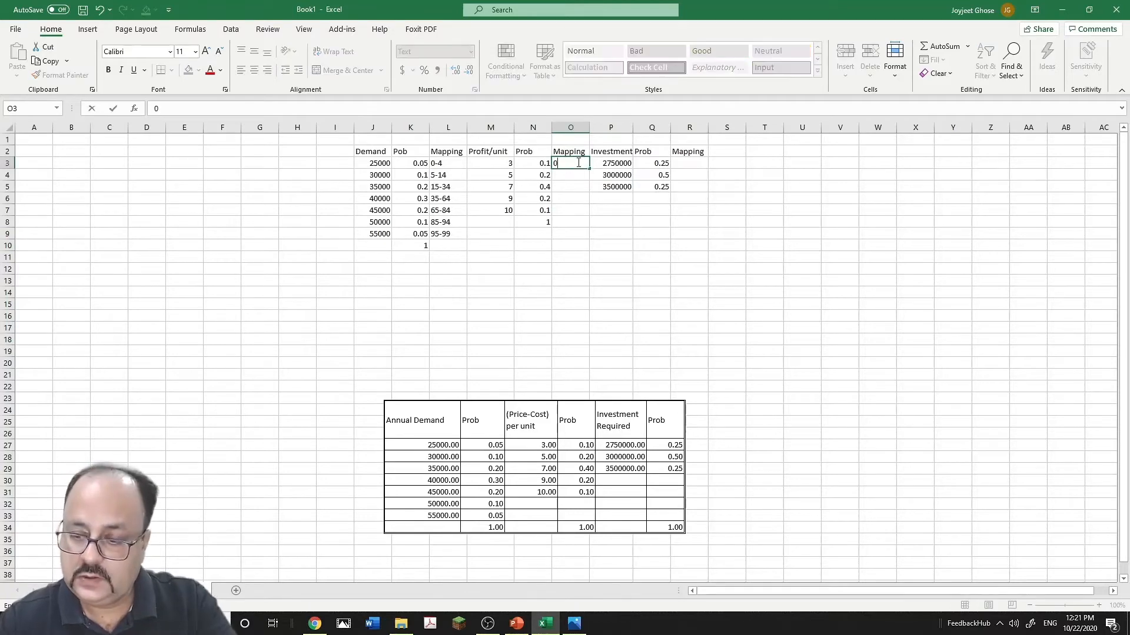
{"action": "type", "text": "-9"}
{"action": "key", "text": "Return"}
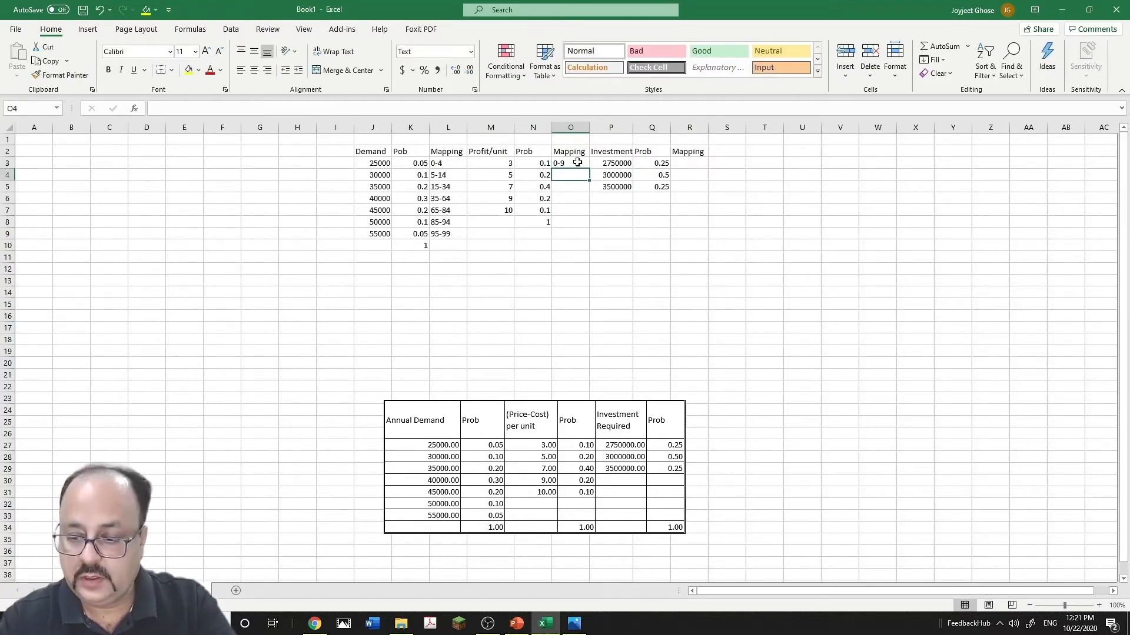
{"action": "type", "text": "10"}
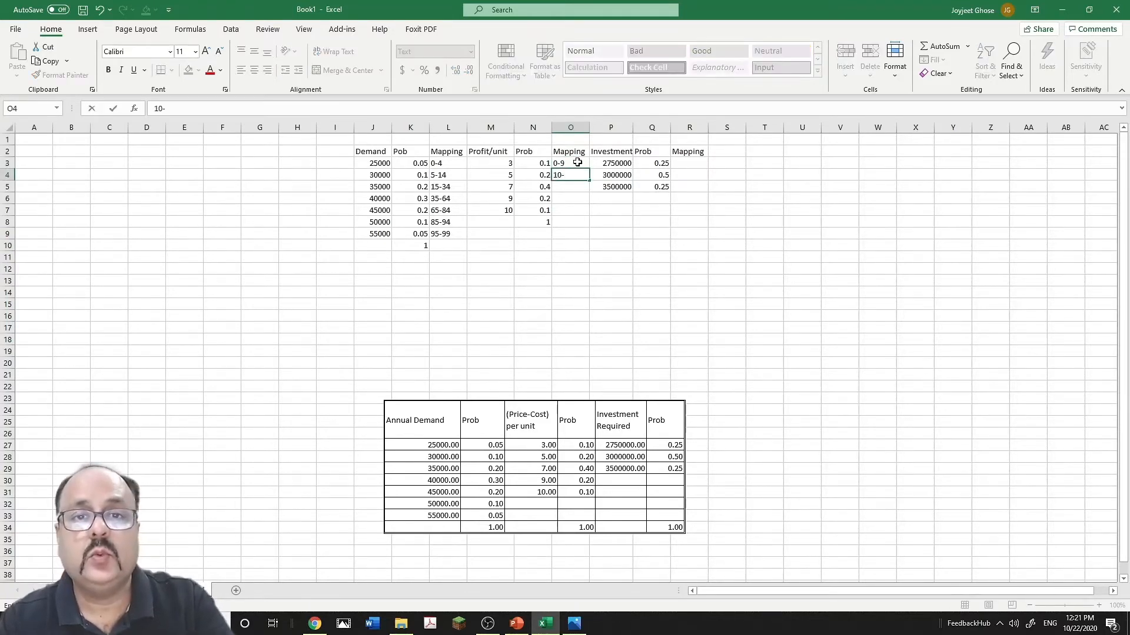
{"action": "type", "text": "-"}
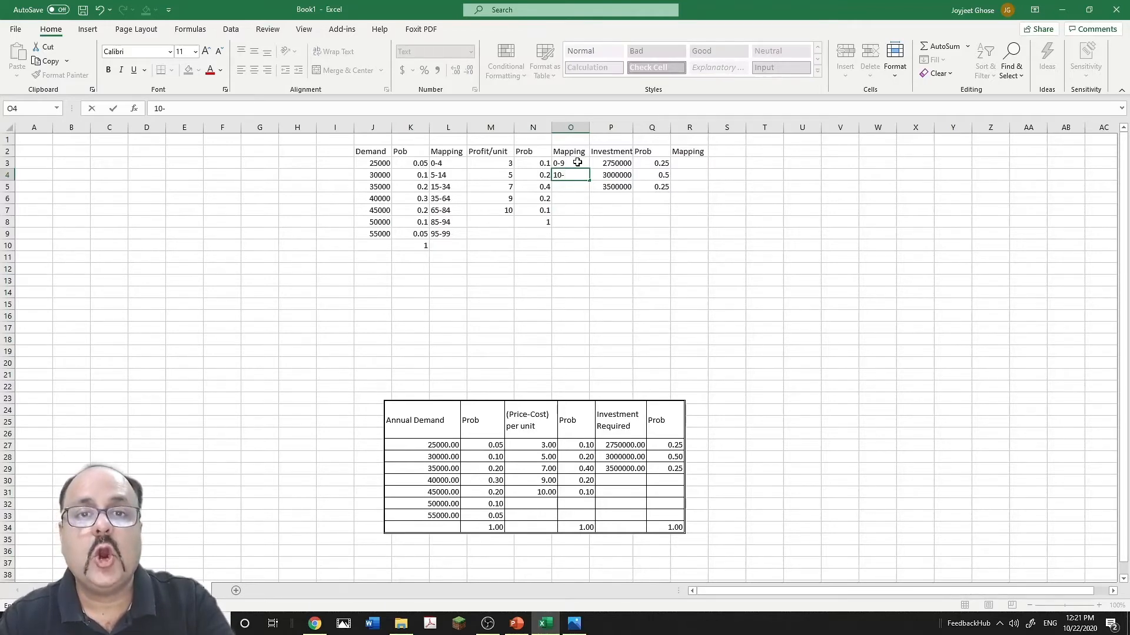
{"action": "type", "text": "2"}
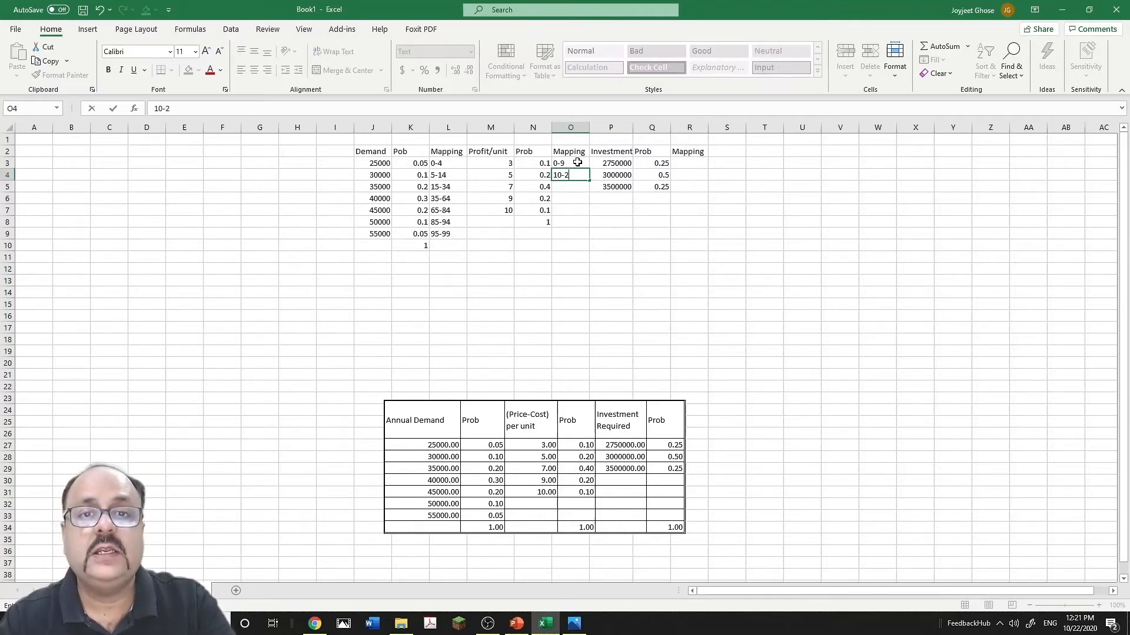
{"action": "type", "text": "9"}
{"action": "key", "text": "Return"}
- Complete the profit-per-unit mapping with 30-69 in O5, 70-89 in O6 and 90-99 in O7
{"action": "type", "text": "30"}
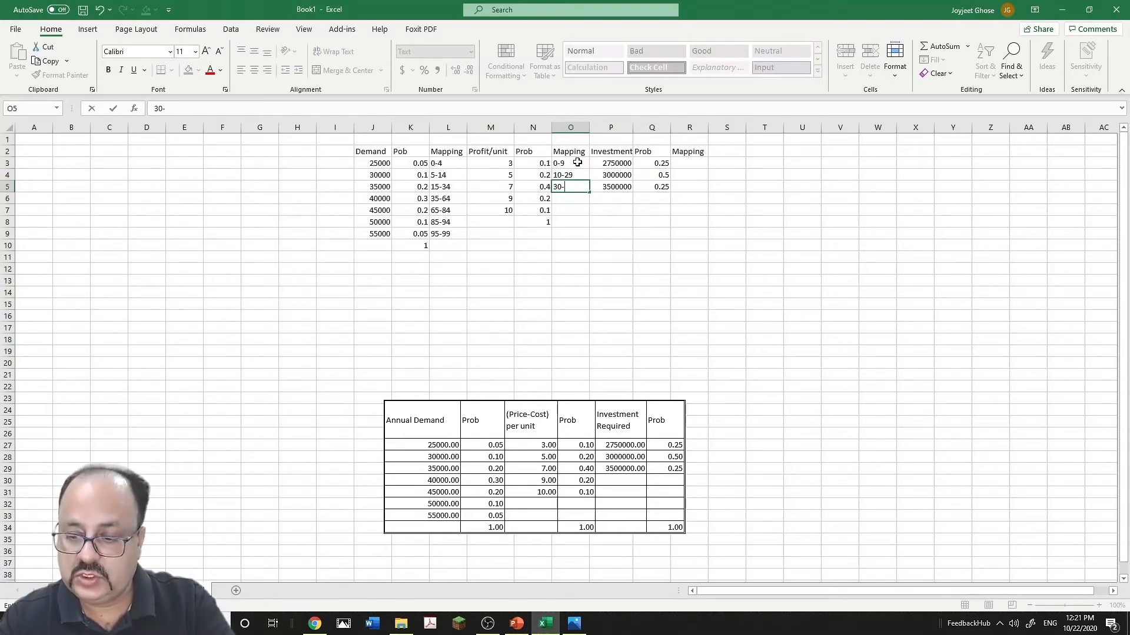
{"action": "type", "text": "-69"}
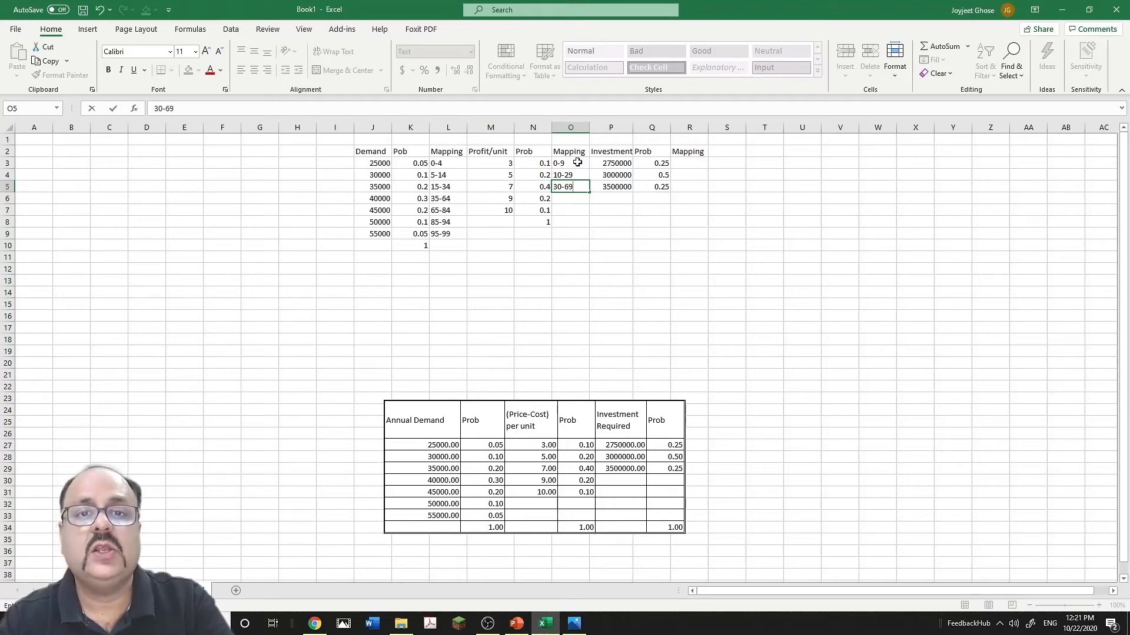
{"action": "key", "text": "Return"}
{"action": "type", "text": "70"}
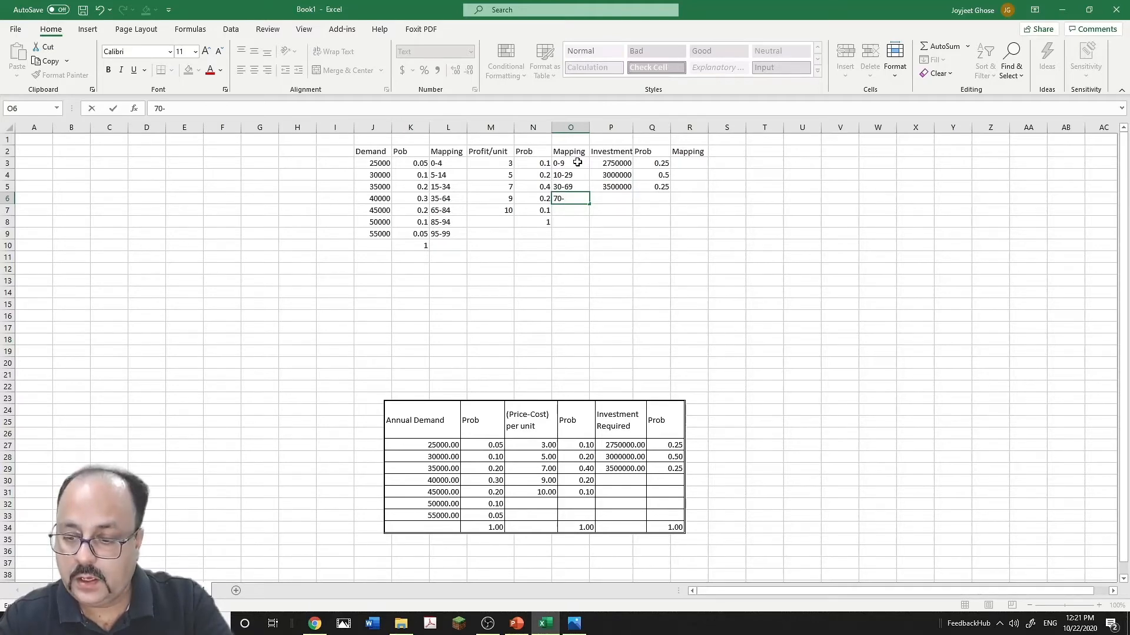
{"action": "type", "text": "-89"}
{"action": "key", "text": "Return"}
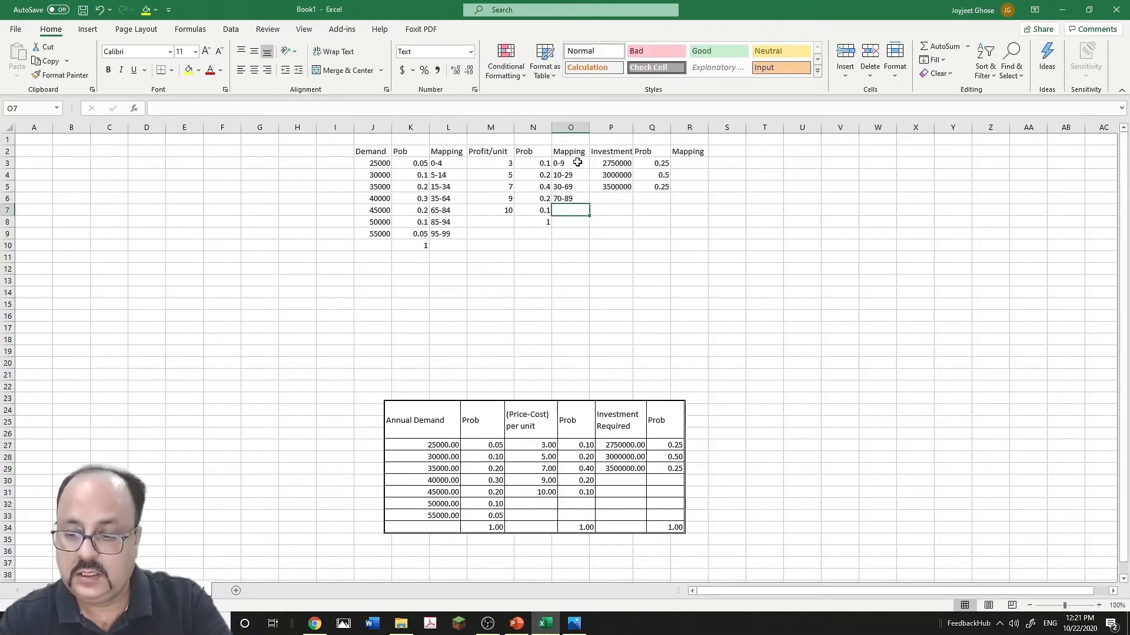
{"action": "type", "text": "90-99"}
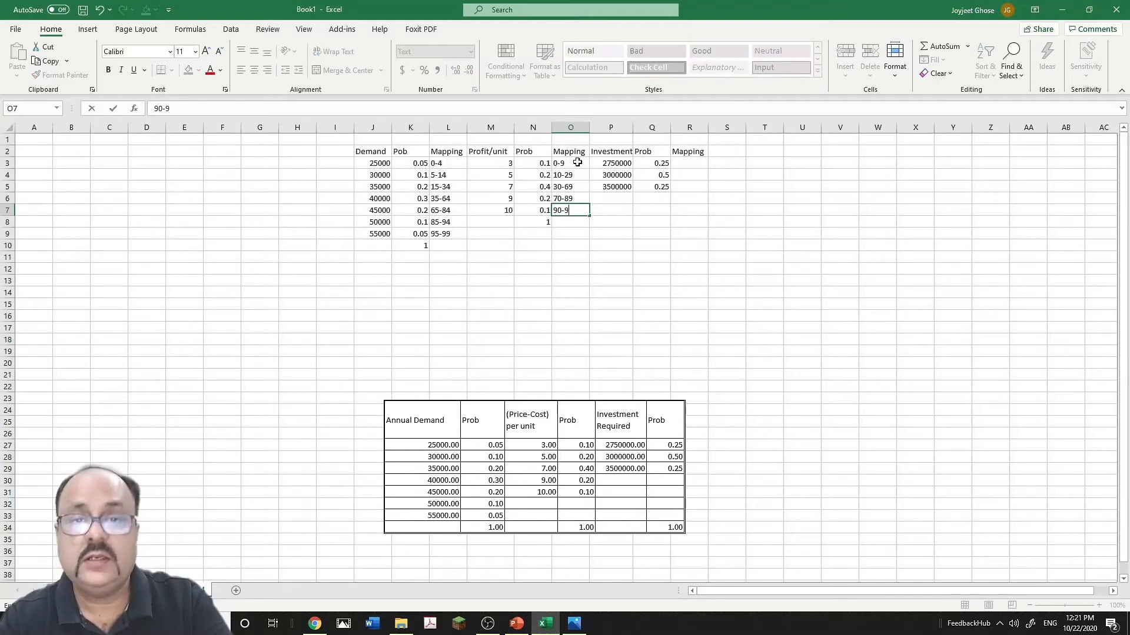
{"action": "key", "text": "Return"}
- Enter the investment mapping ranges 0-24 in R3, 25-74 in R4 and 75-99 in R5
{"action": "left_click", "coordinate": [686, 163]}
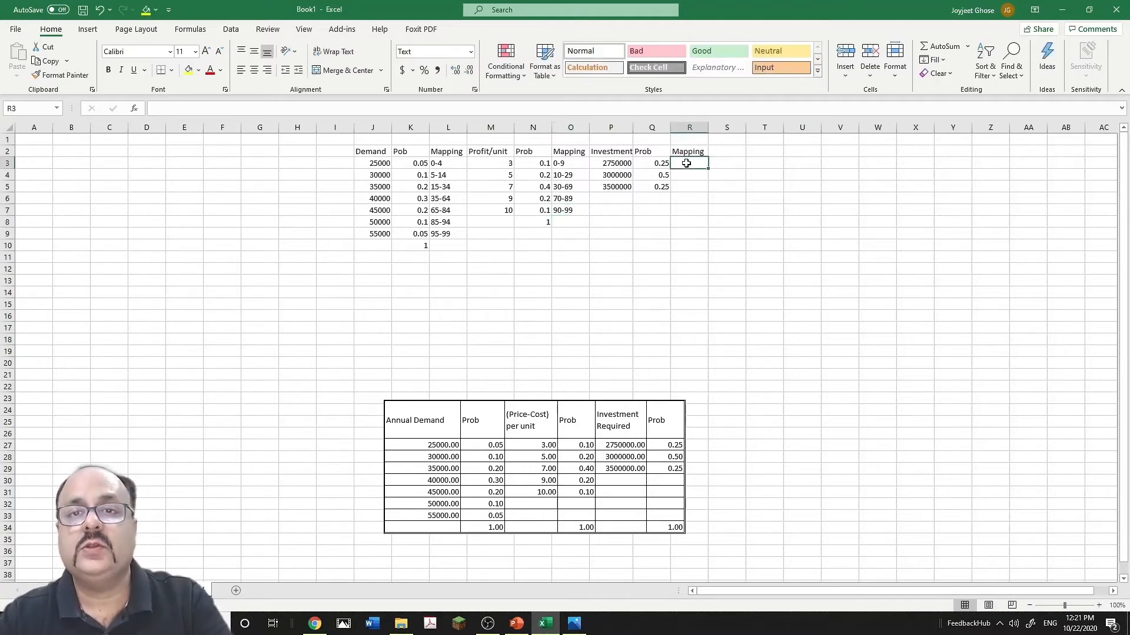
{"action": "type", "text": "0-24"}
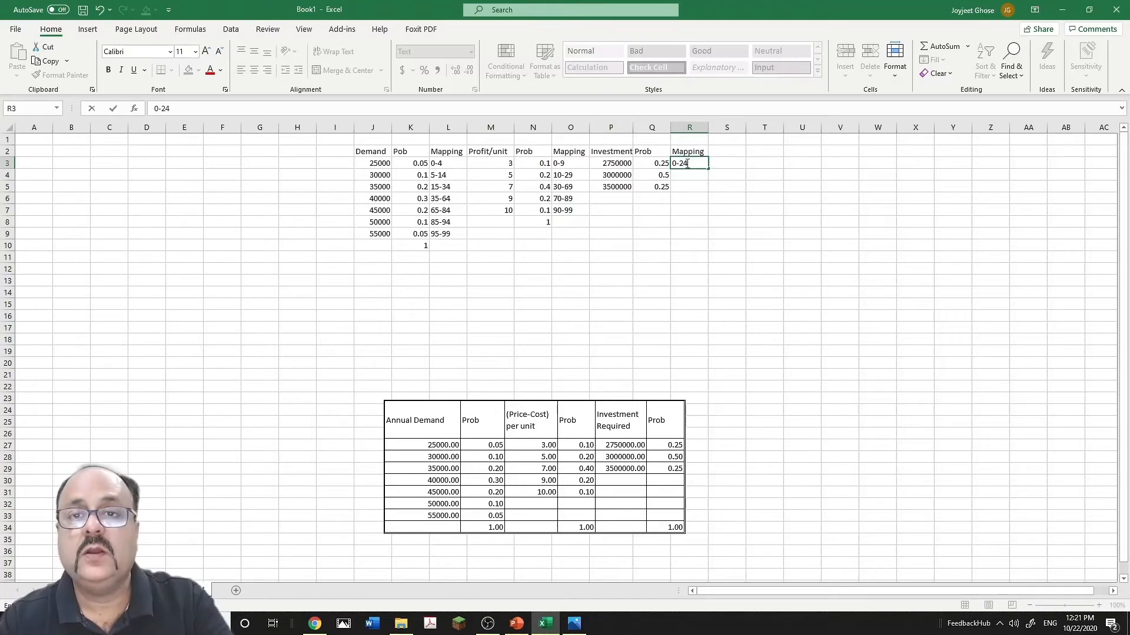
{"action": "key", "text": "Return"}
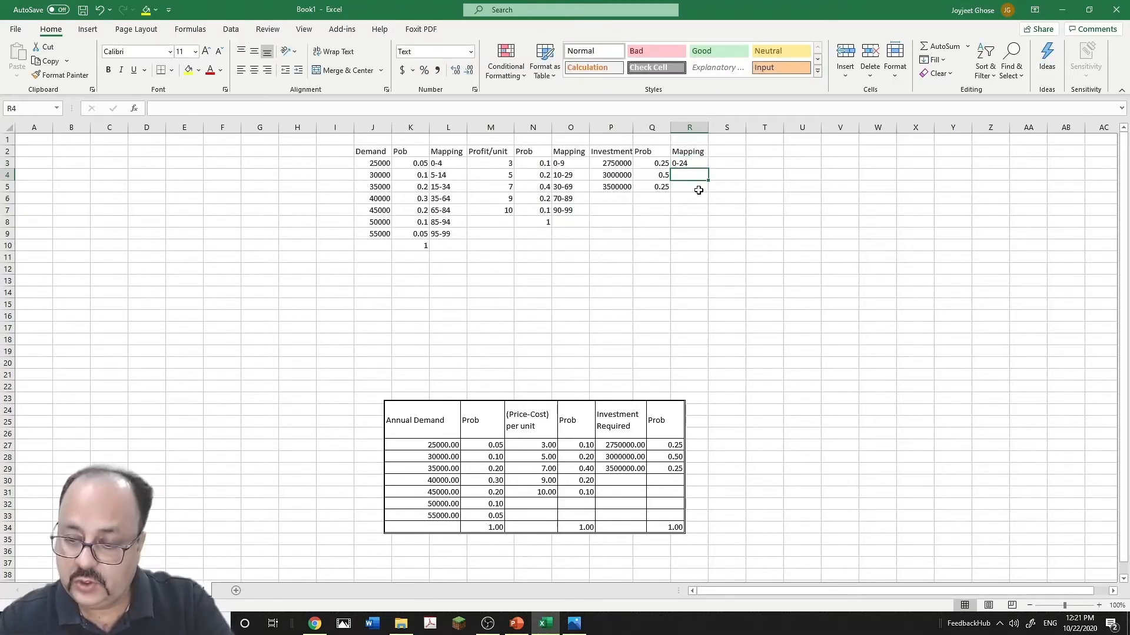
{"action": "type", "text": "25-"}
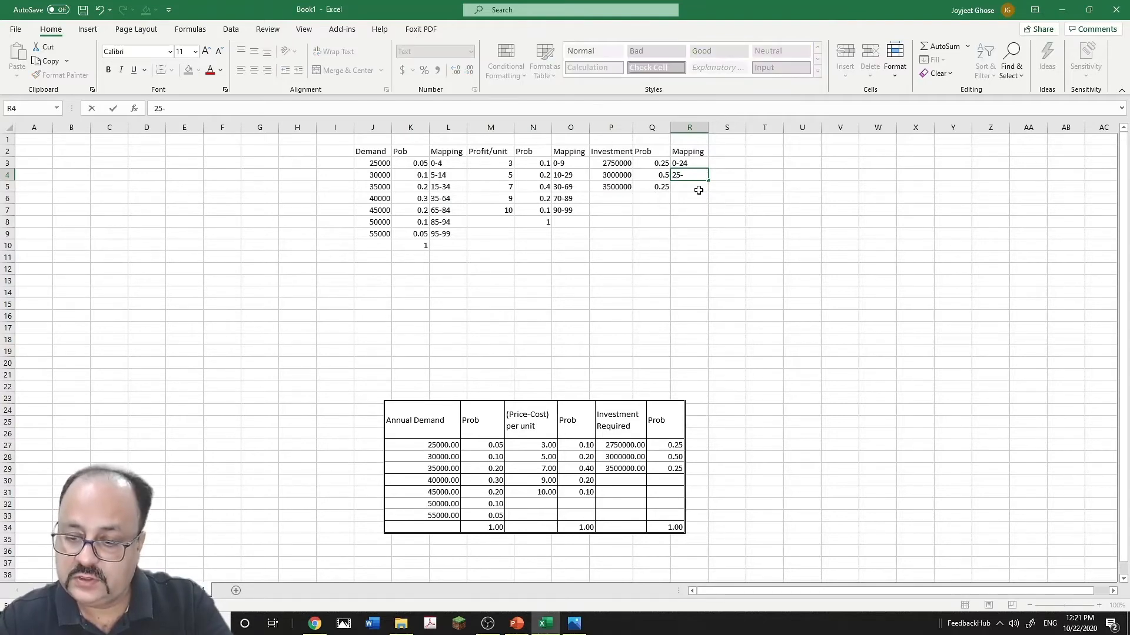
{"action": "type", "text": "74"}
{"action": "key", "text": "Return"}
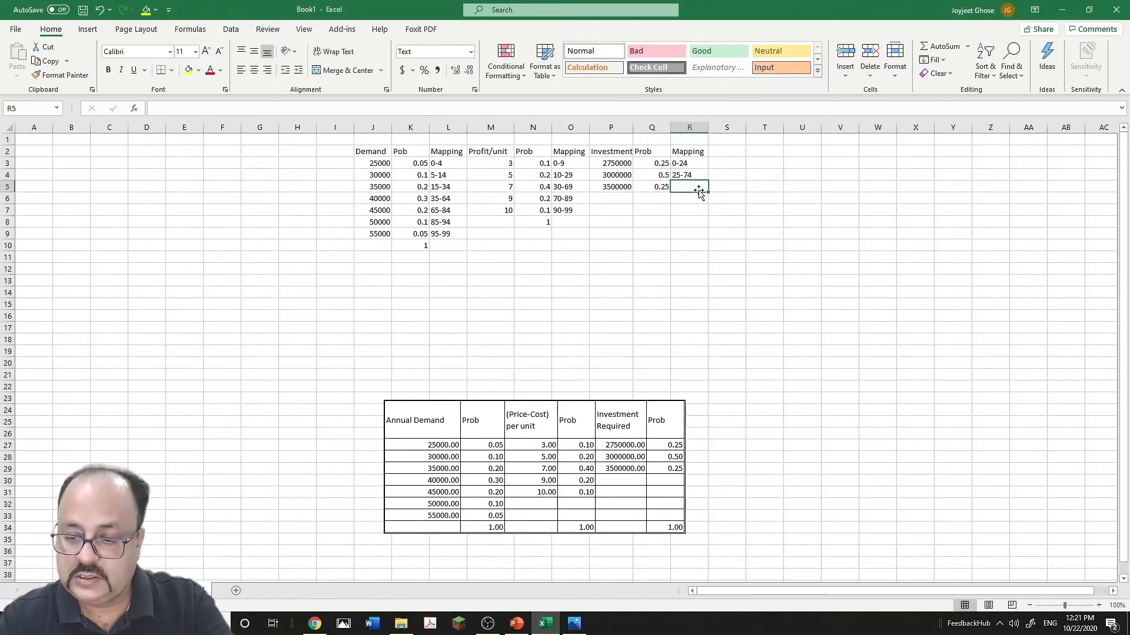
{"action": "type", "text": "75-"}
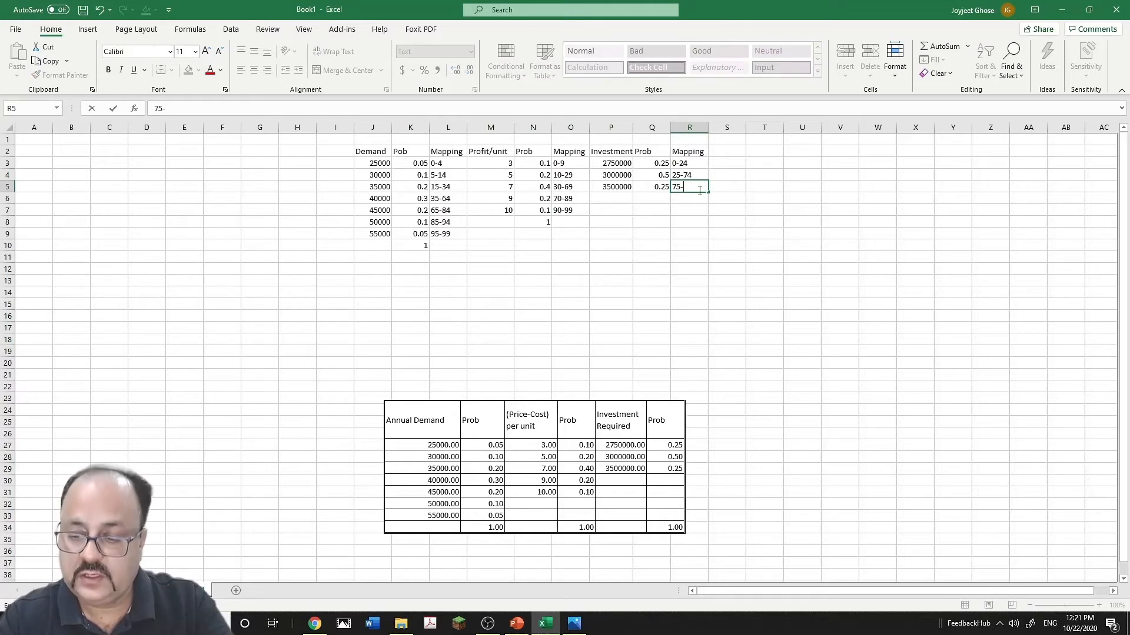
{"action": "type", "text": "99"}
{"action": "key", "text": "Return"}
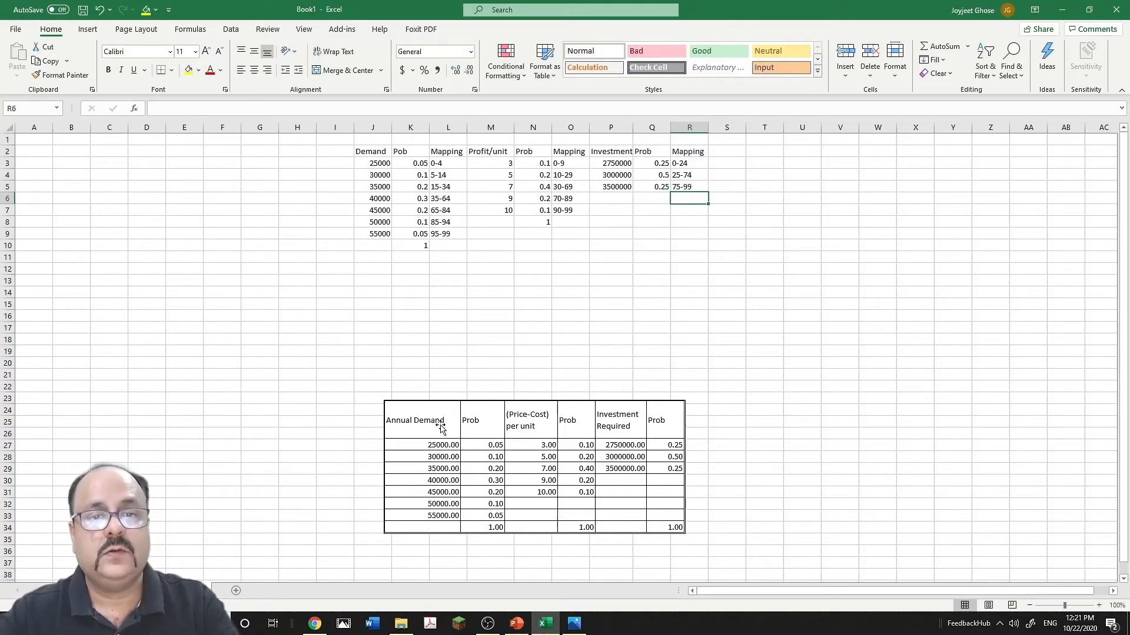
- Copy the Demand header from J2 to B2 and the Profit/unit header from M2 to D2
{"action": "left_click", "coordinate": [384, 151]}
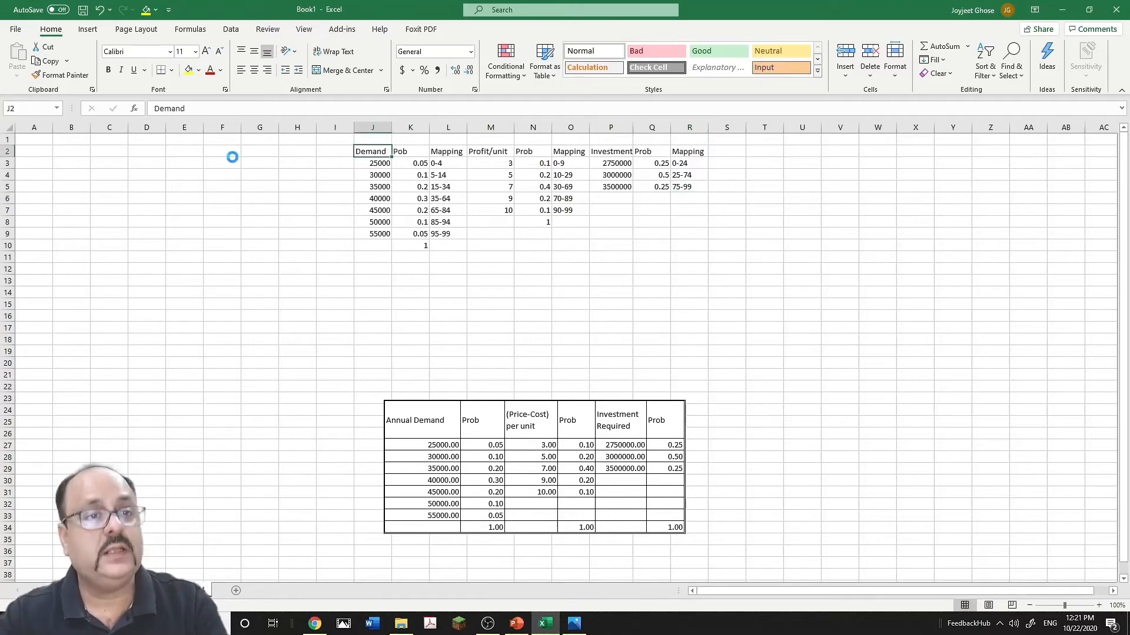
{"action": "key", "text": "ctrl+c"}
{"action": "left_click", "coordinate": [64, 149]}
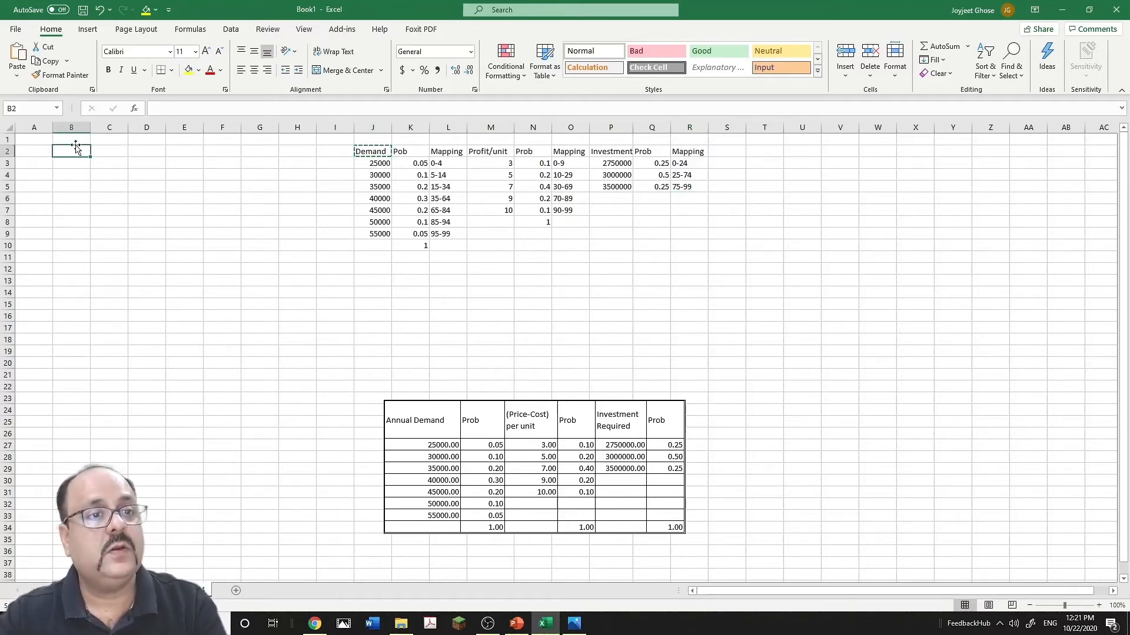
{"action": "key", "text": "ctrl+v"}
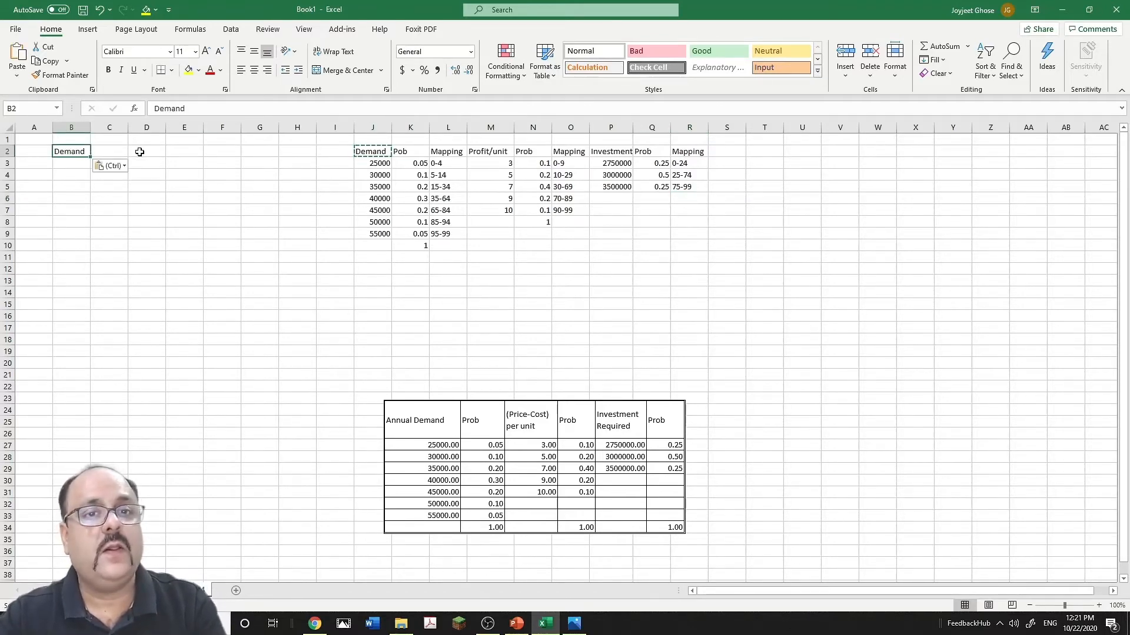
{"action": "left_click", "coordinate": [498, 153]}
{"action": "key", "text": "ctrl+c"}
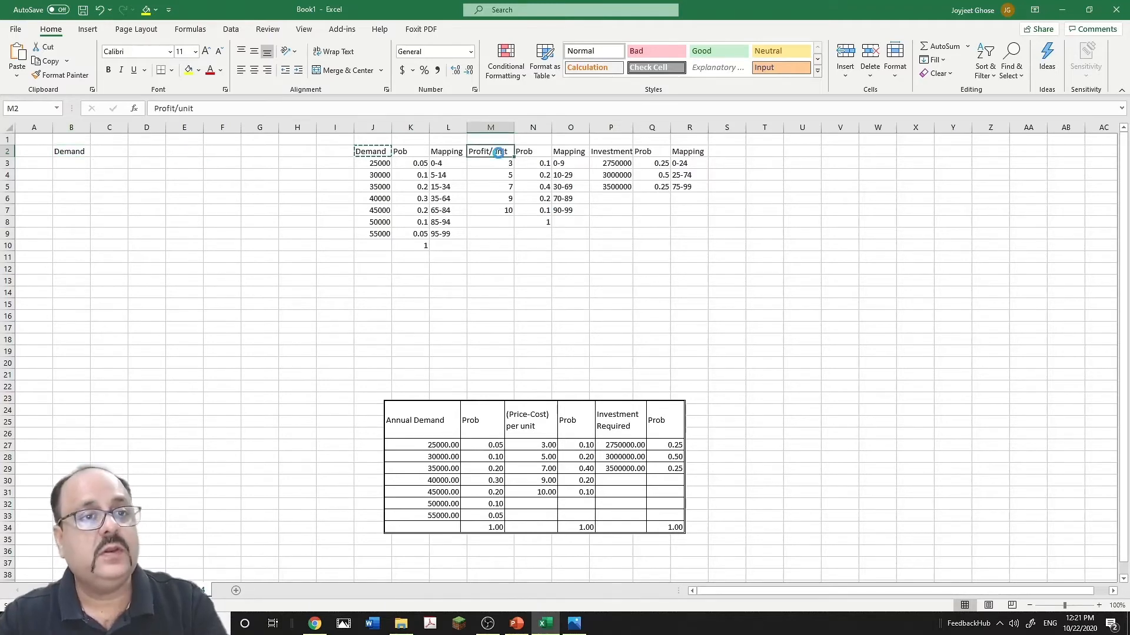
{"action": "left_click", "coordinate": [145, 152]}
{"action": "key", "text": "ctrl+v"}
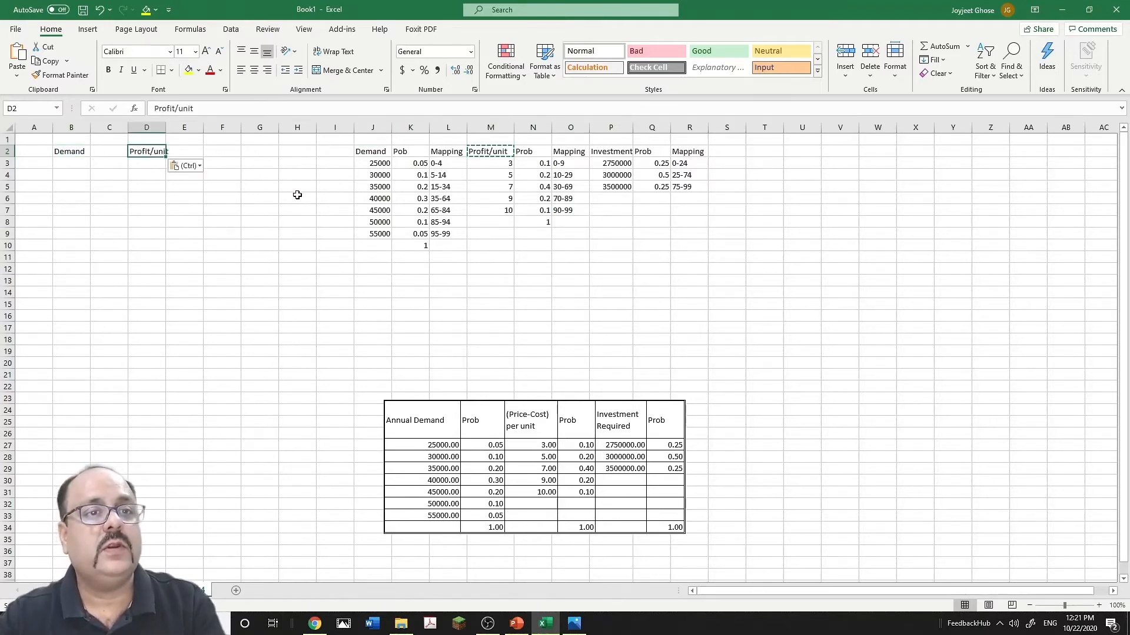
- Copy the Investment header from P2 to F2 and widen column D to fit the Profit/unit header
{"action": "left_click", "coordinate": [614, 154]}
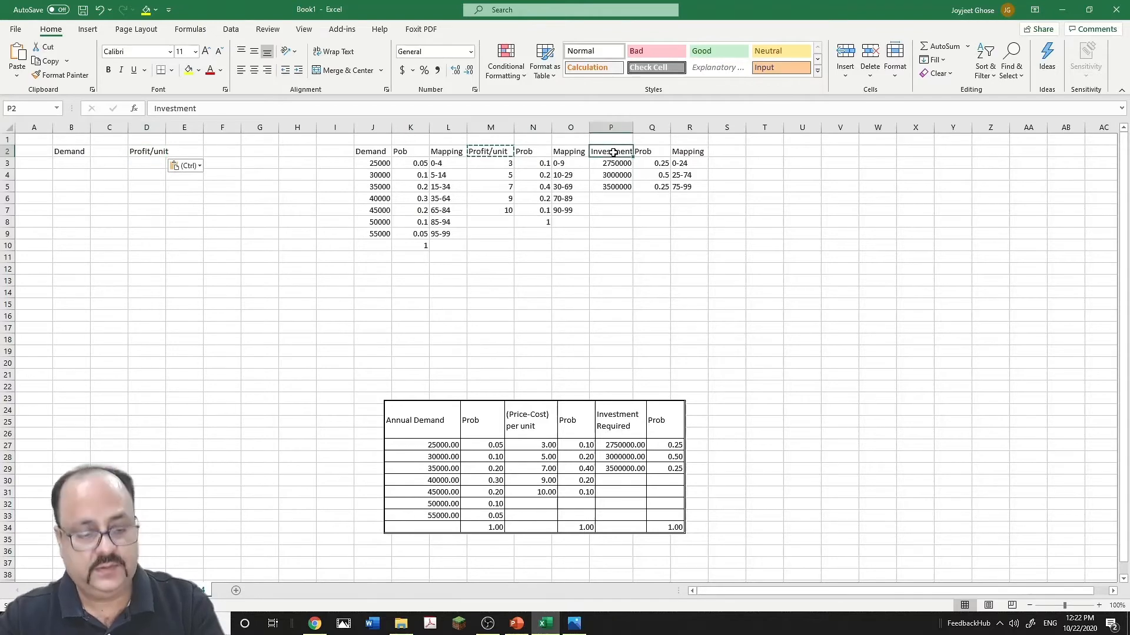
{"action": "key", "text": "ctrl+c"}
{"action": "left_click", "coordinate": [213, 153]}
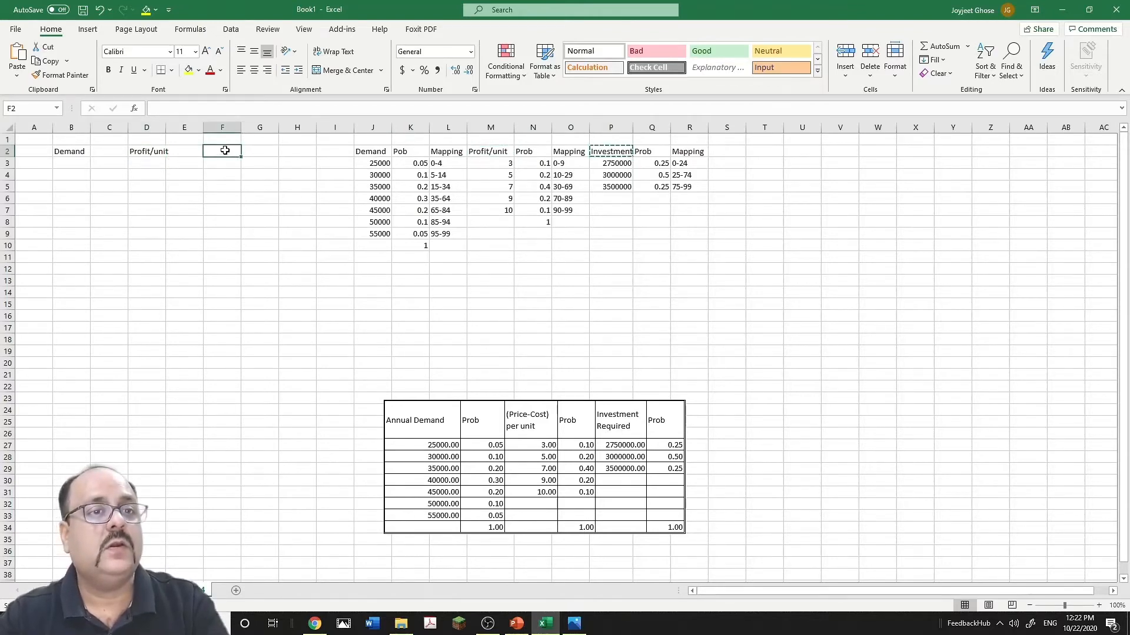
{"action": "key", "text": "ctrl+v"}
{"action": "left_click_drag", "start_coordinate": [166, 128], "coordinate": [175, 126]}
{"action": "left_click", "coordinate": [41, 152]}
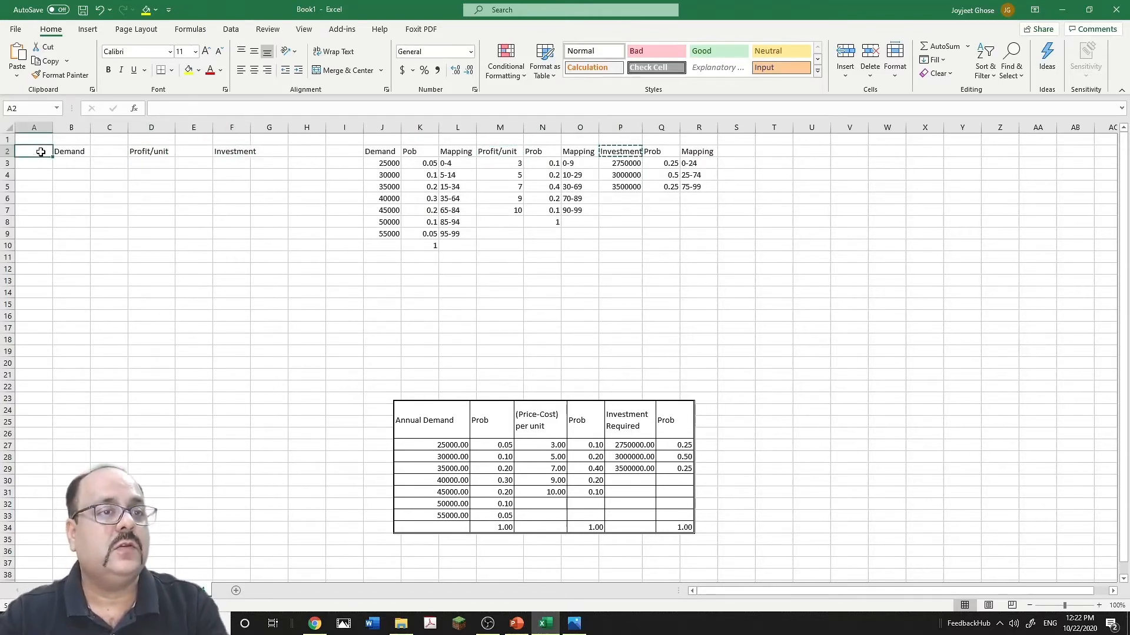
- Enter the header RN for Demand in A2 and widen column A to fit it
{"action": "type", "text": "R"}
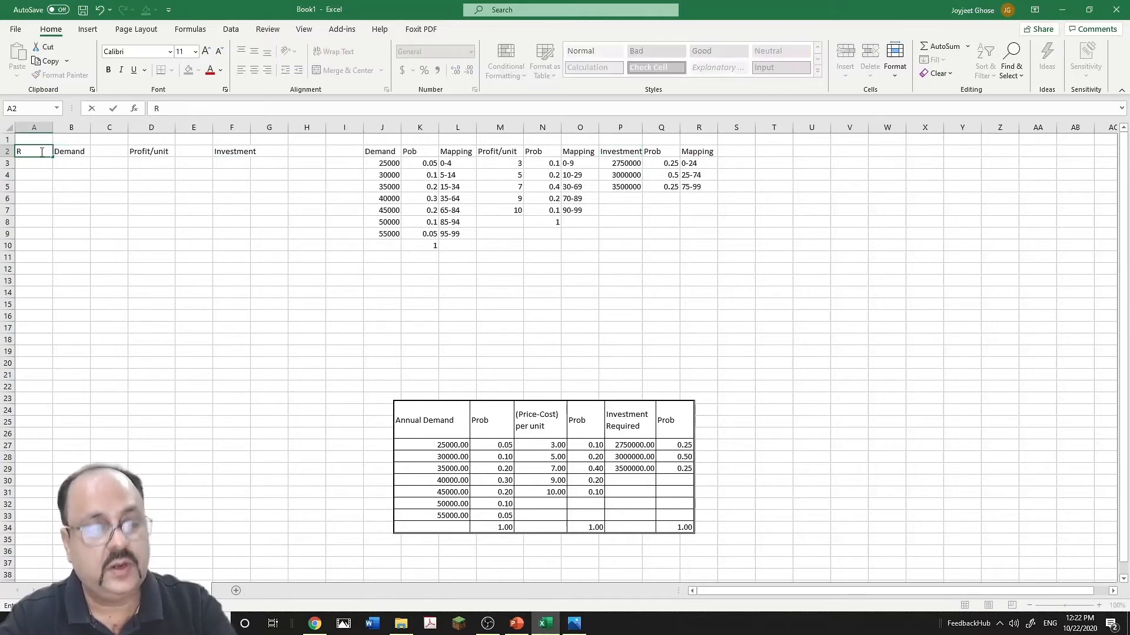
{"action": "type", "text": "N for"}
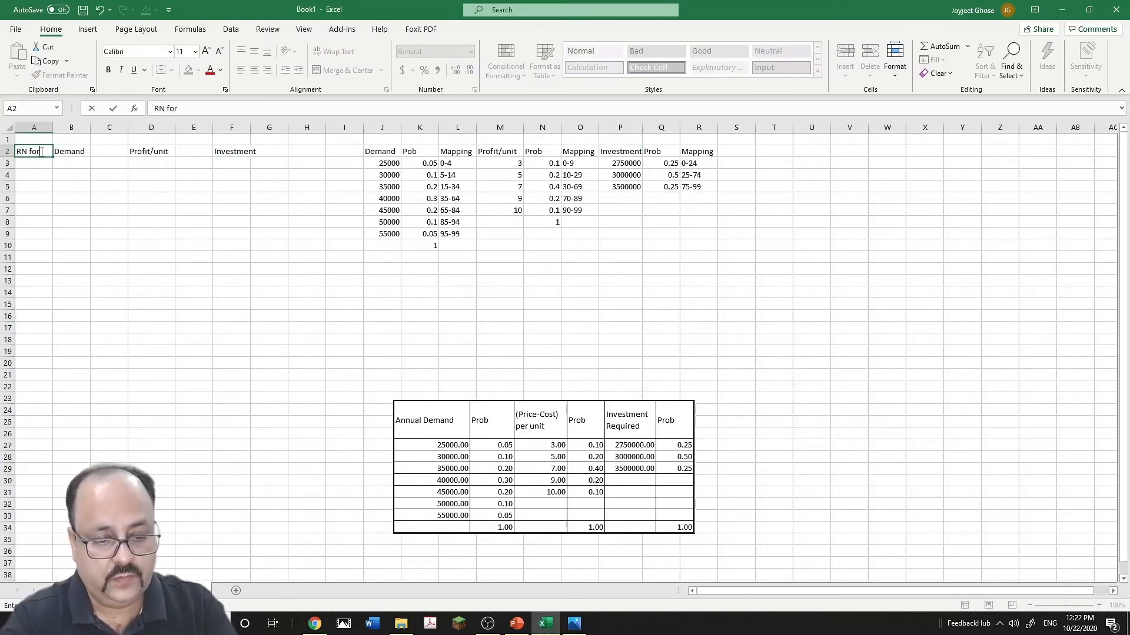
{"action": "type", "text": " Demand"}
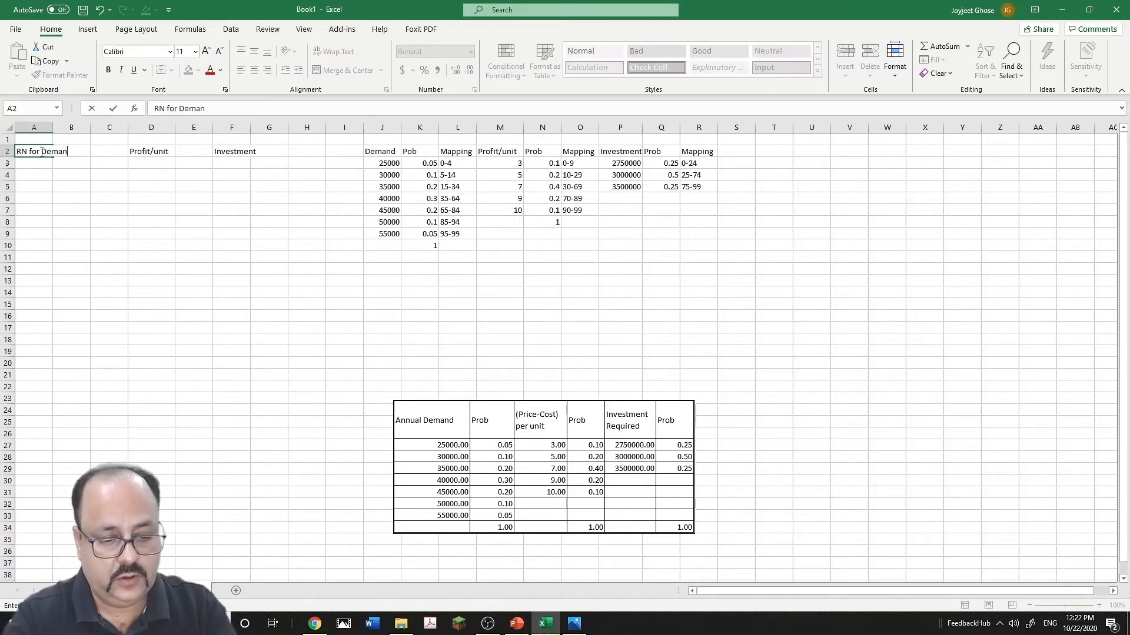
{"action": "left_click", "coordinate": [58, 198]}
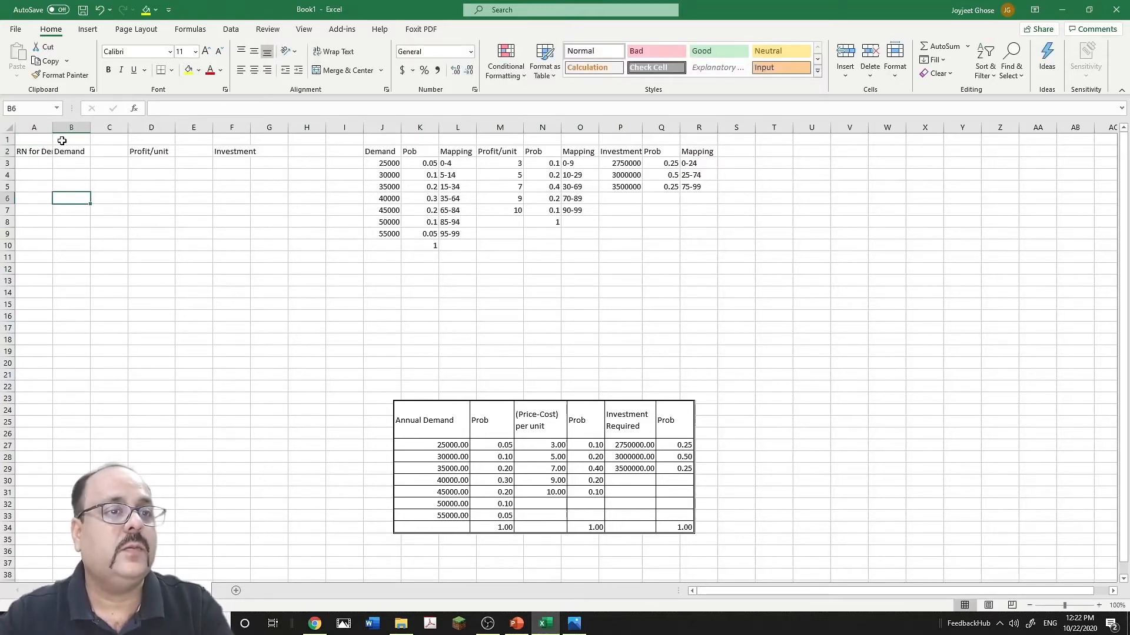
{"action": "left_click_drag", "start_coordinate": [53, 127], "coordinate": [79, 127]}
- Enter the header RN for Profit/unit in C2 and widen column C to fit it
{"action": "left_click", "coordinate": [140, 150]}
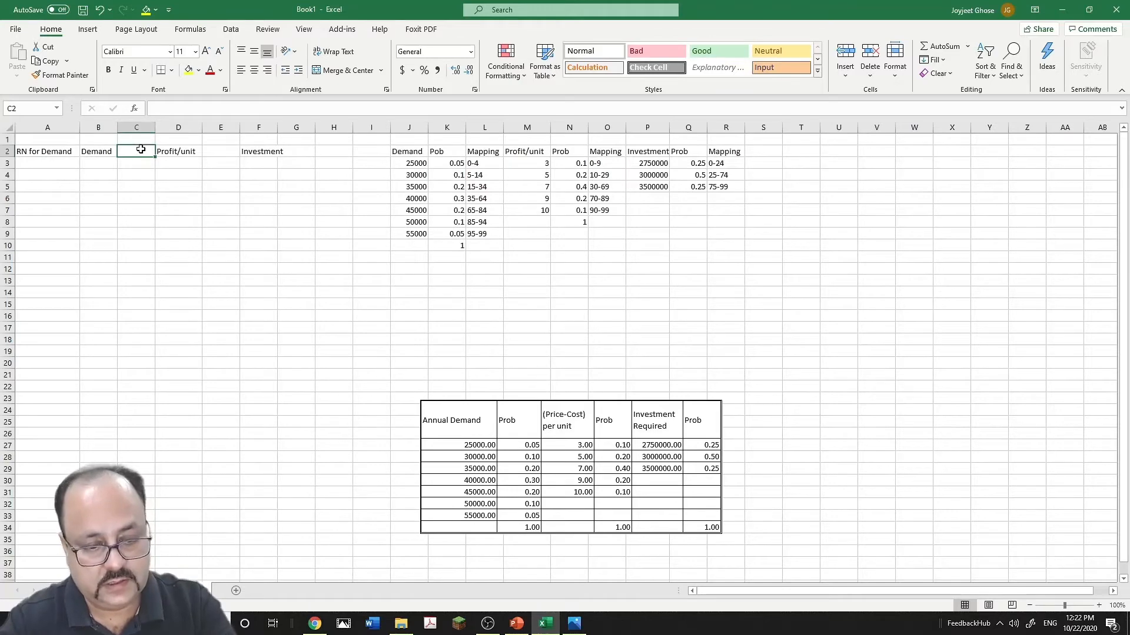
{"action": "type", "text": "RN for"}
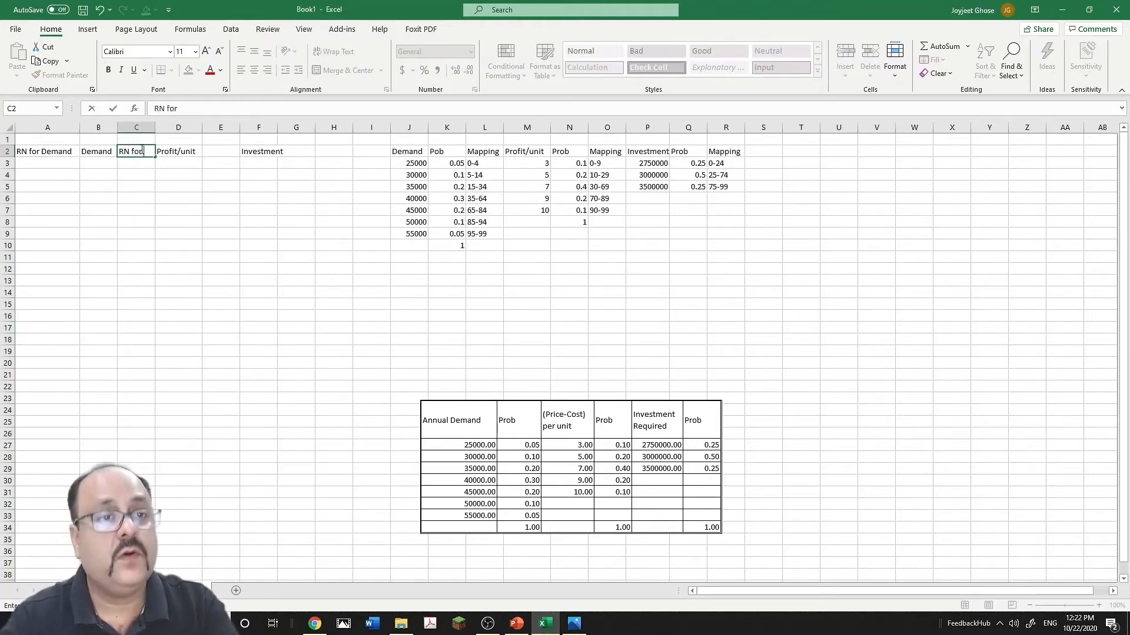
{"action": "type", "text": " P"}
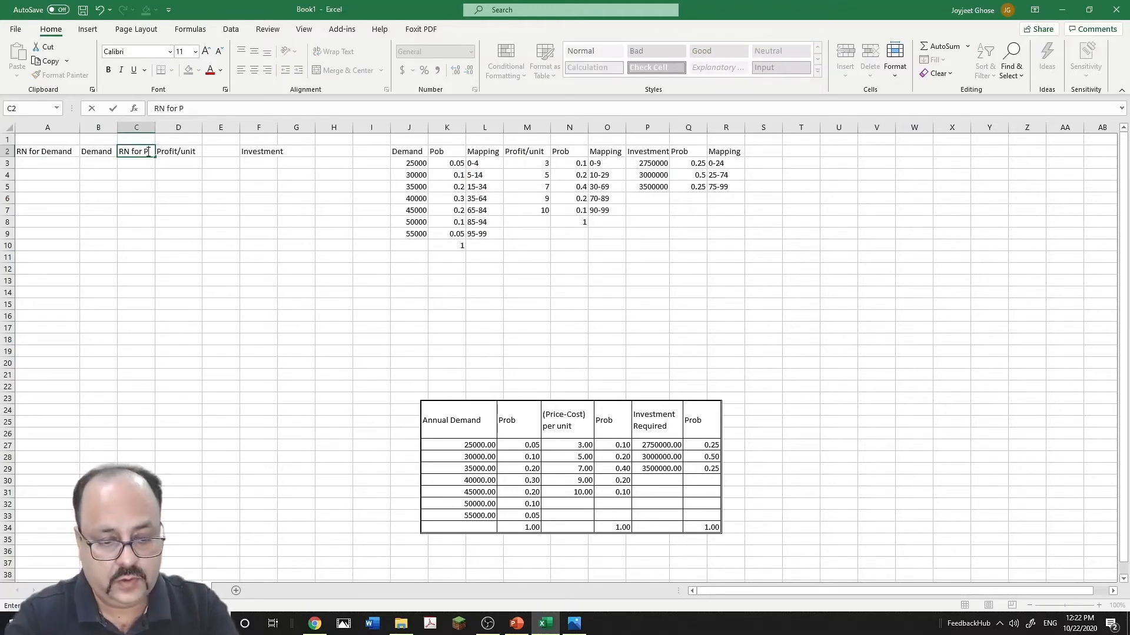
{"action": "type", "text": "rofit"}
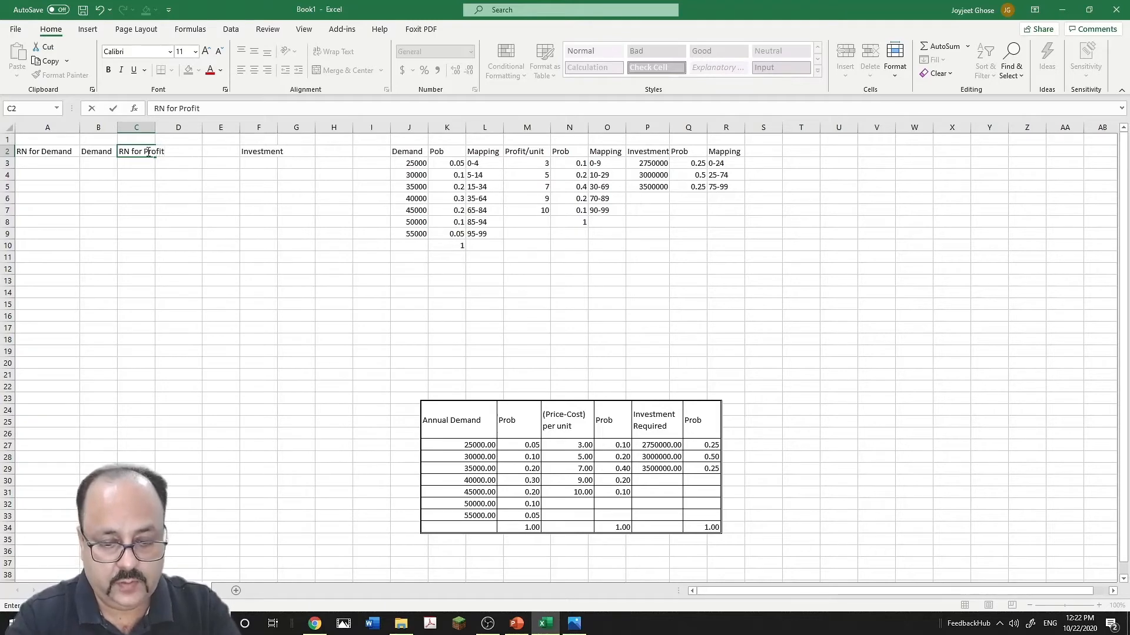
{"action": "type", "text": "/uni"}
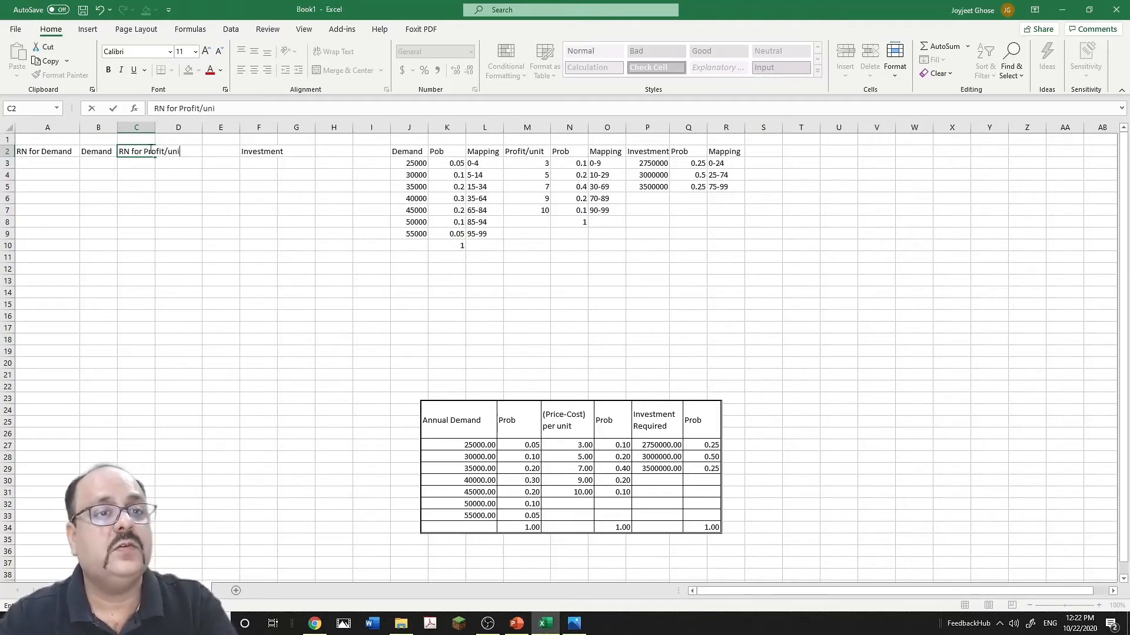
{"action": "type", "text": "t"}
{"action": "left_click", "coordinate": [183, 197]}
{"action": "left_click_drag", "start_coordinate": [156, 125], "coordinate": [186, 125]}
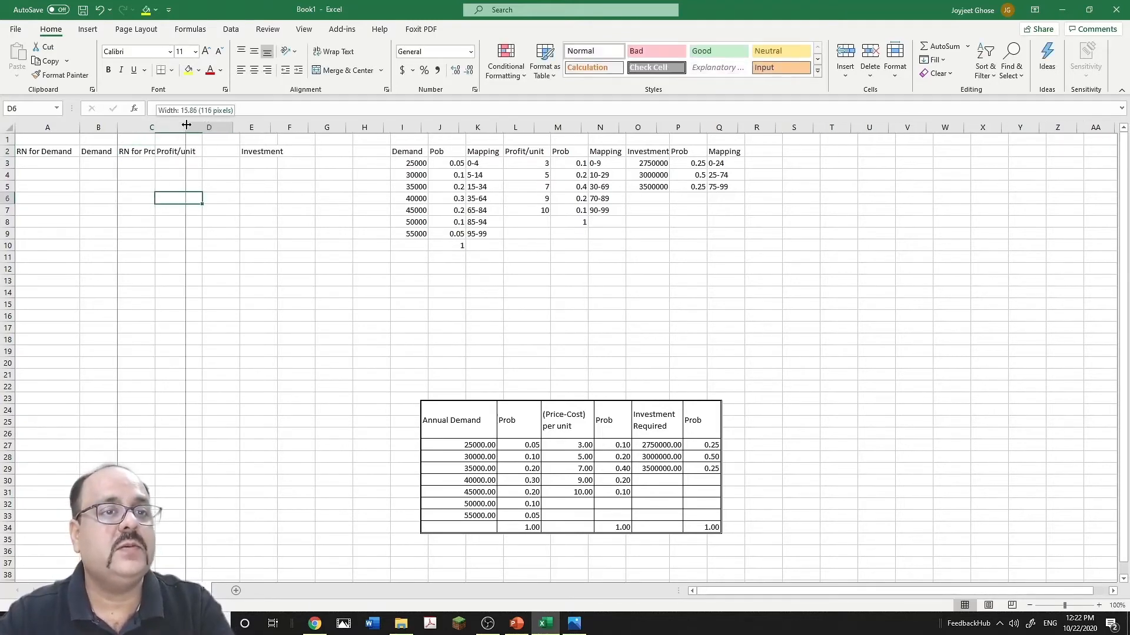
- Widen column E to more than double its width, keeping E2 selected for its header
{"action": "left_click", "coordinate": [259, 154]}
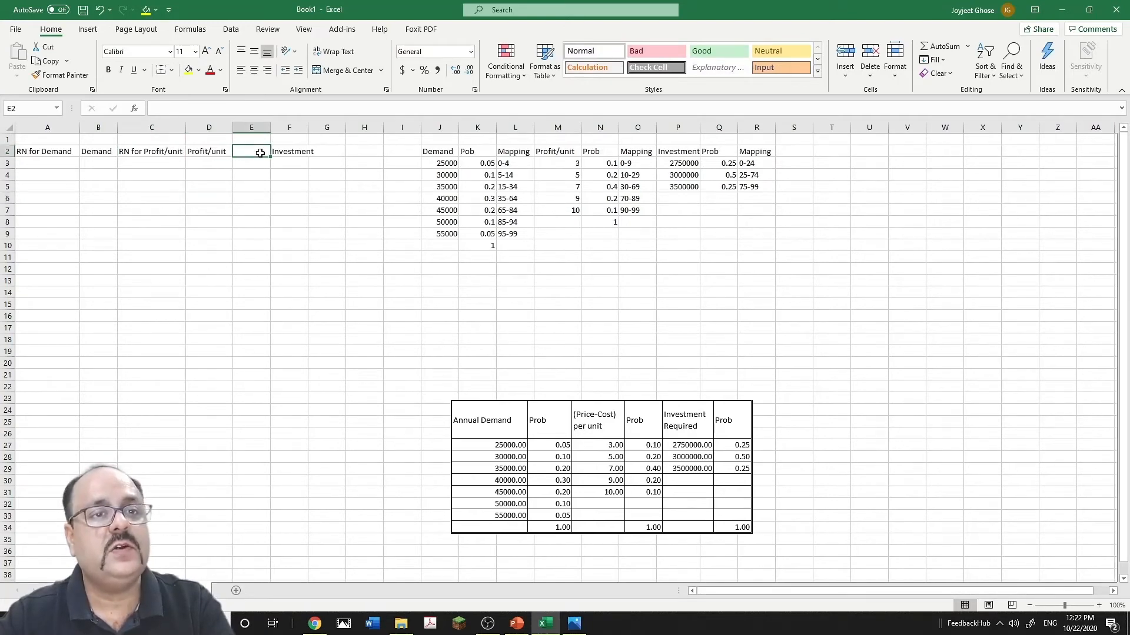
{"action": "left_click_drag", "start_coordinate": [270, 125], "coordinate": [326, 125]}
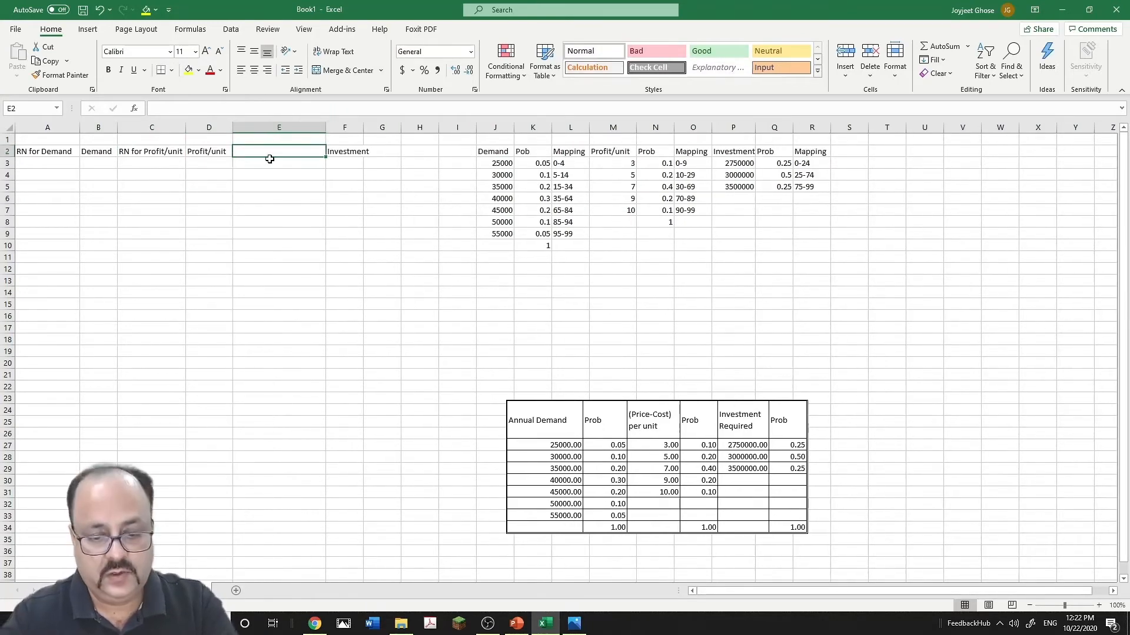
{"action": "type", "text": "Profit="}
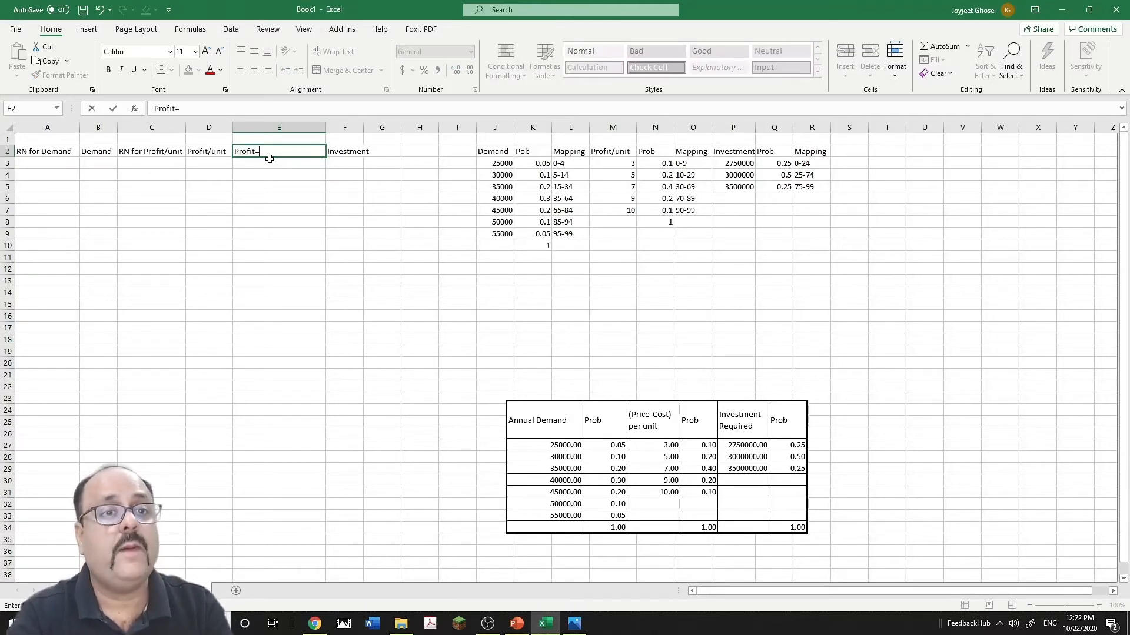
{"action": "key", "text": "BackSpace"}
{"action": "key", "text": "BackSpace"}
{"action": "key", "text": "BackSpace"}
{"action": "key", "text": "BackSpace"}
{"action": "key", "text": "BackSpace"}
{"action": "key", "text": "BackSpace"}
{"action": "key", "text": "BackSpace"}
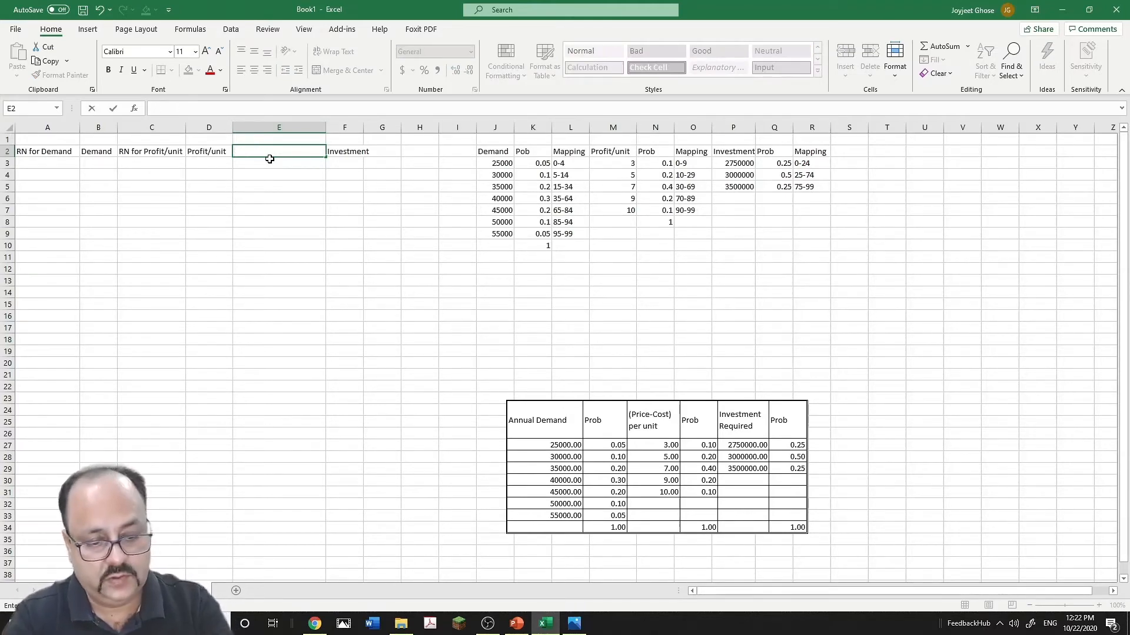
- Enter the header RN for Investment in E2 and narrow column E to fit the text
{"action": "type", "text": "RN for"}
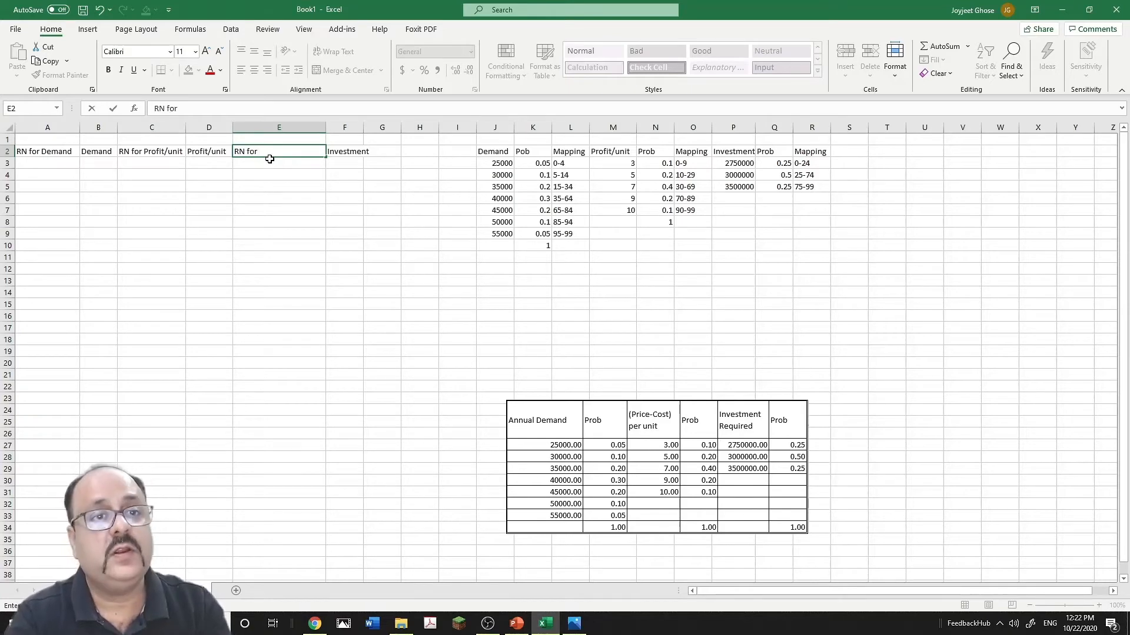
{"action": "type", "text": " Investment"}
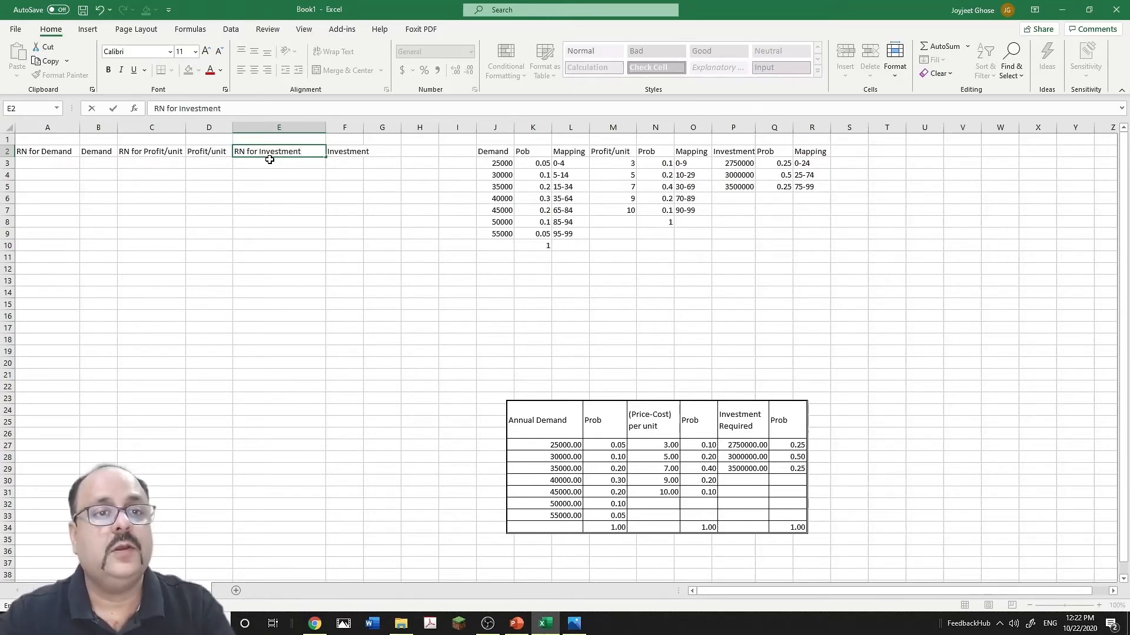
{"action": "left_click", "coordinate": [298, 222]}
{"action": "left_click_drag", "start_coordinate": [326, 130], "coordinate": [308, 131]}
- Enter the formula =RANDBETWEEN(0,100) in A3 under RN for Demand
{"action": "left_click", "coordinate": [46, 161]}
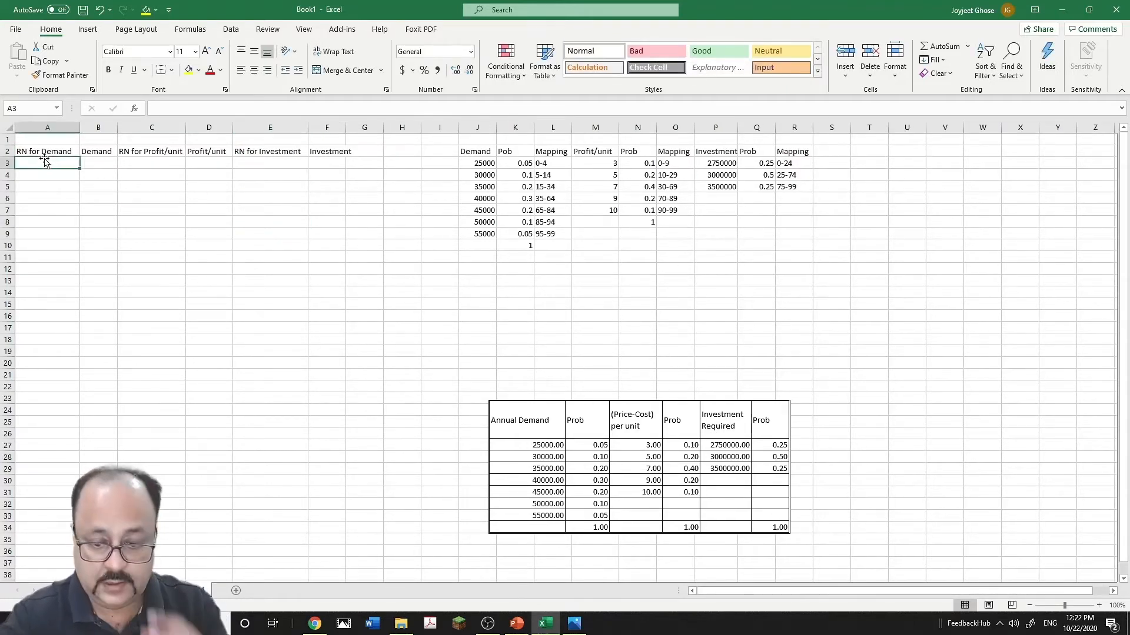
{"action": "type", "text": "=rand"}
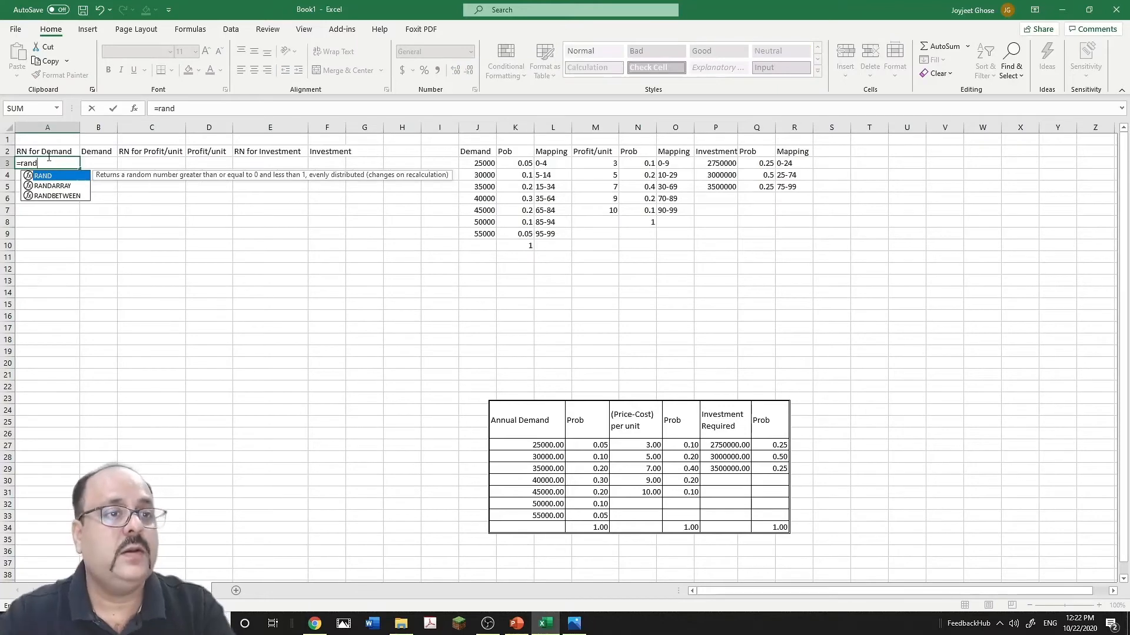
{"action": "double_click", "coordinate": [42, 194]}
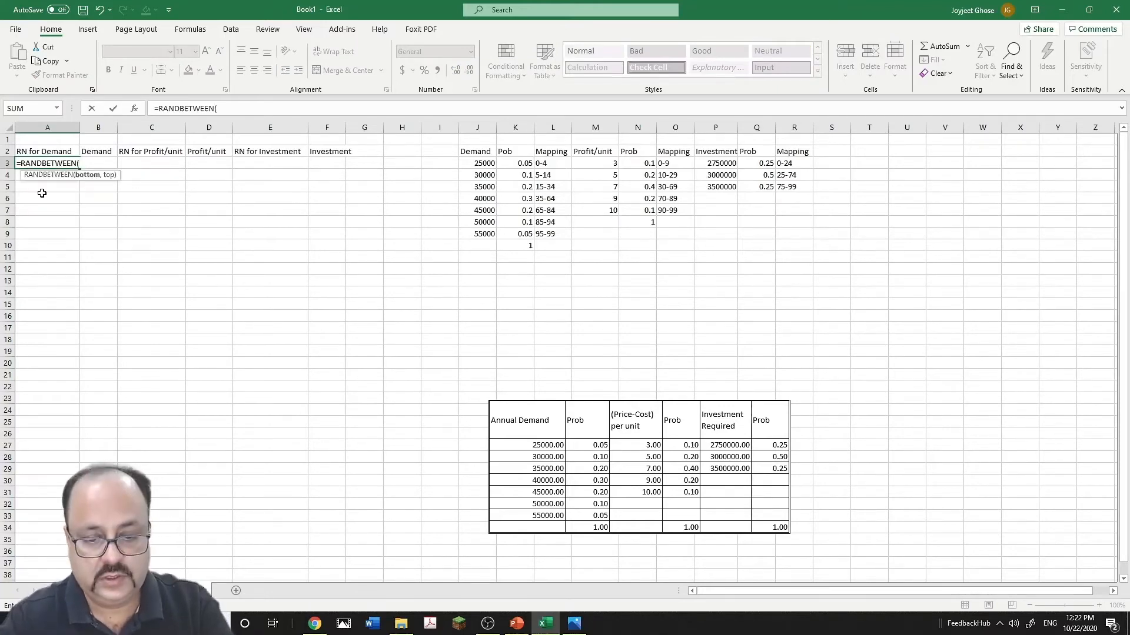
{"action": "type", "text": "0,"}
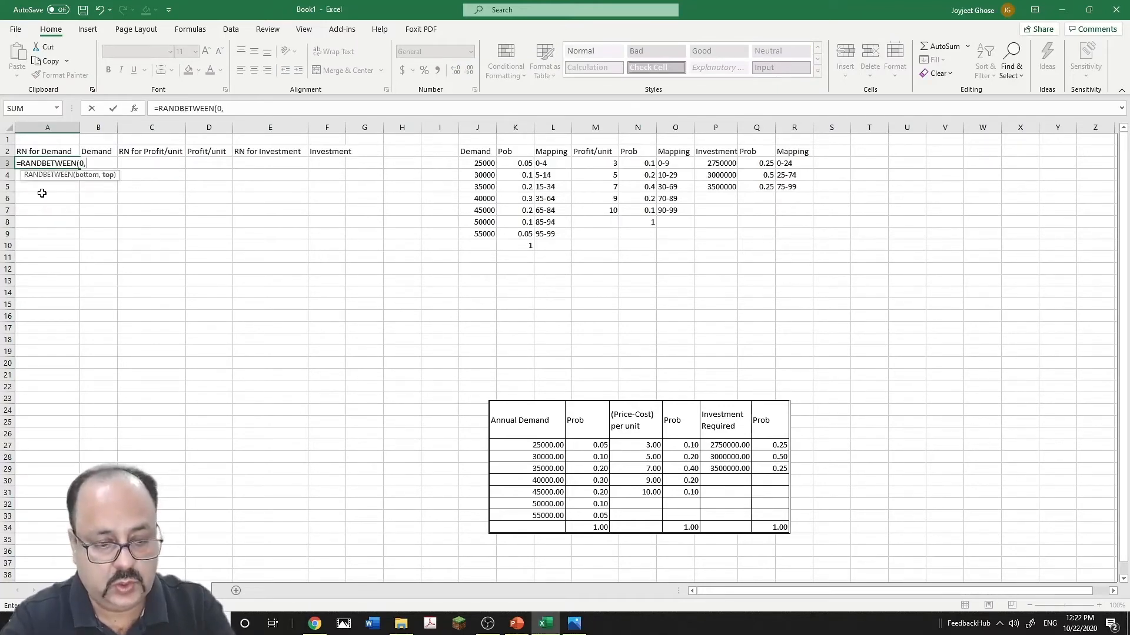
{"action": "type", "text": "10)"}
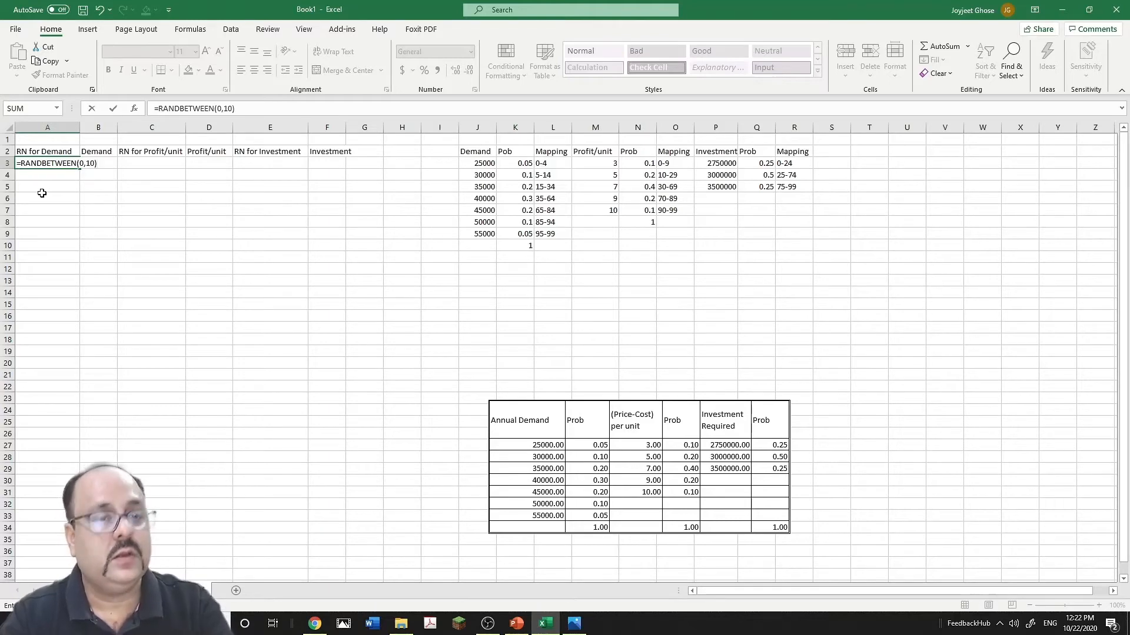
{"action": "key", "text": "BackSpace"}
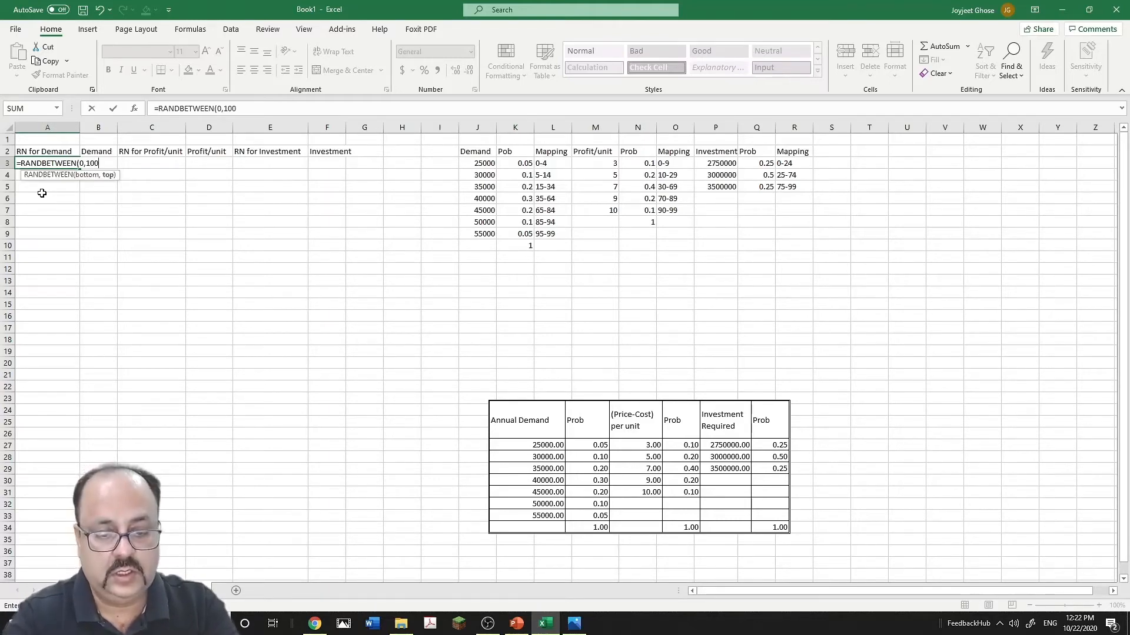
{"action": "type", "text": "0"}
{"action": "key", "text": "Return"}
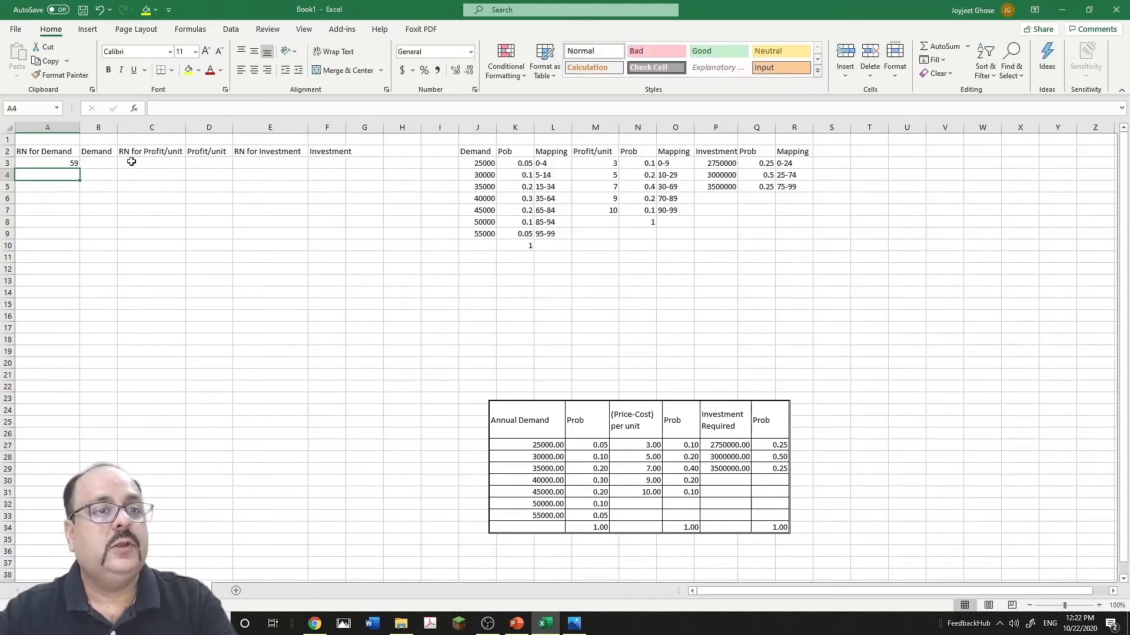
{"action": "left_click", "coordinate": [70, 165]}
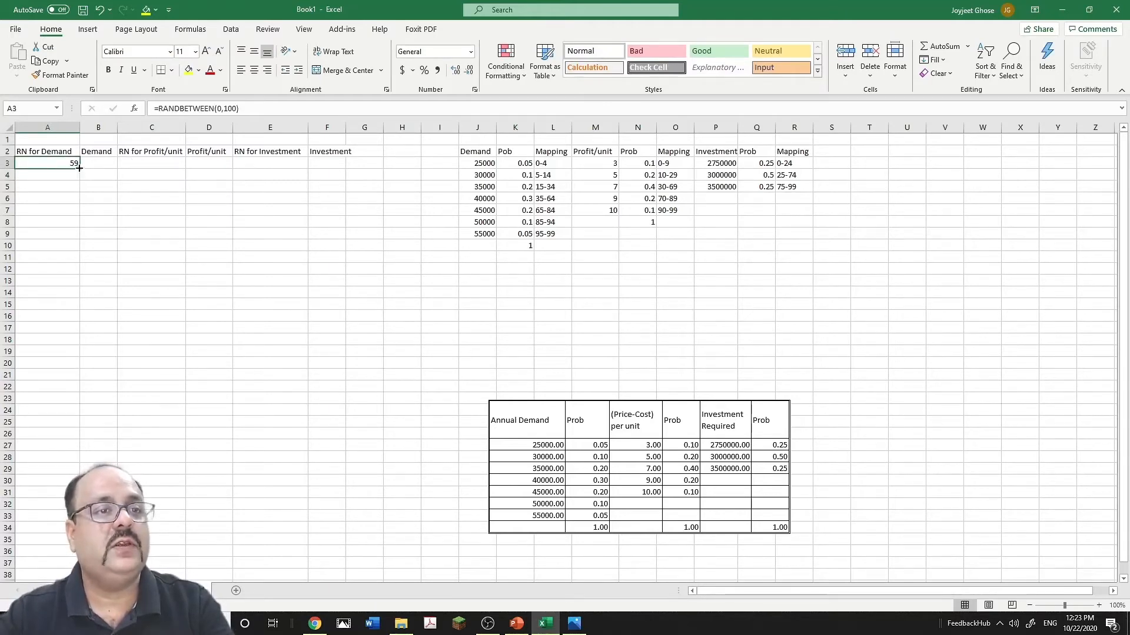
{"action": "left_click_drag", "start_coordinate": [76, 164], "coordinate": [253, 174]}
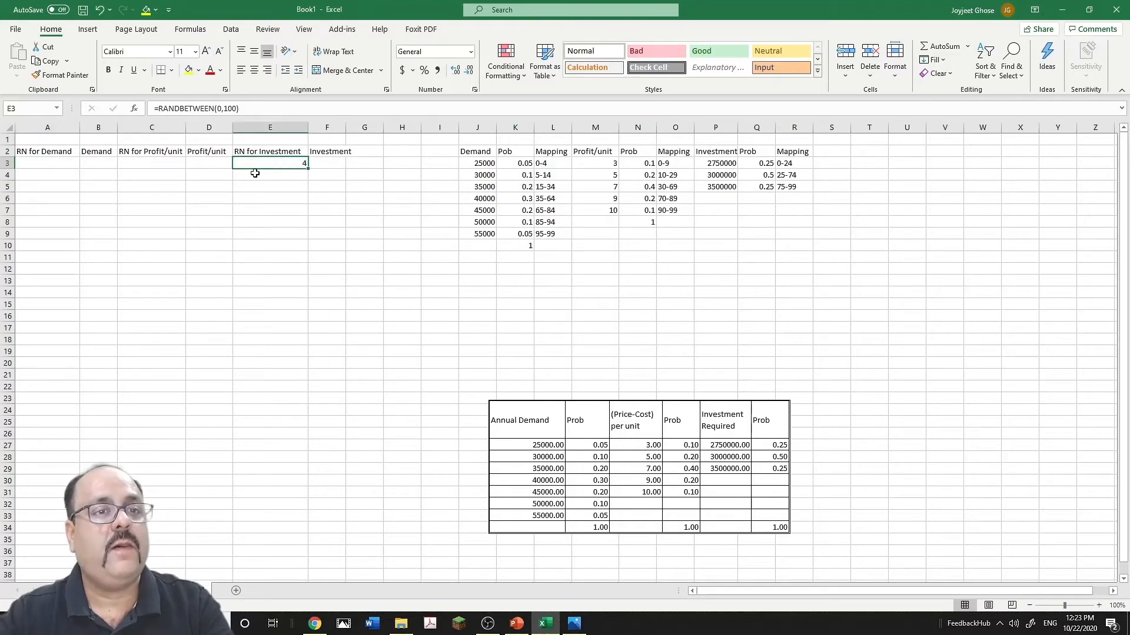
{"action": "key", "text": "ctrl+z"}
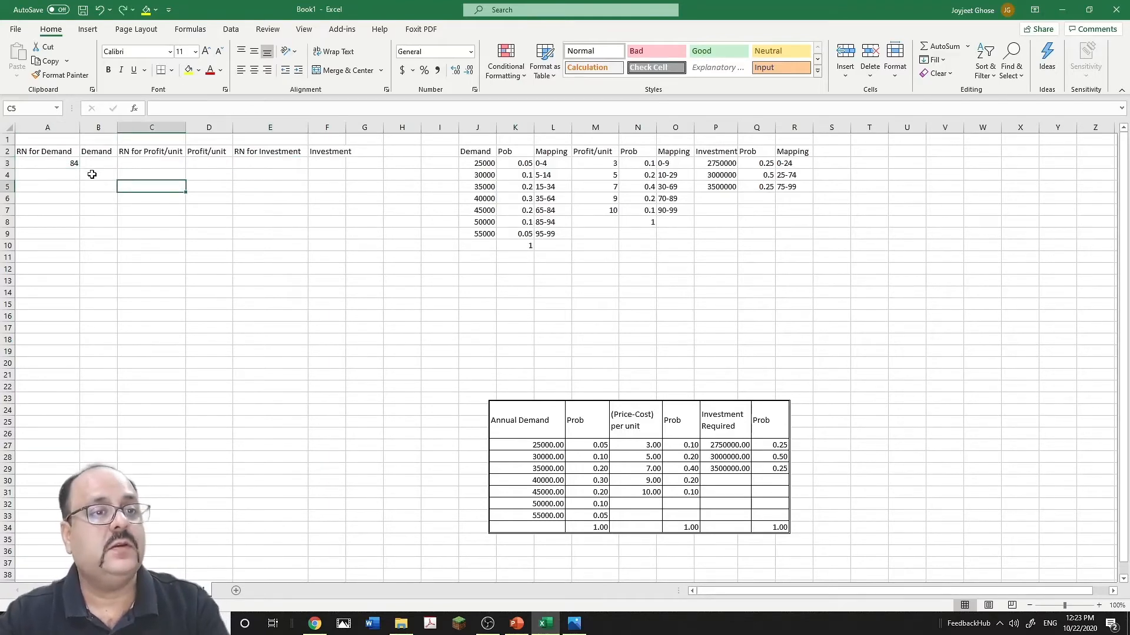
- Fill the random-number formula from A3 across to D3, and clear B3 and D3 so only C3 keeps the copy
{"action": "left_click_drag", "start_coordinate": [82, 170], "coordinate": [232, 167]}
{"action": "left_click", "coordinate": [98, 163]}
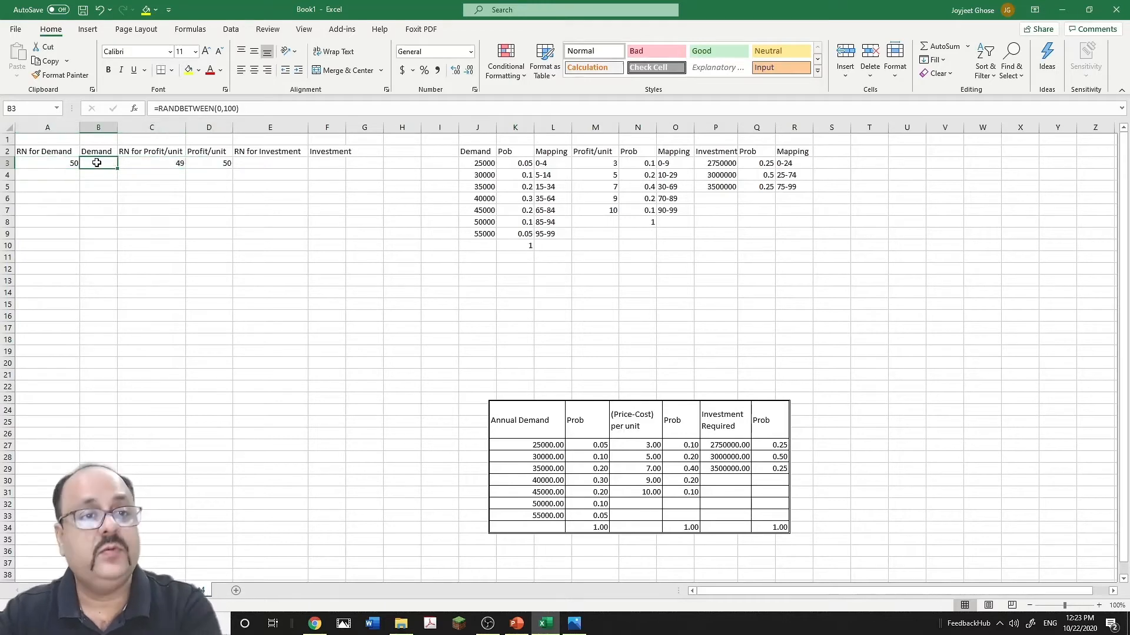
{"action": "key", "text": "Delete"}
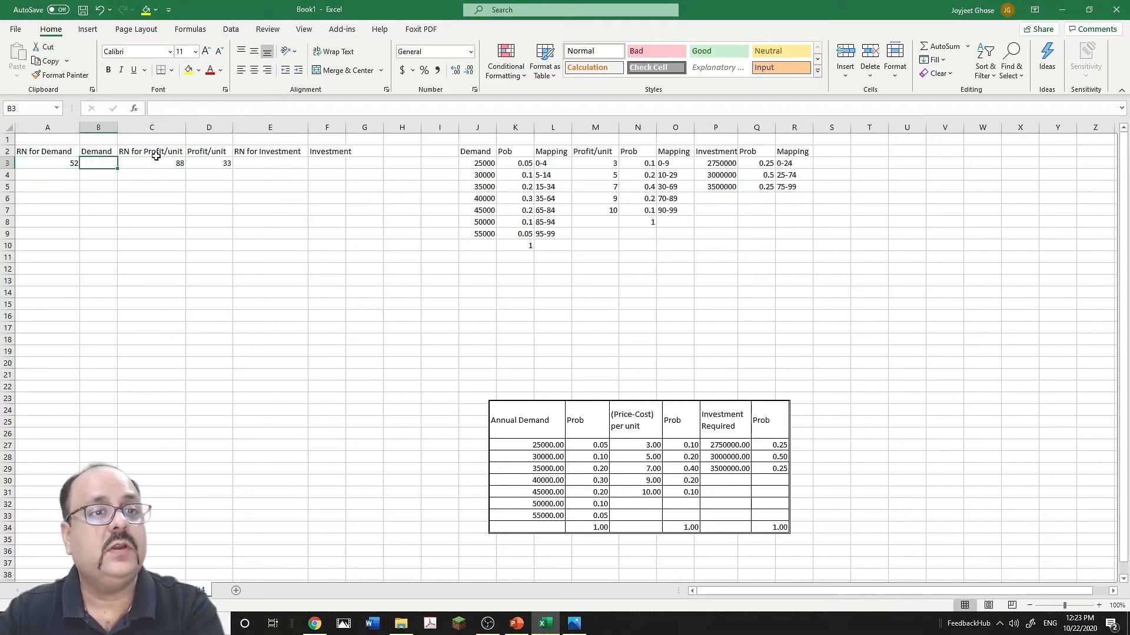
{"action": "left_click", "coordinate": [212, 164]}
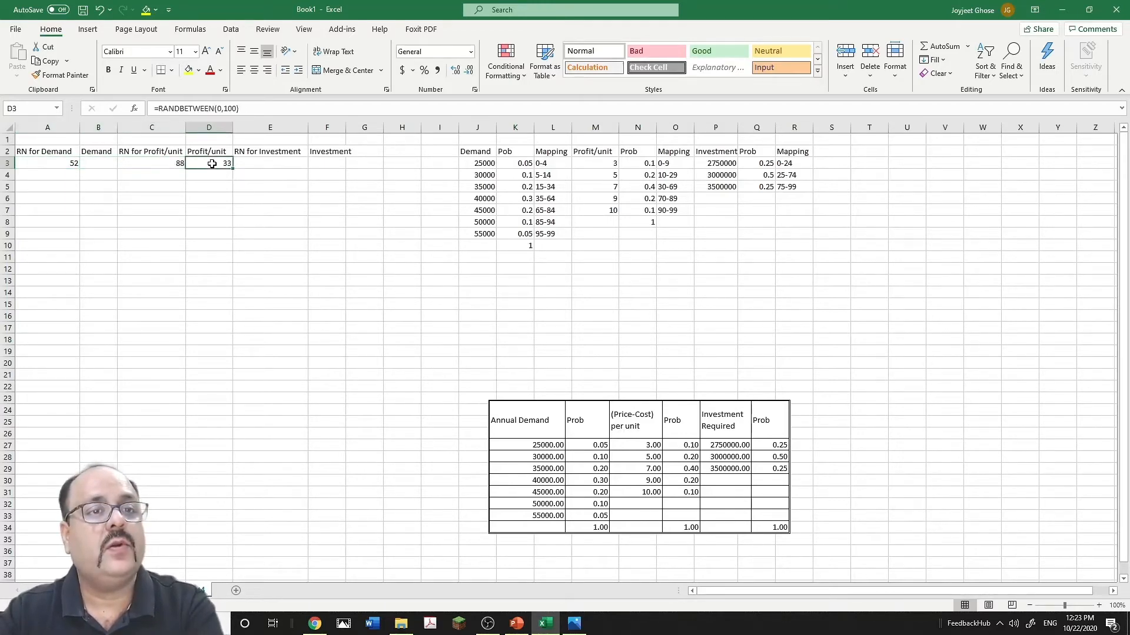
{"action": "key", "text": "Delete"}
- Fill the random-number formula from C3 across to E3 under RN for Investment and clear D3
{"action": "left_click", "coordinate": [172, 164]}
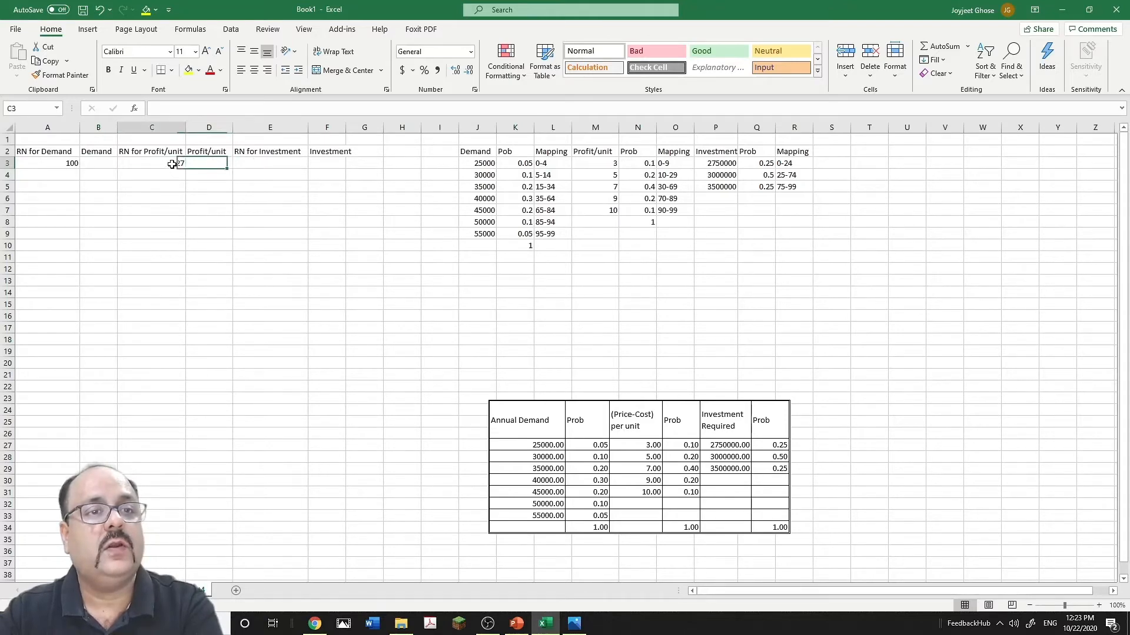
{"action": "left_click_drag", "start_coordinate": [172, 165], "coordinate": [275, 170]}
{"action": "left_click", "coordinate": [215, 161]}
{"action": "key", "text": "Delete"}
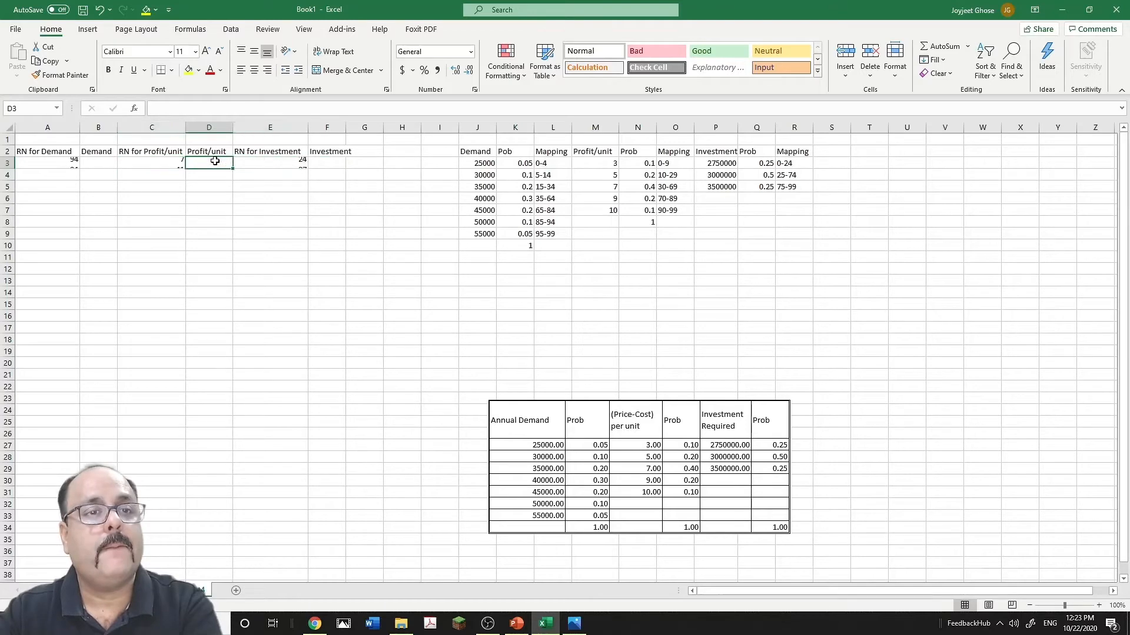
{"action": "left_click", "coordinate": [303, 166]}
{"action": "left_click", "coordinate": [203, 164]}
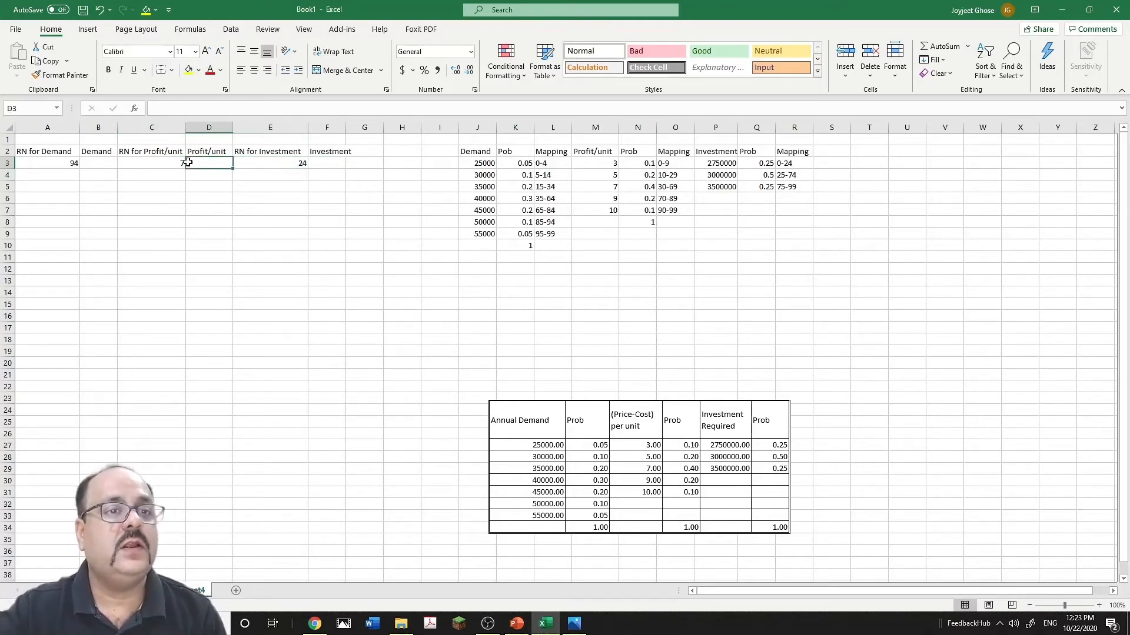
{"action": "left_click", "coordinate": [156, 166]}
{"action": "left_click", "coordinate": [88, 163]}
{"action": "left_click", "coordinate": [74, 163]}
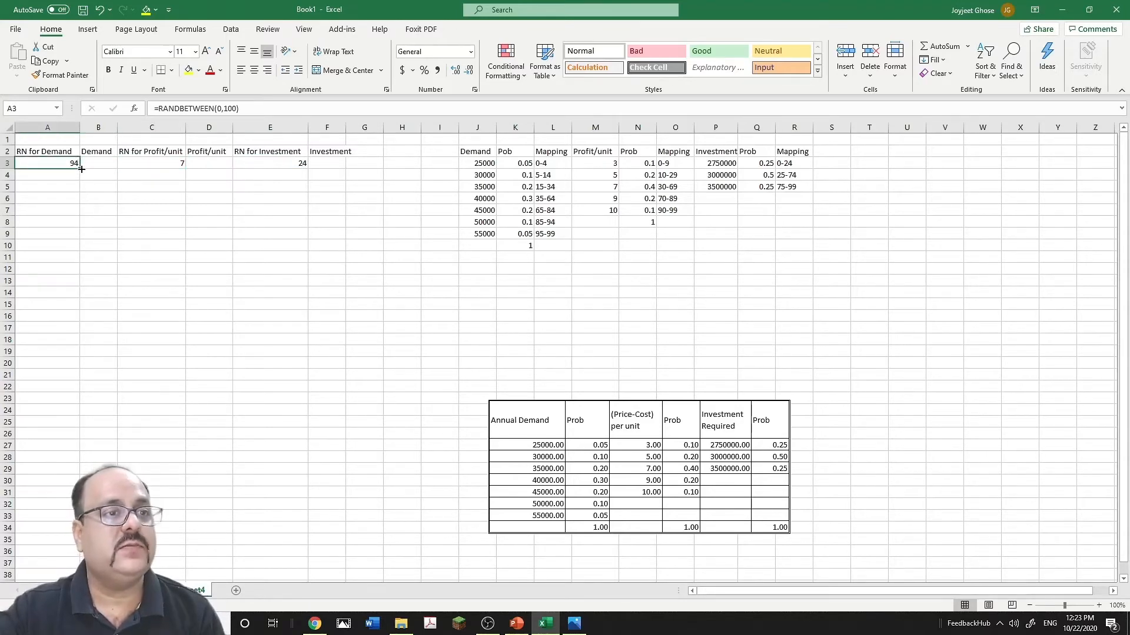
- Delete the empty row 1 above the table headers
{"action": "left_click", "coordinate": [7, 139]}
{"action": "right_click", "coordinate": [7, 141]}
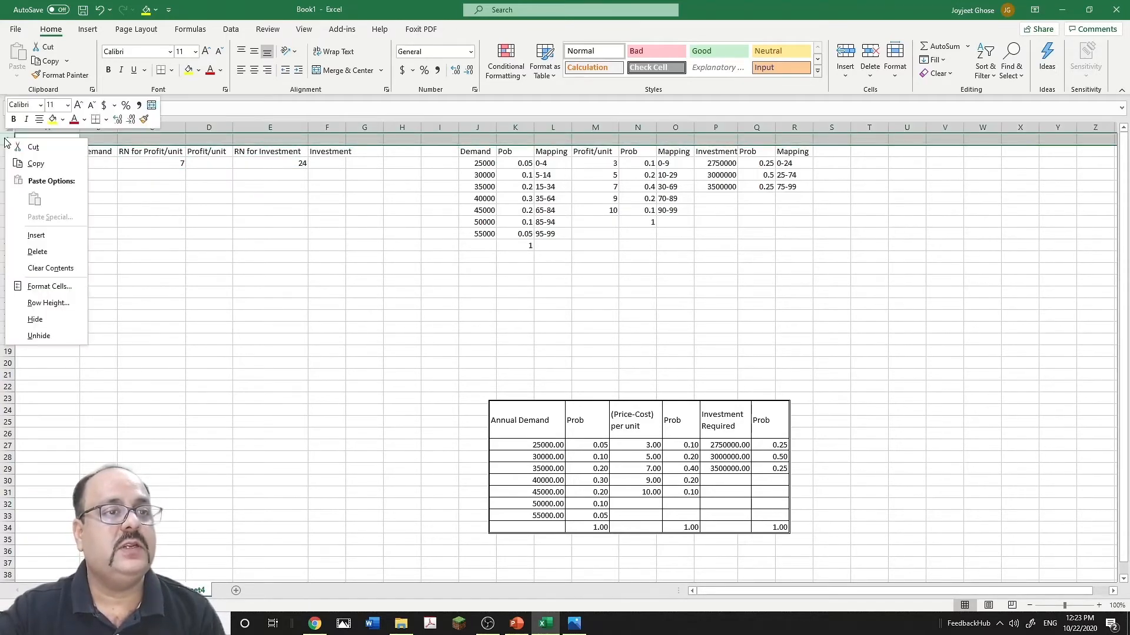
{"action": "left_click", "coordinate": [37, 252]}
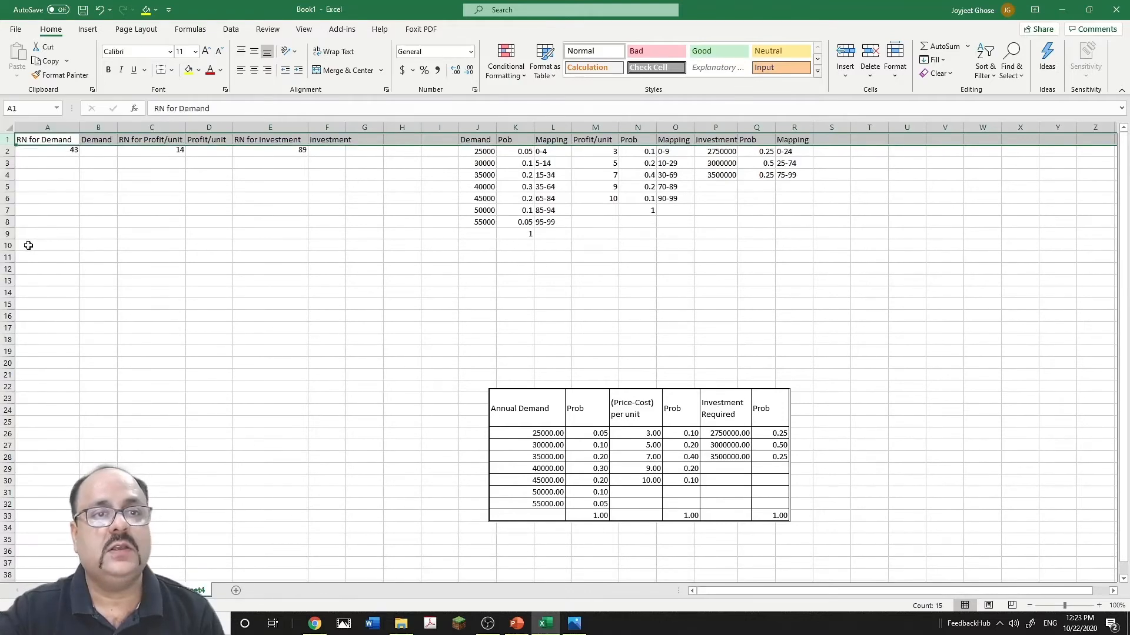
- Fill the random-number formulas down from A2 to A11, from C2 to C11 and from E2 to E12
{"action": "left_click", "coordinate": [65, 152]}
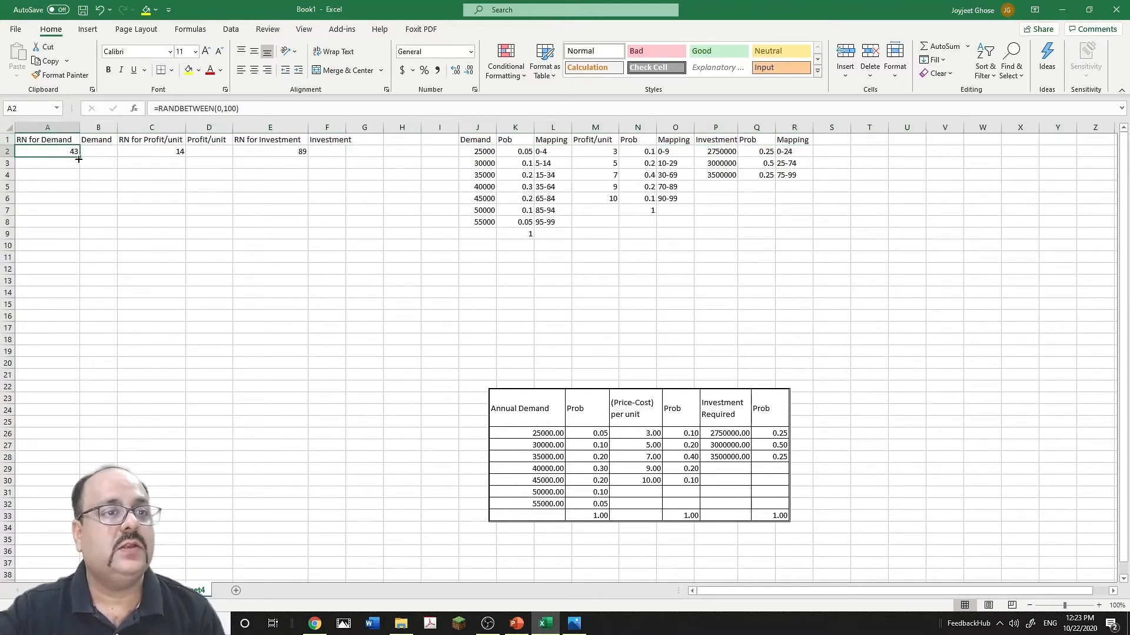
{"action": "left_click_drag", "start_coordinate": [78, 159], "coordinate": [73, 259]}
{"action": "left_click", "coordinate": [172, 153]}
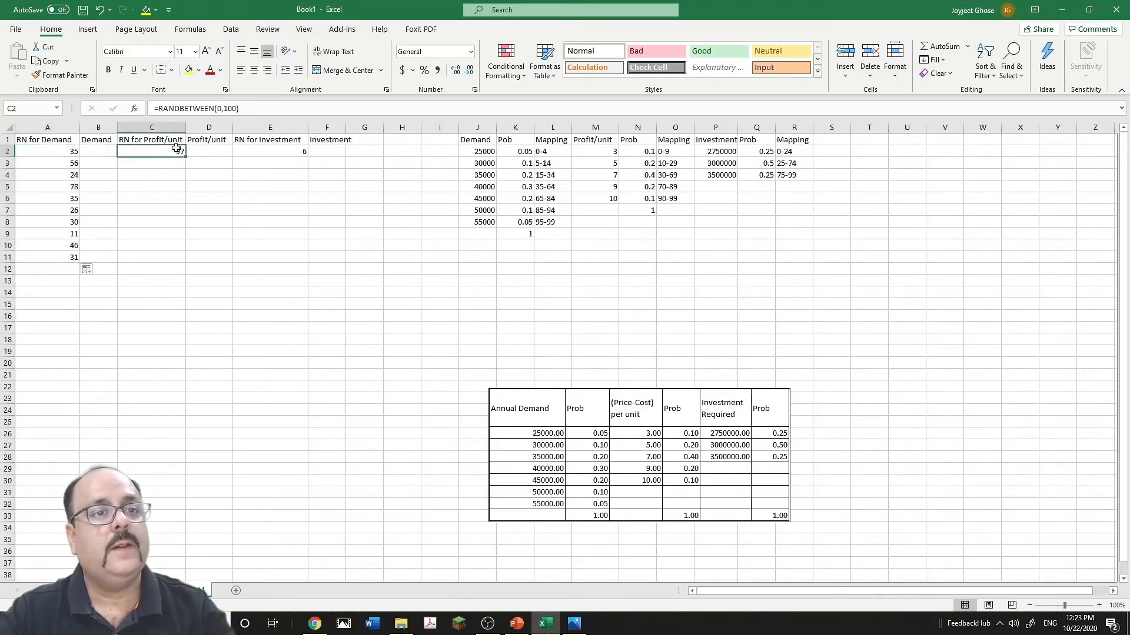
{"action": "left_click_drag", "start_coordinate": [188, 155], "coordinate": [176, 260]}
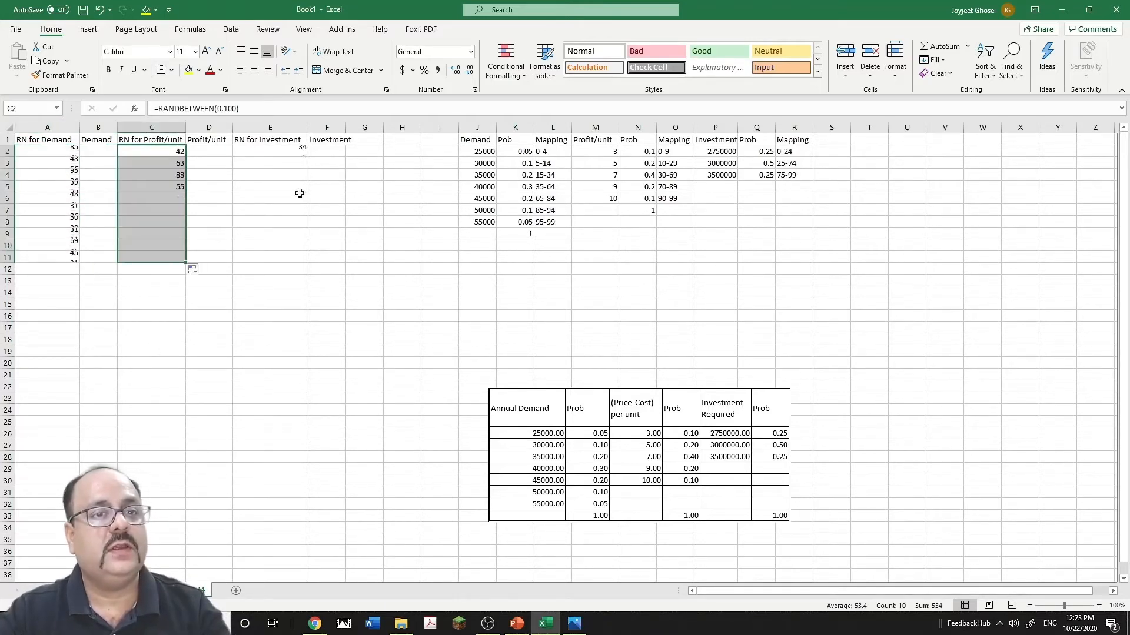
{"action": "left_click", "coordinate": [294, 147]}
{"action": "left_click_drag", "start_coordinate": [309, 157], "coordinate": [302, 270]}
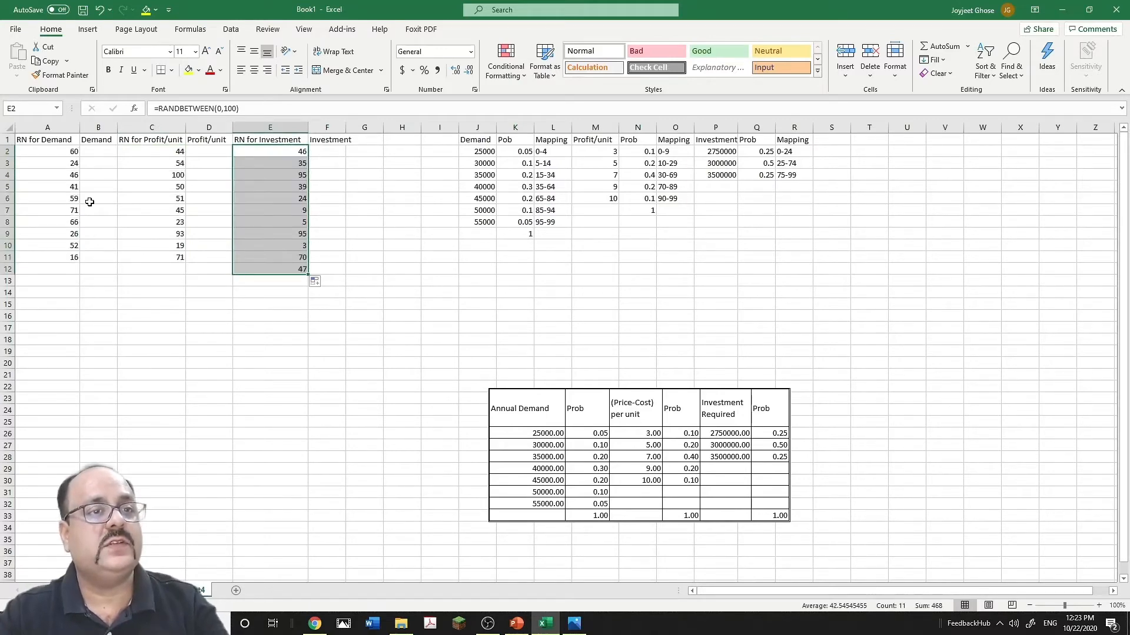
- Begin a nested IF formula in B2 under Demand with =IF(A2<5,$J$2, using an absolute reference to the 25000 demand value
{"action": "left_click", "coordinate": [96, 152]}
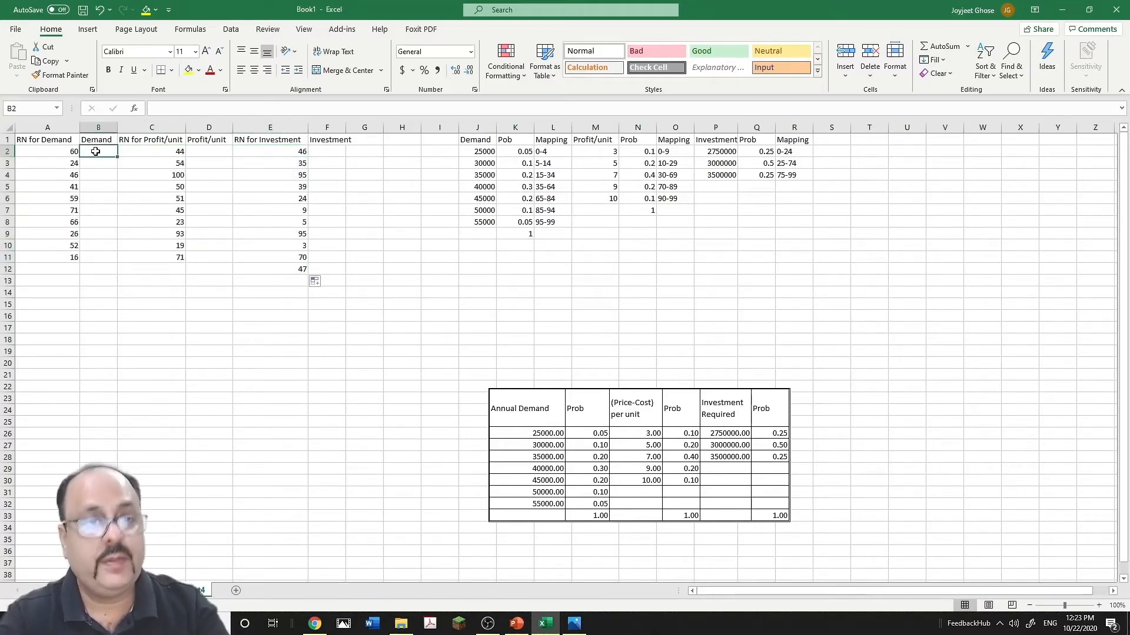
{"action": "type", "text": "=if"}
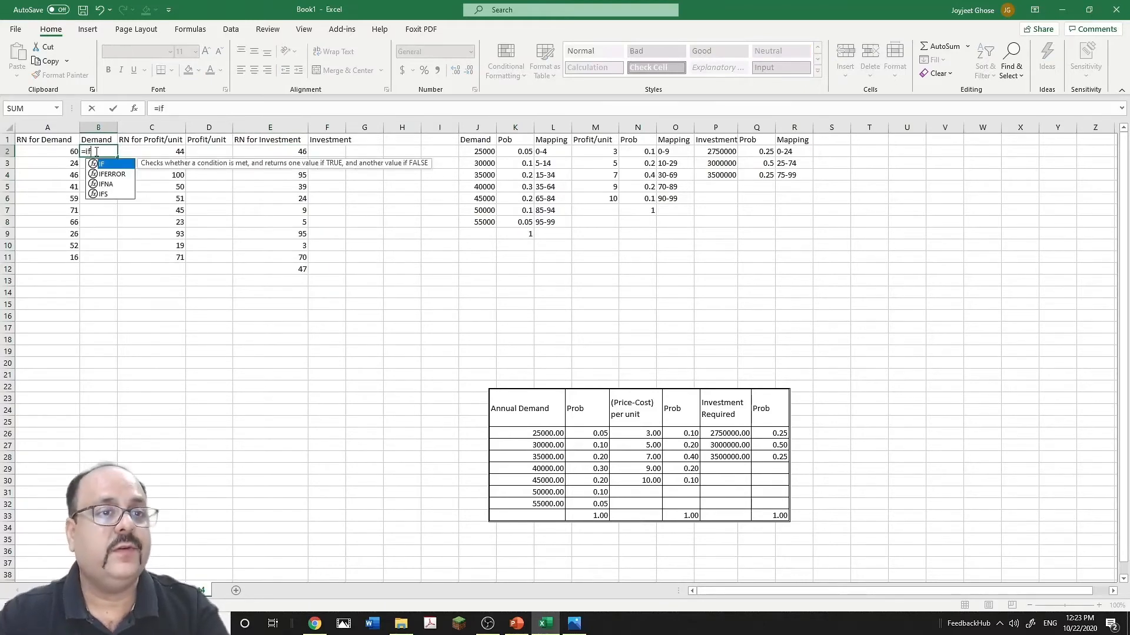
{"action": "key", "text": "Tab"}
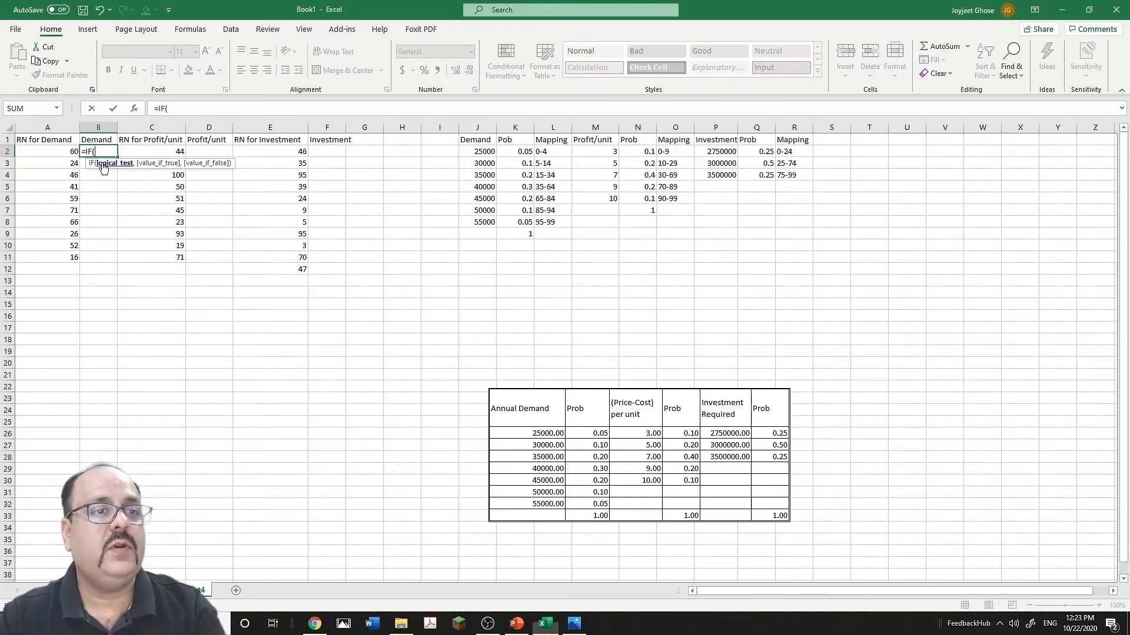
{"action": "left_click", "coordinate": [70, 150]}
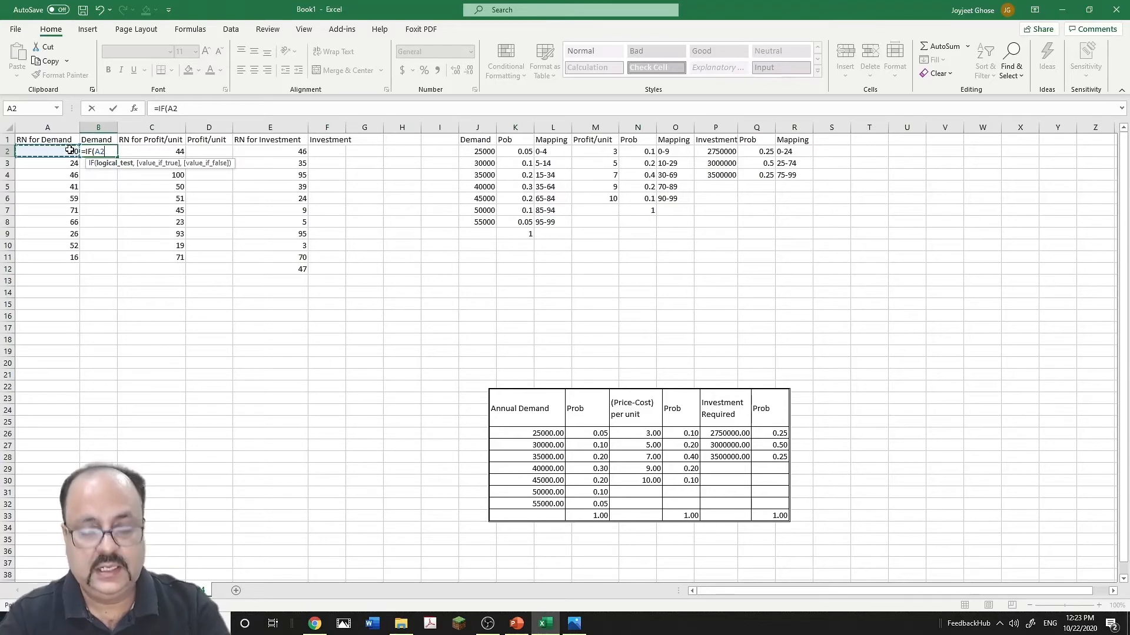
{"action": "type", "text": "<5"}
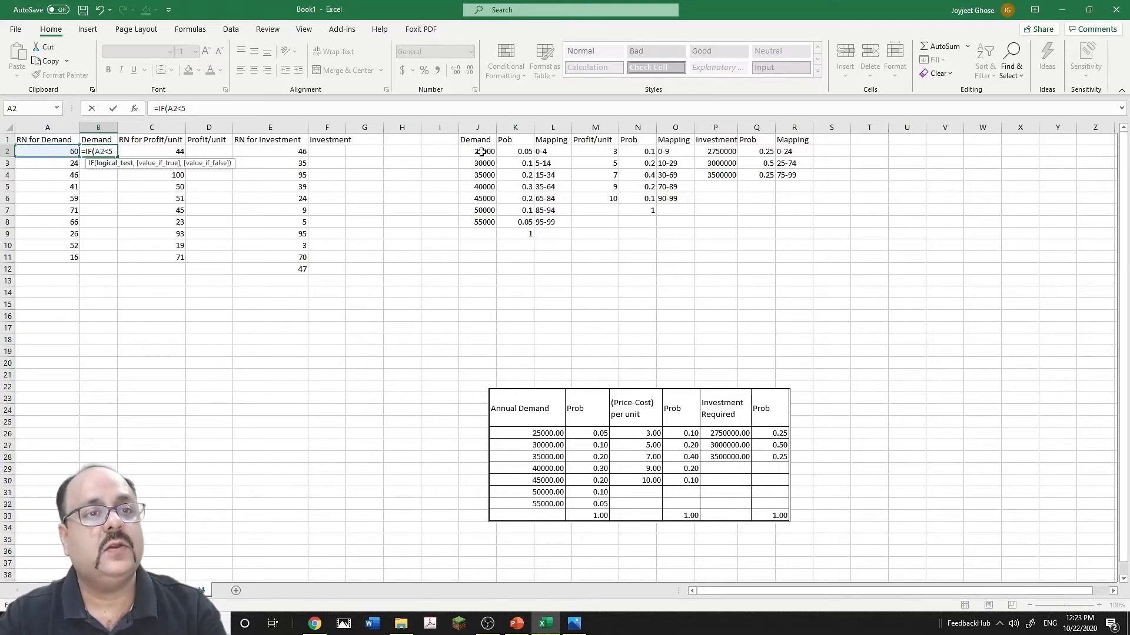
{"action": "left_click", "coordinate": [188, 105]}
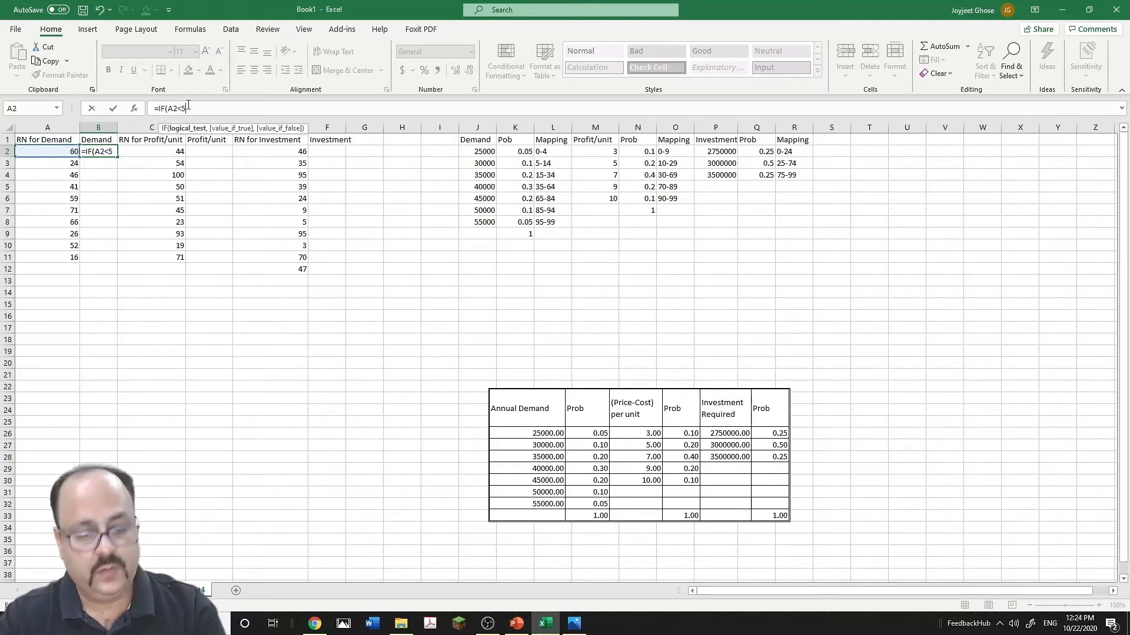
{"action": "type", "text": ","}
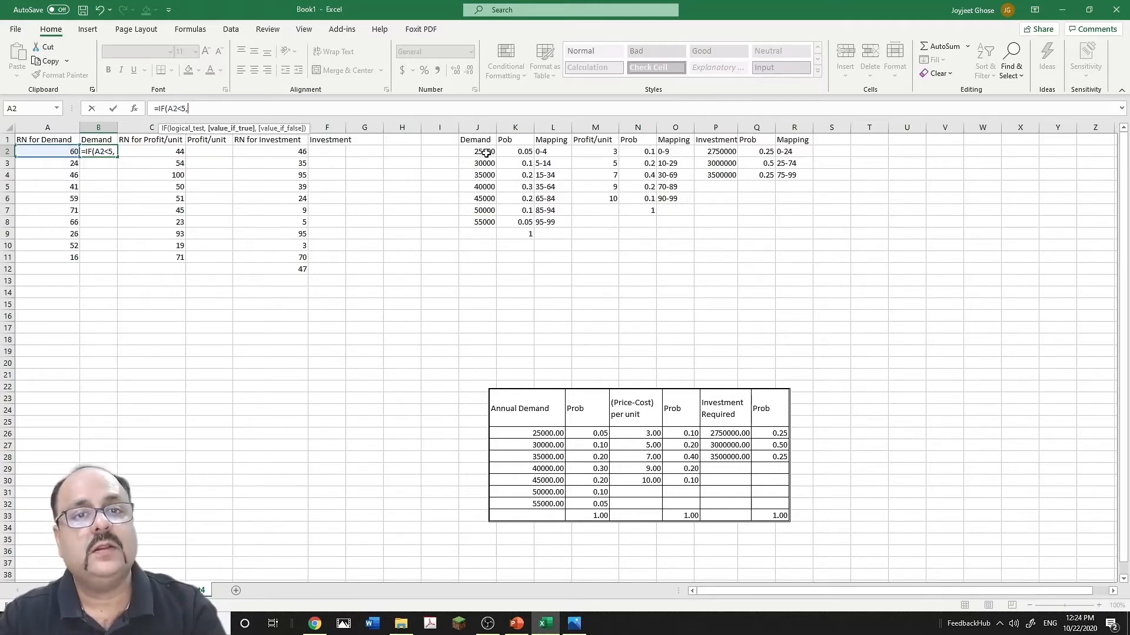
{"action": "left_click", "coordinate": [483, 153]}
{"action": "key", "text": "F4"}
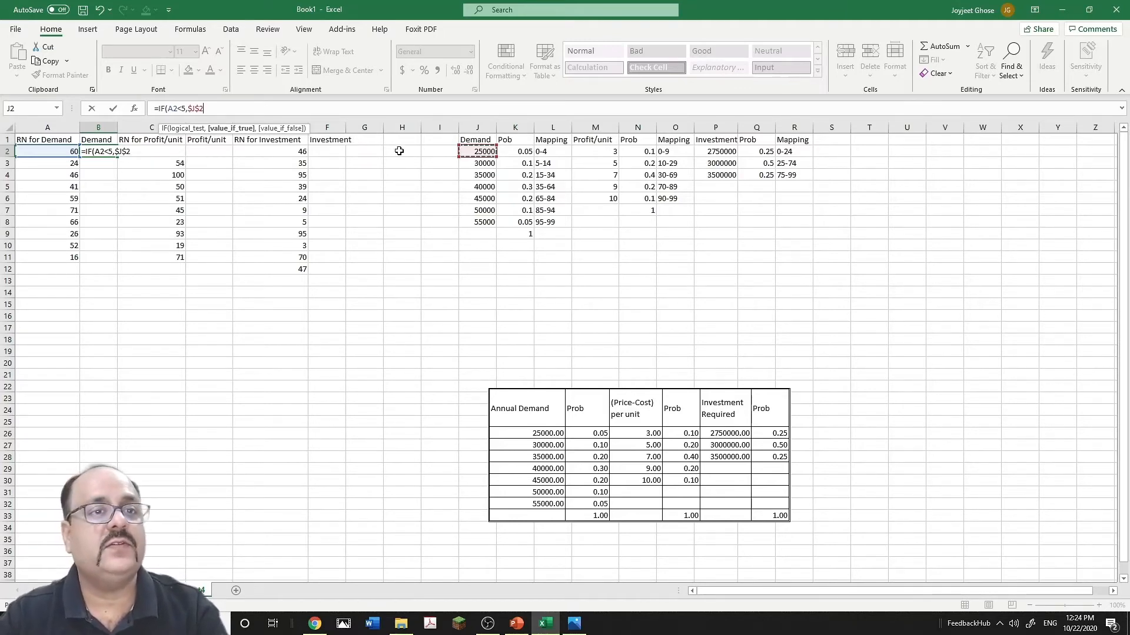
{"action": "type", "text": ","}
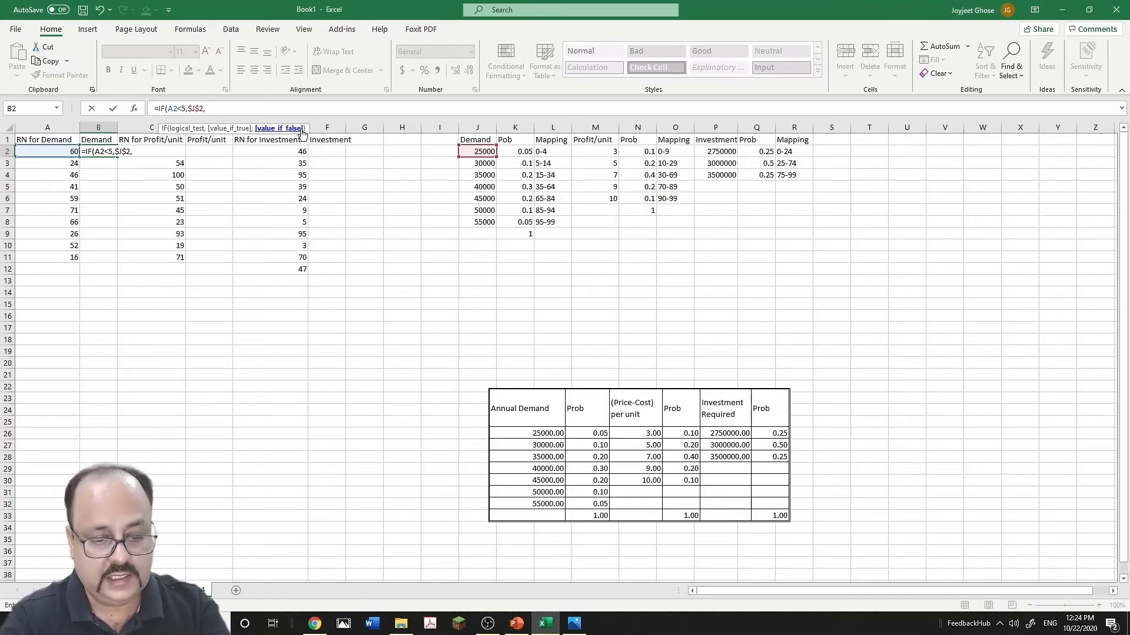
- Add a second condition to the B2 formula, IF(A2<15,$J$3, with an absolute reference to the 30000 demand value
{"action": "type", "text": "if"}
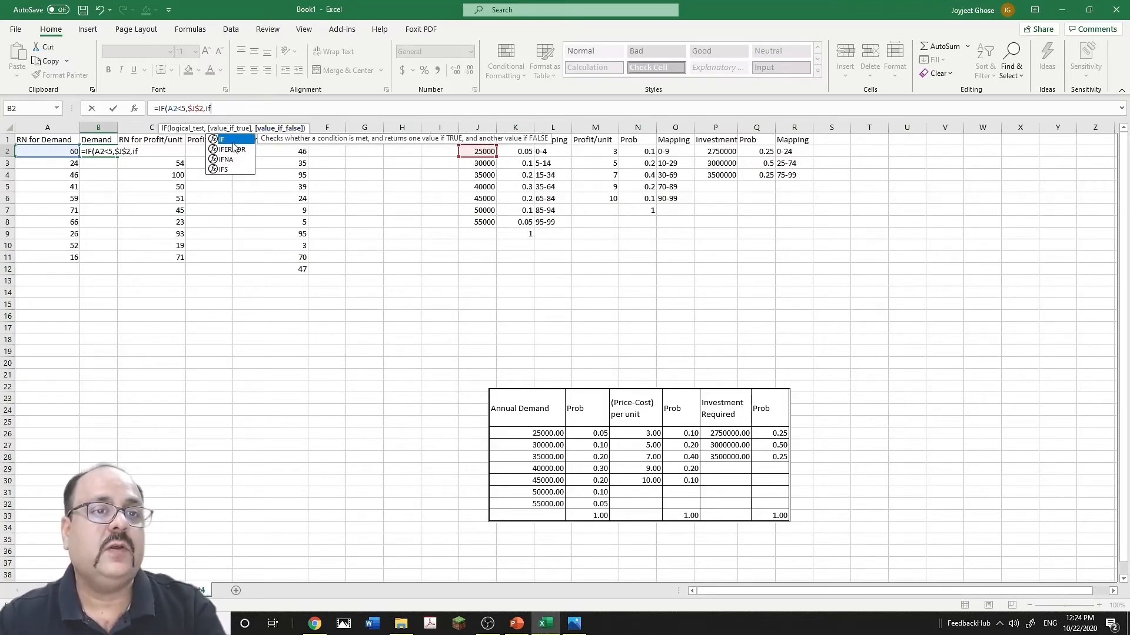
{"action": "key", "text": "Tab"}
{"action": "left_click", "coordinate": [56, 153]}
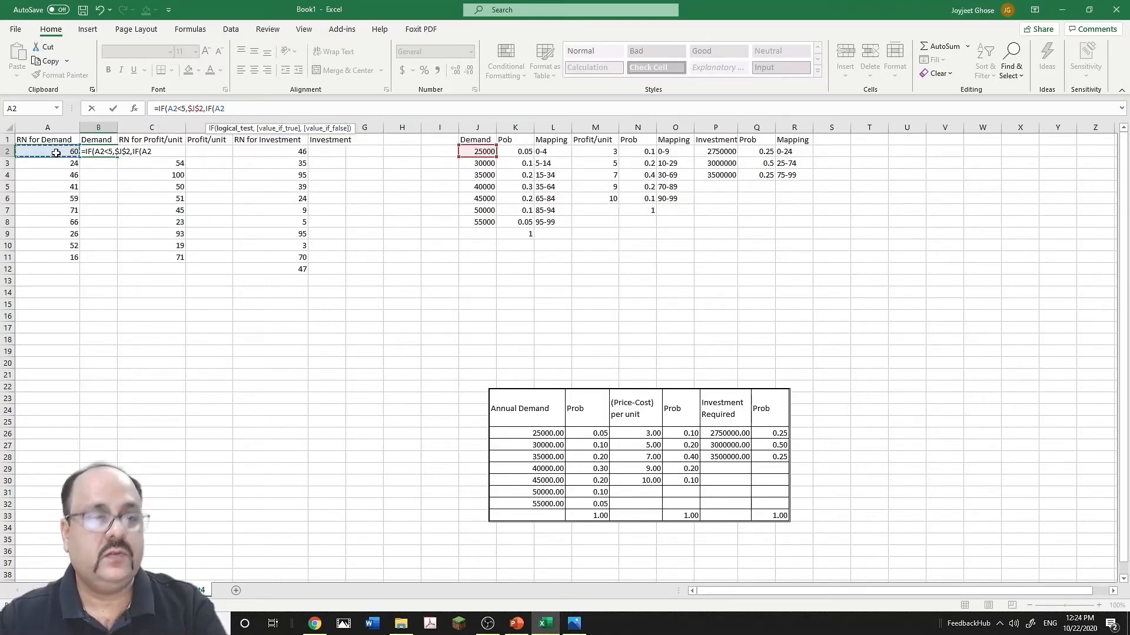
{"action": "type", "text": "<"}
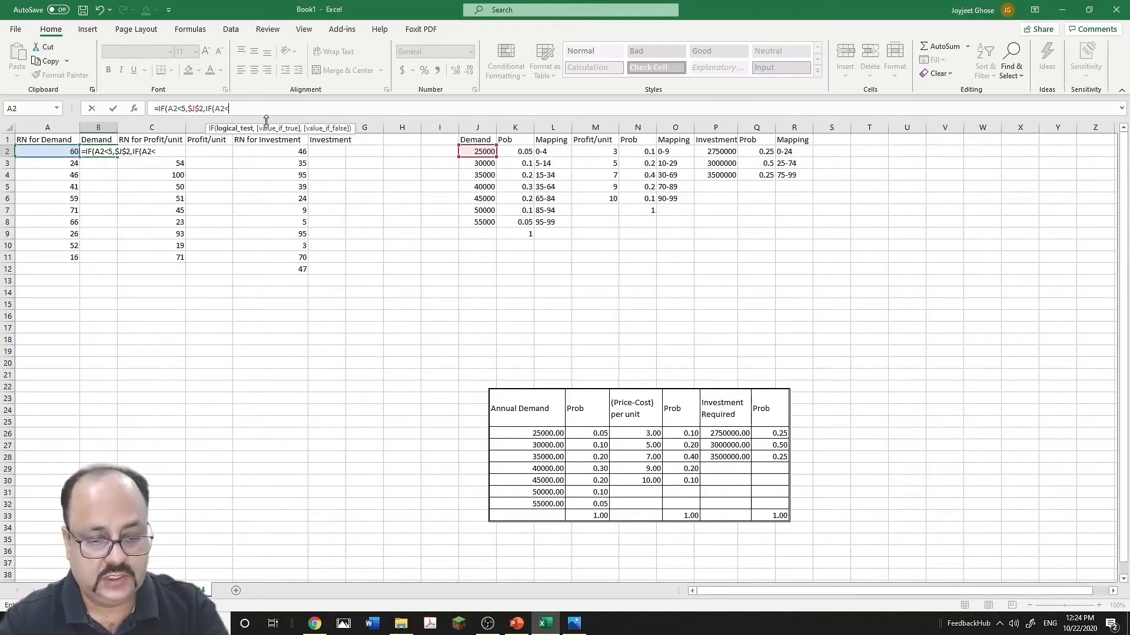
{"action": "type", "text": "15,"}
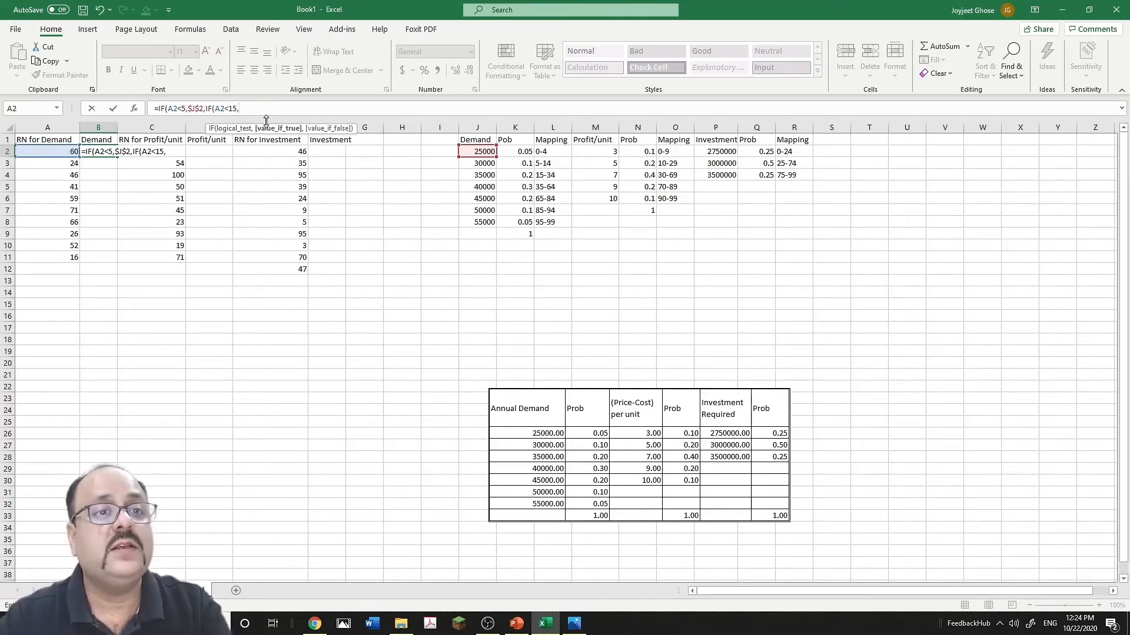
{"action": "left_click", "coordinate": [484, 162]}
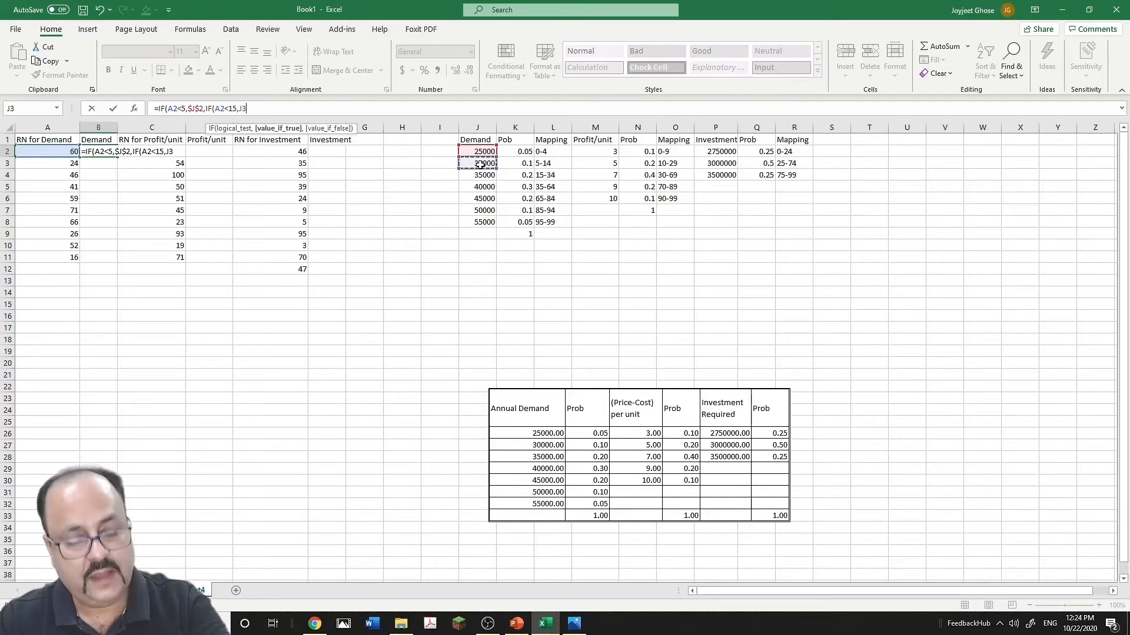
{"action": "key", "text": "F4"}
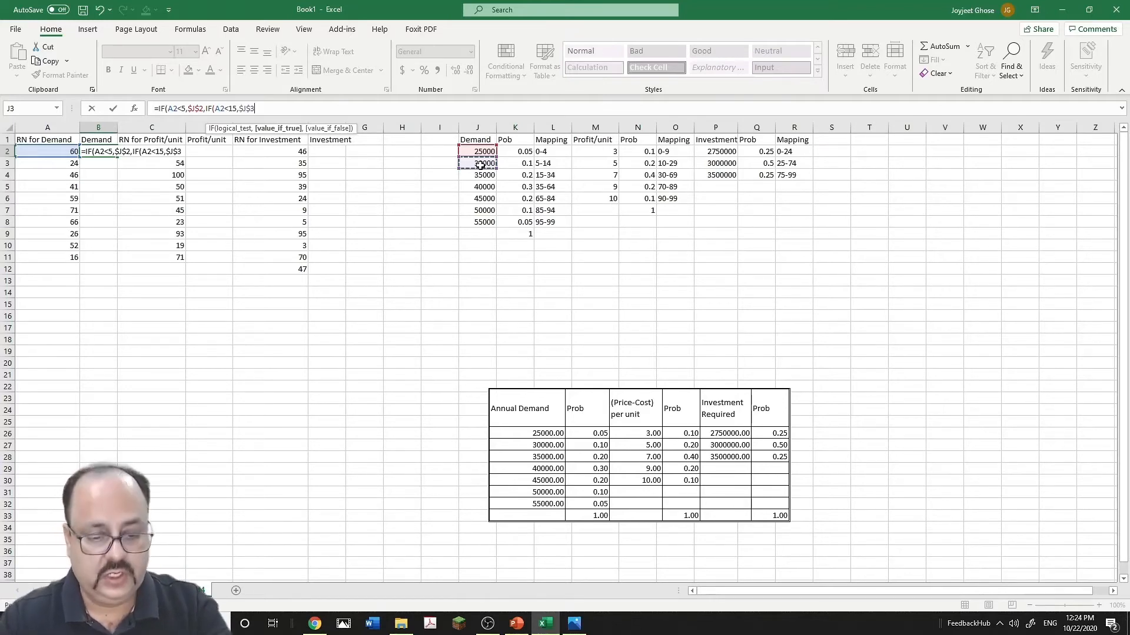
- Nest a third condition in the B2 formula, IF(A2<35,$J$4, with an absolute reference to the 35000 demand value
{"action": "type", "text": ",if"}
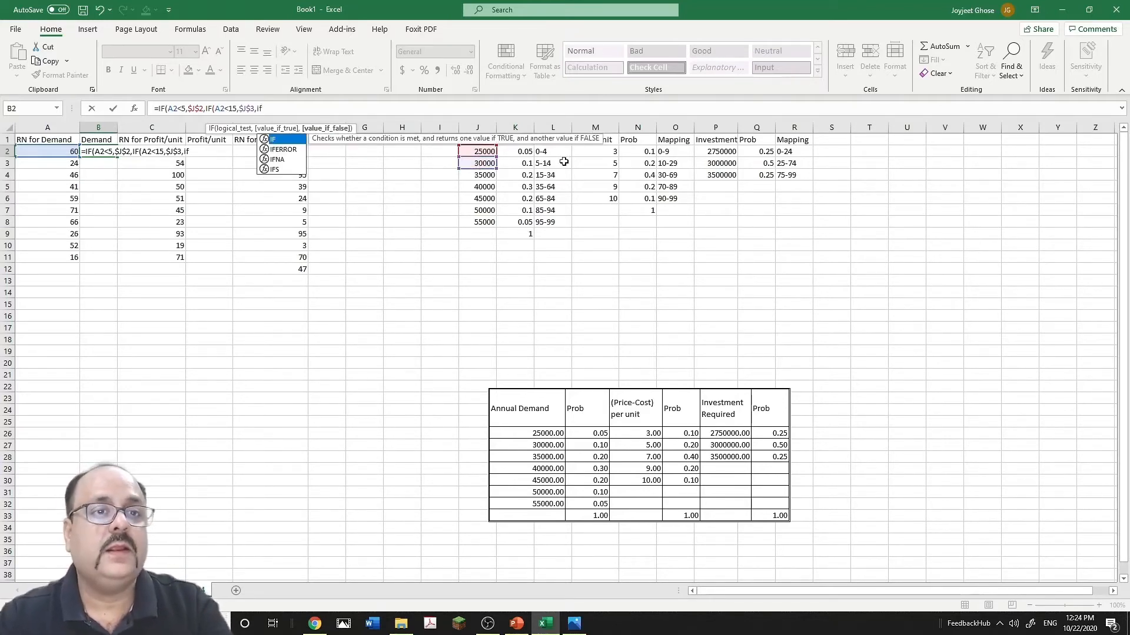
{"action": "double_click", "coordinate": [279, 142]}
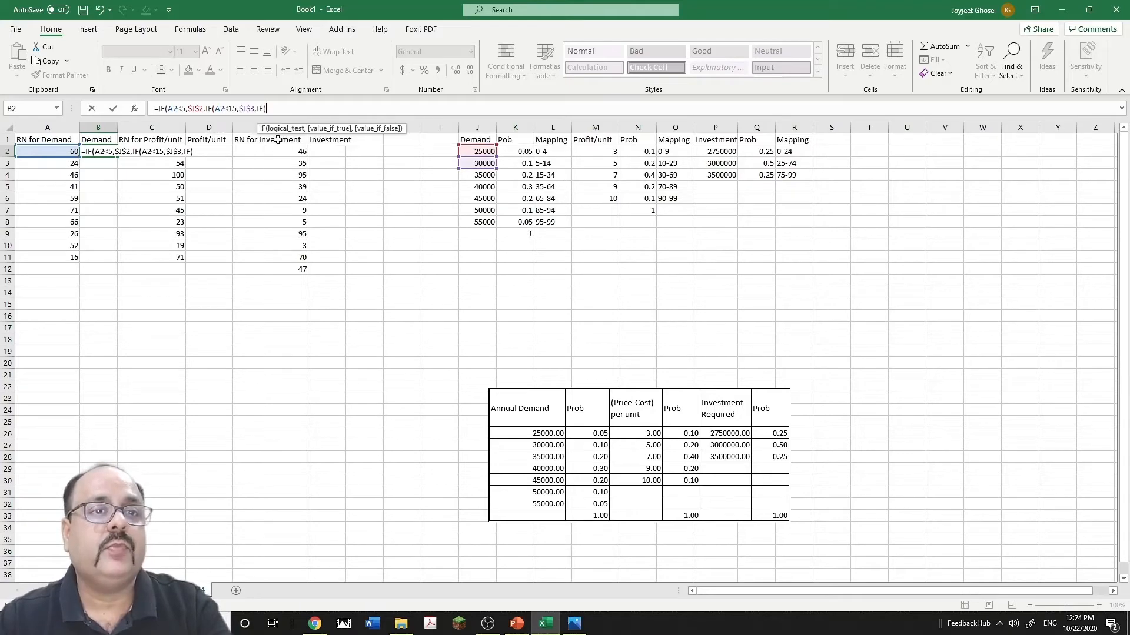
{"action": "left_click", "coordinate": [61, 153]}
{"action": "type", "text": "<35"}
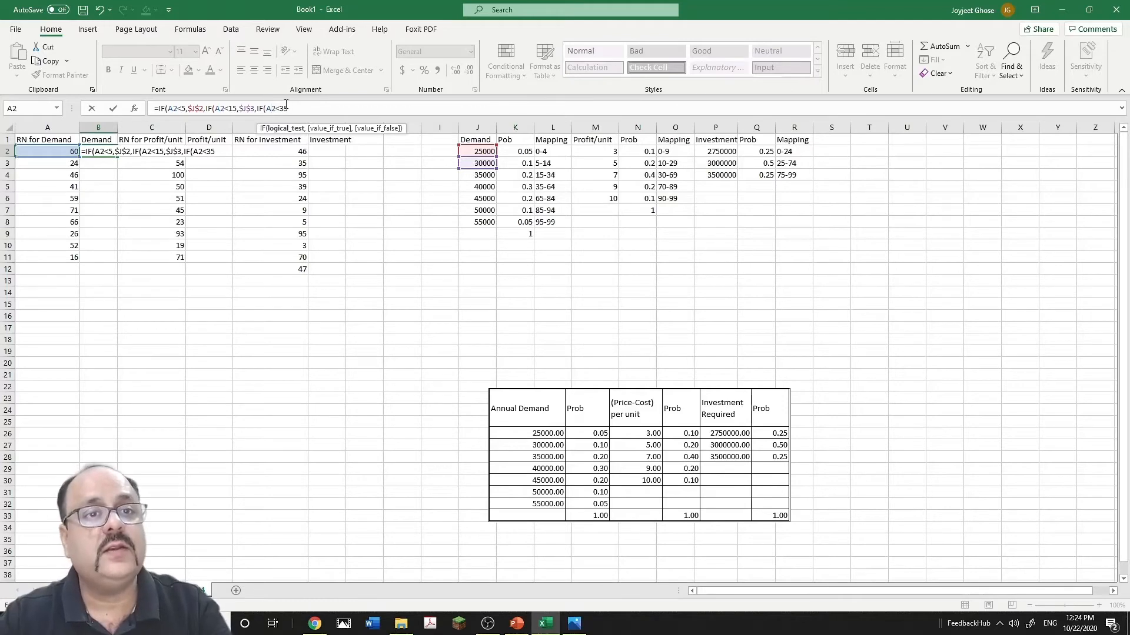
{"action": "type", "text": ","}
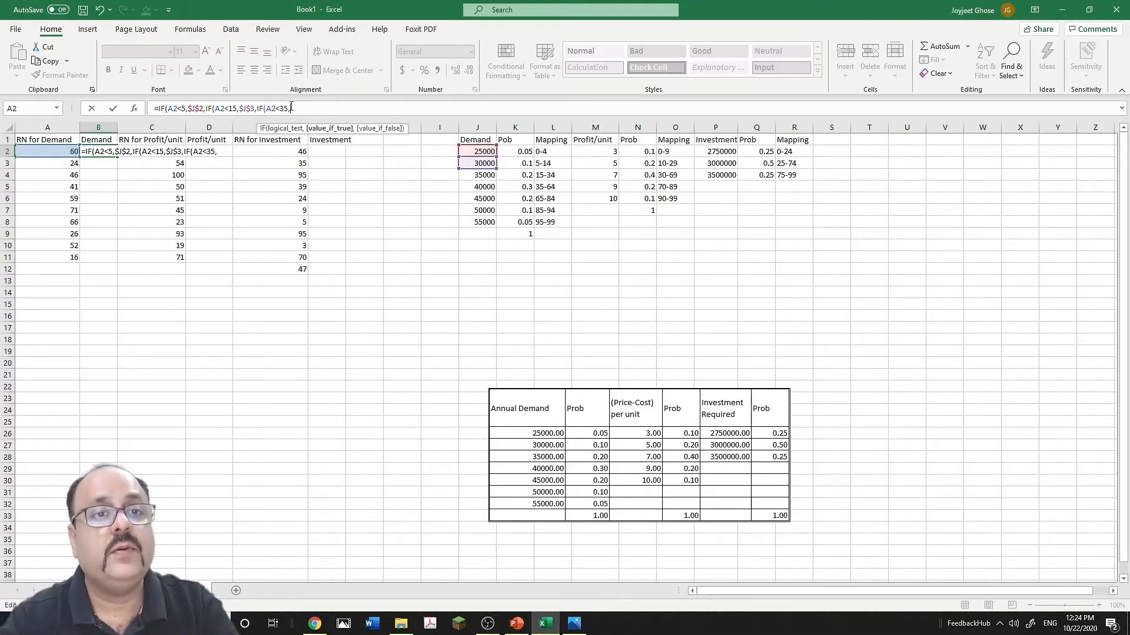
{"action": "left_click", "coordinate": [477, 178]}
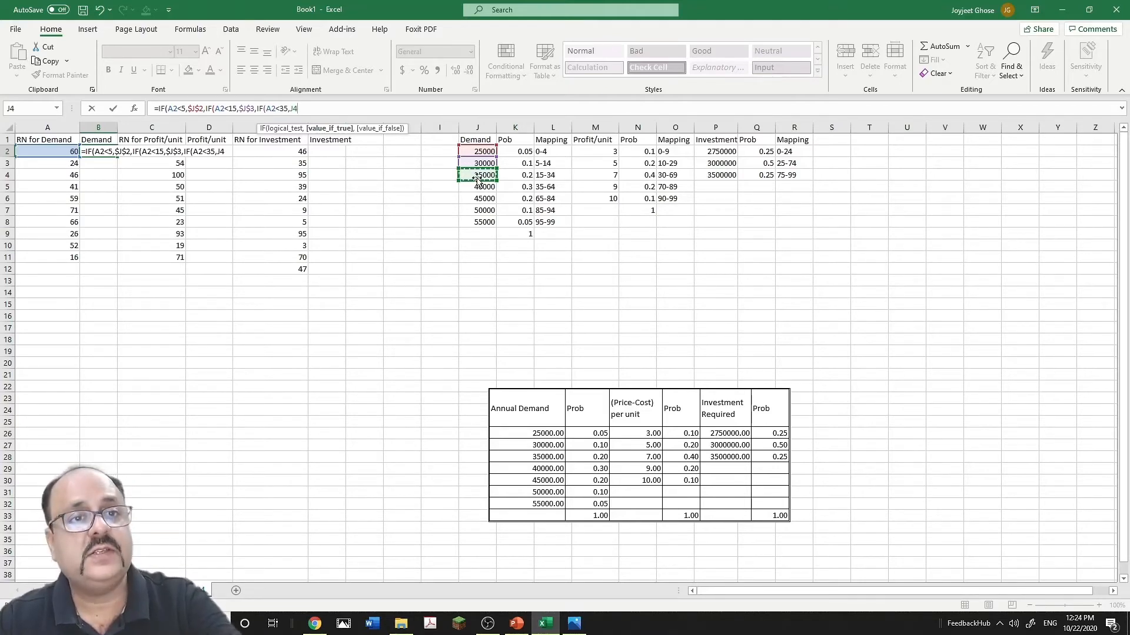
{"action": "key", "text": "F4"}
{"action": "type", "text": ","}
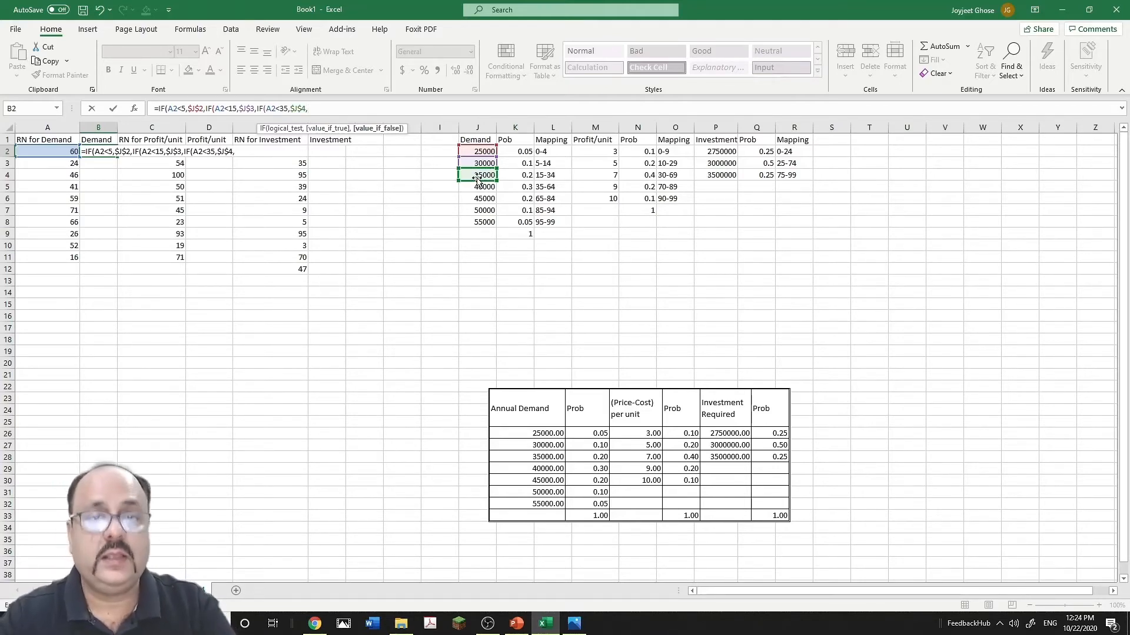
- Extend the B2 formula with a fourth condition, IF(A2<65,$J$5, with an absolute reference to the 40000 demand value
{"action": "type", "text": "if"}
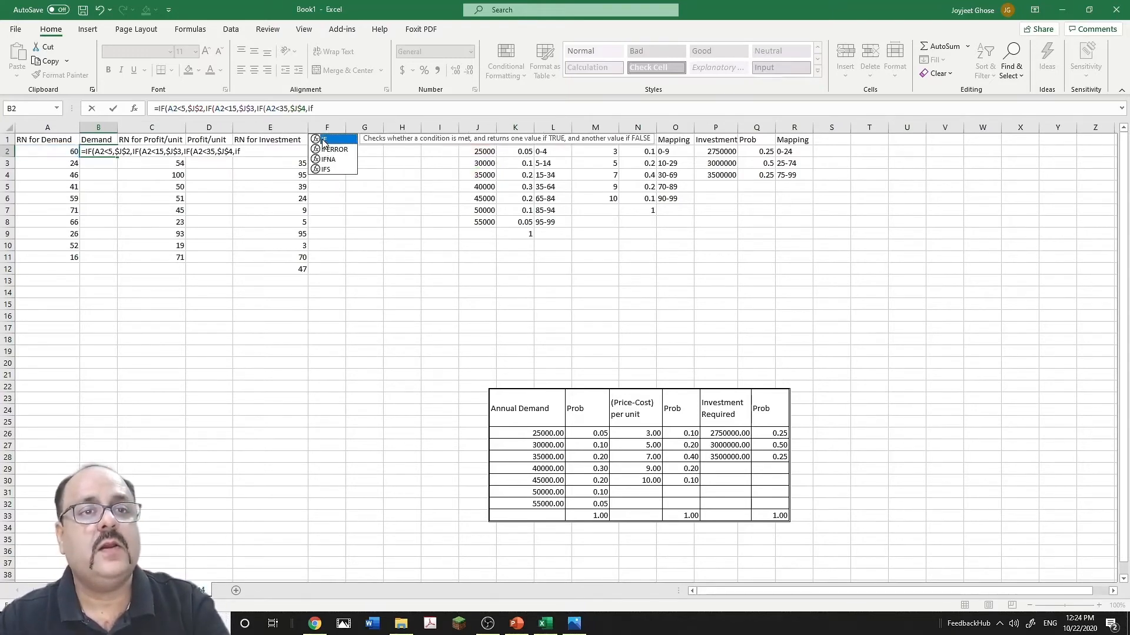
{"action": "double_click", "coordinate": [323, 142]}
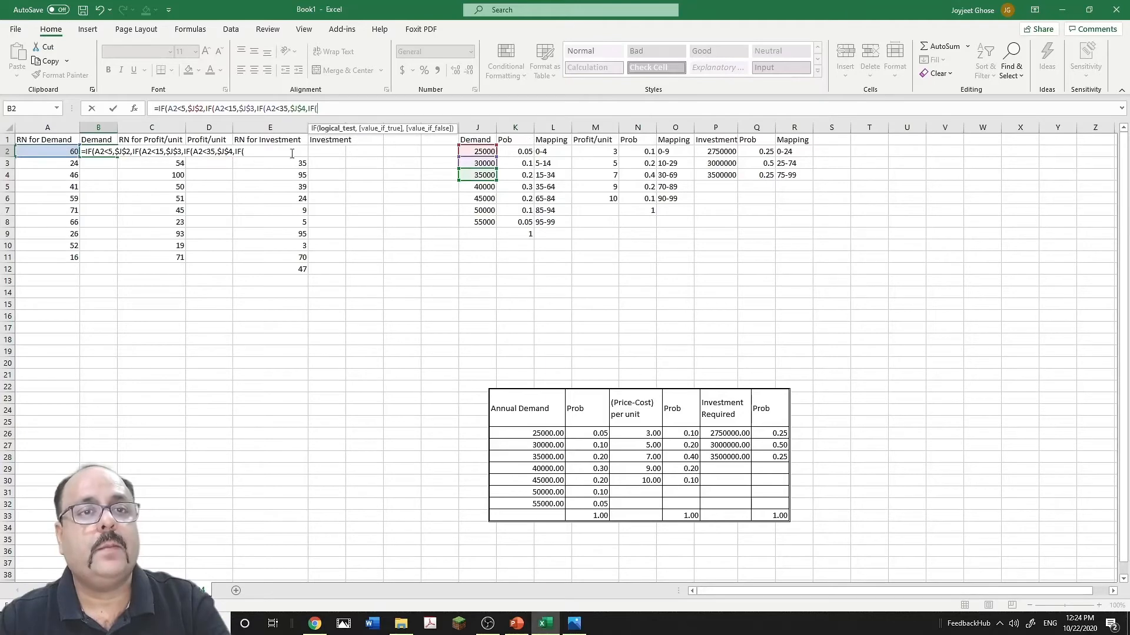
{"action": "left_click", "coordinate": [59, 150]}
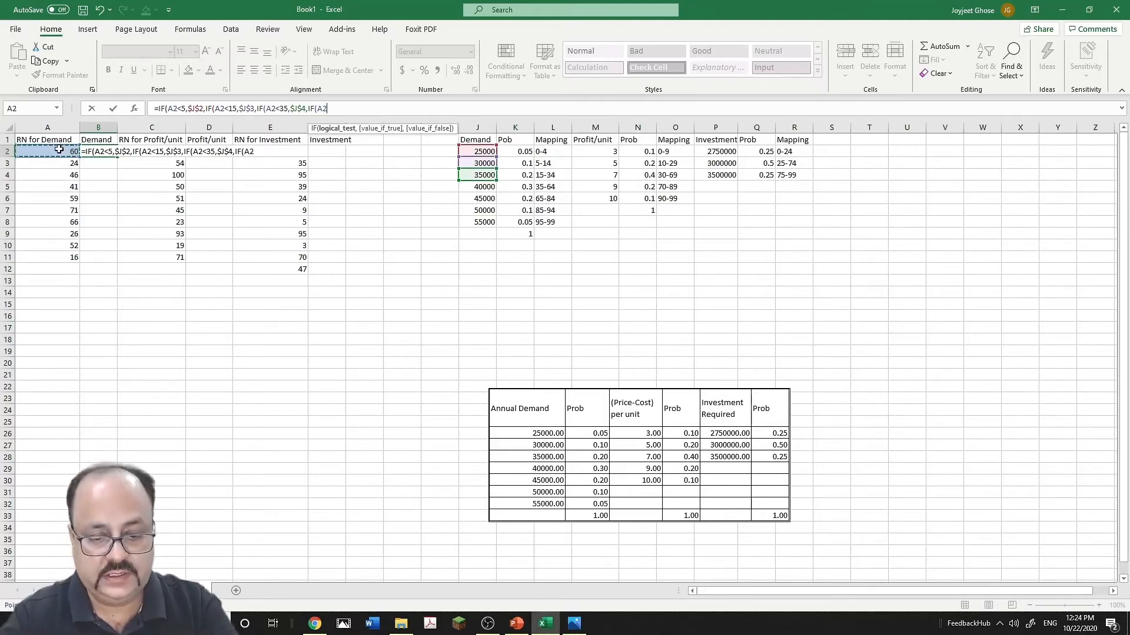
{"action": "type", "text": "<5"}
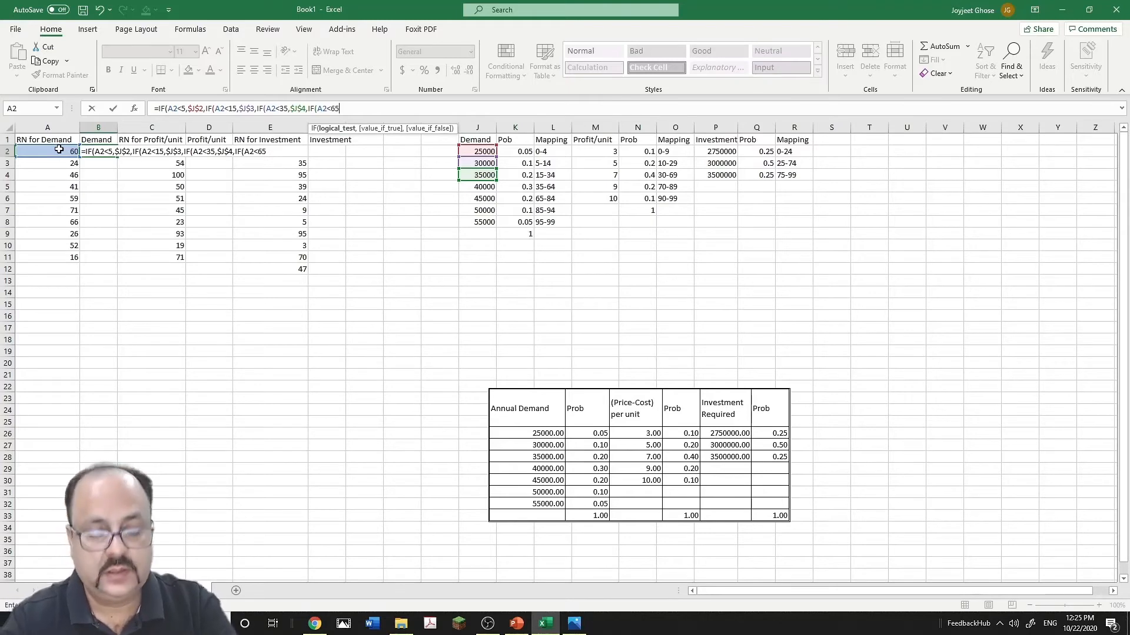
{"action": "type", "text": ","}
{"action": "left_click", "coordinate": [481, 187]}
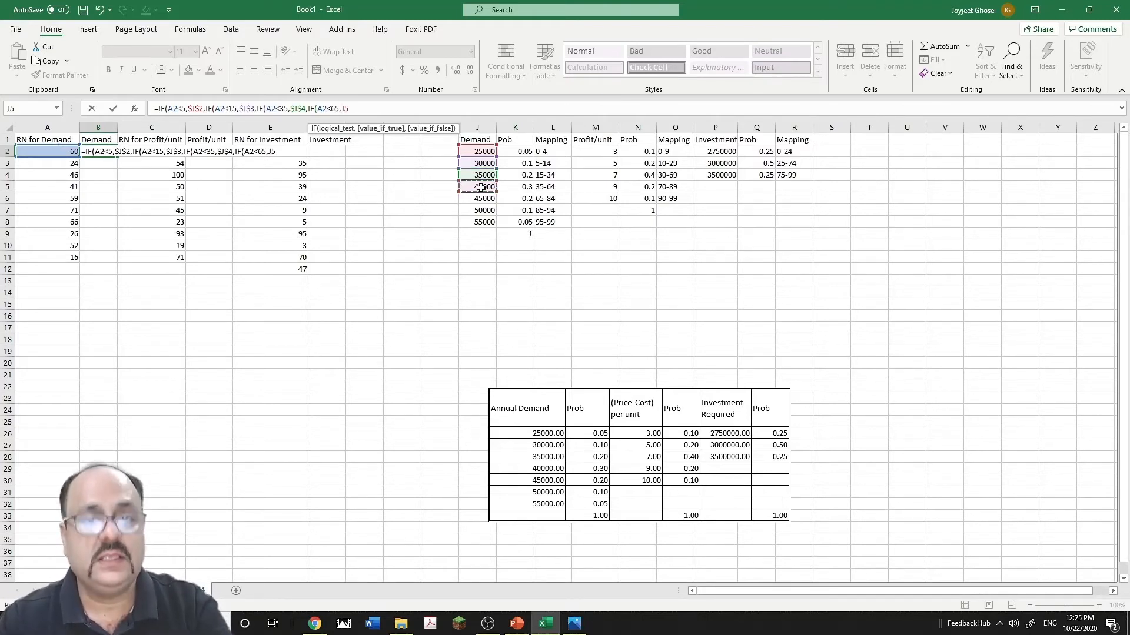
{"action": "key", "text": "F4"}
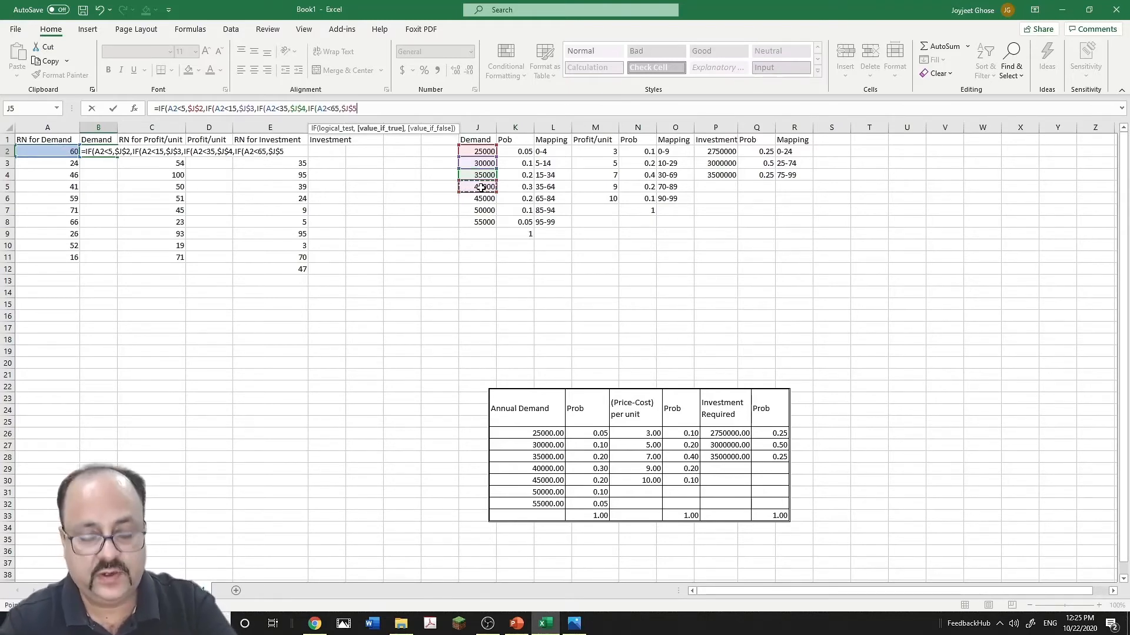
- Add a fifth condition to the B2 formula, IF(A2<85,$J$6, with an absolute reference to the 45000 demand value
{"action": "type", "text": ",if"}
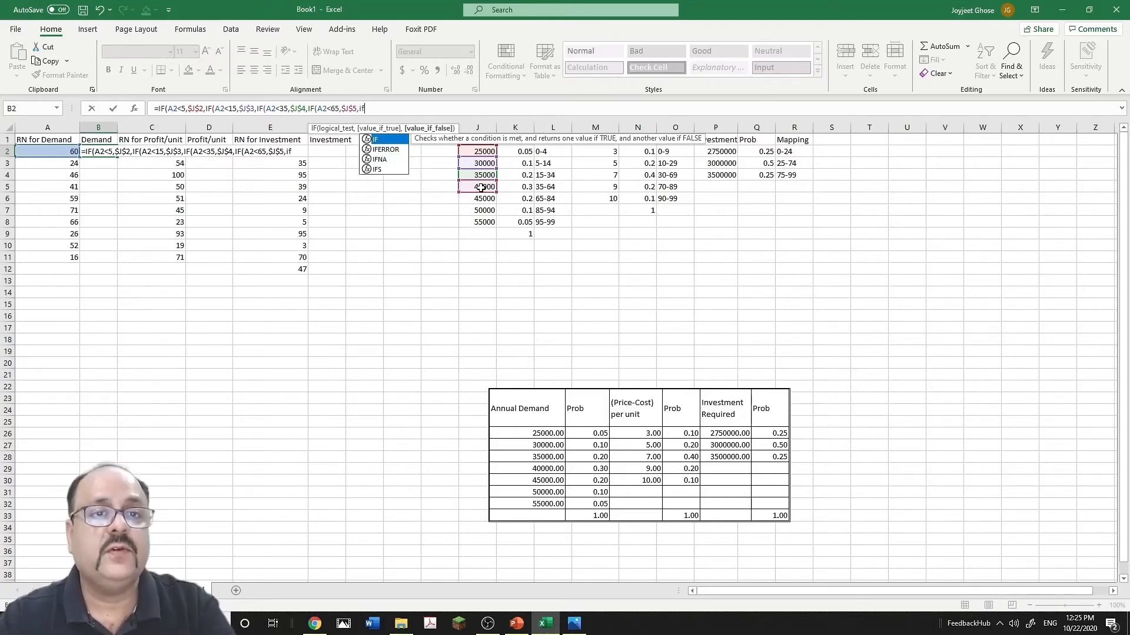
{"action": "double_click", "coordinate": [379, 142]}
{"action": "left_click", "coordinate": [59, 152]}
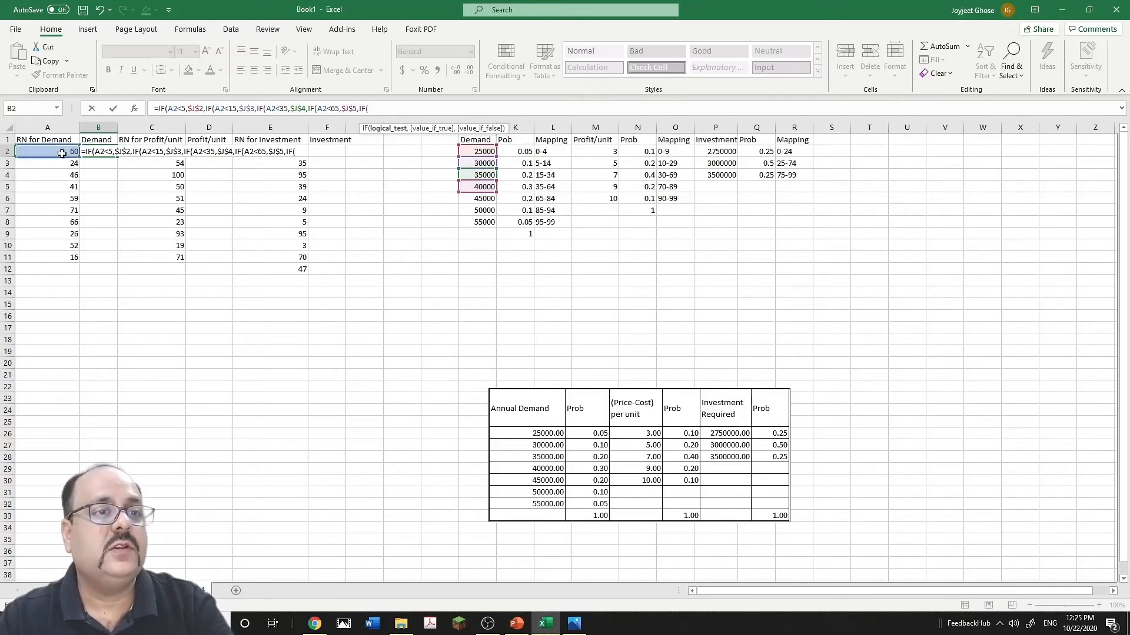
{"action": "type", "text": "<"}
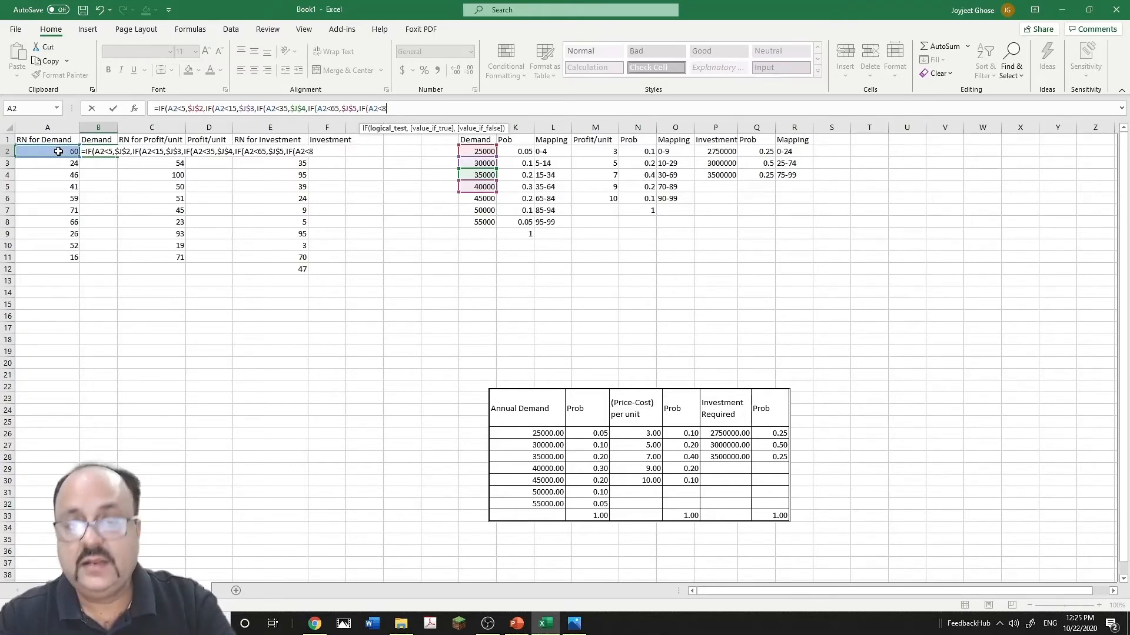
{"action": "type", "text": "85"}
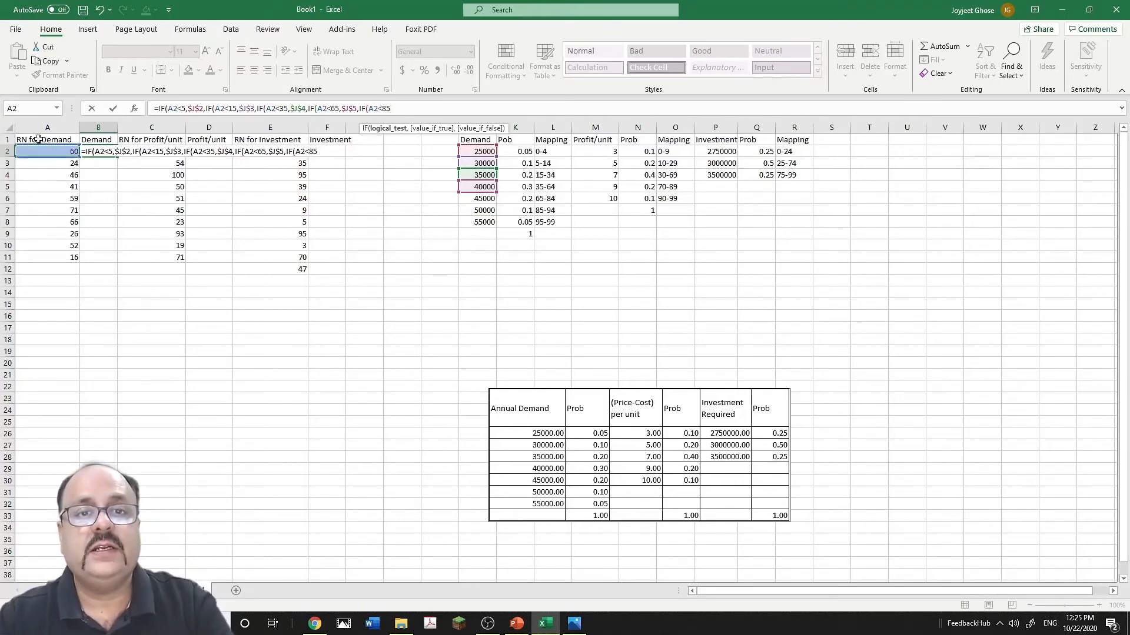
{"action": "left_click", "coordinate": [489, 203]}
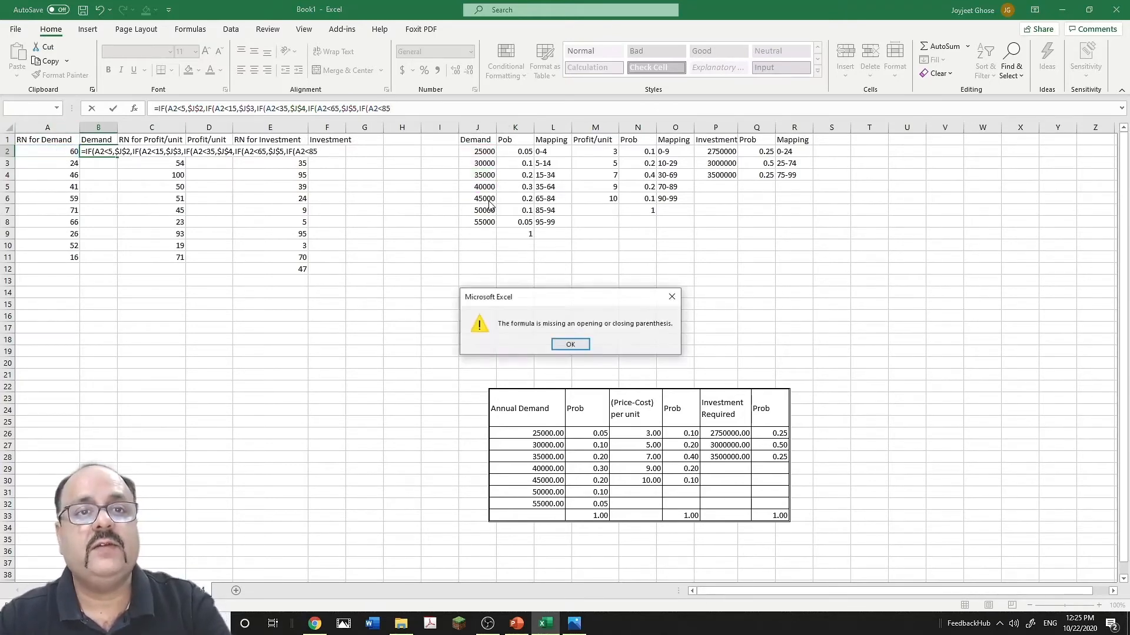
{"action": "left_click", "coordinate": [571, 344]}
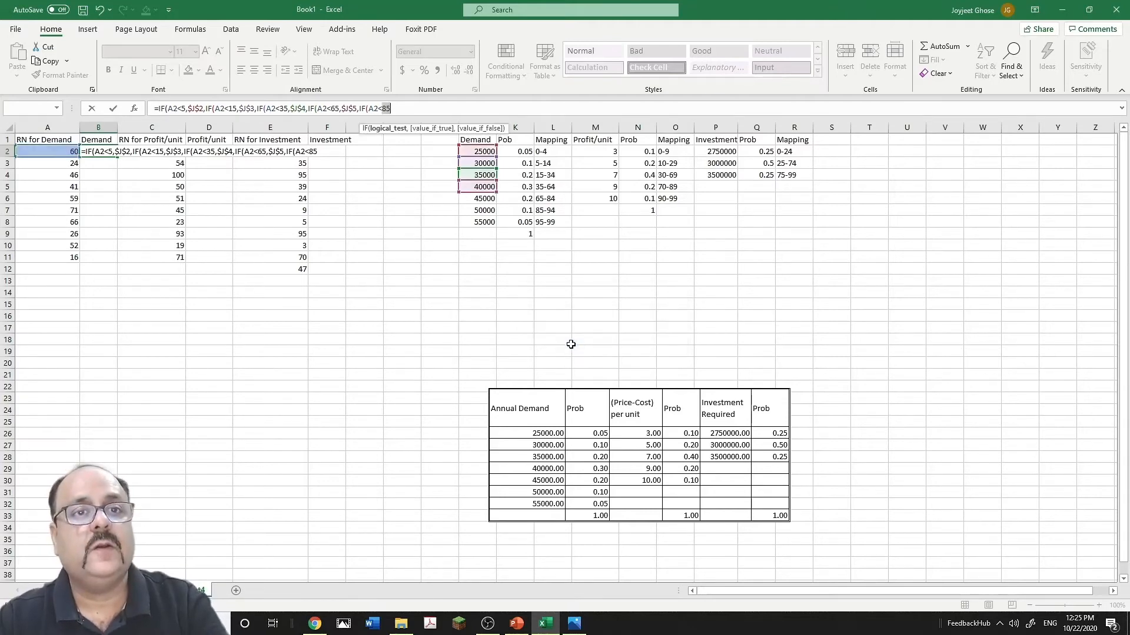
{"action": "left_click", "coordinate": [406, 108]}
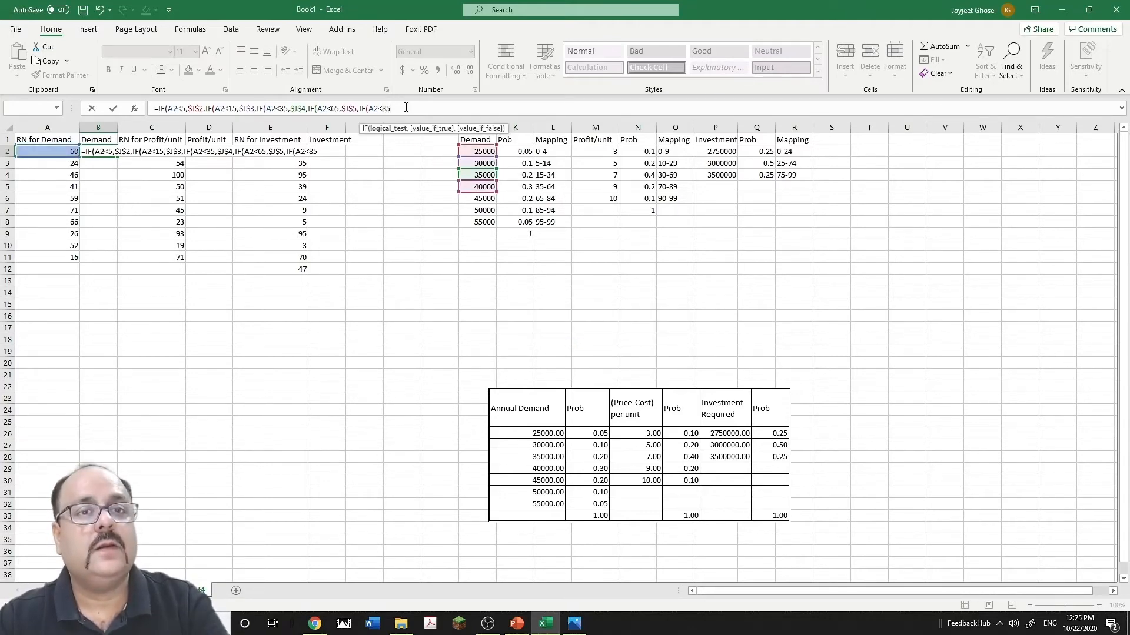
{"action": "type", "text": ","}
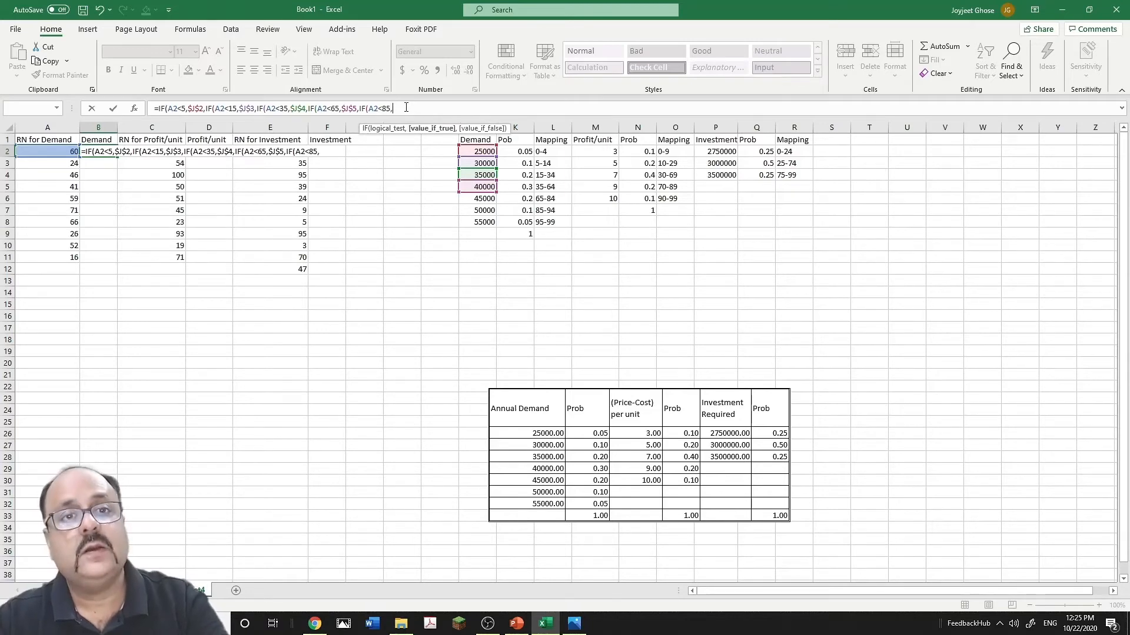
{"action": "left_click", "coordinate": [477, 199]}
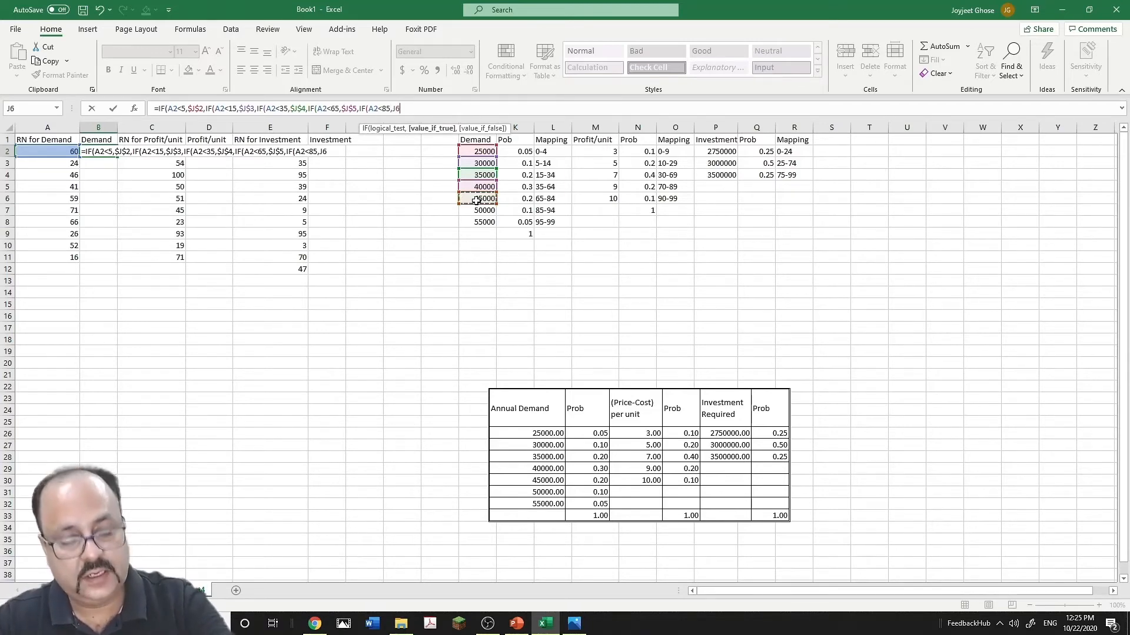
{"action": "key", "text": "F4"}
{"action": "type", "text": ","}
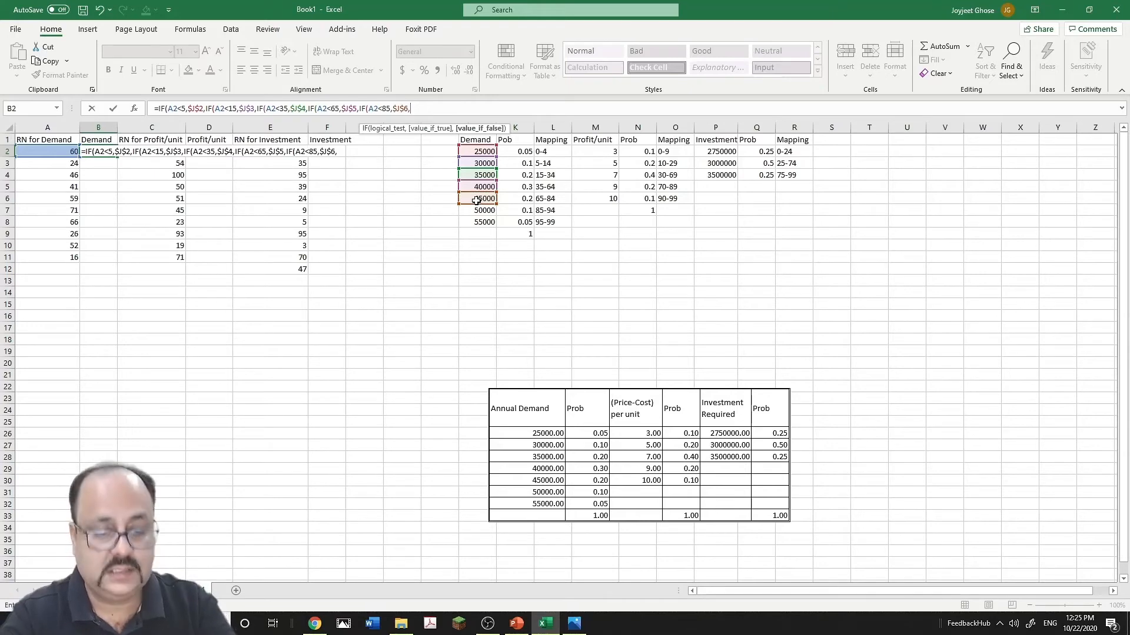
- Start a sixth nested IF in the B2 formula that tests A2<95
{"action": "type", "text": "if"}
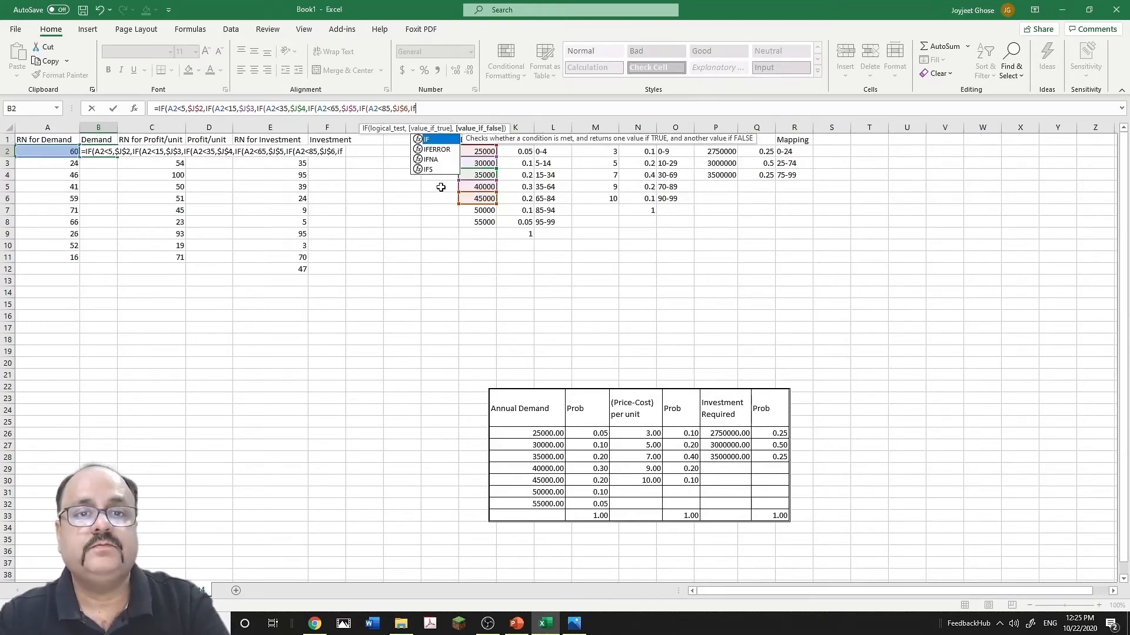
{"action": "double_click", "coordinate": [429, 139]}
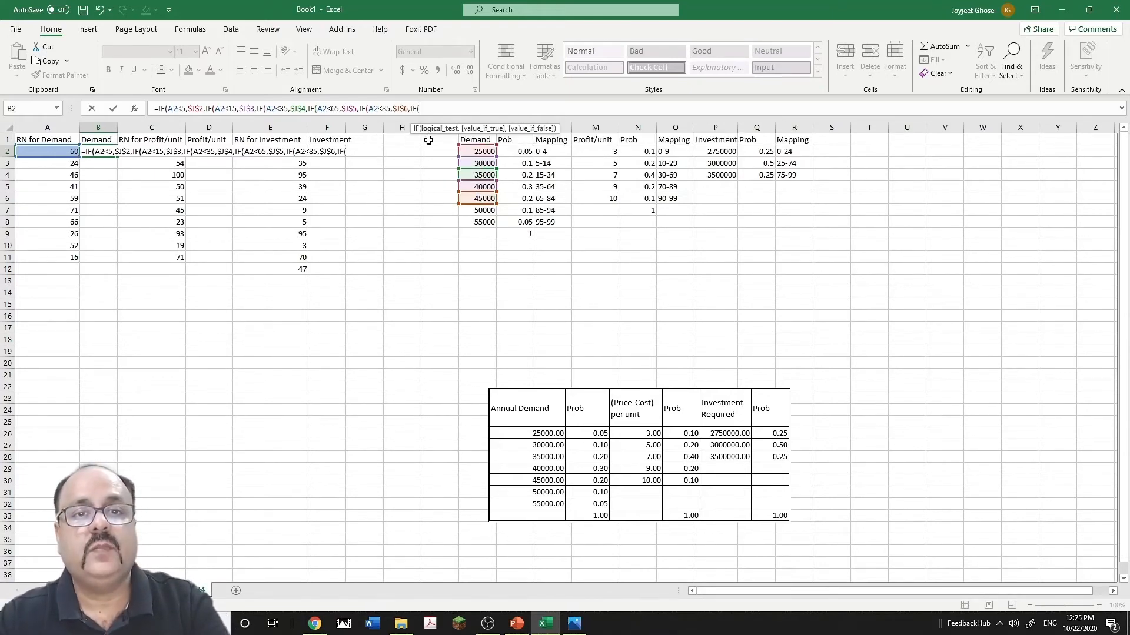
{"action": "left_click", "coordinate": [53, 150]}
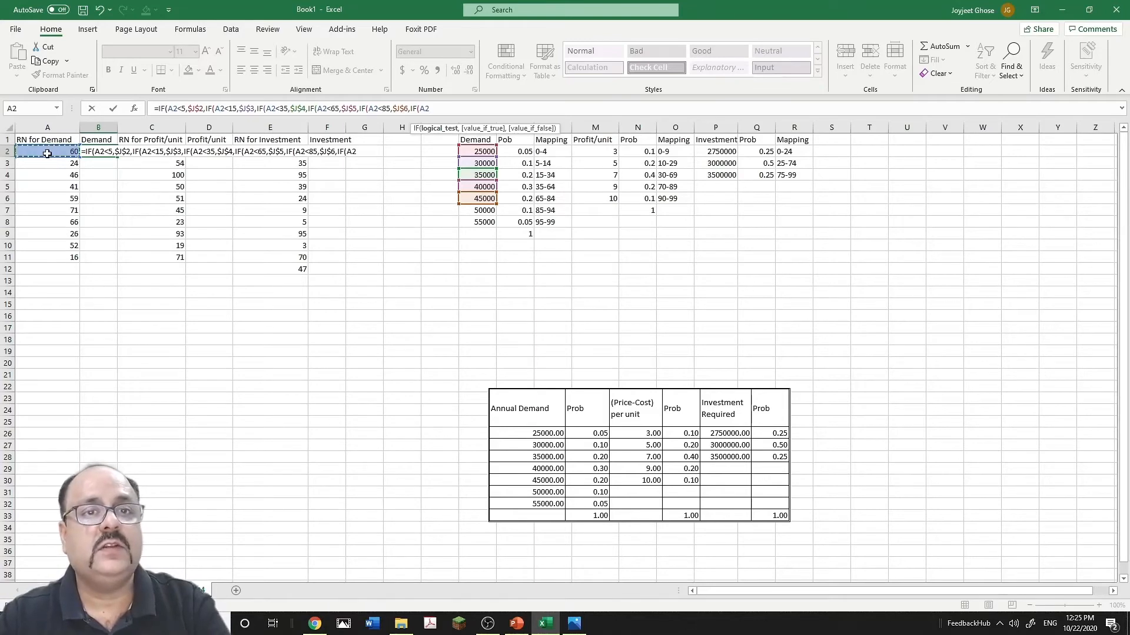
{"action": "type", "text": "<95"}
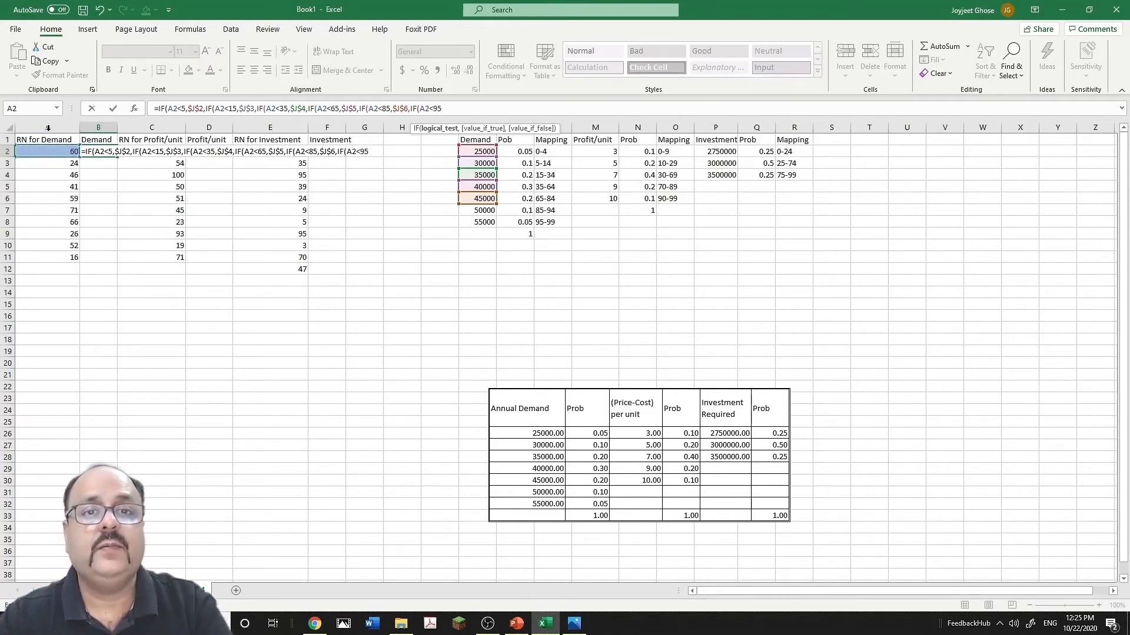
{"action": "key", "text": "Return"}
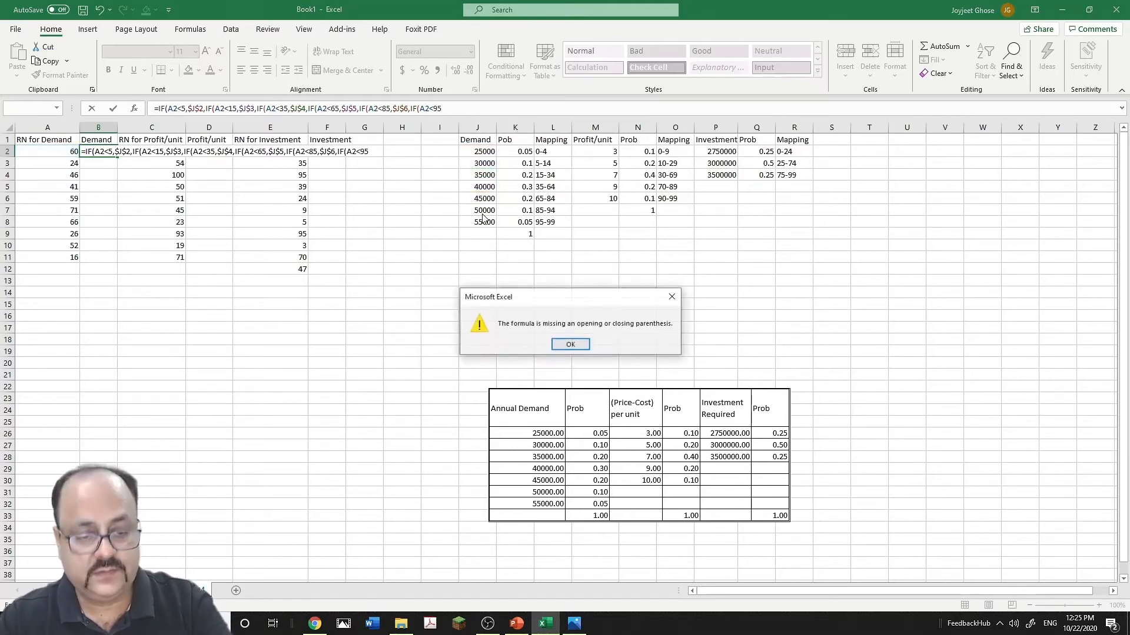
{"action": "left_click", "coordinate": [570, 344]}
{"action": "left_click", "coordinate": [488, 210]}
{"action": "key", "text": "F4"}
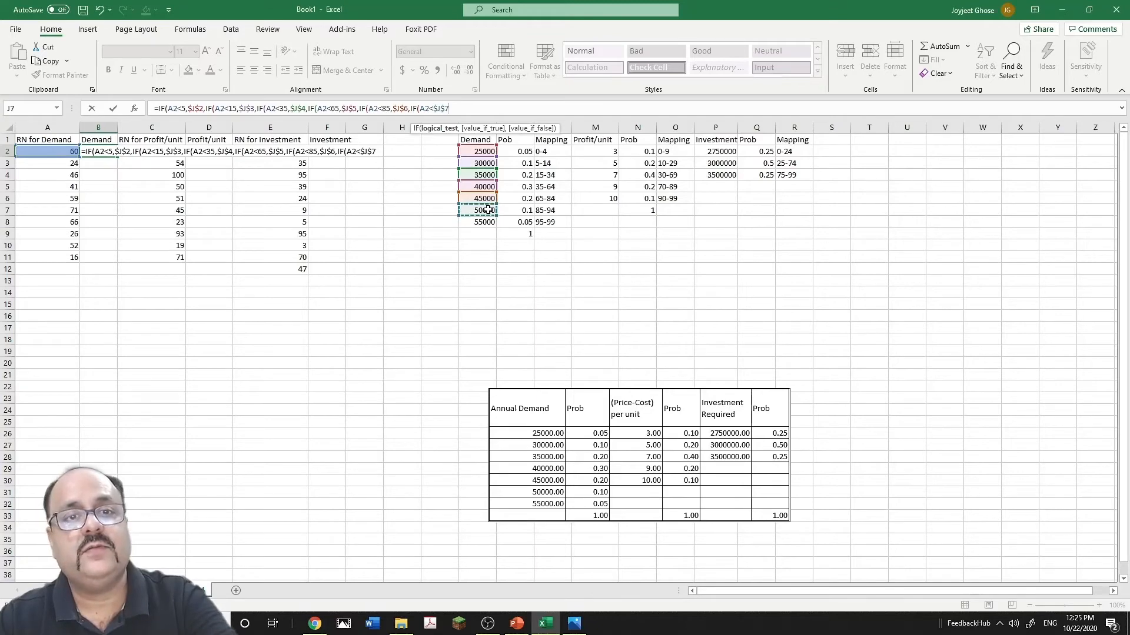
{"action": "type", "text": ","}
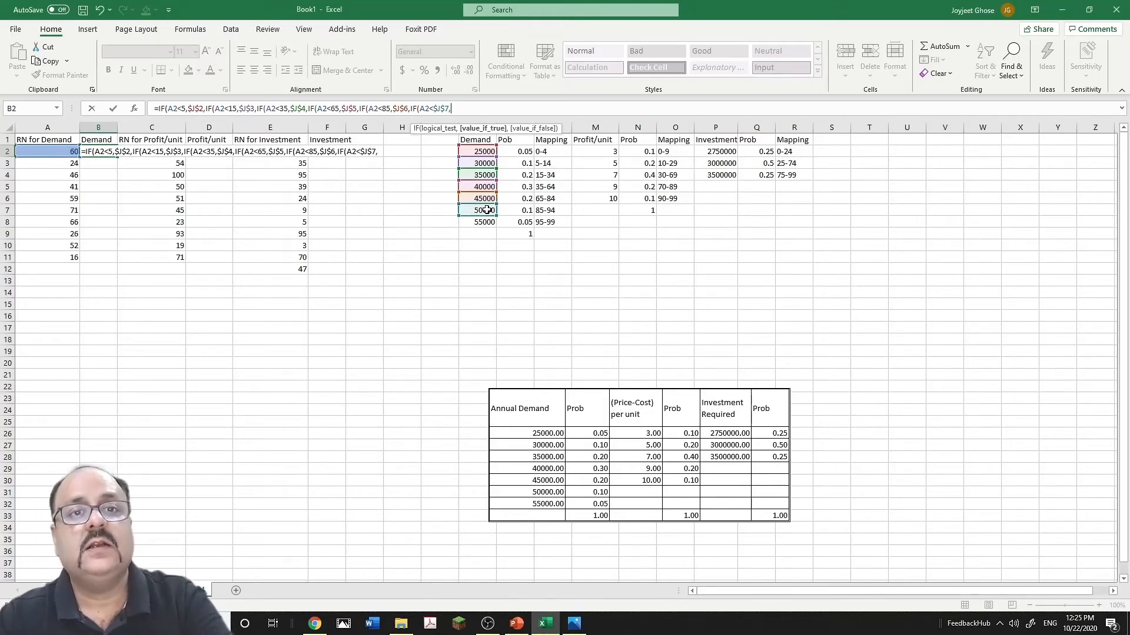
{"action": "key", "text": "BackSpace"}
{"action": "key", "text": "BackSpace"}
{"action": "key", "text": "BackSpace"}
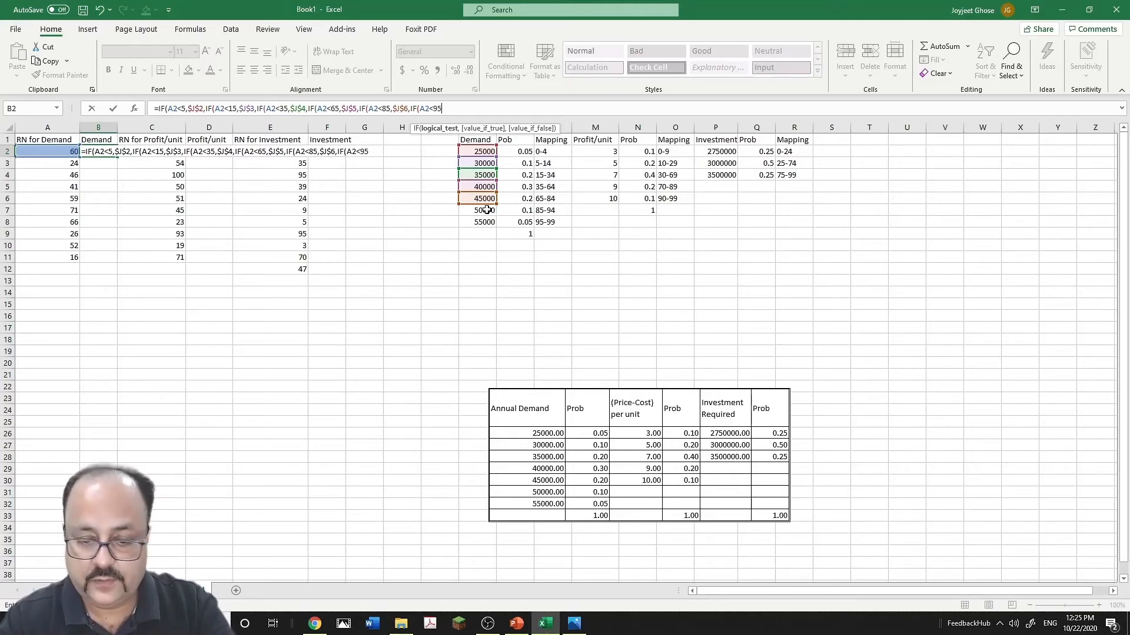
- Complete the sixth condition with the threshold 95 and an absolute reference to the 50000 demand value, $J$7
{"action": "type", "text": "95,"}
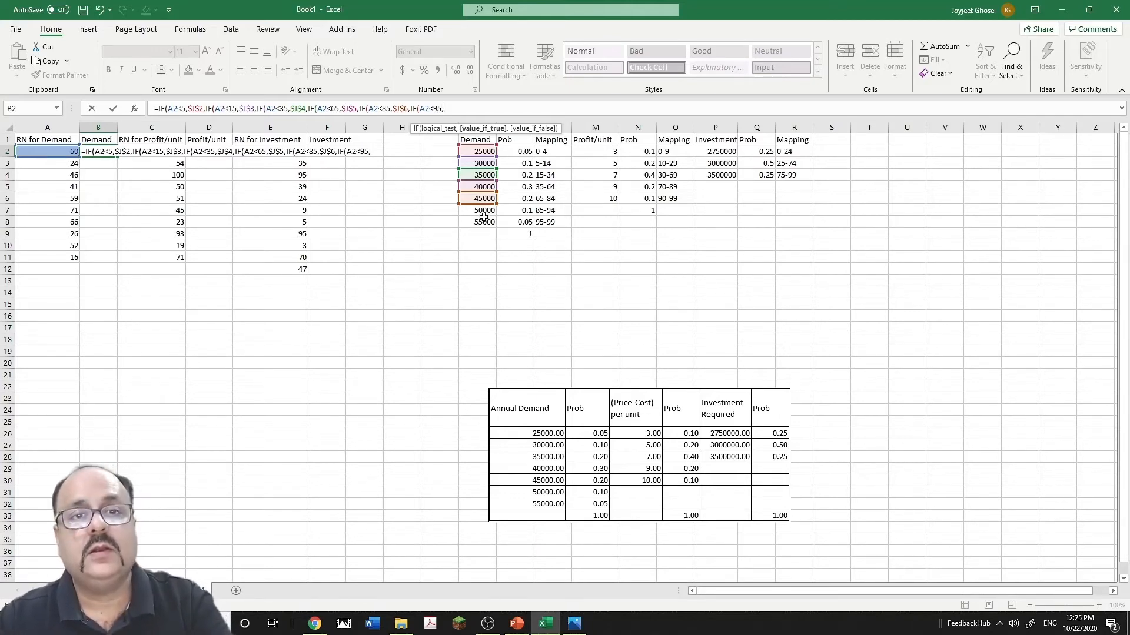
{"action": "left_click", "coordinate": [483, 213]}
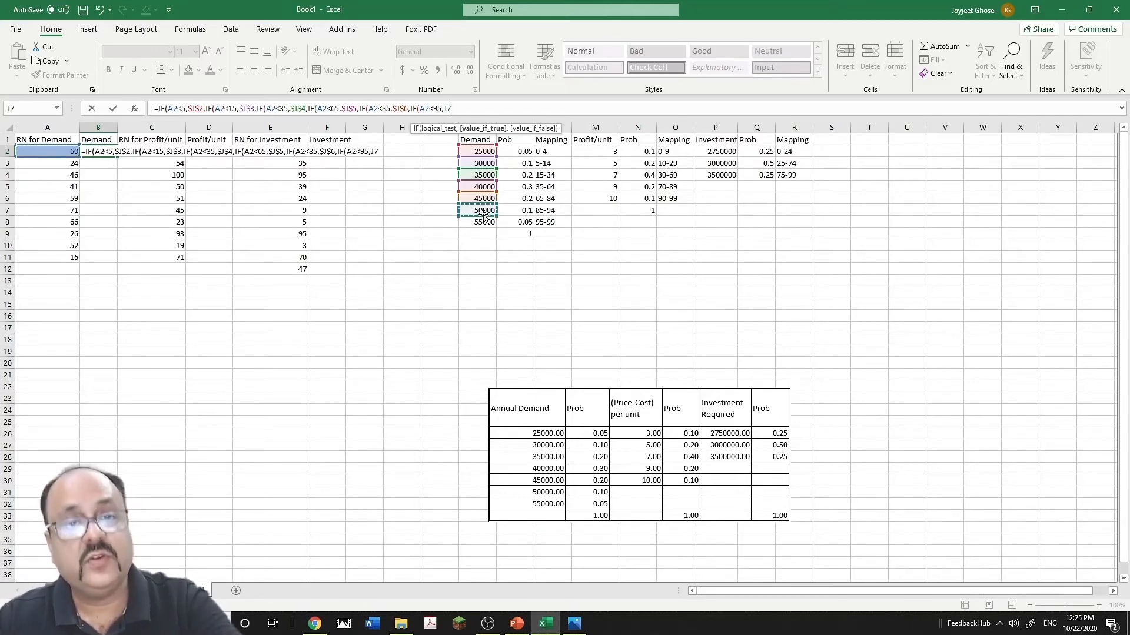
{"action": "key", "text": "F4"}
{"action": "type", "text": ","}
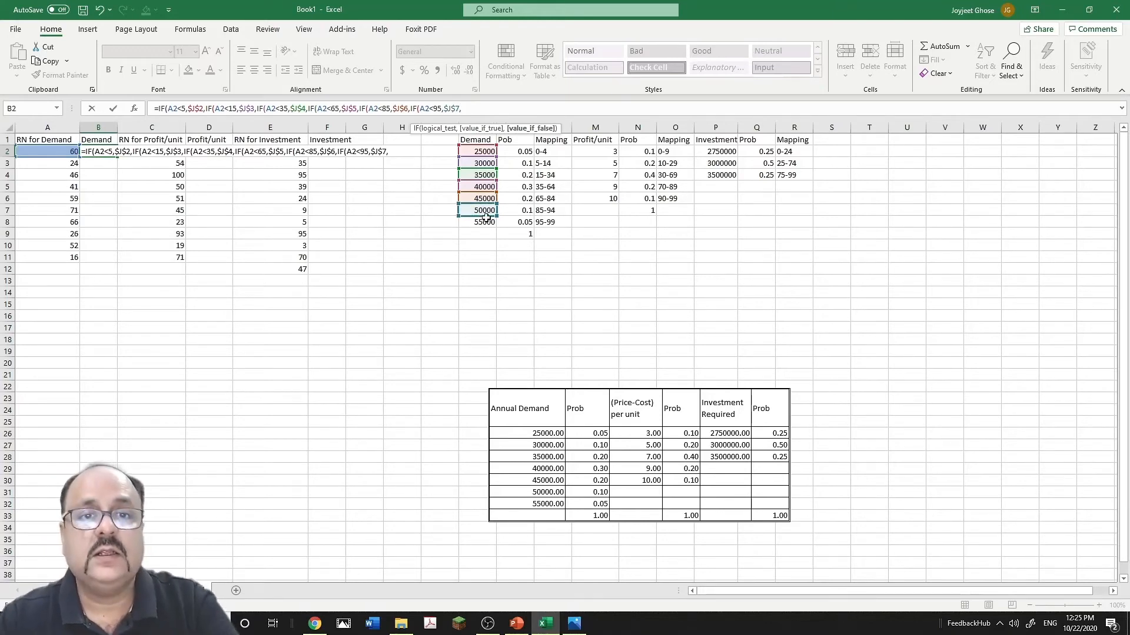
- Finish the B2 formula with $J$8 as the final false value, close all nested IFs and accept the suggested parenthesis correction
{"action": "left_click", "coordinate": [483, 222]}
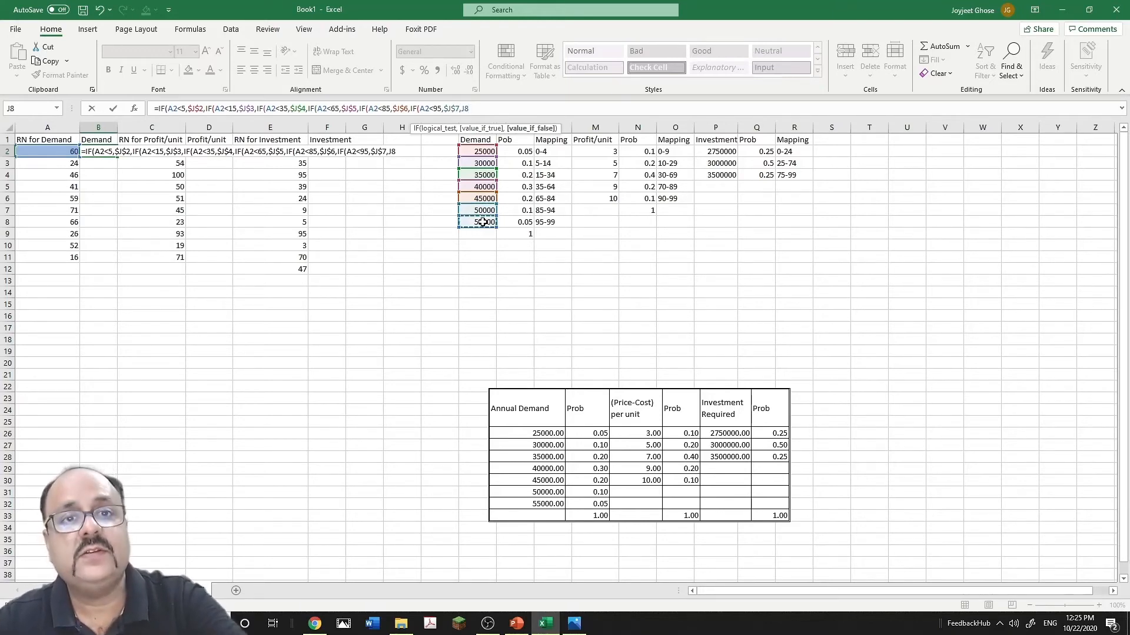
{"action": "key", "text": "F4"}
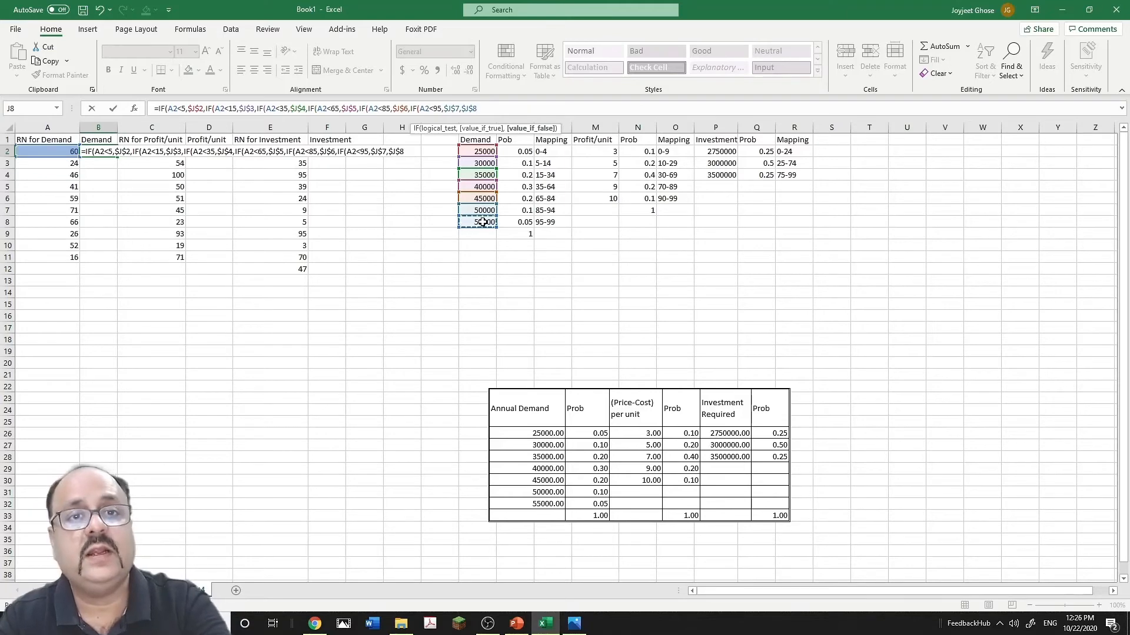
{"action": "type", "text": "))))))"}
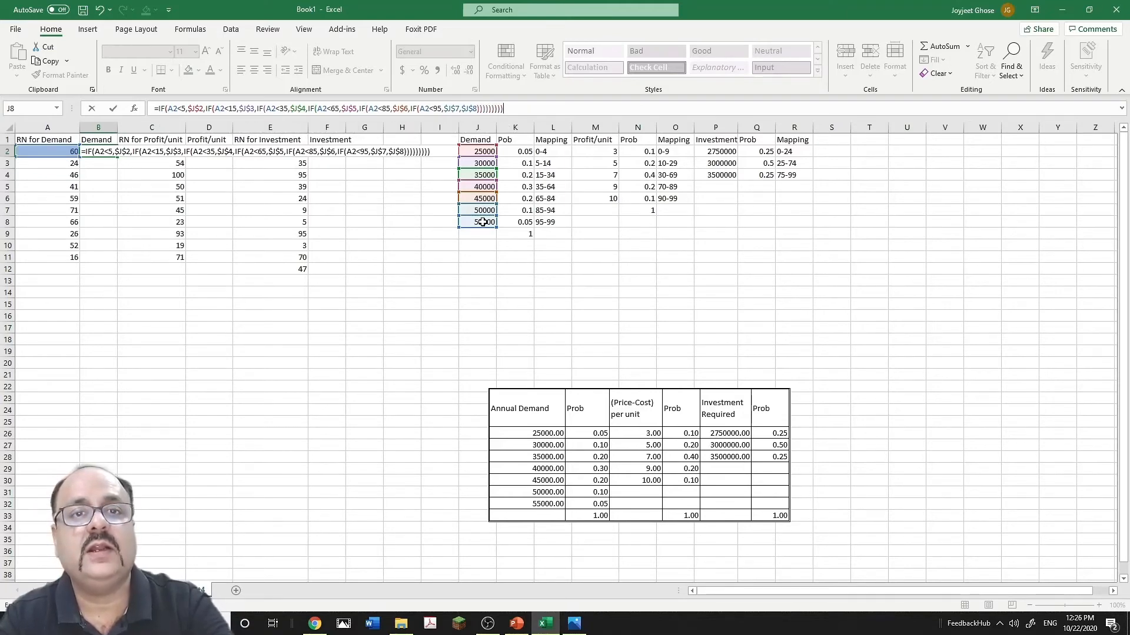
{"action": "key", "text": "Return"}
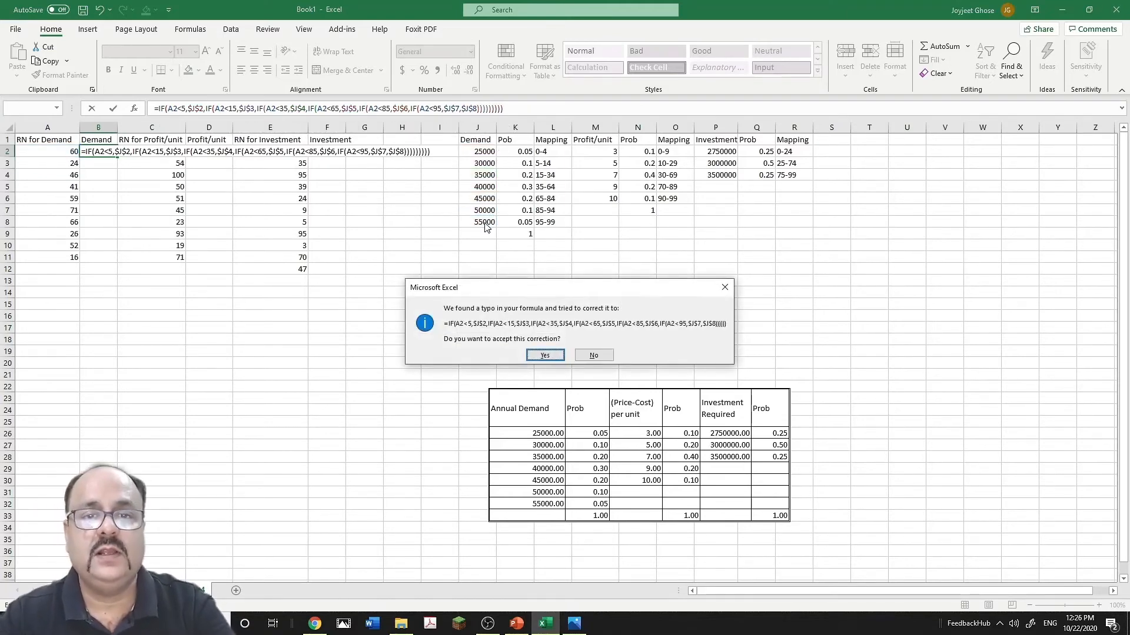
{"action": "left_click", "coordinate": [546, 356]}
- Fill the Demand formula from B2 down through B11
{"action": "left_click", "coordinate": [98, 152]}
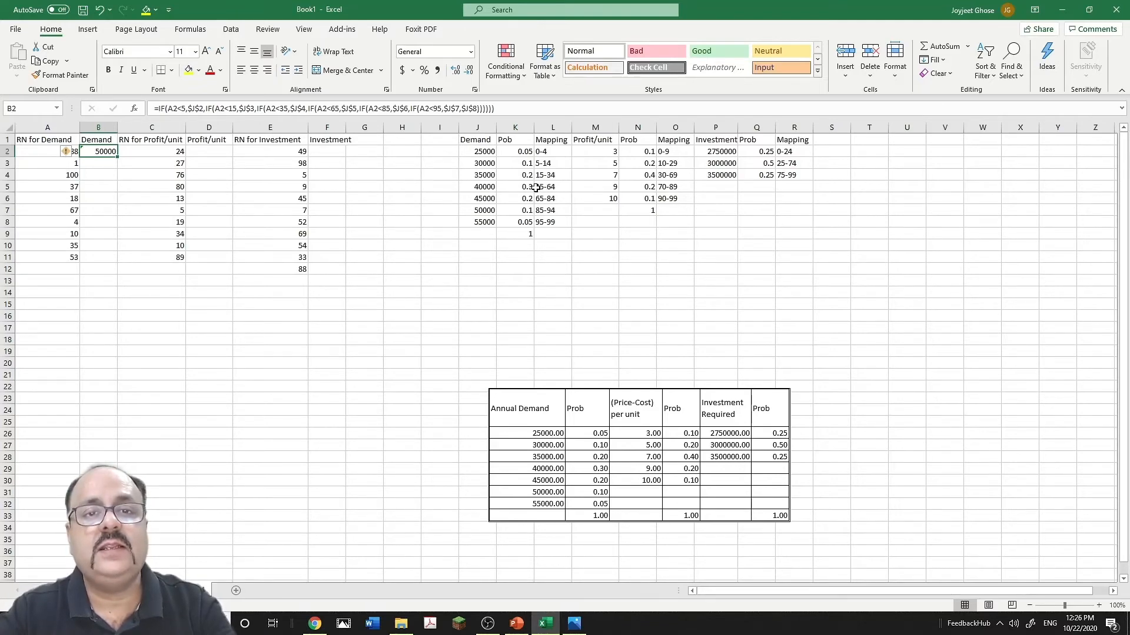
{"action": "left_click", "coordinate": [105, 165]}
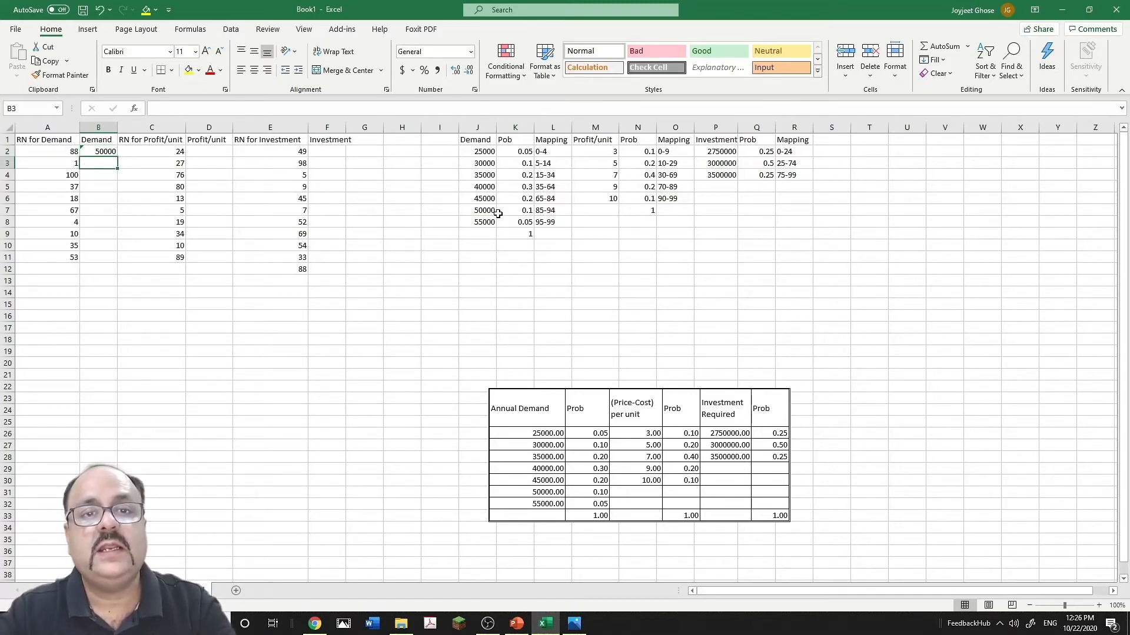
{"action": "left_click", "coordinate": [101, 151]}
{"action": "left_click_drag", "start_coordinate": [117, 157], "coordinate": [118, 265]}
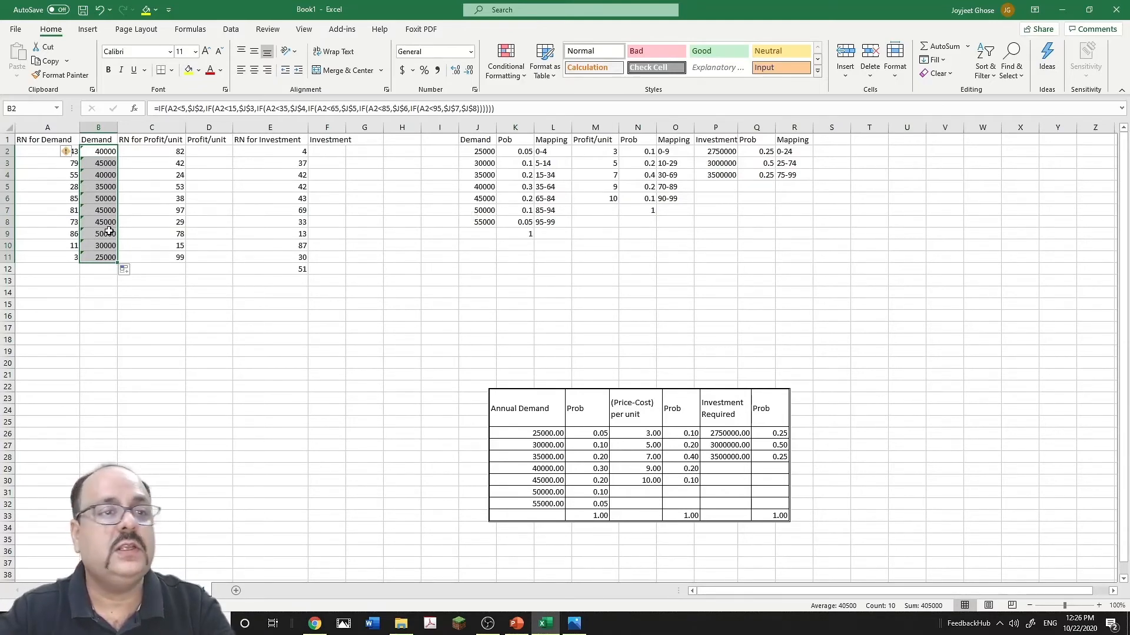
{"action": "left_click", "coordinate": [143, 280]}
{"action": "left_click", "coordinate": [212, 148]}
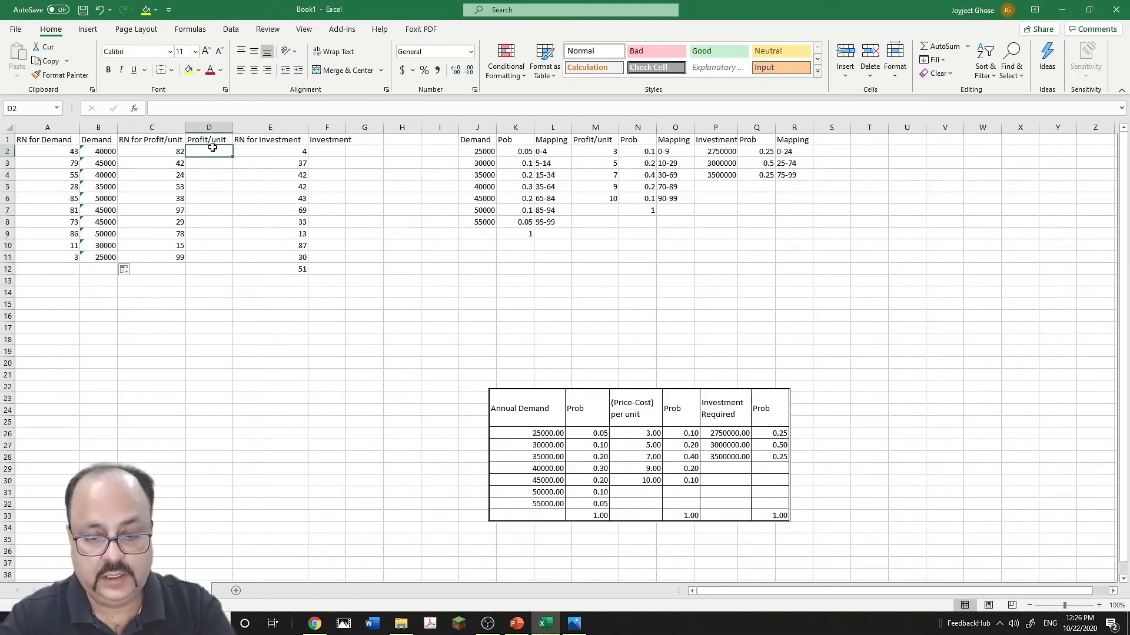
{"action": "type", "text": "=if"}
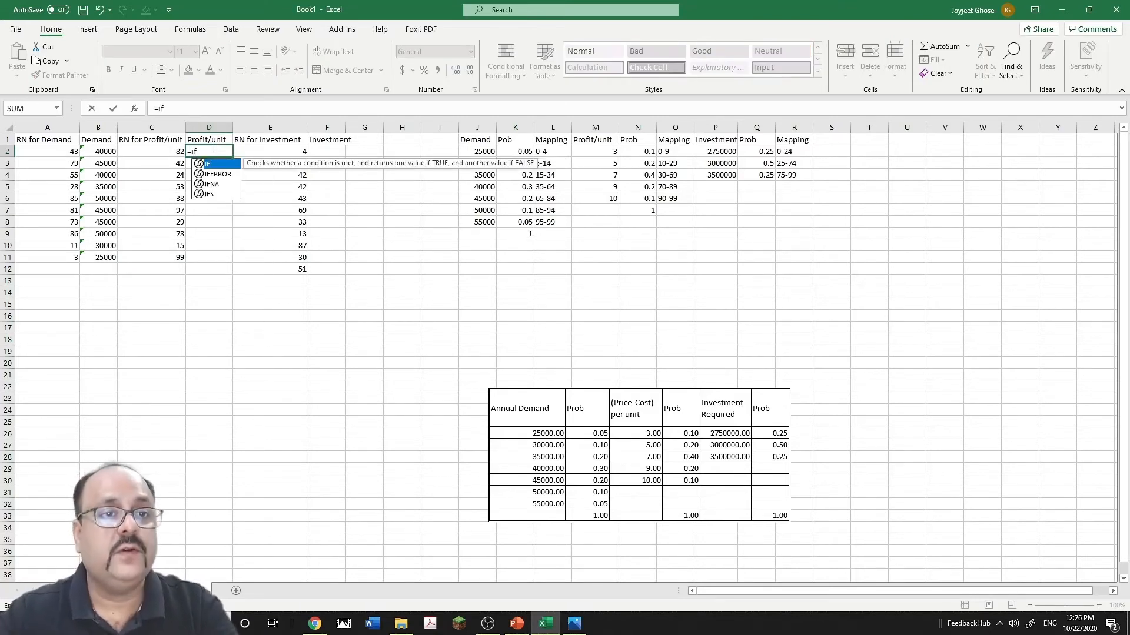
{"action": "left_click", "coordinate": [168, 152]}
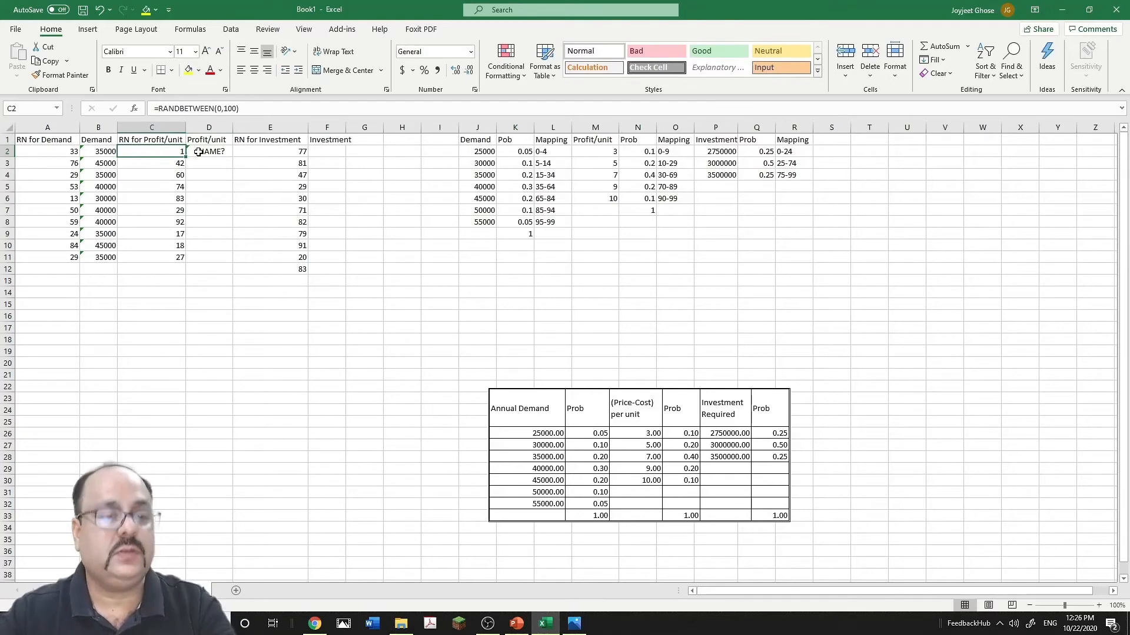
{"action": "left_click", "coordinate": [209, 151]}
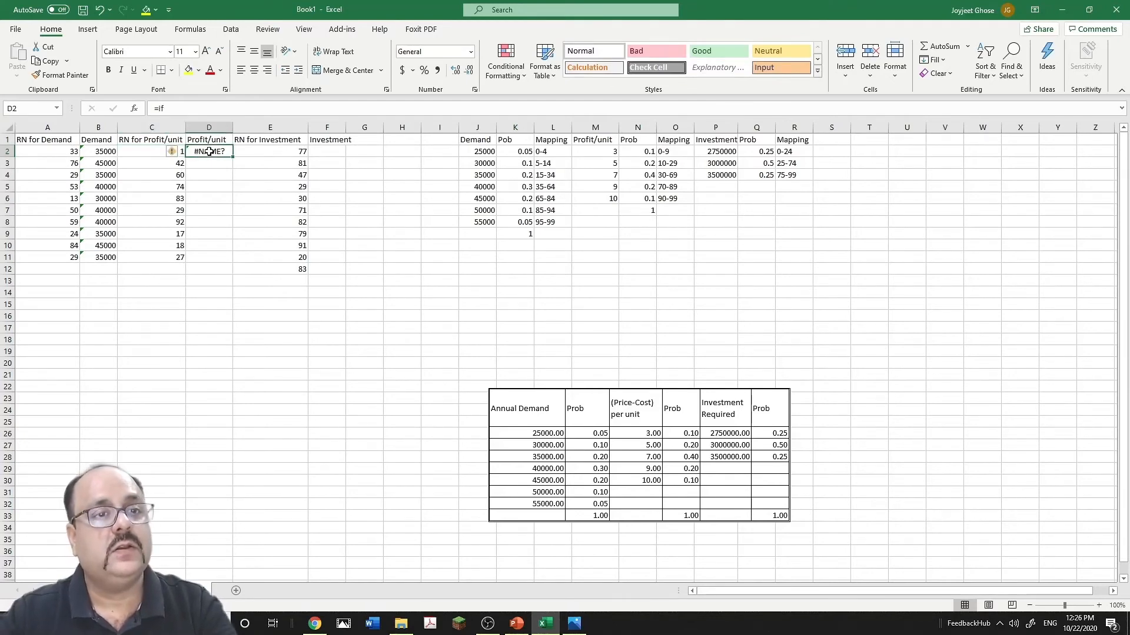
{"action": "key", "text": "BackSpace"}
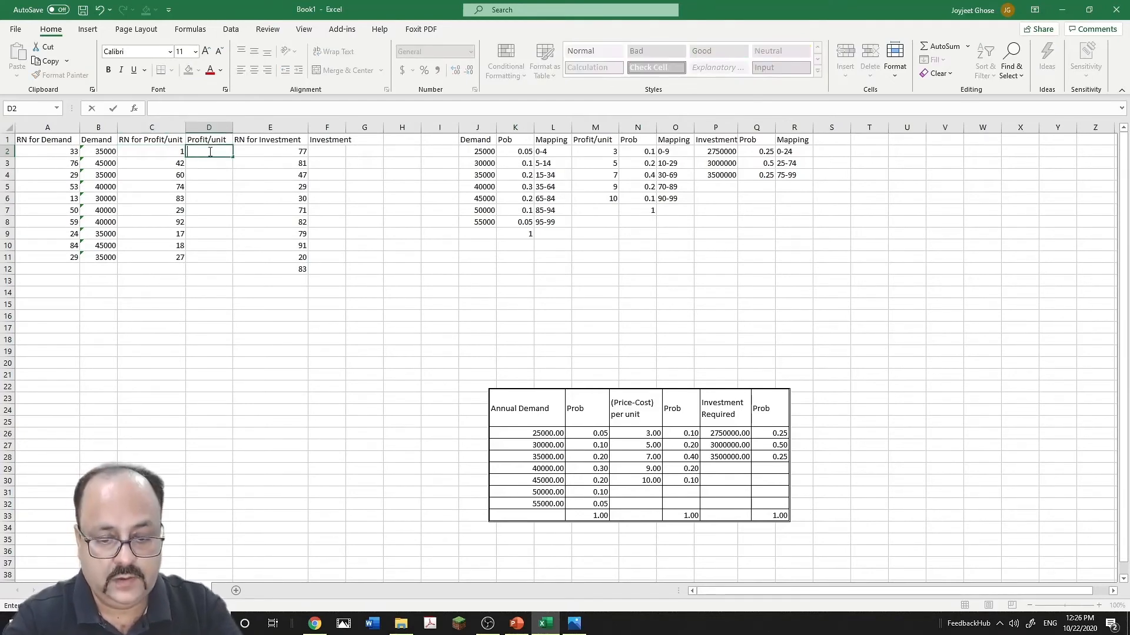
- Start the Profit/unit formula in D2 with an IF that returns the absolute reference $M$2 when C2<10
{"action": "type", "text": "=if"}
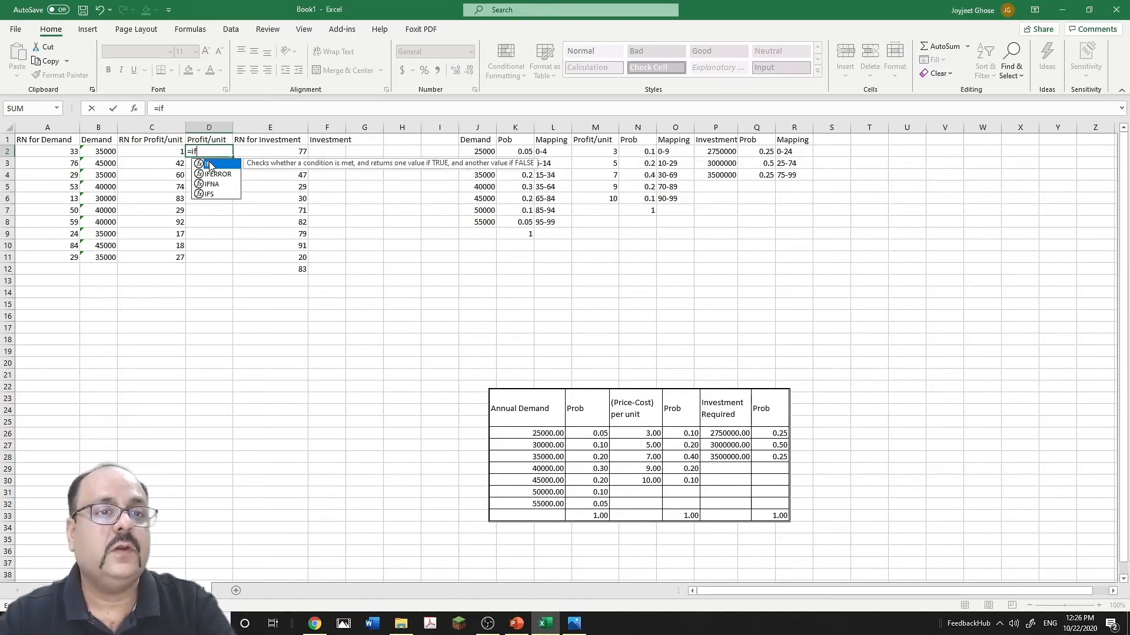
{"action": "type", "text": "("}
{"action": "left_click", "coordinate": [168, 152]}
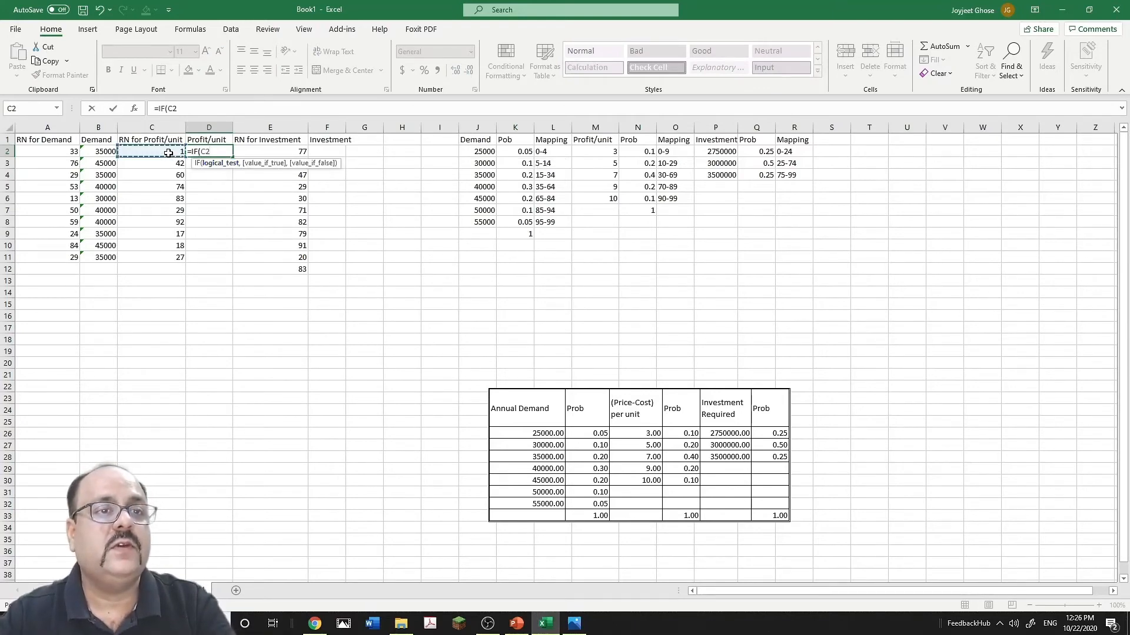
{"action": "type", "text": "<10"}
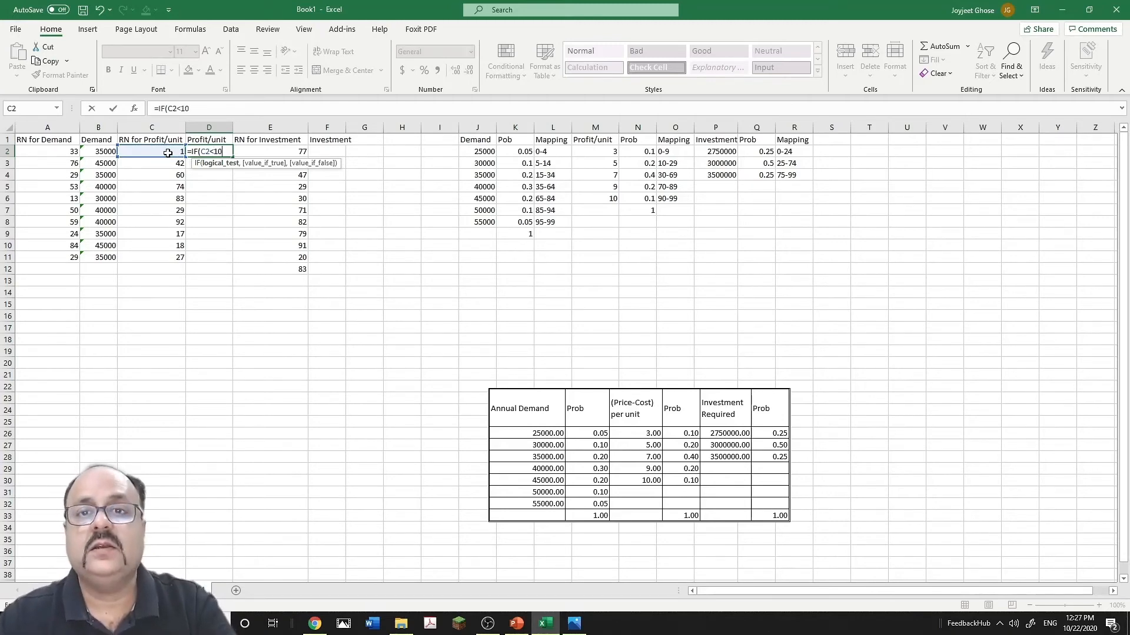
{"action": "left_click", "coordinate": [607, 152]}
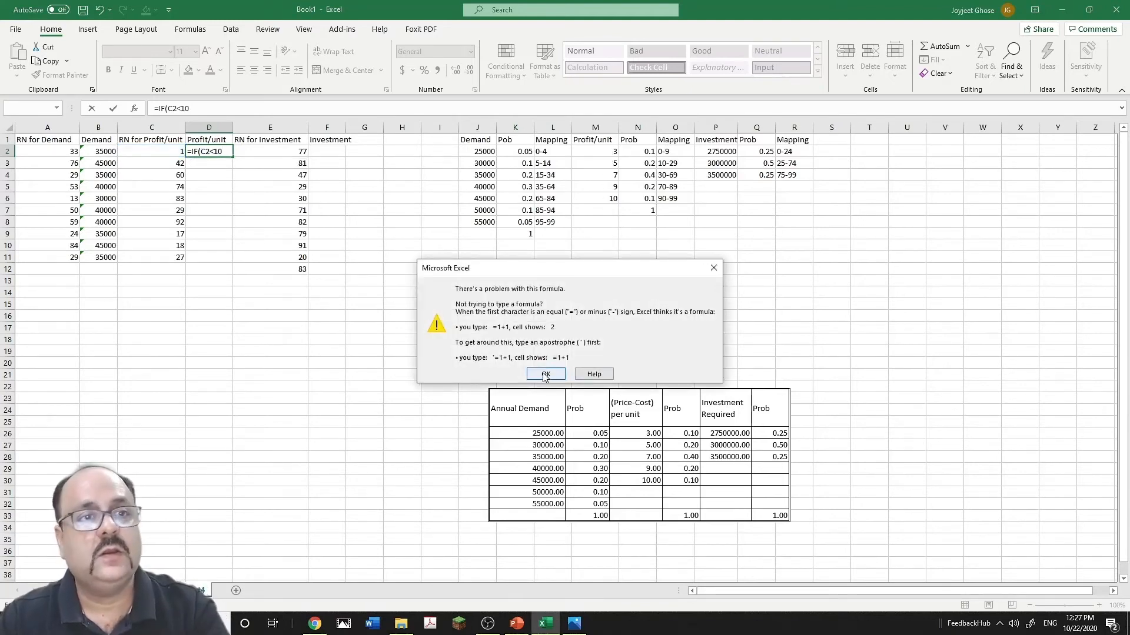
{"action": "left_click", "coordinate": [546, 374]}
{"action": "left_click", "coordinate": [206, 106]}
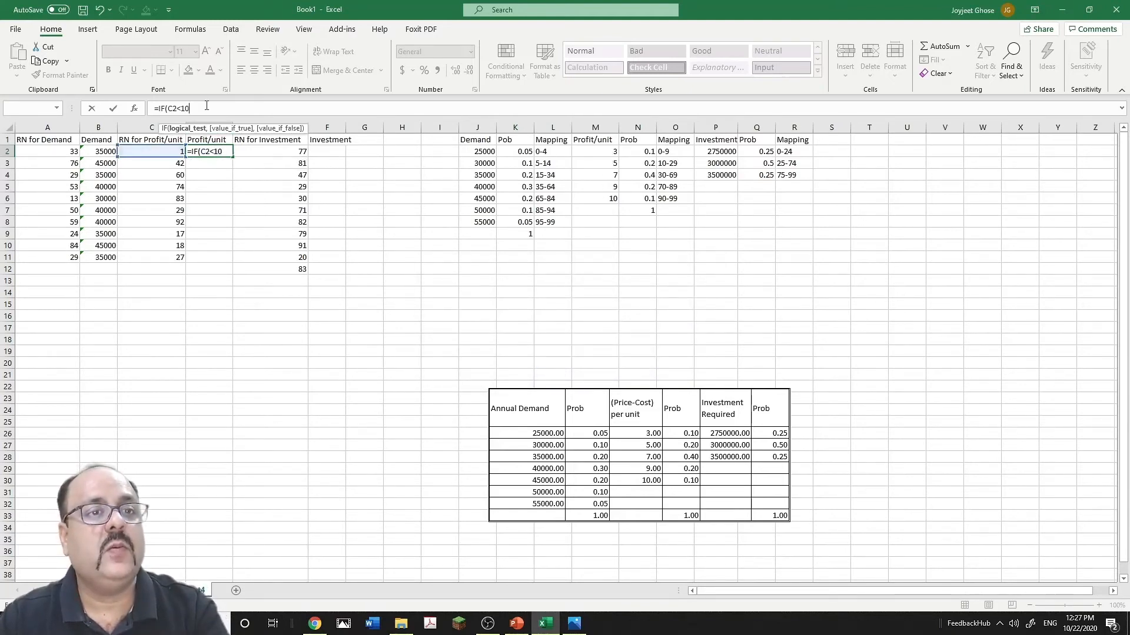
{"action": "type", "text": ","}
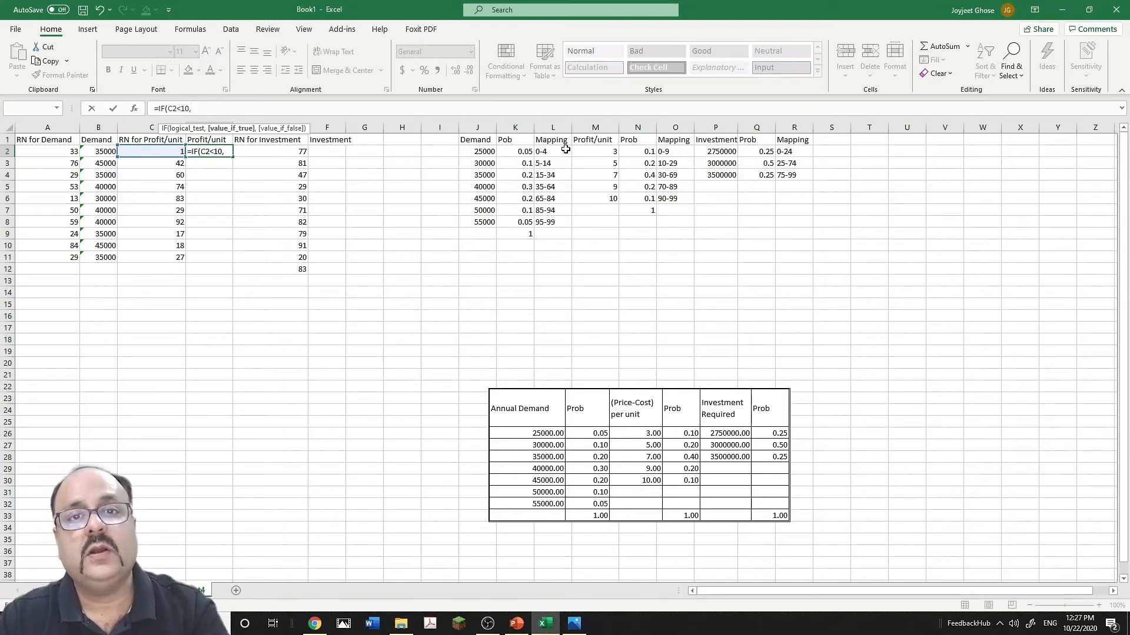
{"action": "left_click", "coordinate": [607, 153]}
{"action": "key", "text": "F4"}
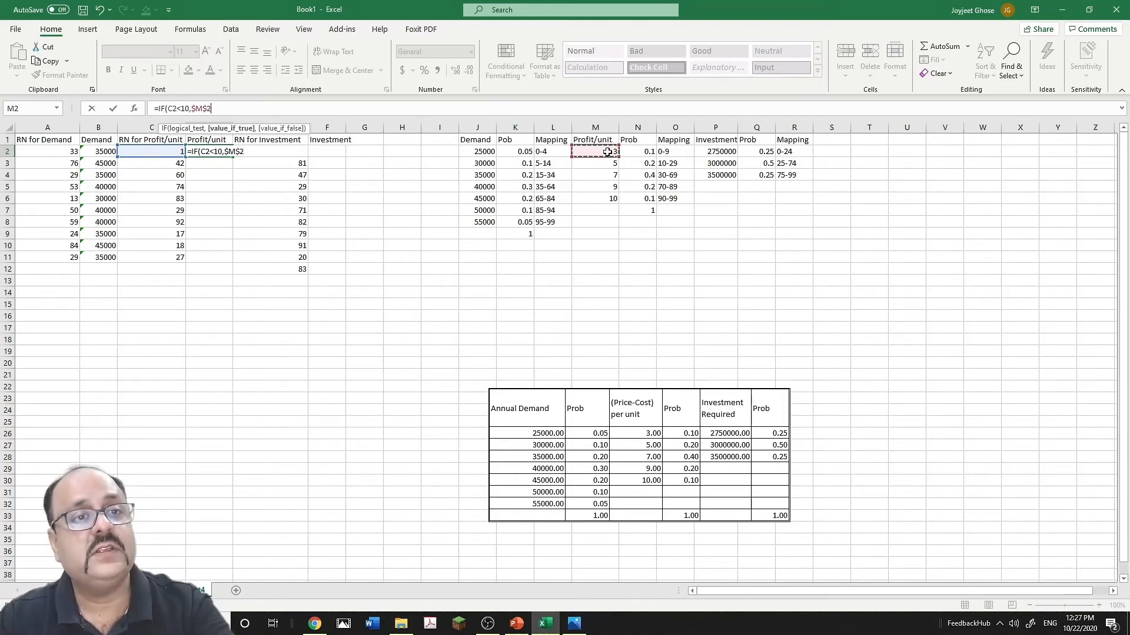
{"action": "type", "text": ","}
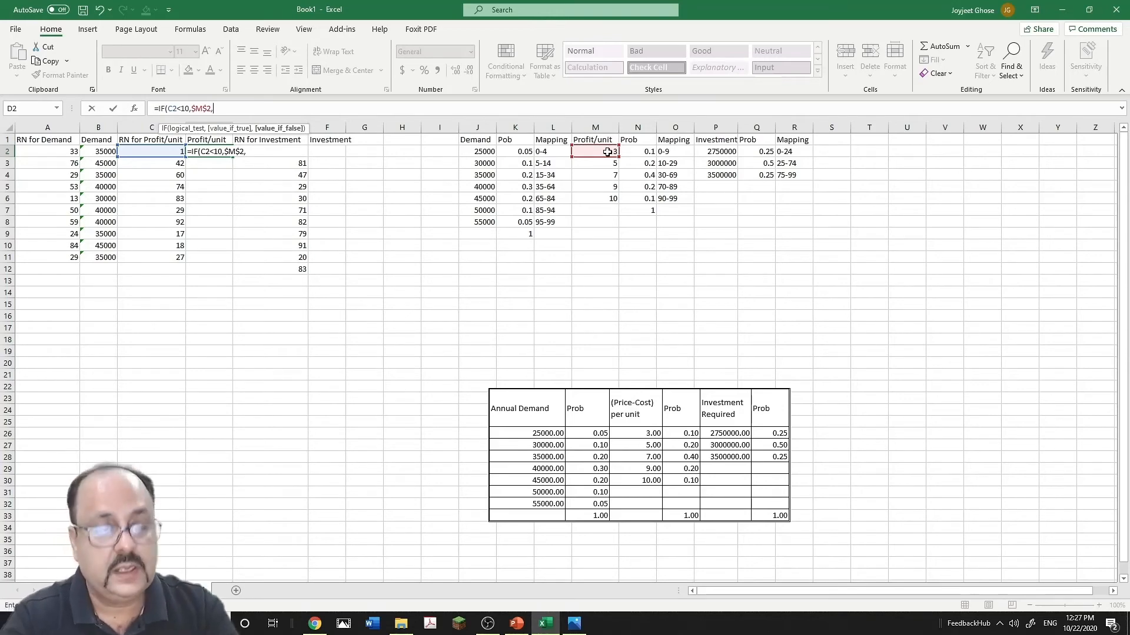
- Add a second nested IF to the D2 formula that returns $M$3 when C2<30
{"action": "type", "text": "if"}
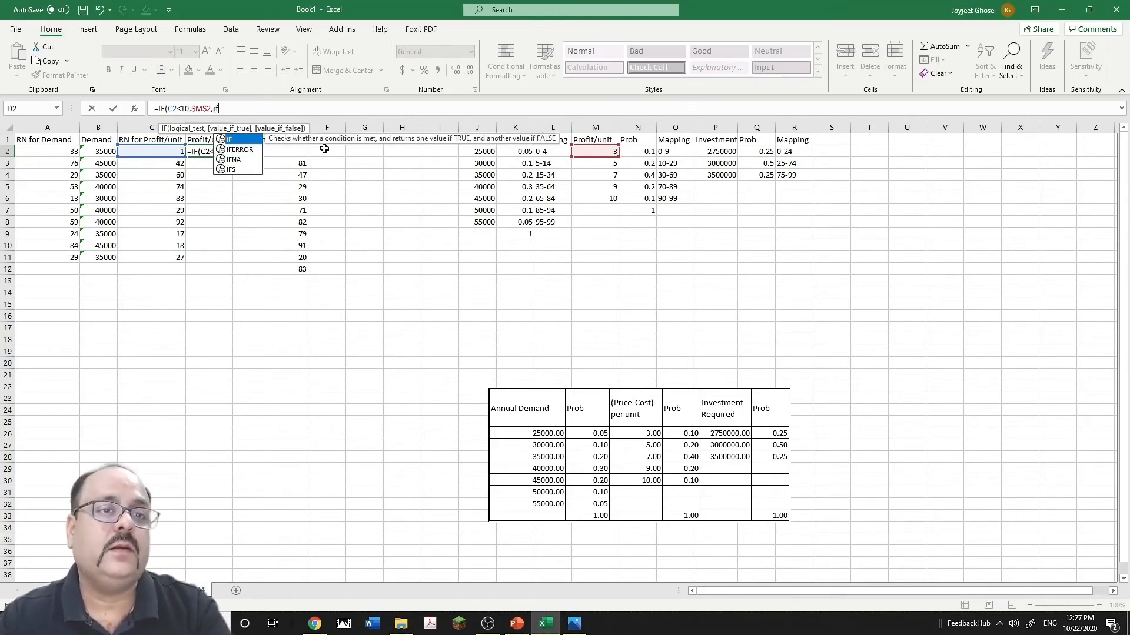
{"action": "double_click", "coordinate": [230, 140]}
{"action": "left_click", "coordinate": [171, 150]}
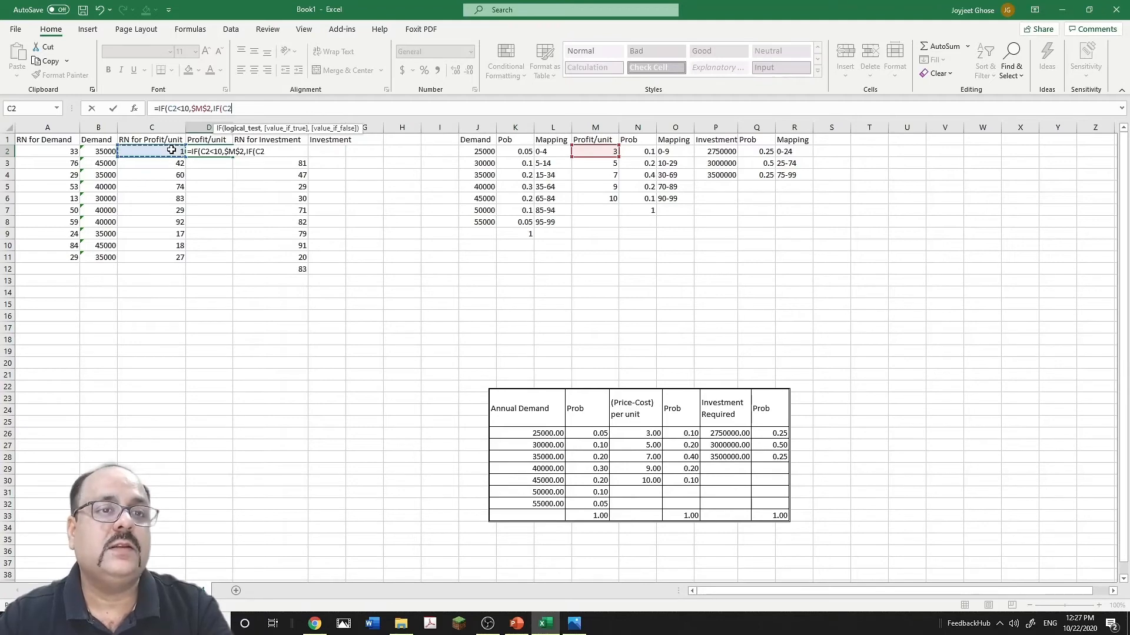
{"action": "type", "text": "<10"}
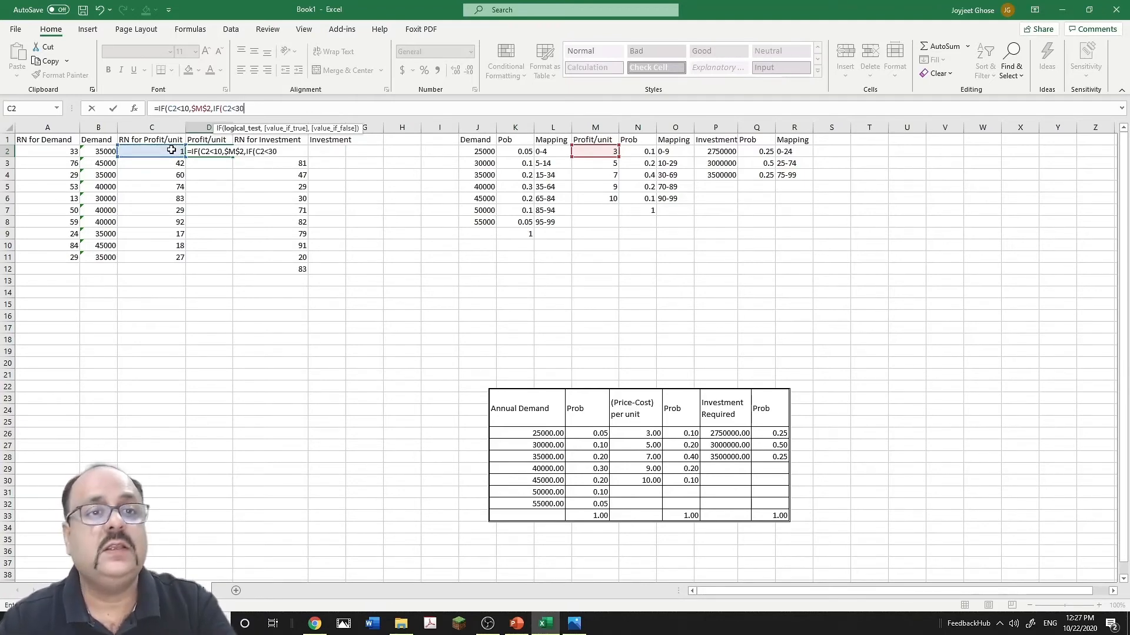
{"action": "type", "text": ","}
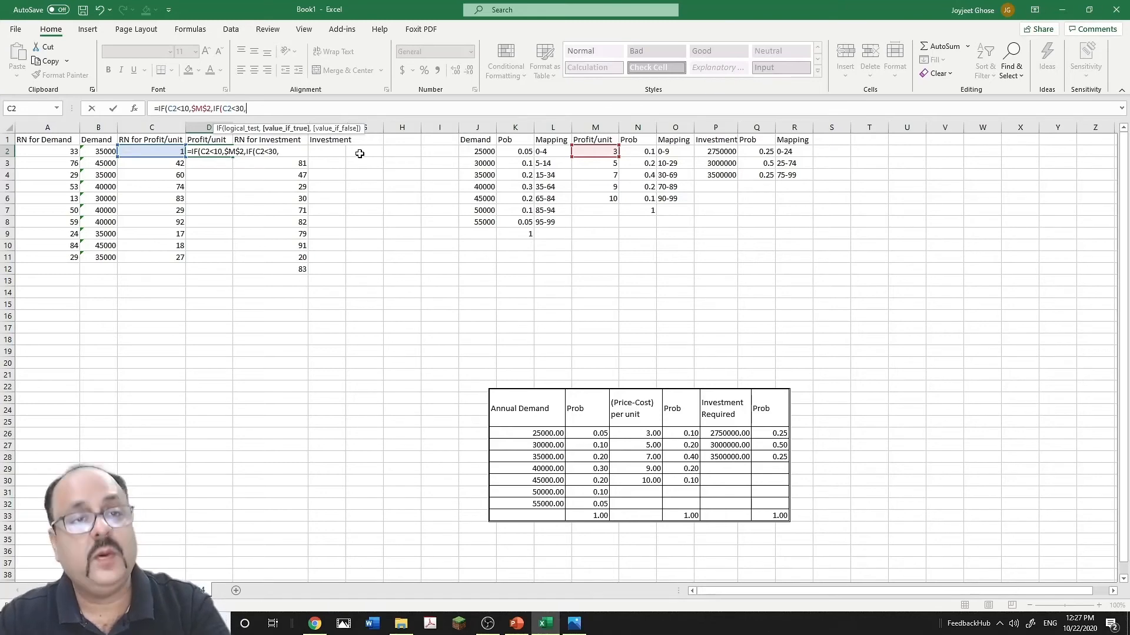
{"action": "left_click", "coordinate": [613, 164]}
{"action": "key", "text": "F4"}
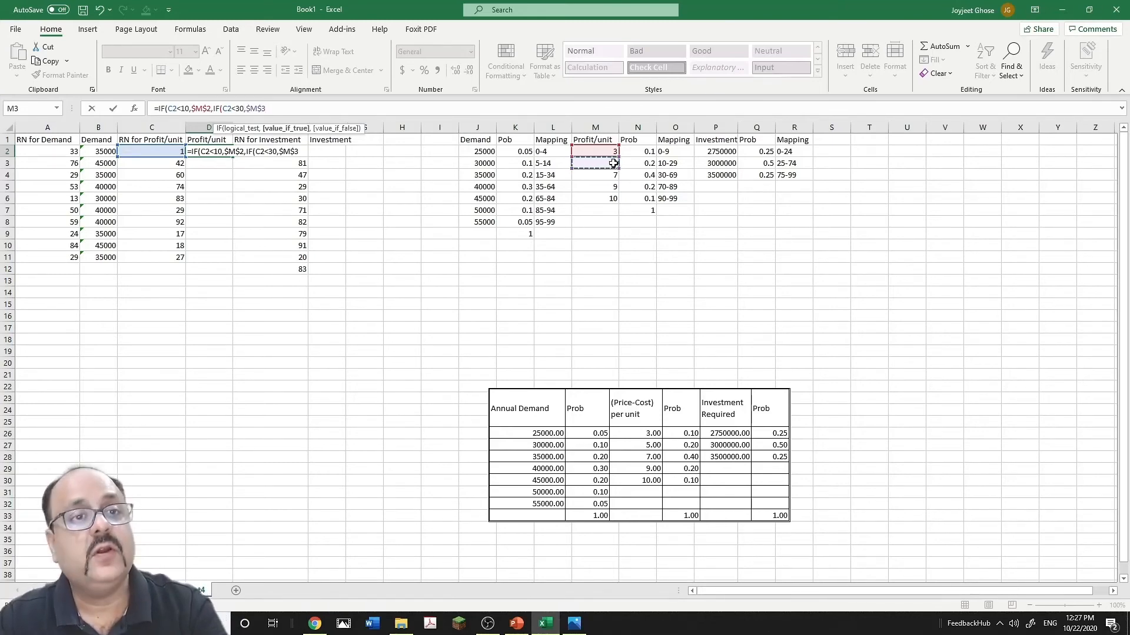
{"action": "type", "text": ","}
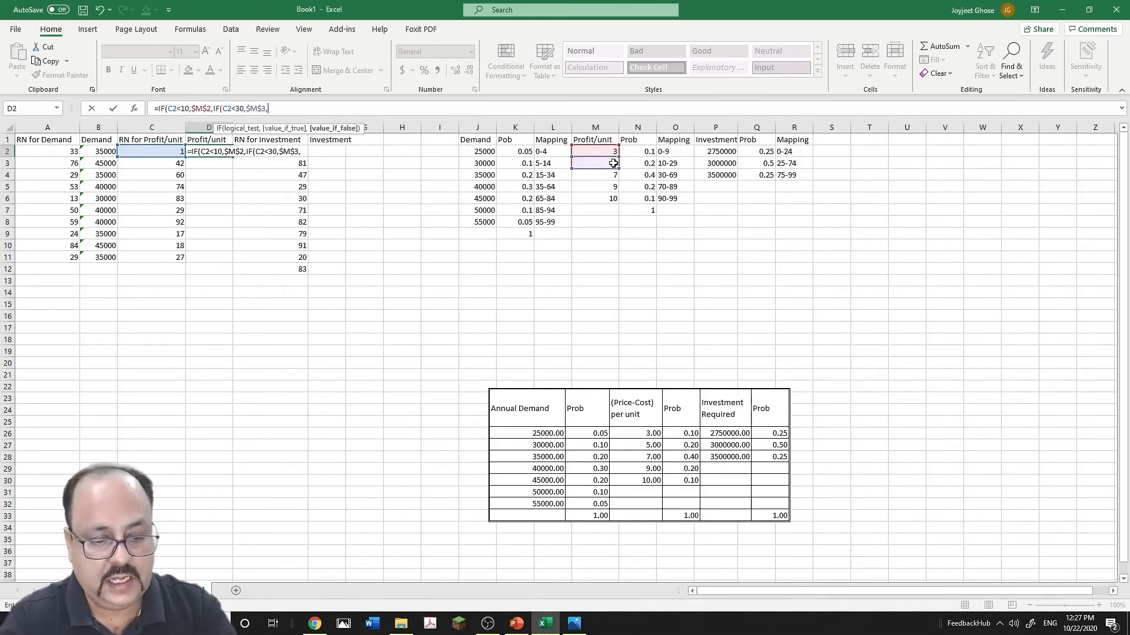
- Add a third nested IF to the D2 formula that returns $M$4 when C2<70
{"action": "type", "text": "IF"}
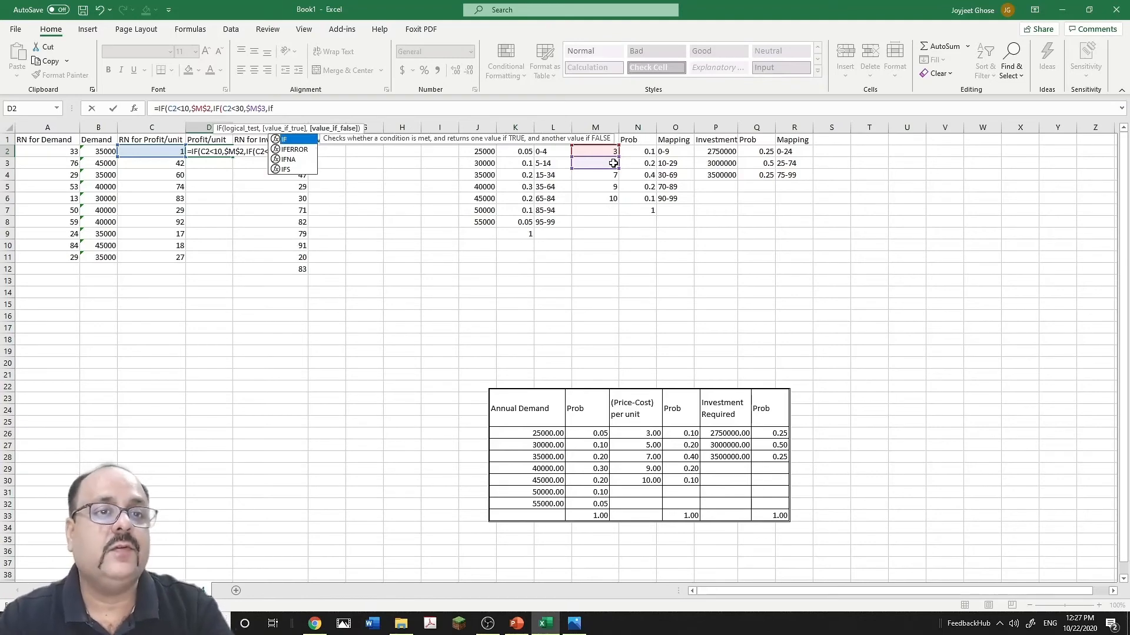
{"action": "double_click", "coordinate": [293, 139]}
{"action": "left_click", "coordinate": [171, 151]}
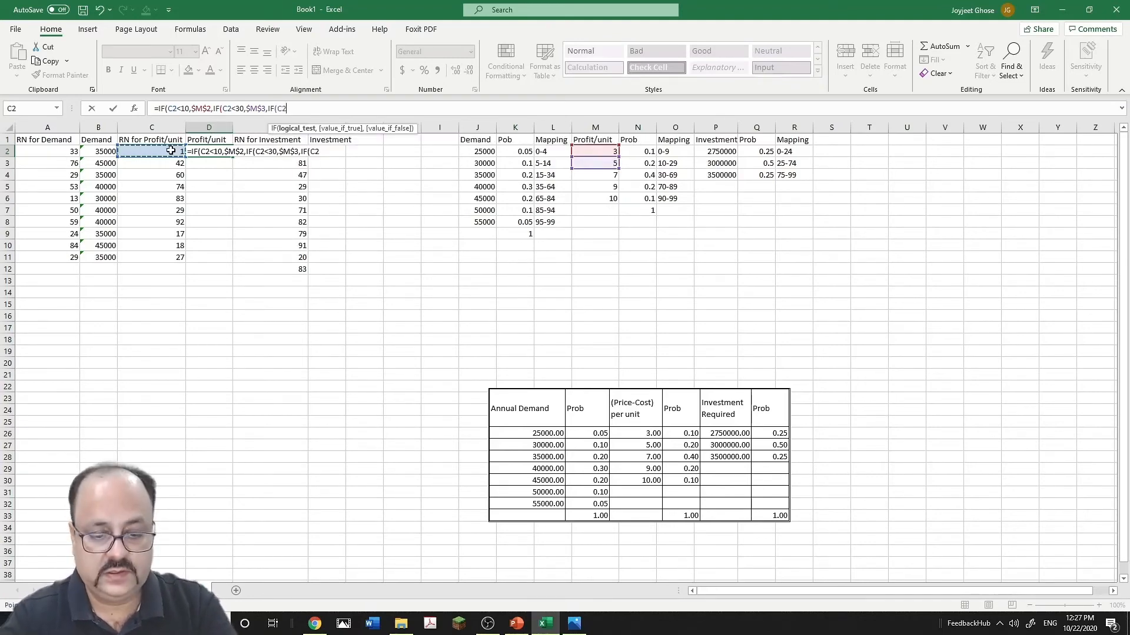
{"action": "type", "text": "<10"}
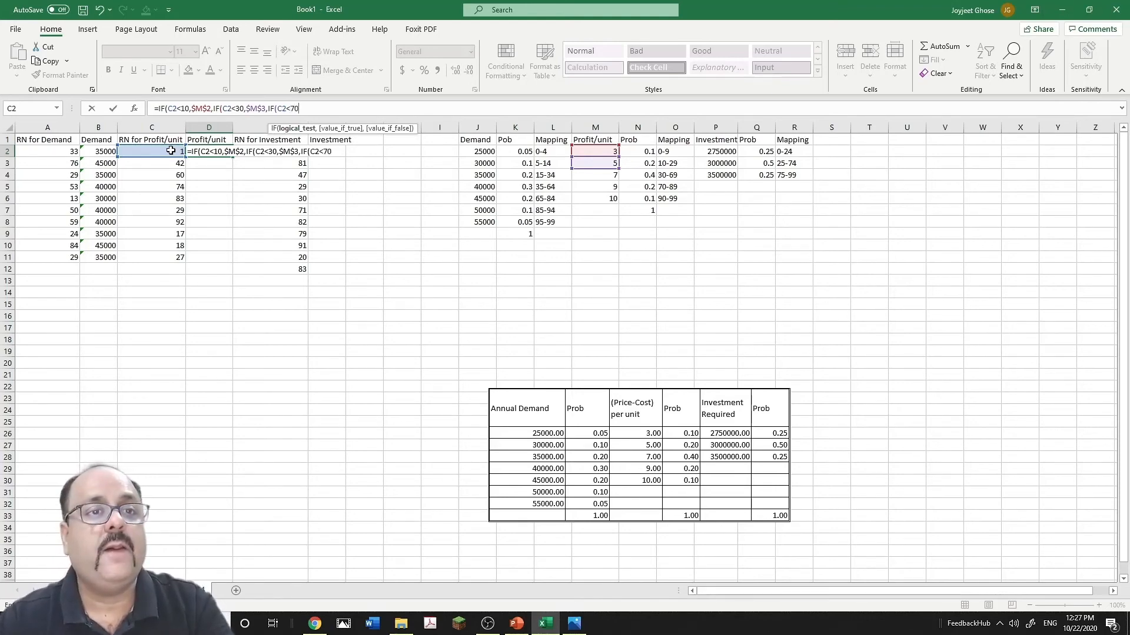
{"action": "type", "text": ","}
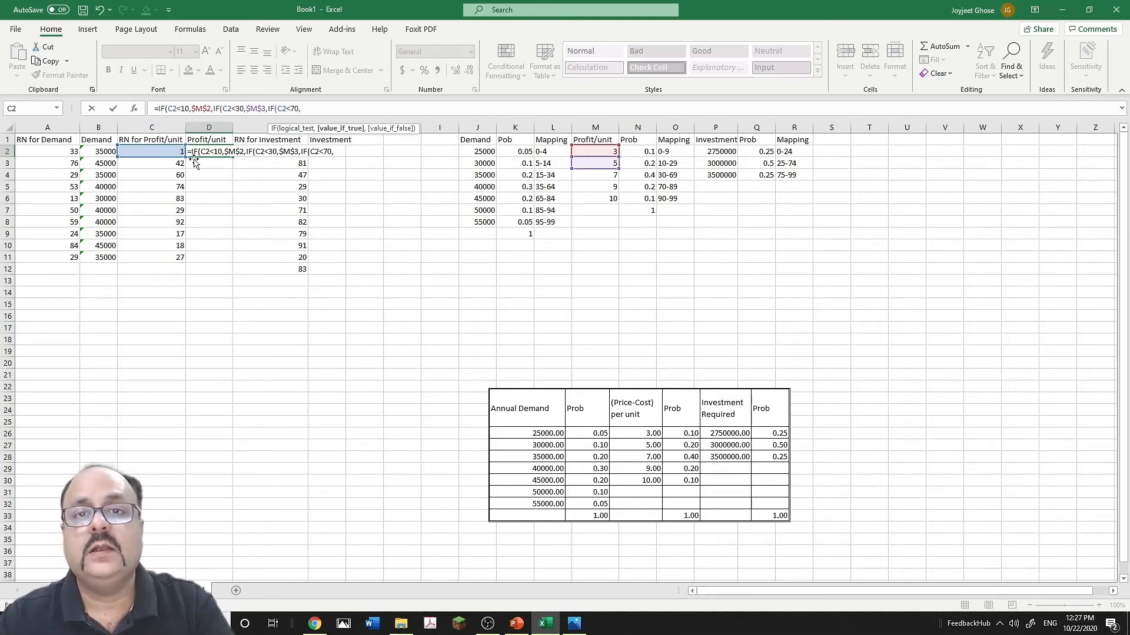
{"action": "left_click", "coordinate": [589, 174]}
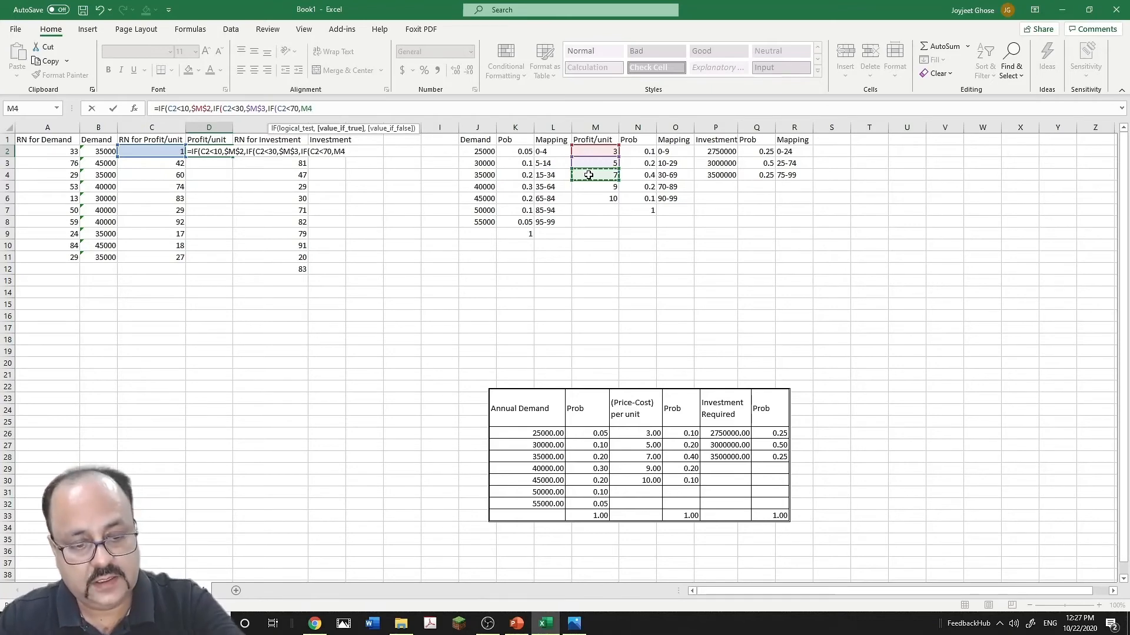
{"action": "key", "text": "F4"}
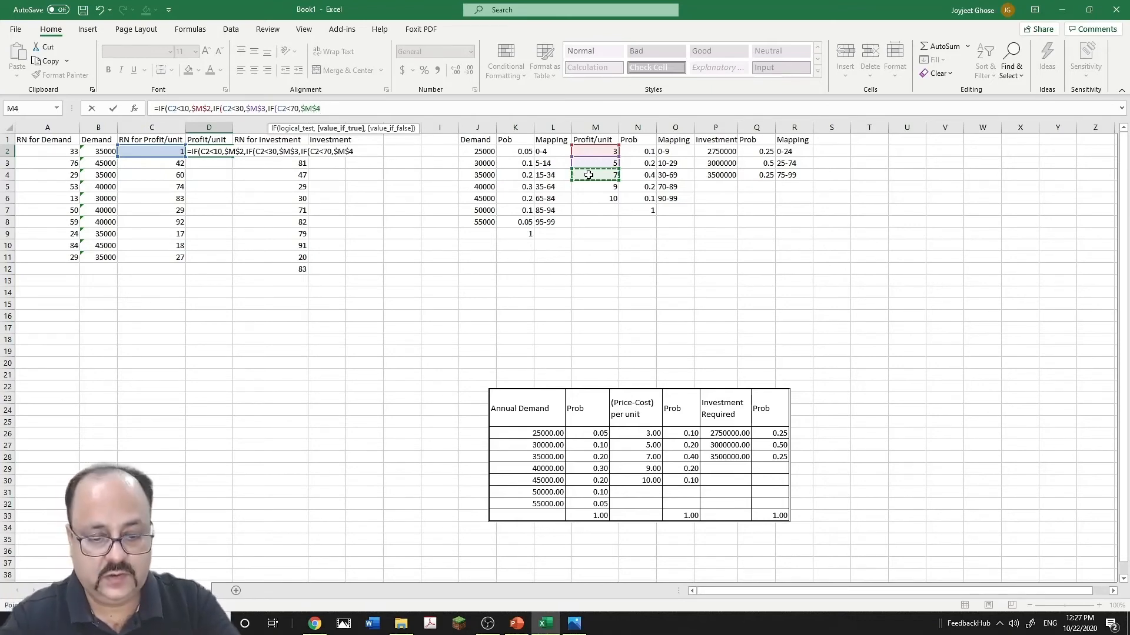
- Add a fourth nested IF to the D2 formula that returns $M$5 when C2<90
{"action": "type", "text": ",IF("}
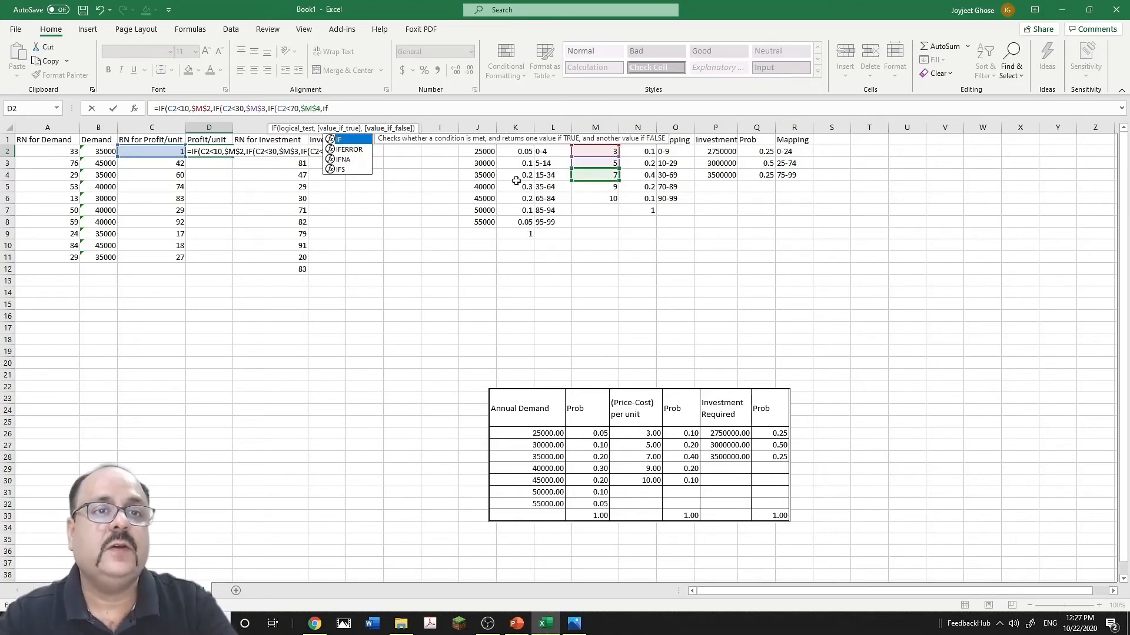
{"action": "left_click", "coordinate": [159, 151]}
{"action": "type", "text": "<90"}
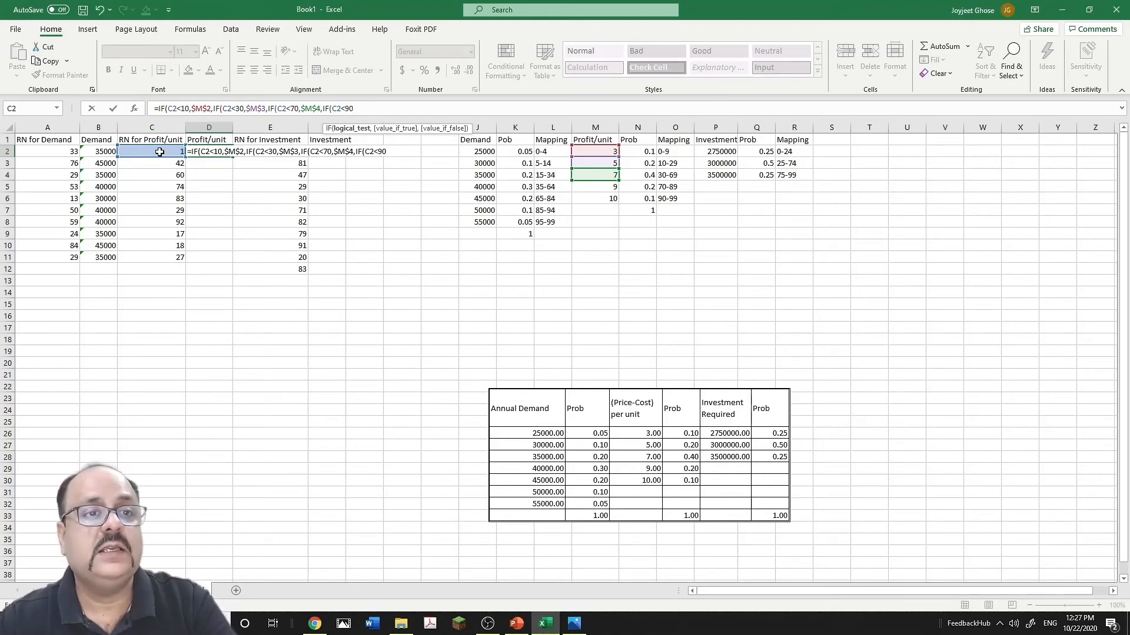
{"action": "left_click", "coordinate": [605, 188]}
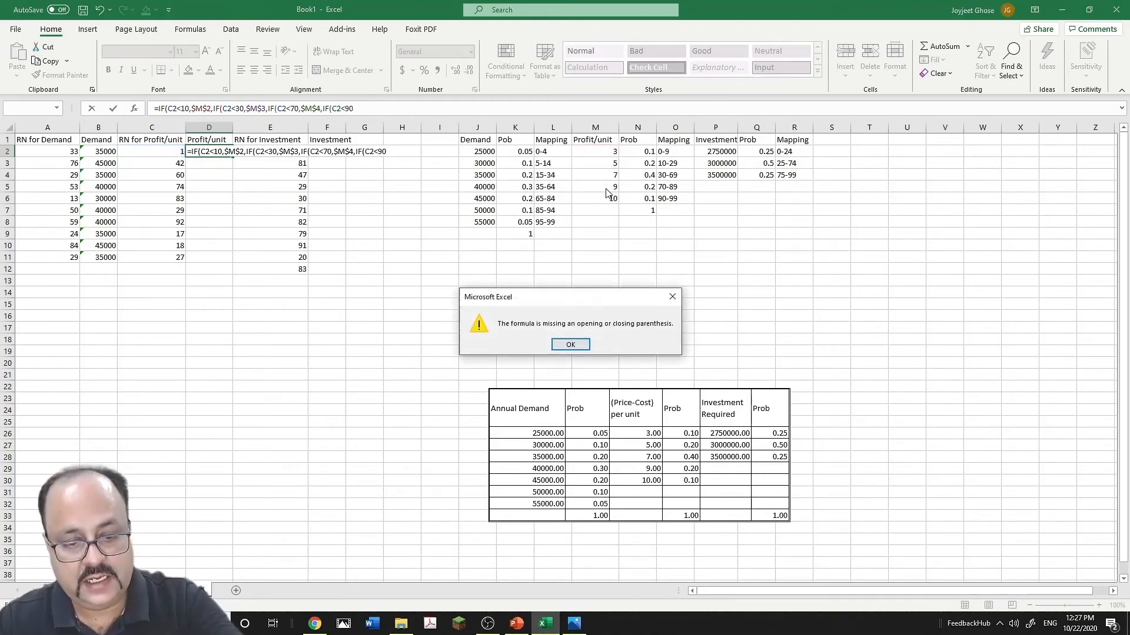
{"action": "left_click", "coordinate": [570, 344]}
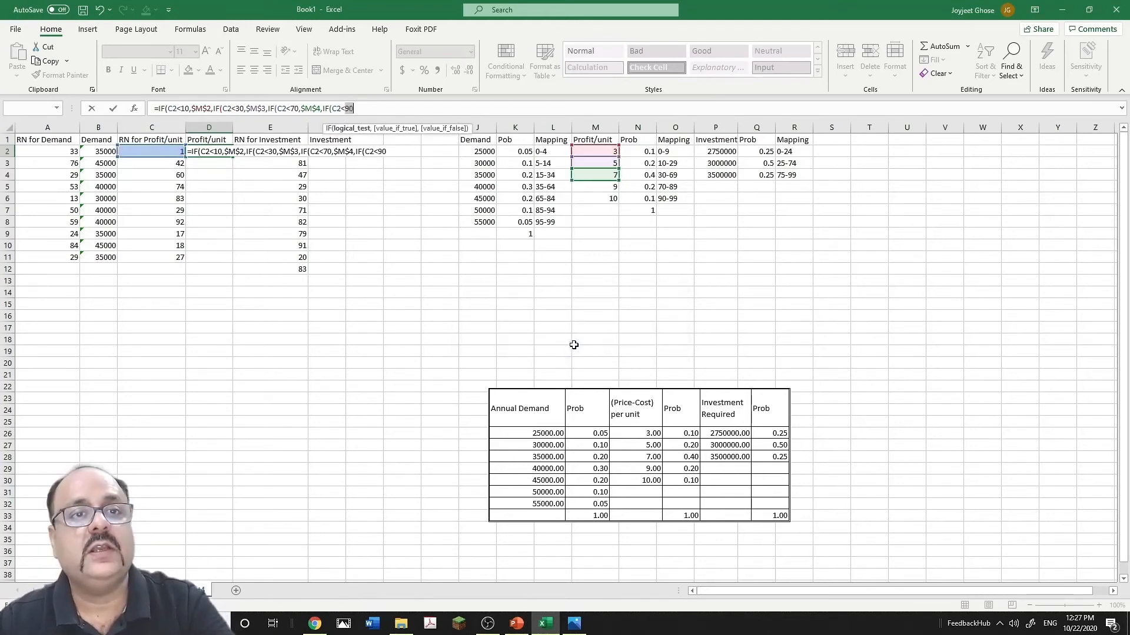
{"action": "left_click", "coordinate": [375, 112]}
{"action": "type", "text": ","}
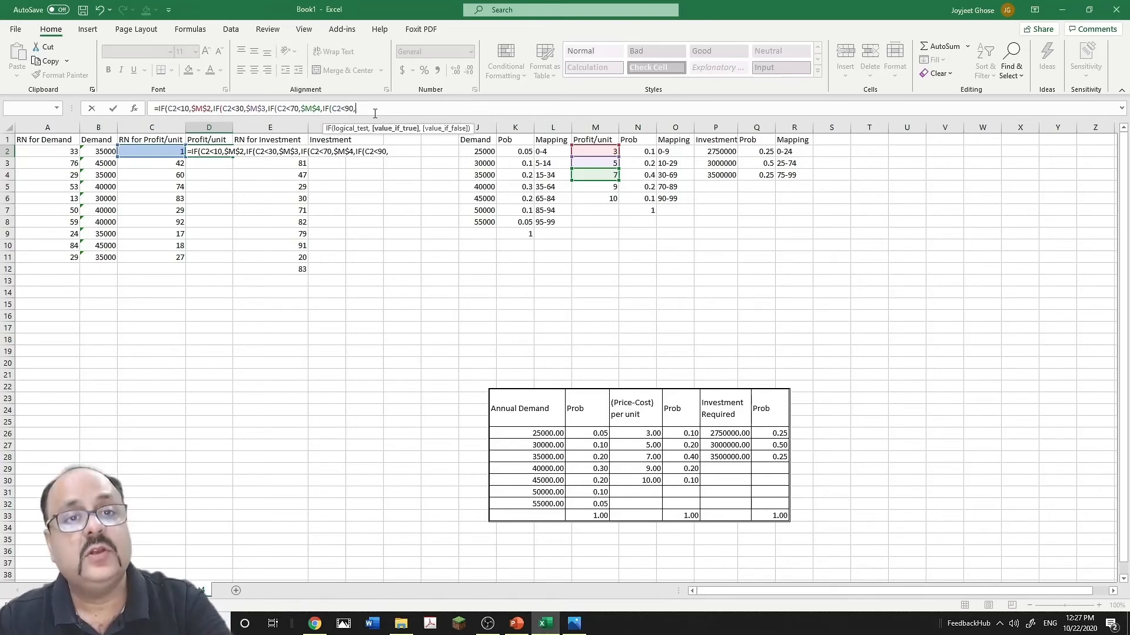
{"action": "left_click", "coordinate": [609, 189]}
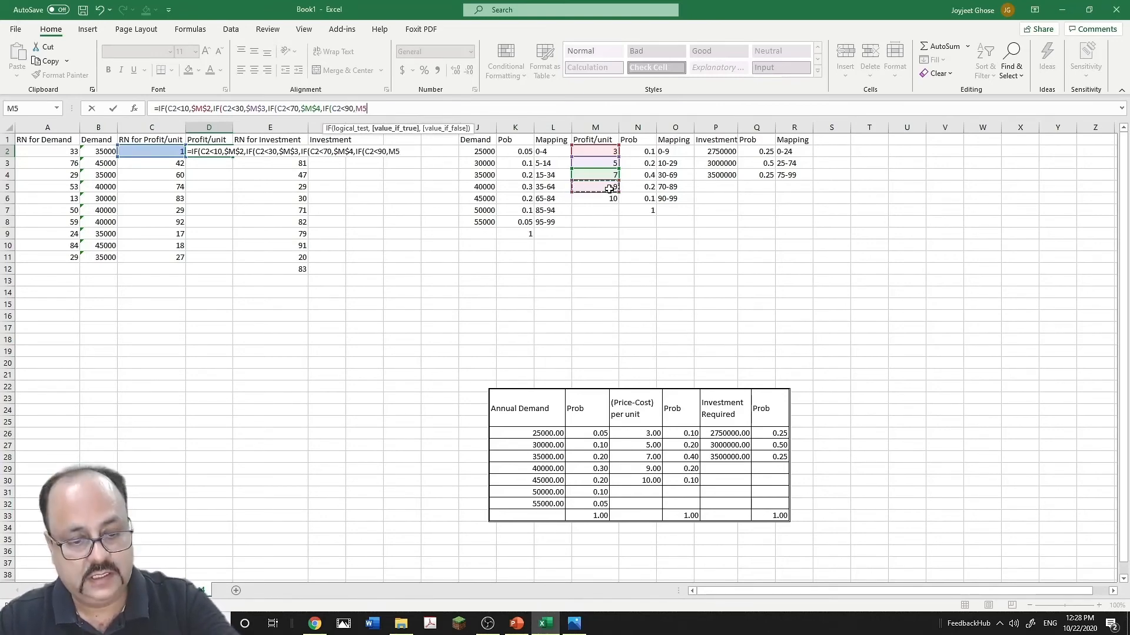
{"action": "key", "text": "F4"}
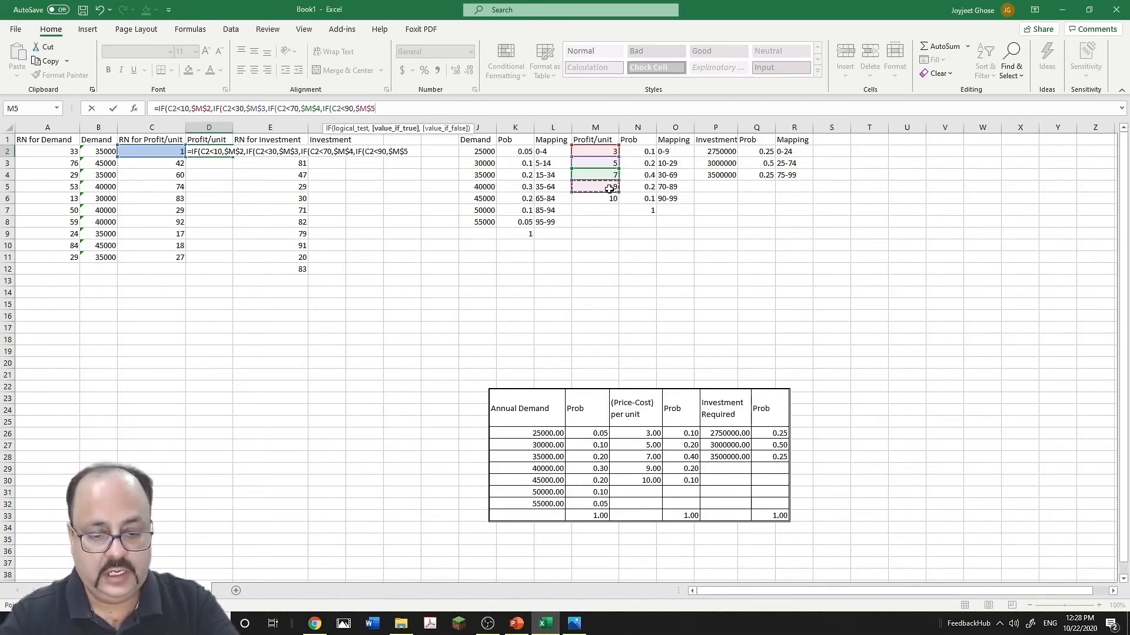
{"action": "type", "text": ","}
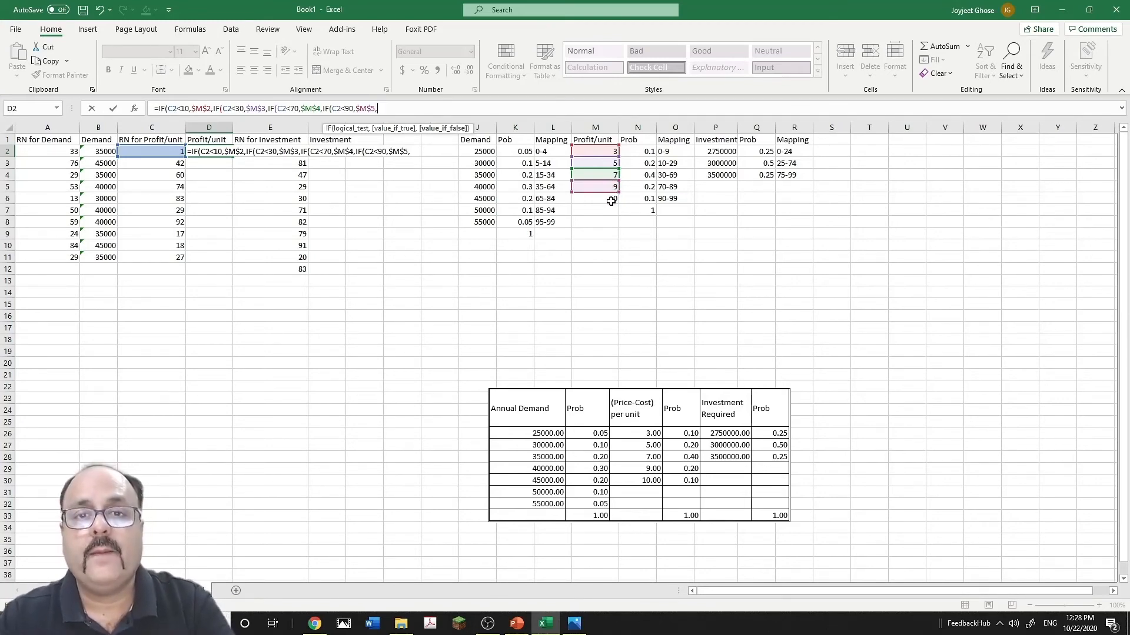
- Finish the D2 formula with $M$6 as the final false value, close all nested IFs and accept the suggested parenthesis correction
{"action": "left_click", "coordinate": [612, 201]}
{"action": "key", "text": "F4"}
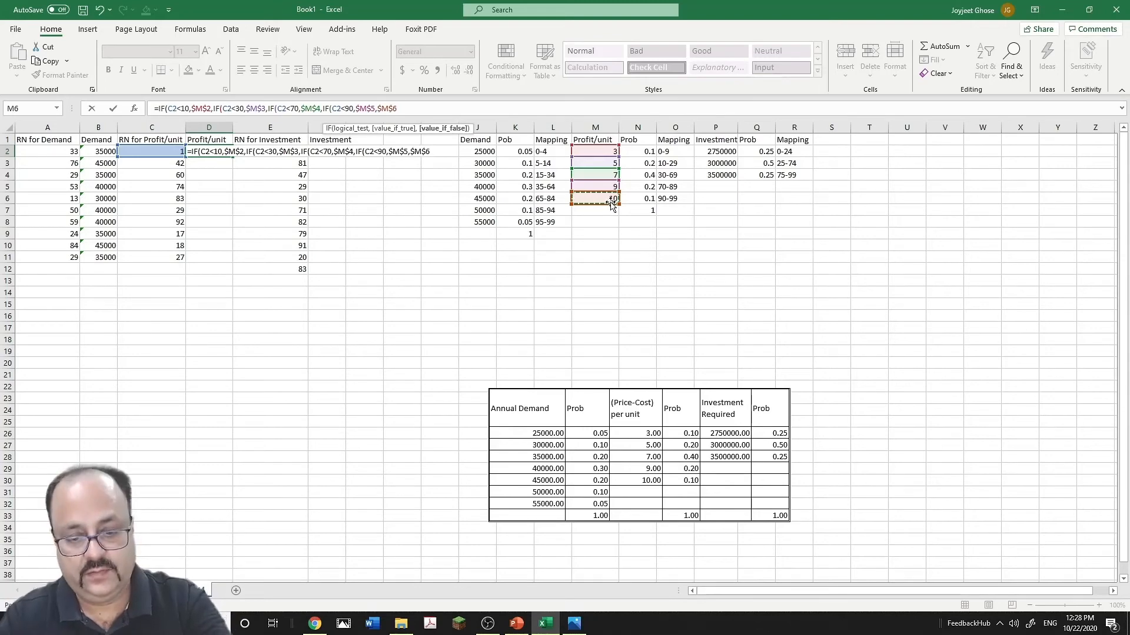
{"action": "type", "text": ")))))"}
{"action": "key", "text": "Return"}
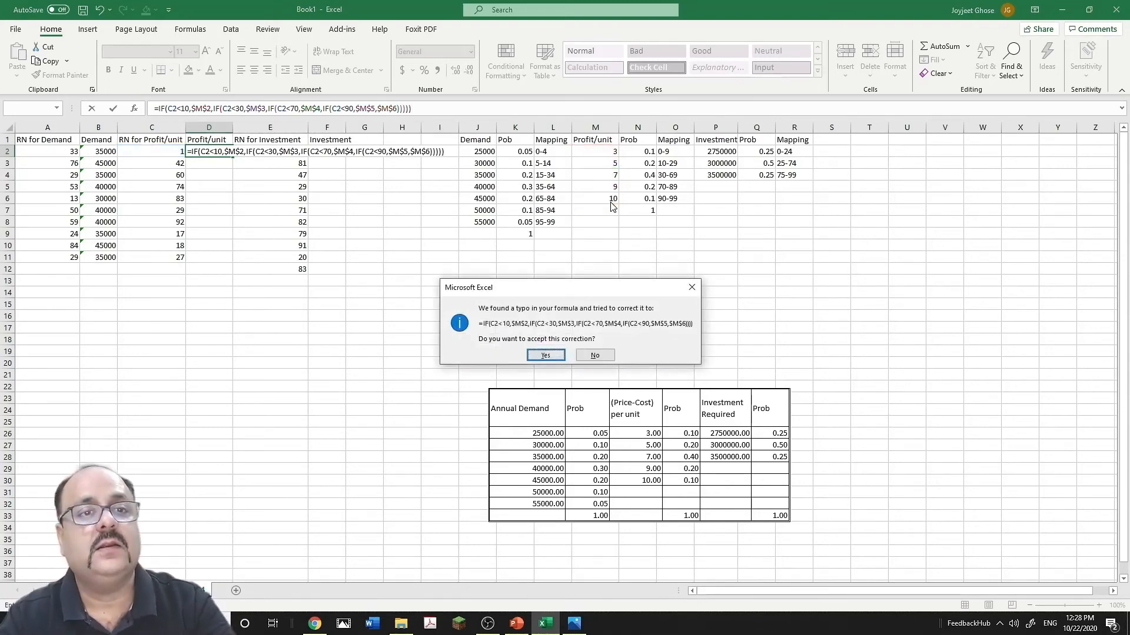
{"action": "left_click", "coordinate": [545, 354]}
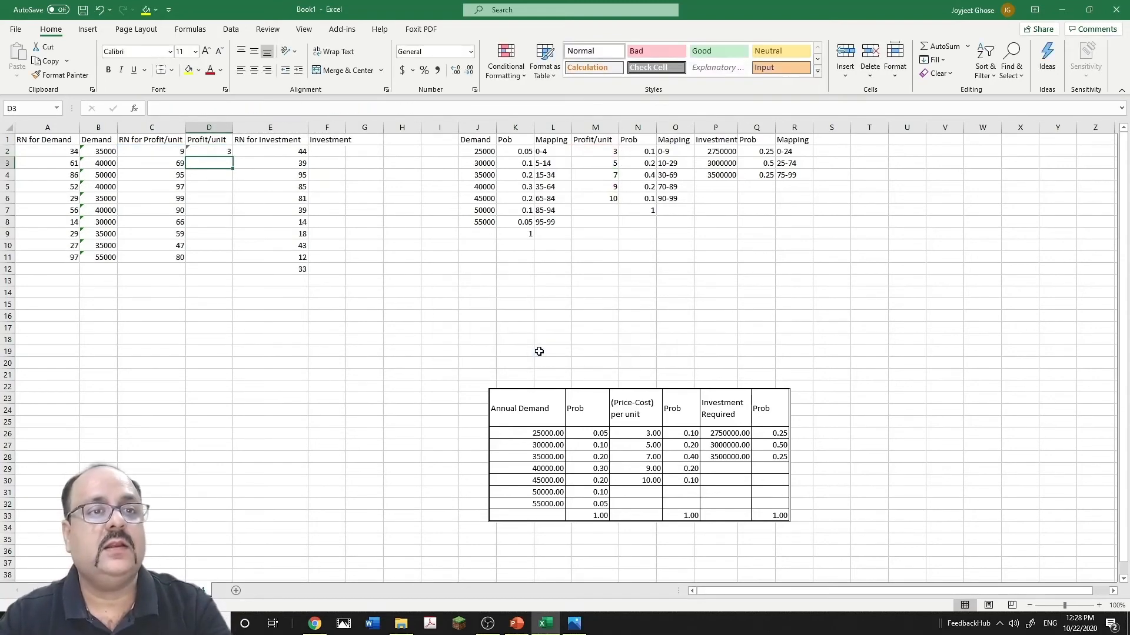
- Fill the Profit/unit formula from D2 down through D11
{"action": "left_click", "coordinate": [224, 153]}
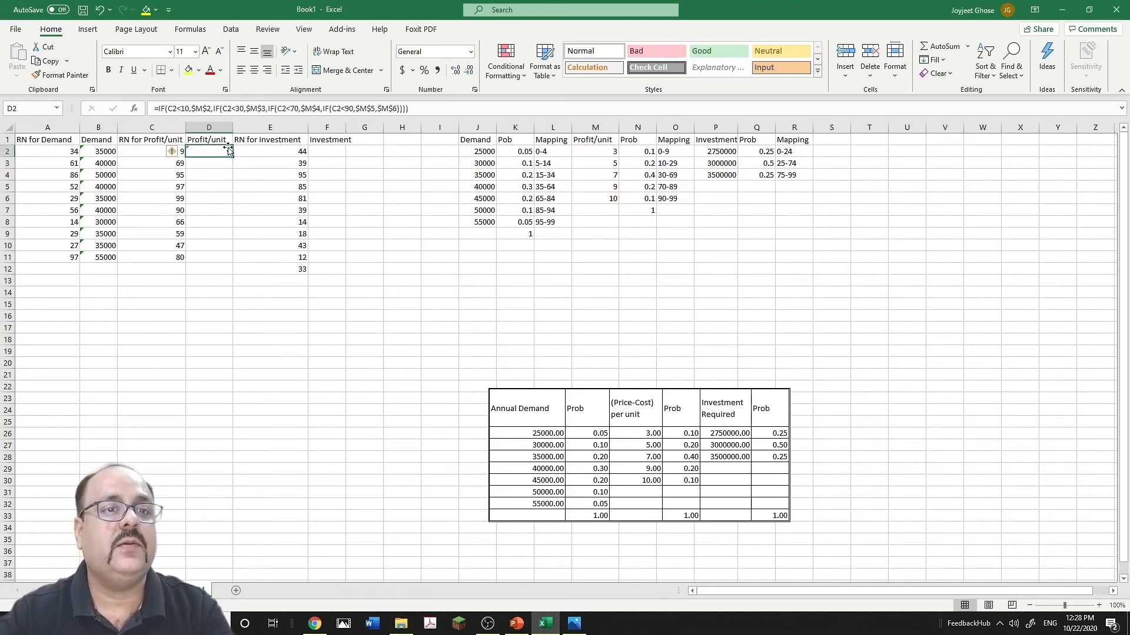
{"action": "left_click_drag", "start_coordinate": [232, 157], "coordinate": [229, 263]}
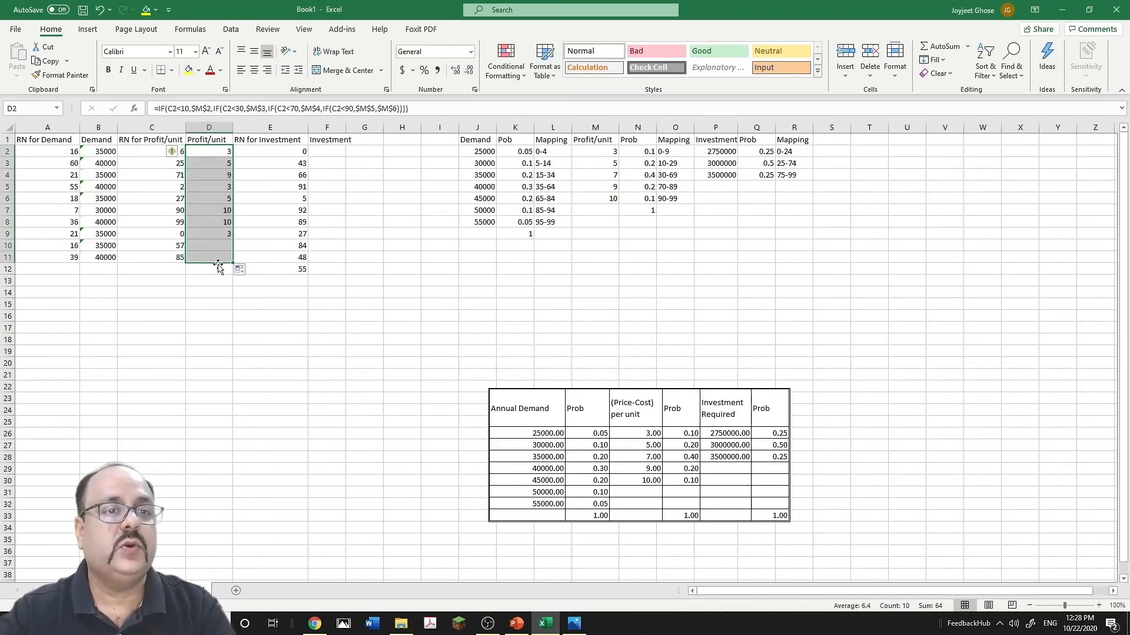
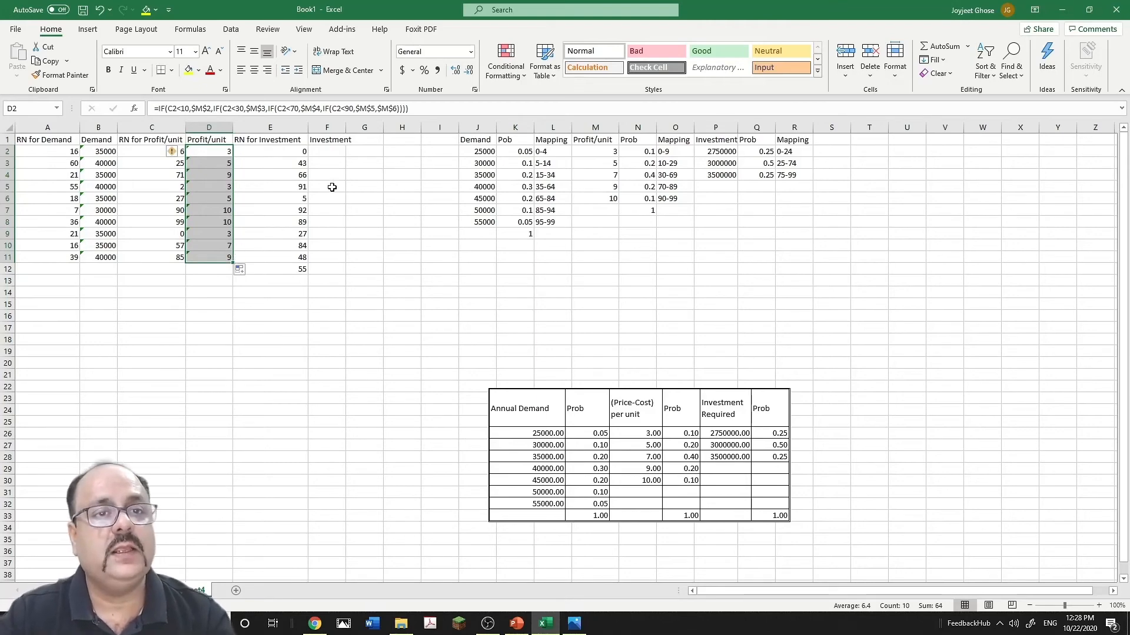
- Start an IF formula in F2 under Investment that returns $P$2 when E2<25
{"action": "left_click", "coordinate": [326, 155]}
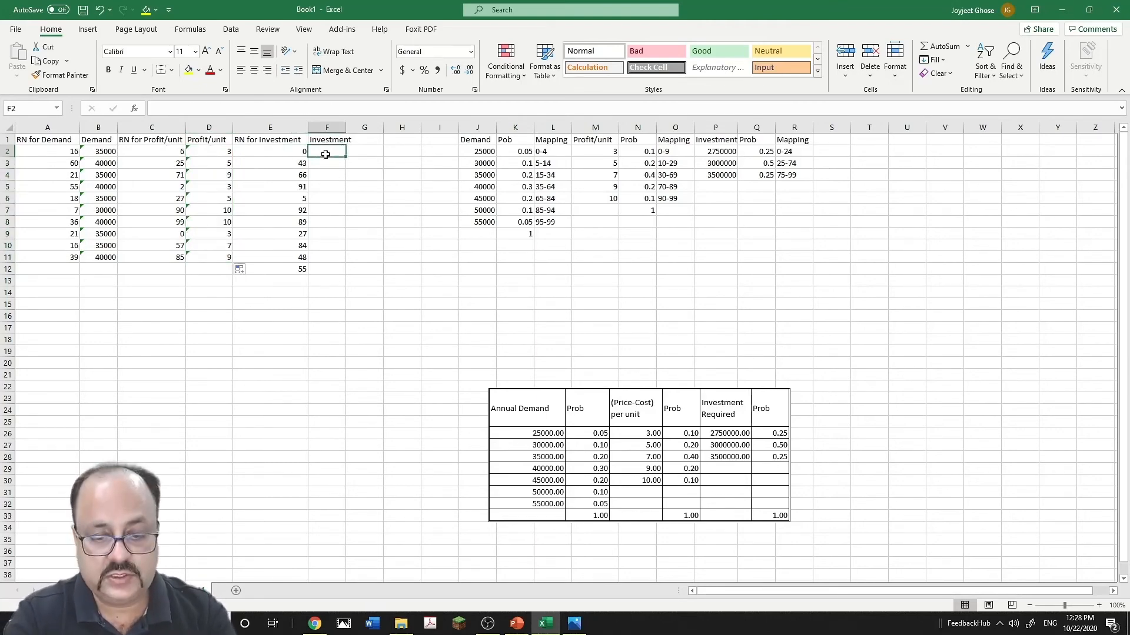
{"action": "type", "text": "=if"}
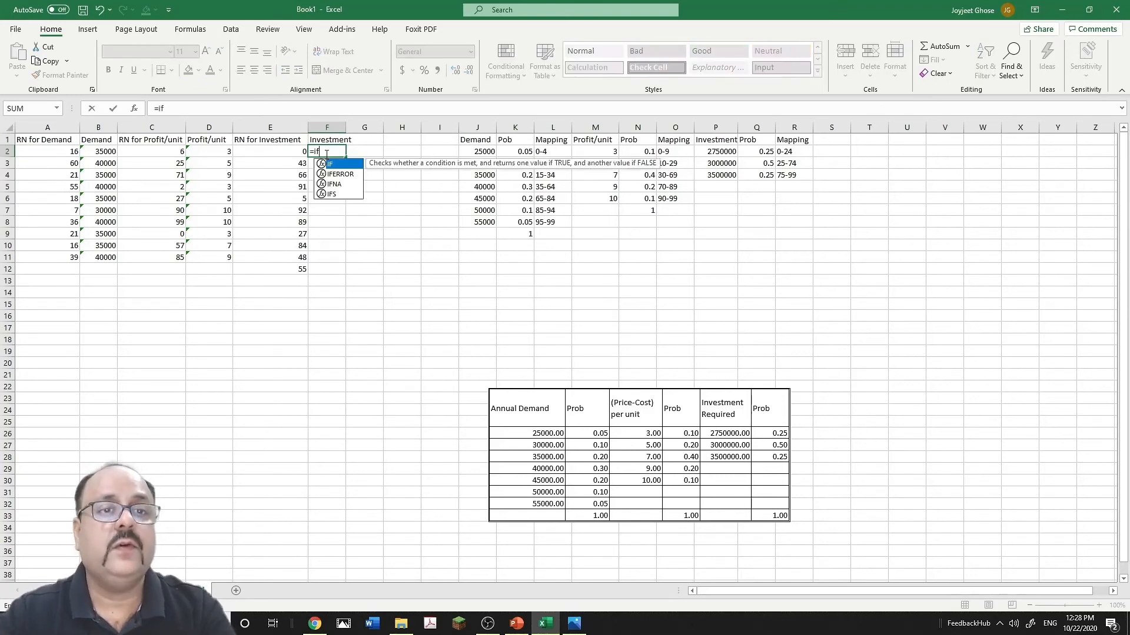
{"action": "key", "text": "Tab"}
{"action": "left_click", "coordinate": [290, 151]}
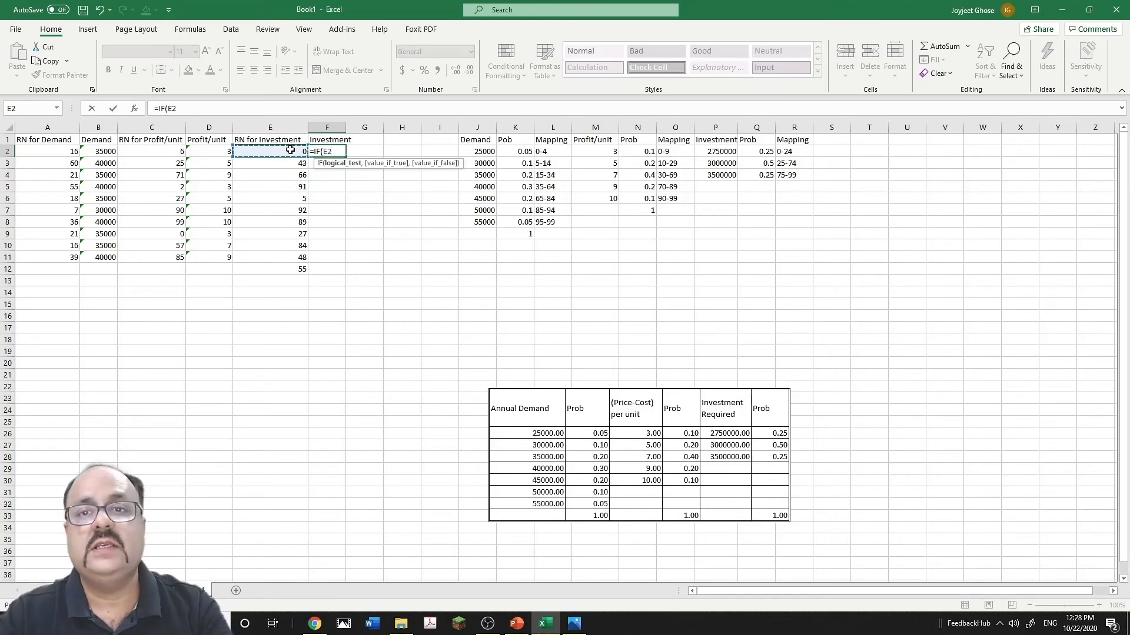
{"action": "type", "text": "<"}
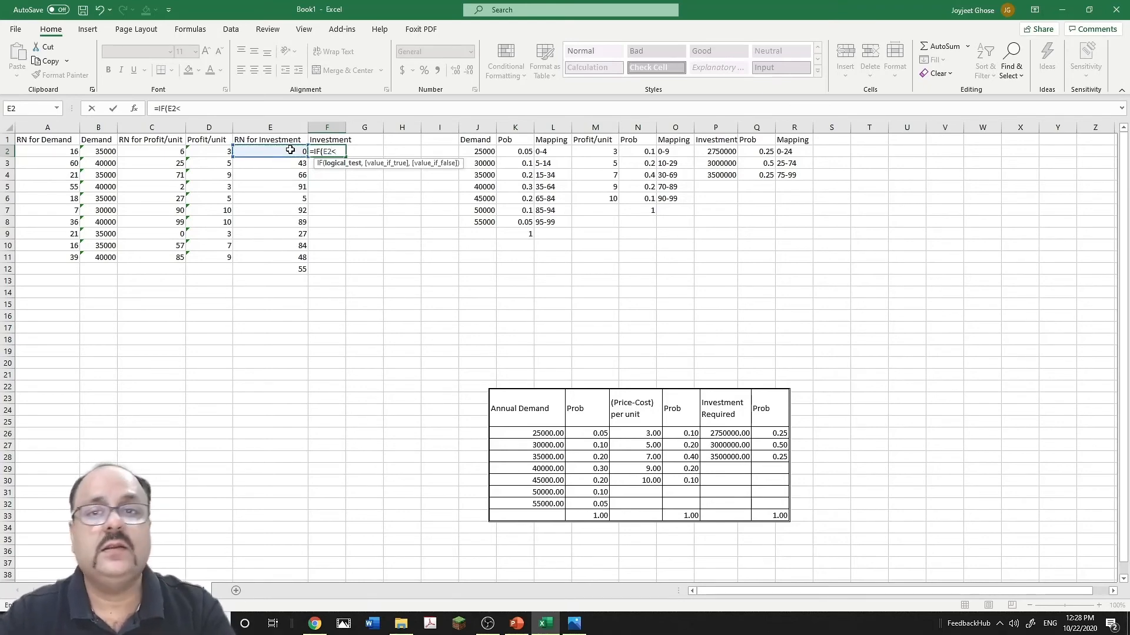
{"action": "type", "text": "25"}
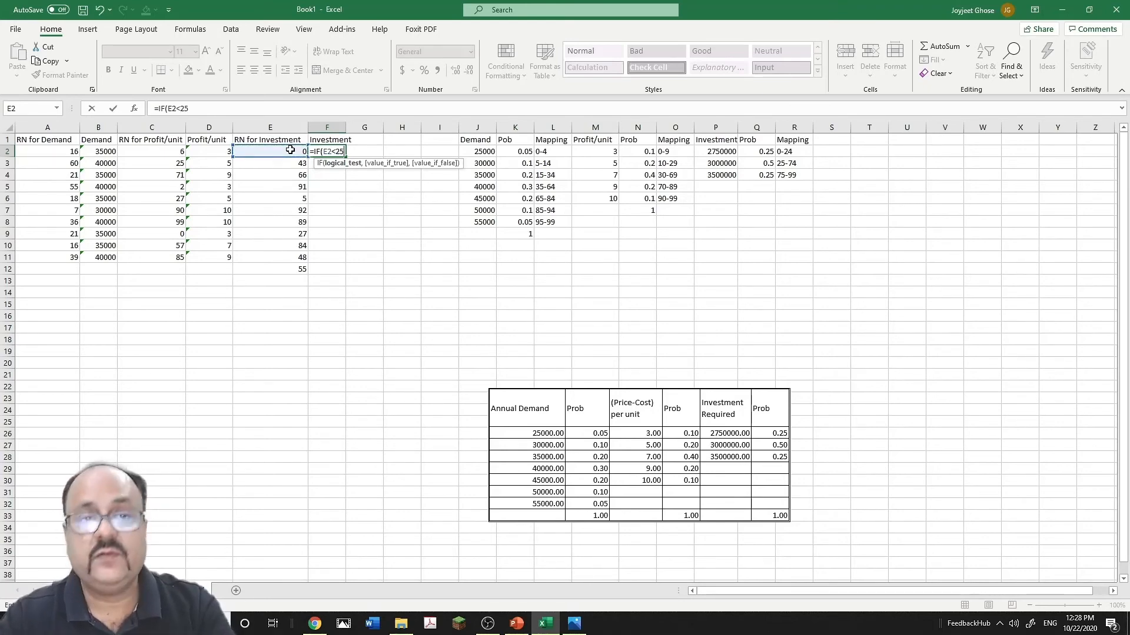
{"action": "type", "text": ","}
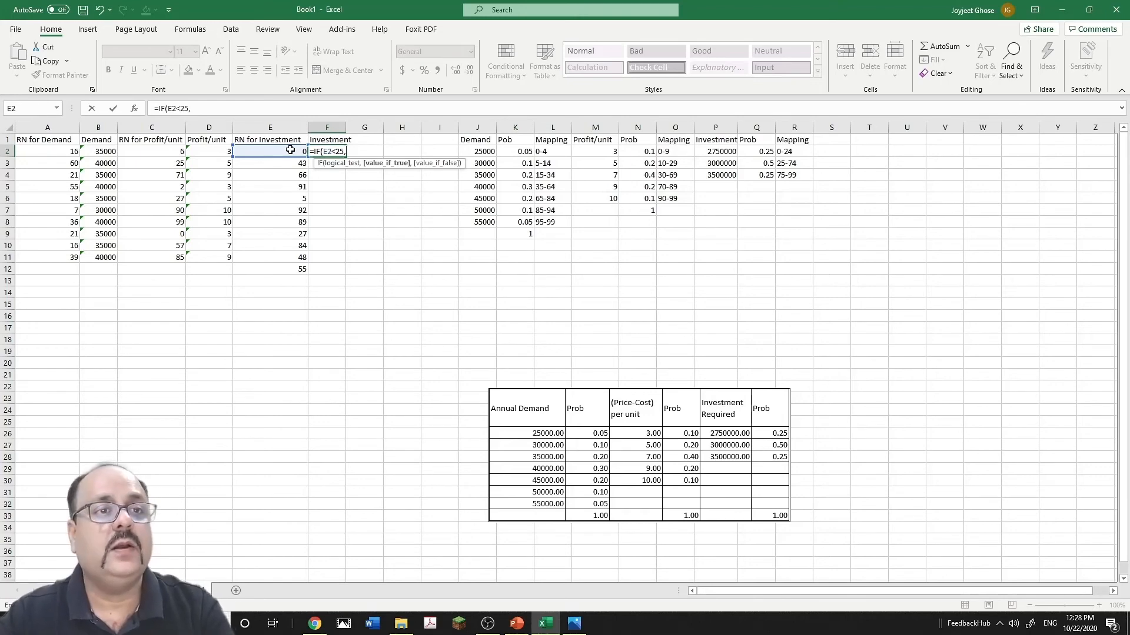
{"action": "left_click", "coordinate": [715, 151]}
{"action": "key", "text": "F4"}
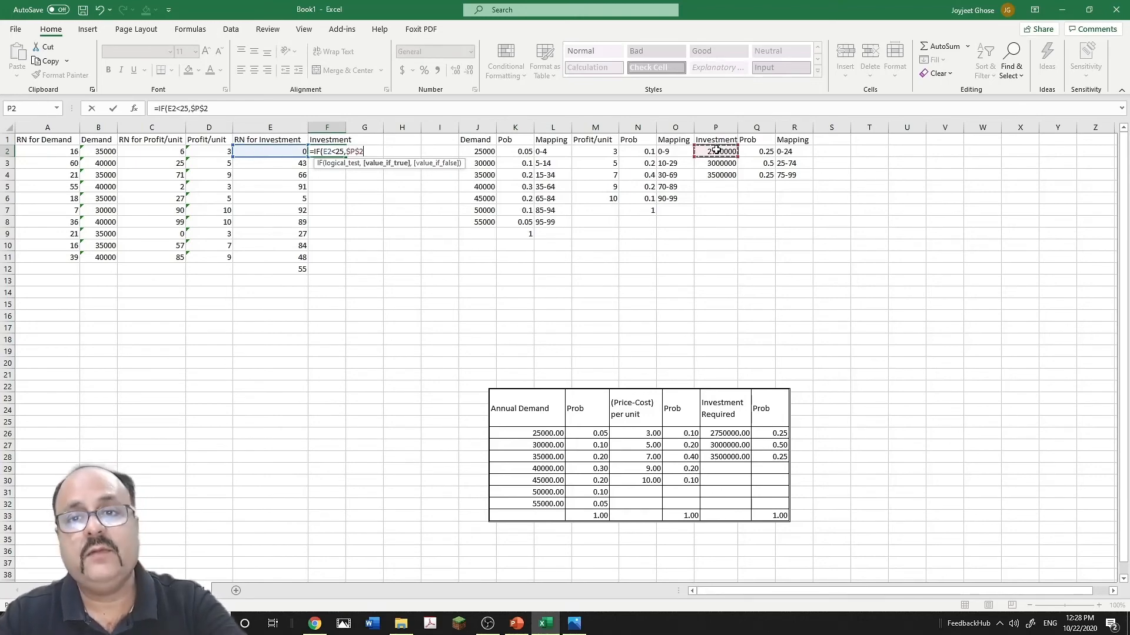
{"action": "type", "text": ","}
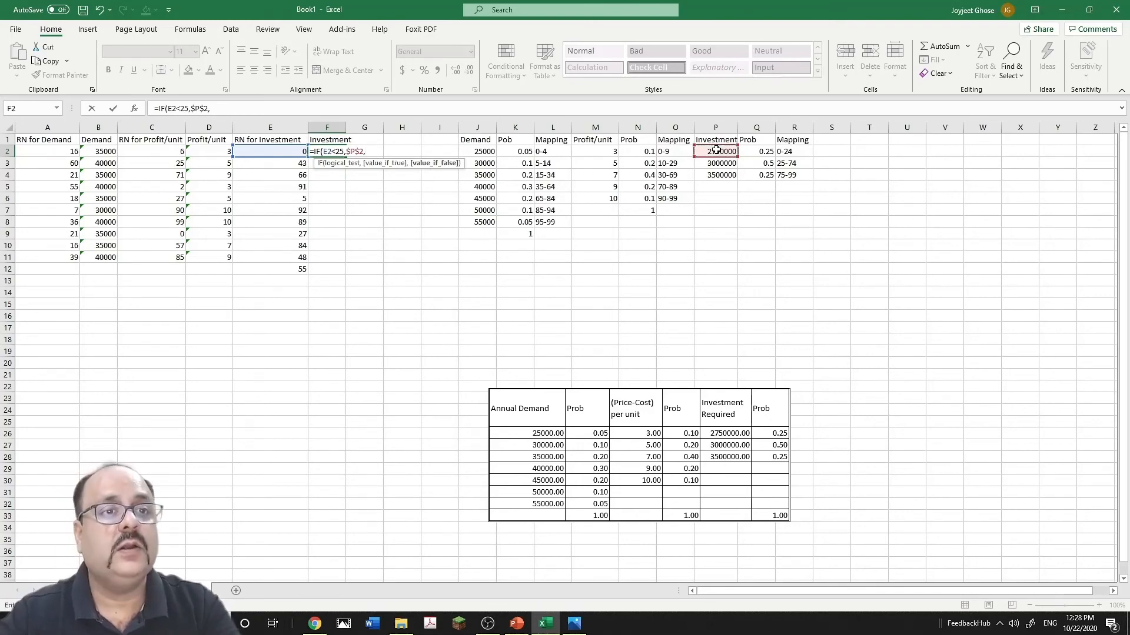
- Add a nested IF to the F2 formula that returns $P$3 when E2<75
{"action": "type", "text": "if"}
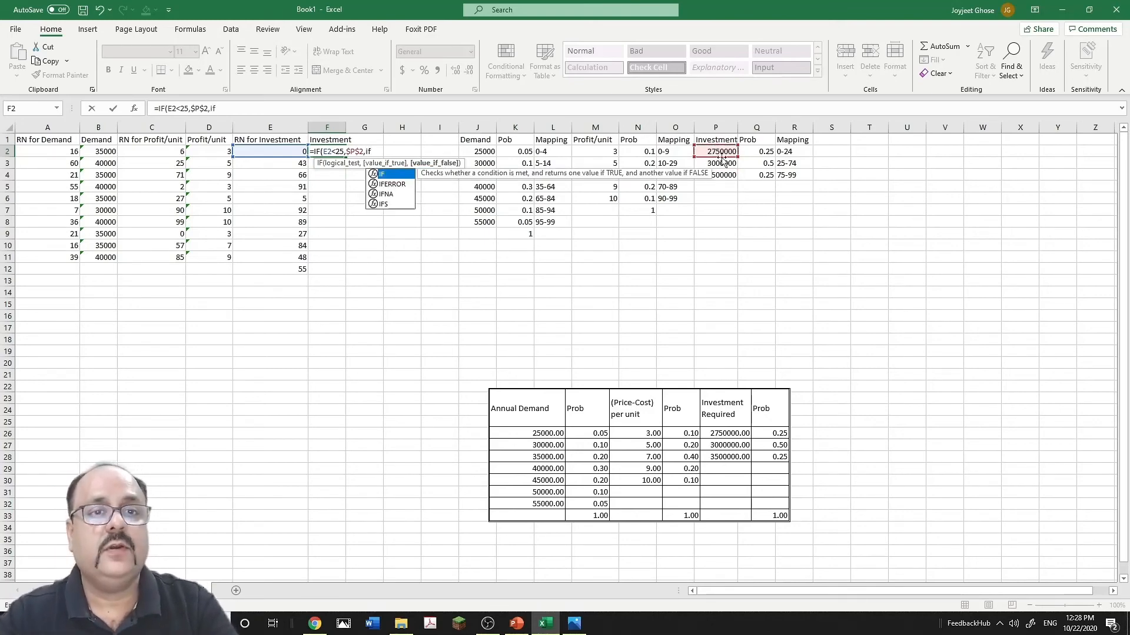
{"action": "double_click", "coordinate": [388, 180]}
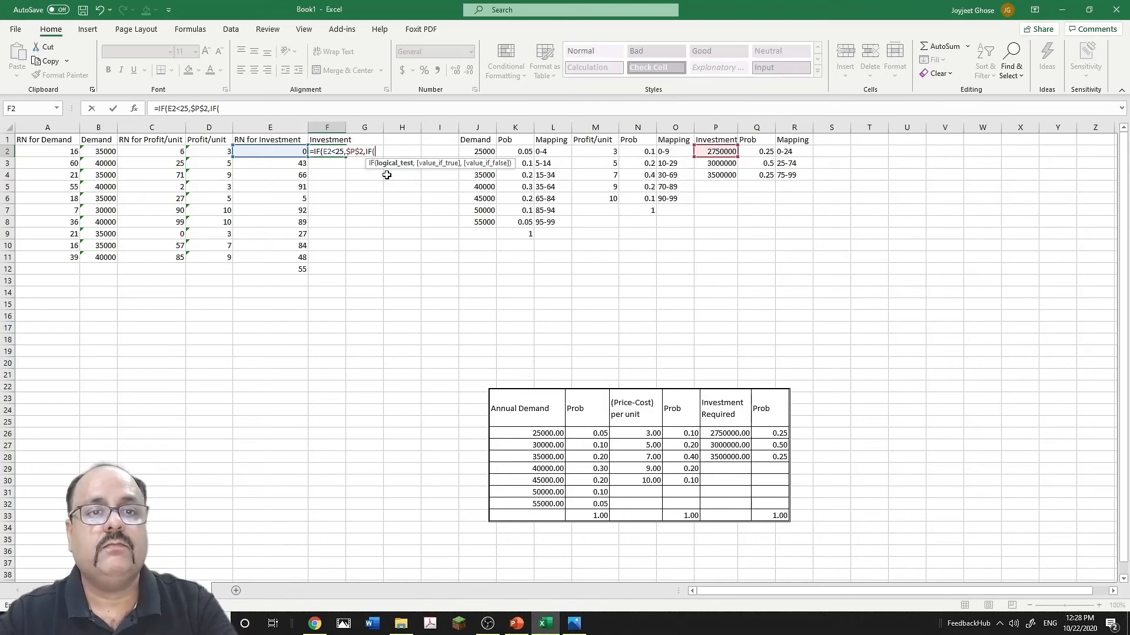
{"action": "left_click", "coordinate": [299, 151]}
{"action": "type", "text": "<"}
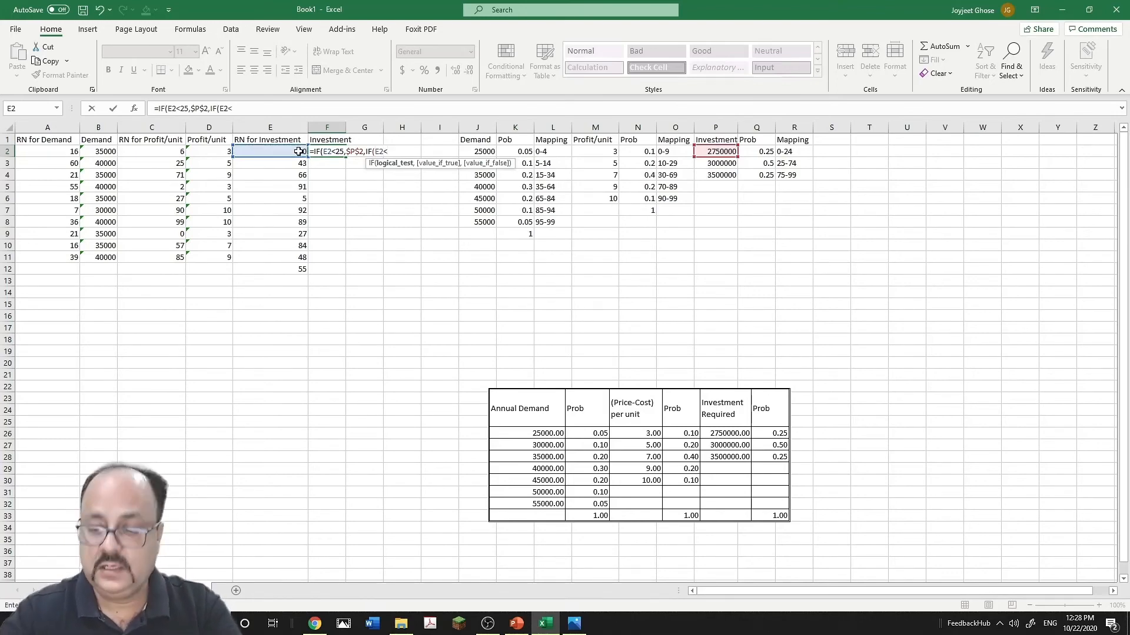
{"action": "type", "text": "75"}
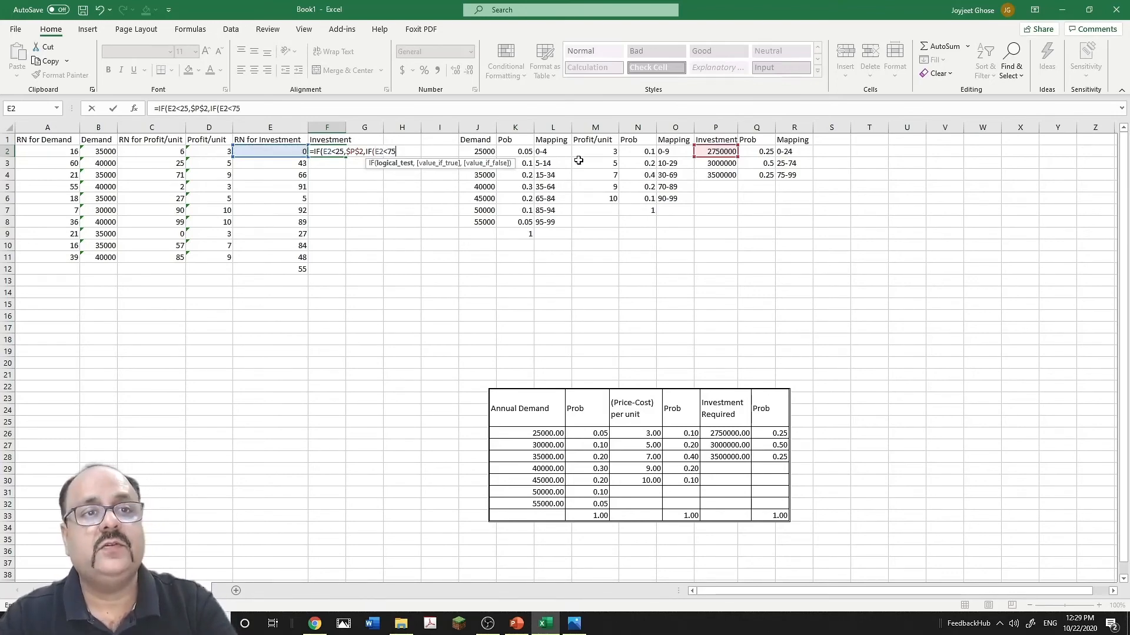
{"action": "type", "text": ","}
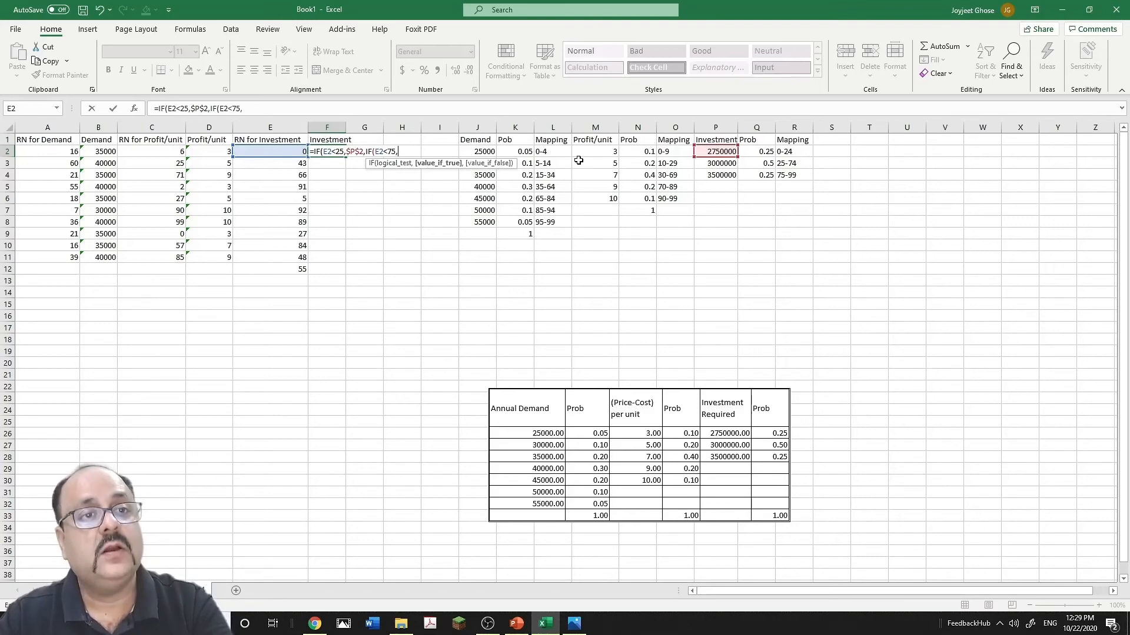
{"action": "left_click", "coordinate": [710, 165]}
{"action": "key", "text": "F4"}
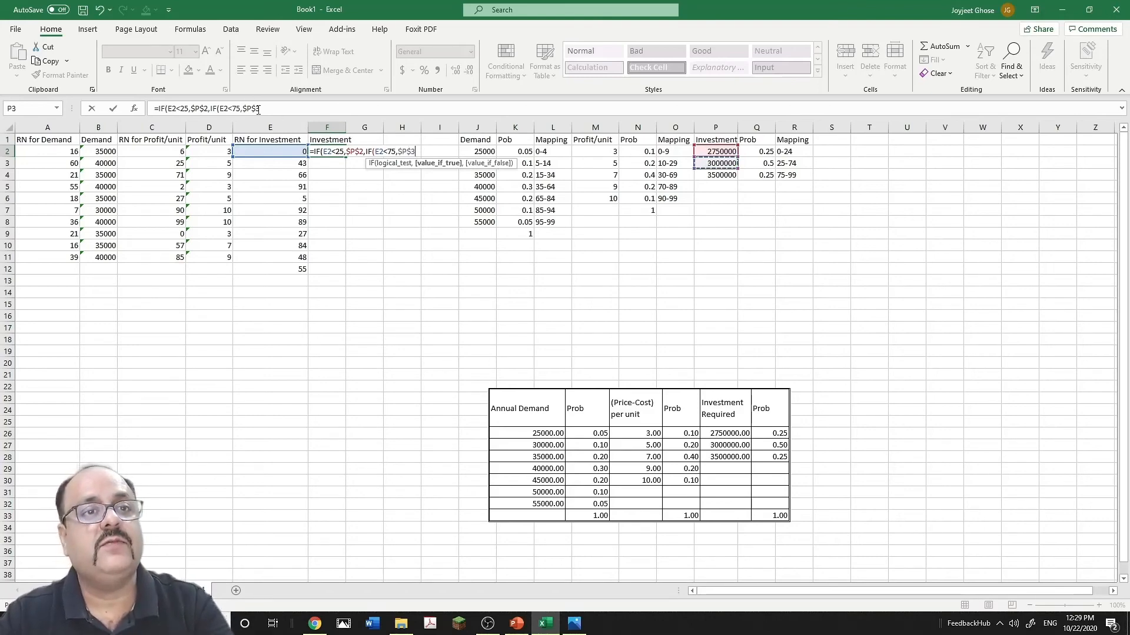
{"action": "type", "text": ","}
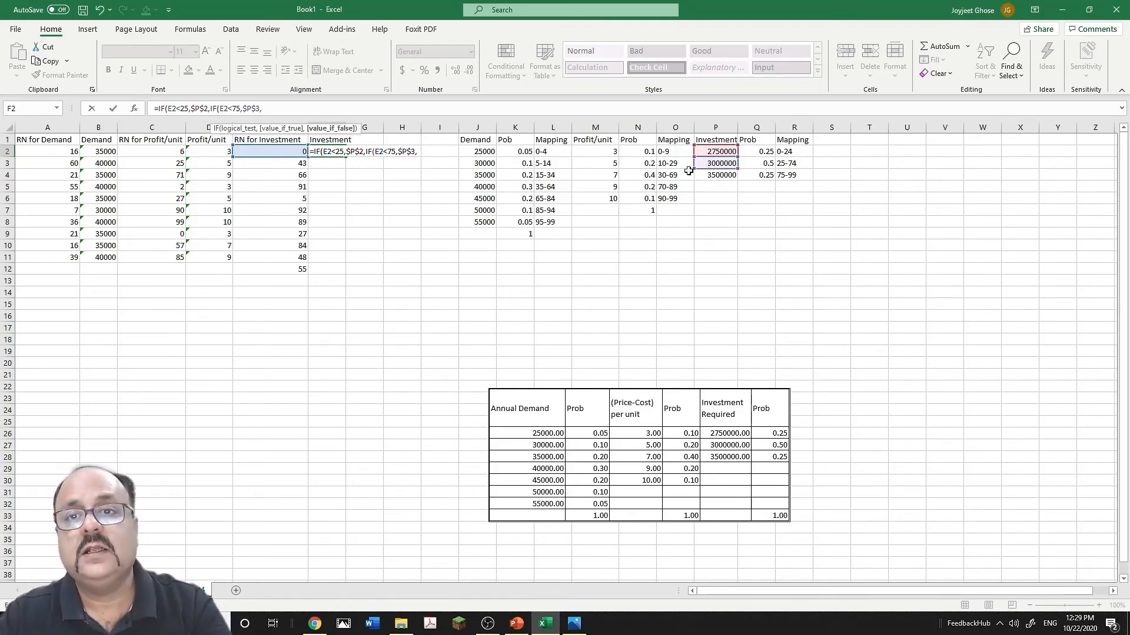
- Finish the F2 formula with $P$4 as the final false value, accepting the parenthesis correction, and fill it down through F11
{"action": "left_click", "coordinate": [725, 175]}
{"action": "key", "text": "F4"}
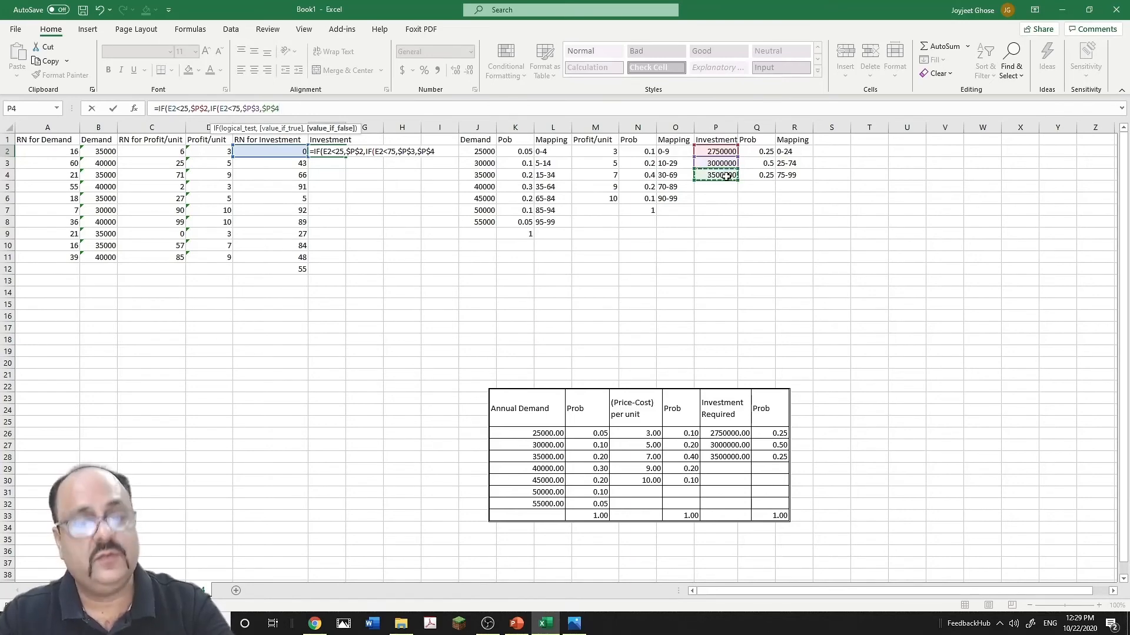
{"action": "type", "text": ")"}
{"action": "key", "text": "Return"}
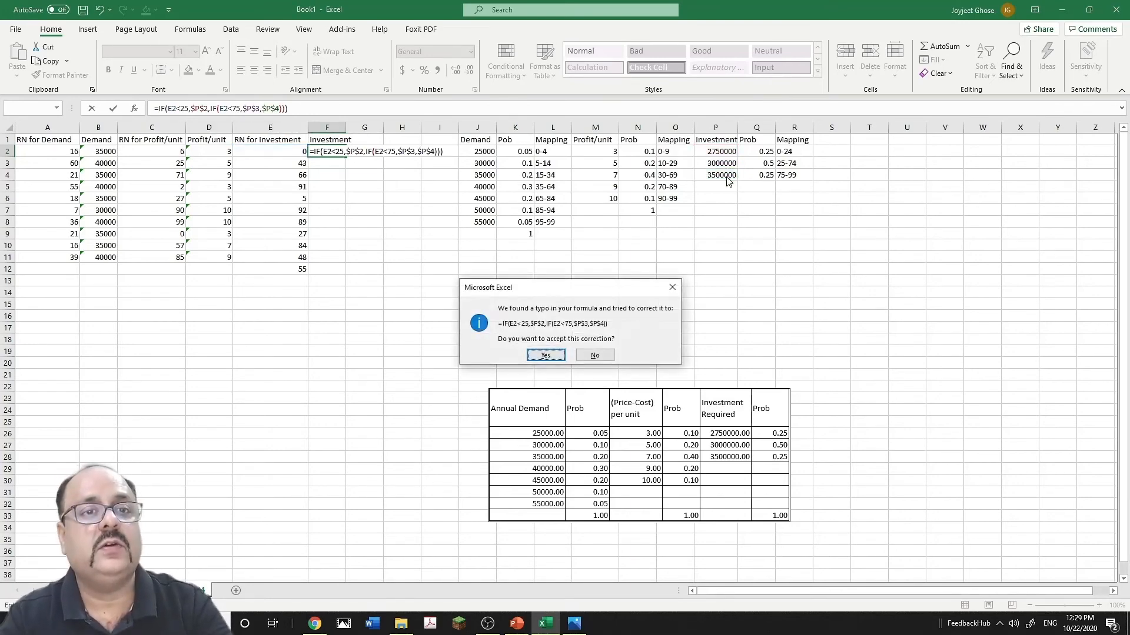
{"action": "key", "text": "Return"}
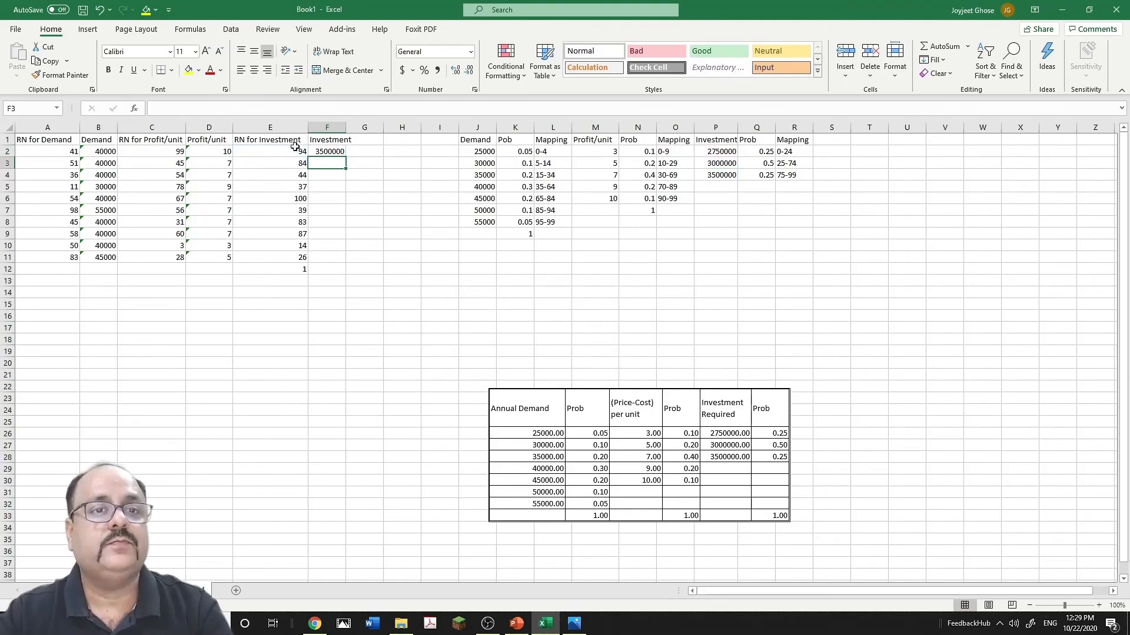
{"action": "left_click", "coordinate": [333, 152]}
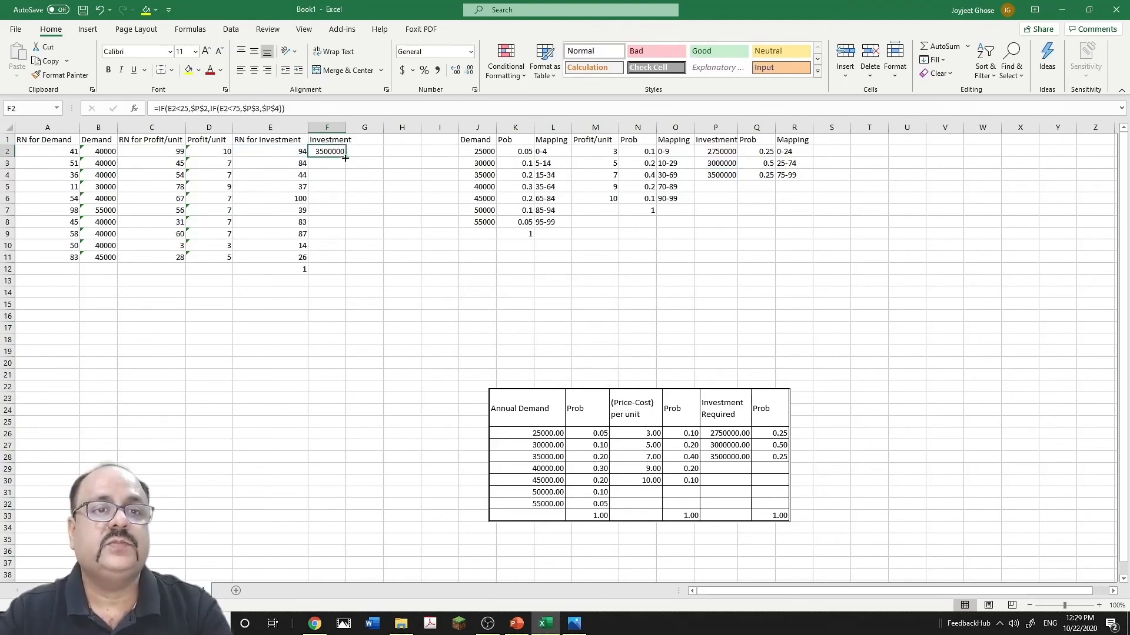
{"action": "left_click_drag", "start_coordinate": [345, 179], "coordinate": [346, 265]}
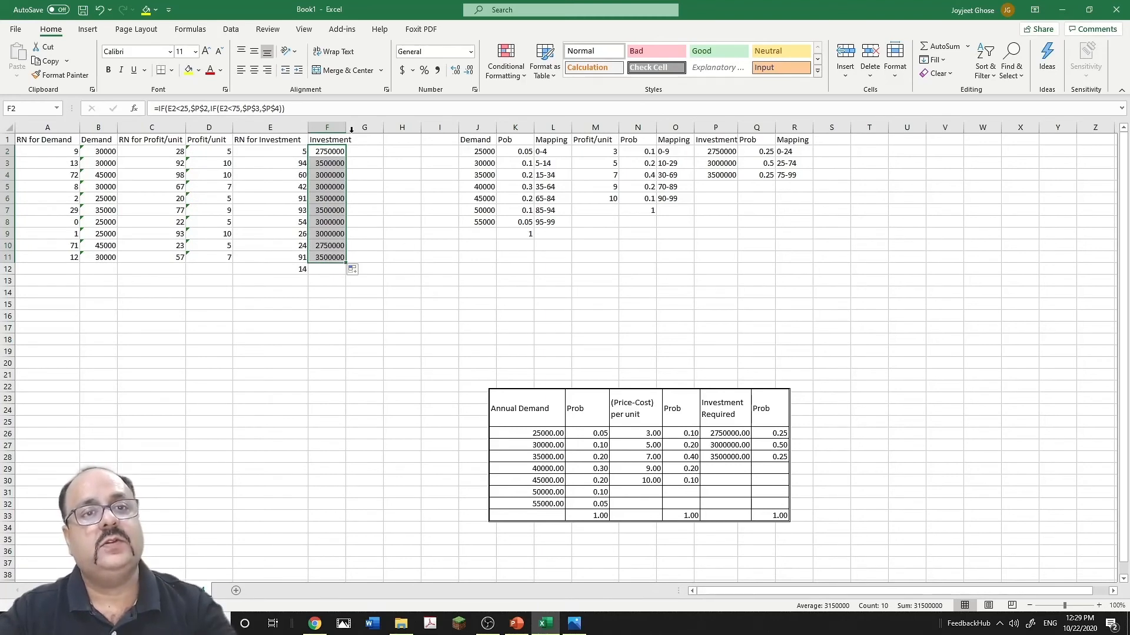
- Widen column G and enter the header "Return on investment" in G1
{"action": "left_click_drag", "start_coordinate": [346, 128], "coordinate": [460, 127]}
{"action": "left_click", "coordinate": [399, 143]}
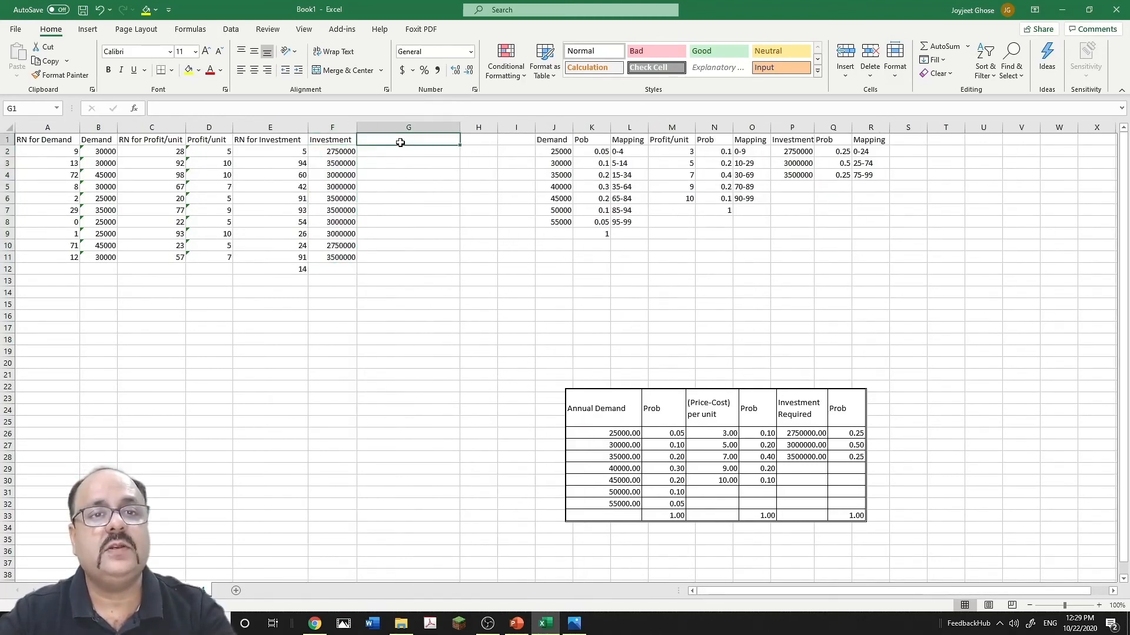
{"action": "type", "text": "Return on"}
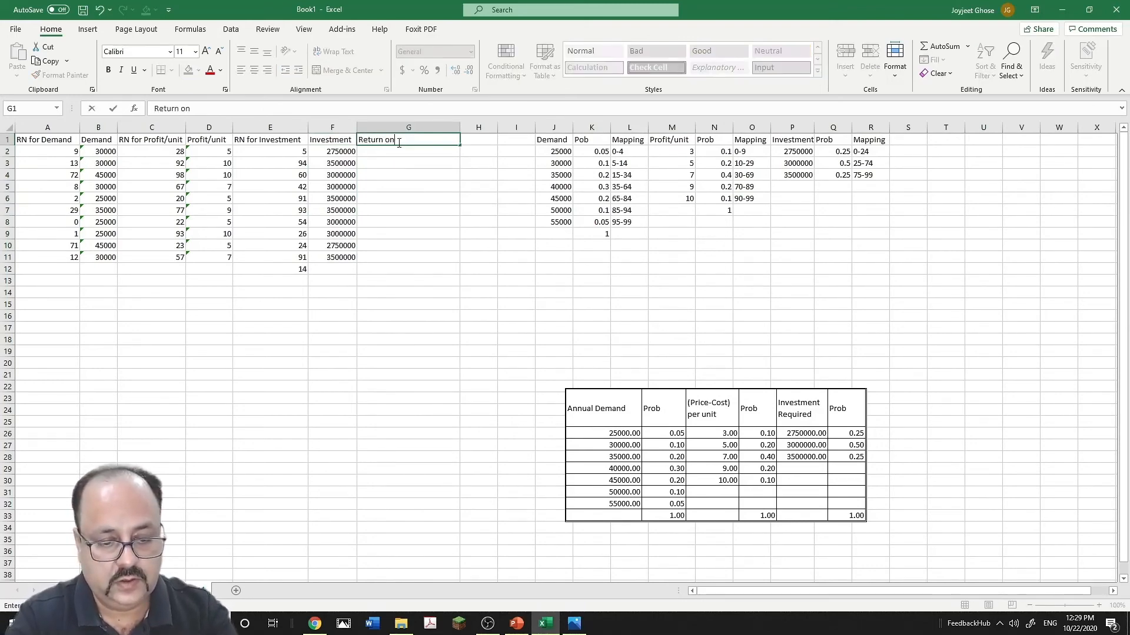
{"action": "type", "text": " investment"}
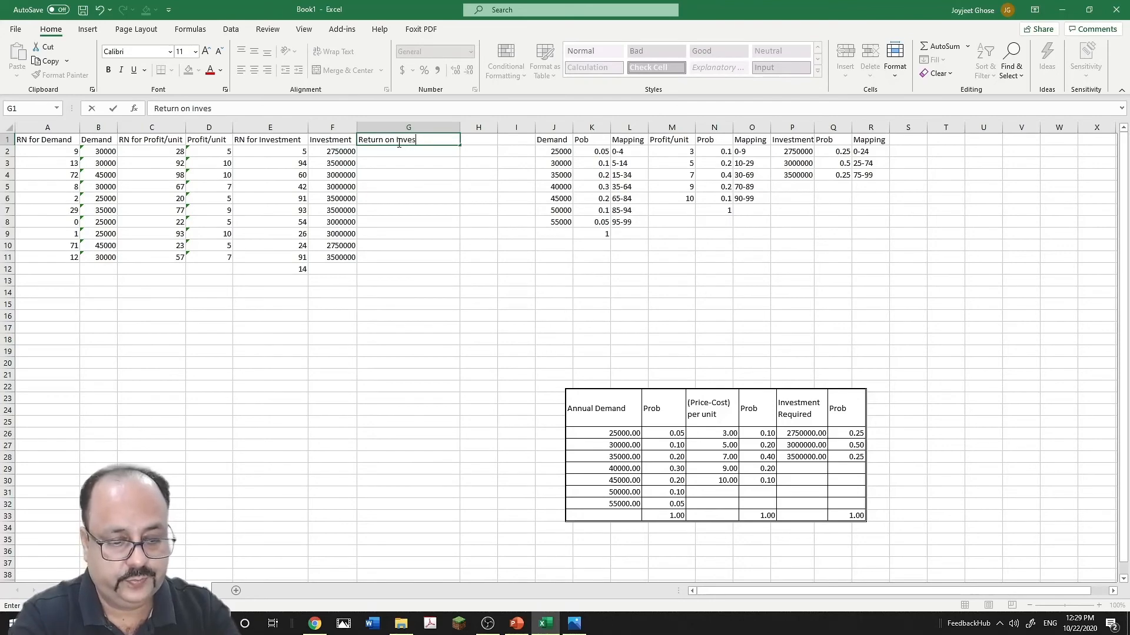
- Enter the formula =(B2*D2)/F2 in G2 to divide demand times profit per unit by the investment
{"action": "left_click", "coordinate": [379, 150]}
{"action": "type", "text": "="}
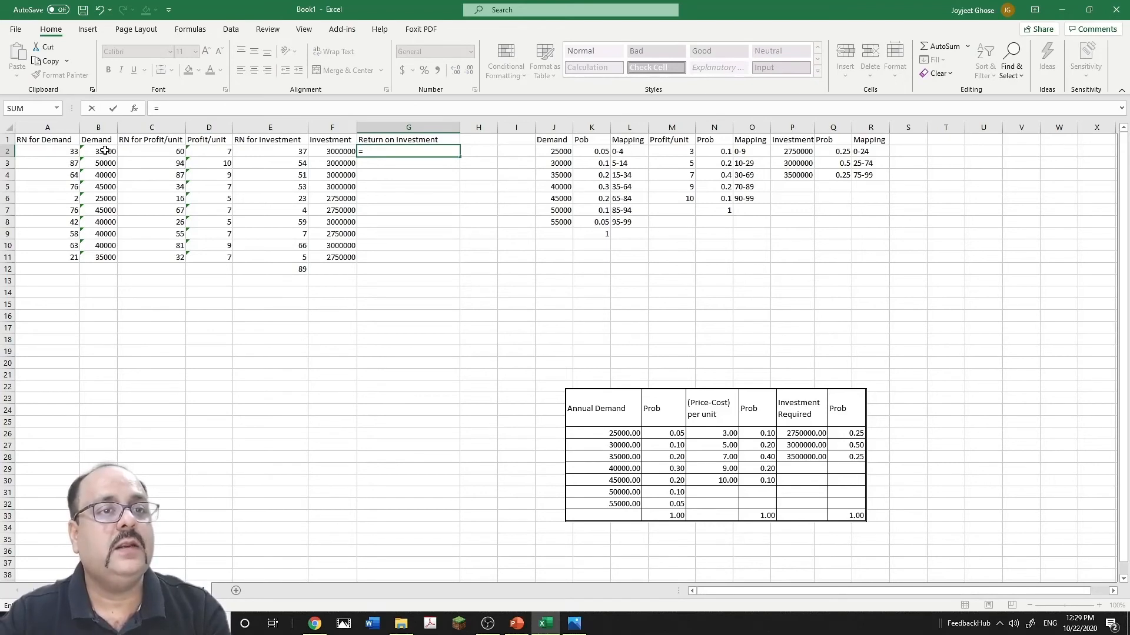
{"action": "left_click", "coordinate": [182, 110]}
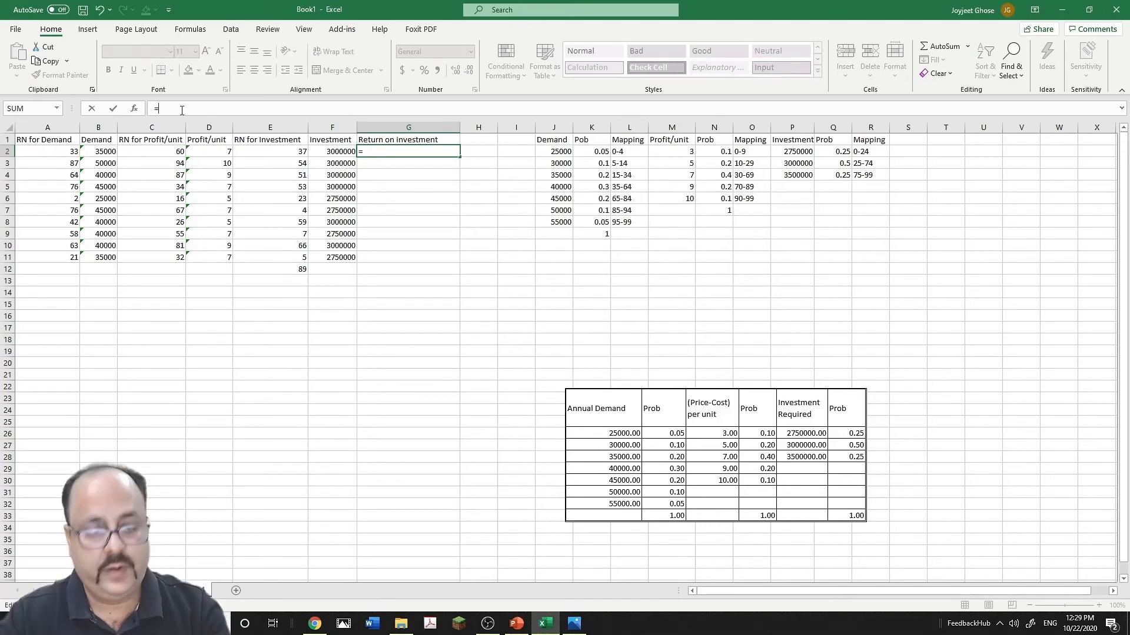
{"action": "left_click", "coordinate": [103, 152]}
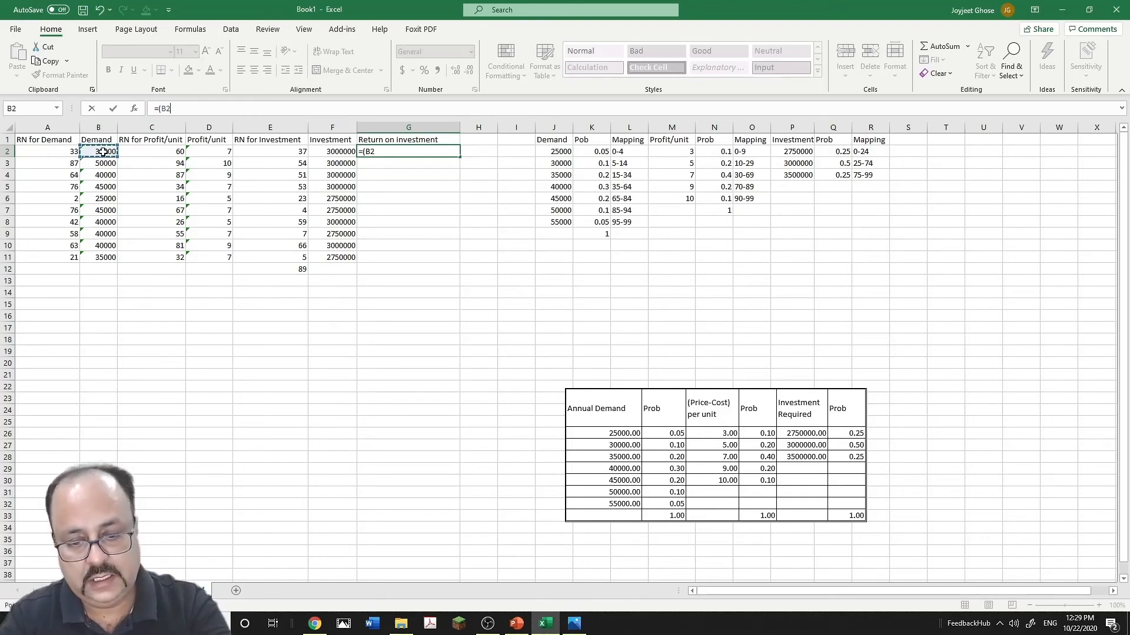
{"action": "type", "text": "*"}
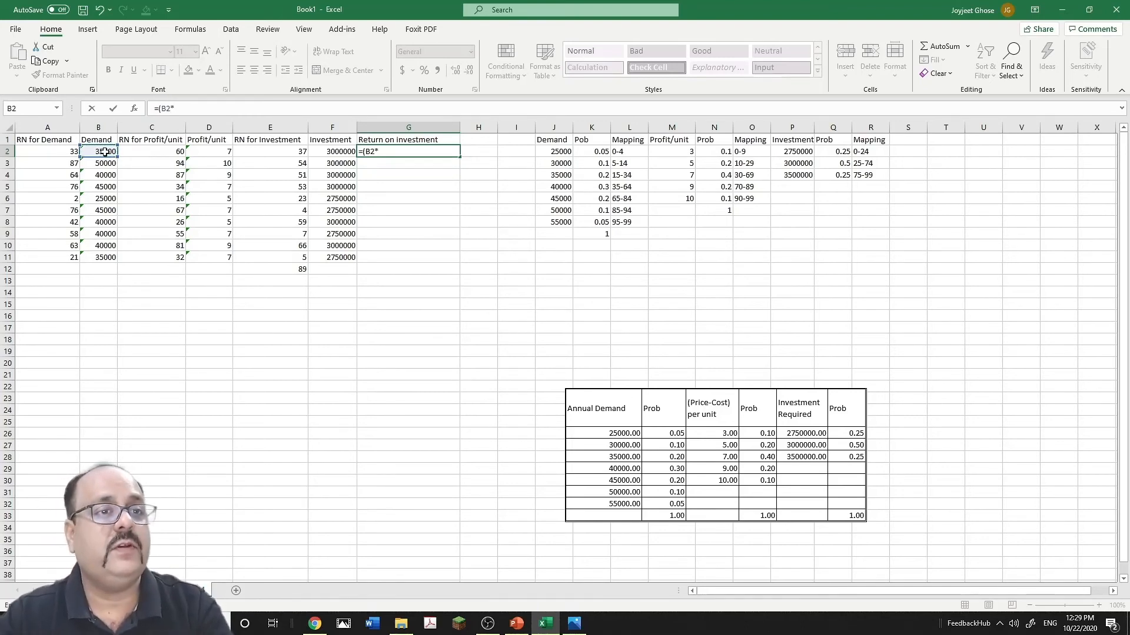
{"action": "left_click", "coordinate": [214, 152]}
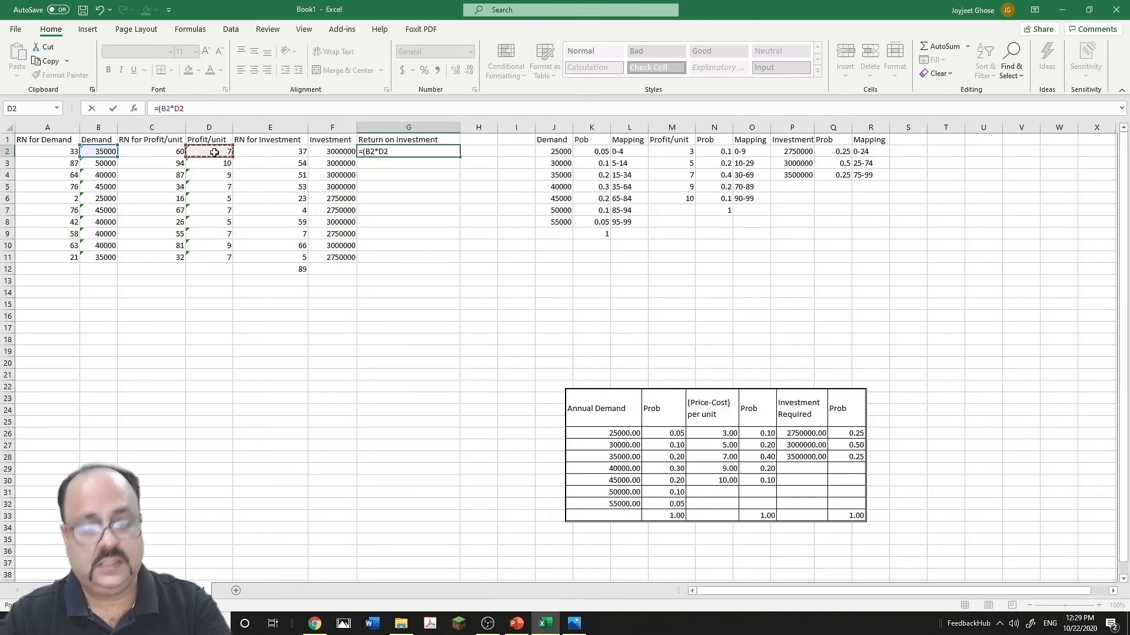
{"action": "type", "text": ")/"}
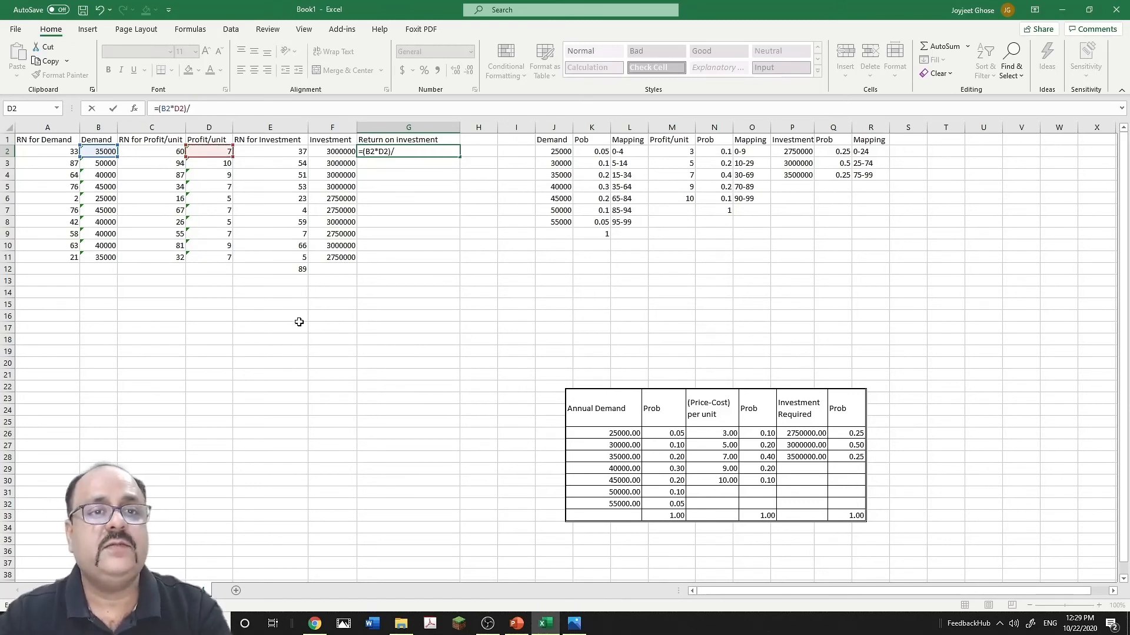
{"action": "left_click", "coordinate": [333, 151]}
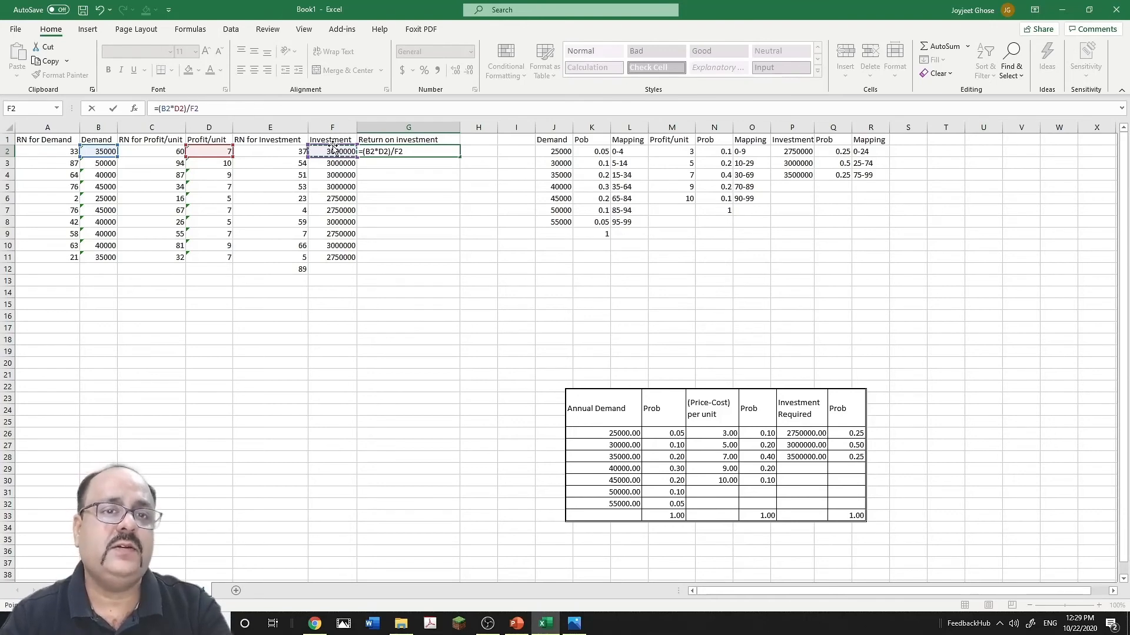
{"action": "key", "text": "Return"}
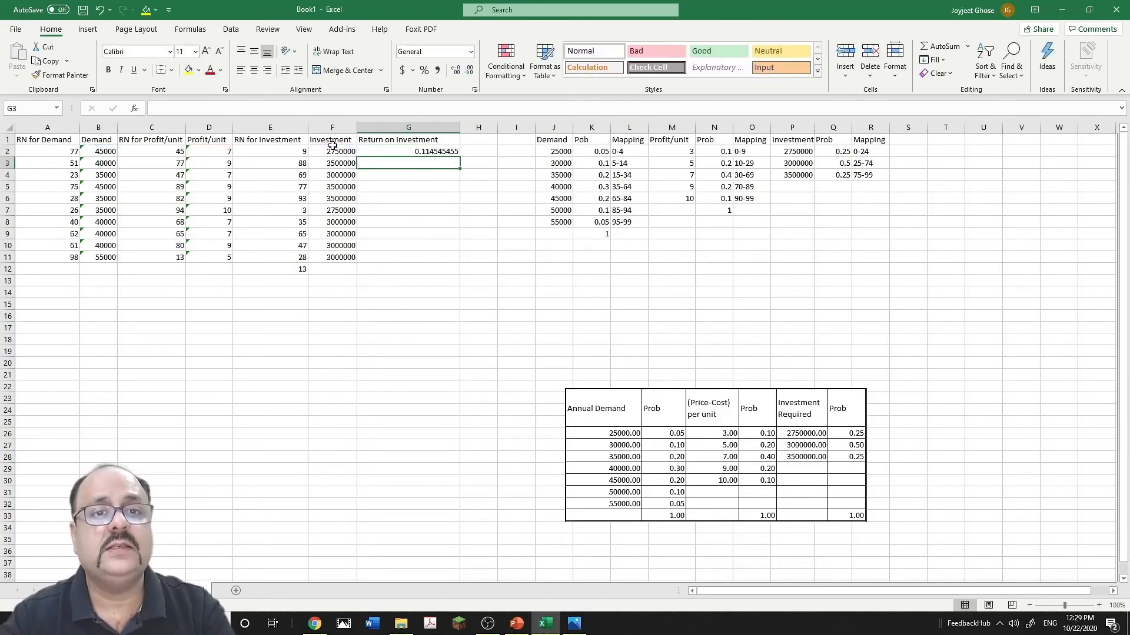
- Extend the return formula in G2 with a closing parenthesis after F2 and a multiplication by 100
{"action": "left_click", "coordinate": [408, 153]}
{"action": "left_click", "coordinate": [160, 109]}
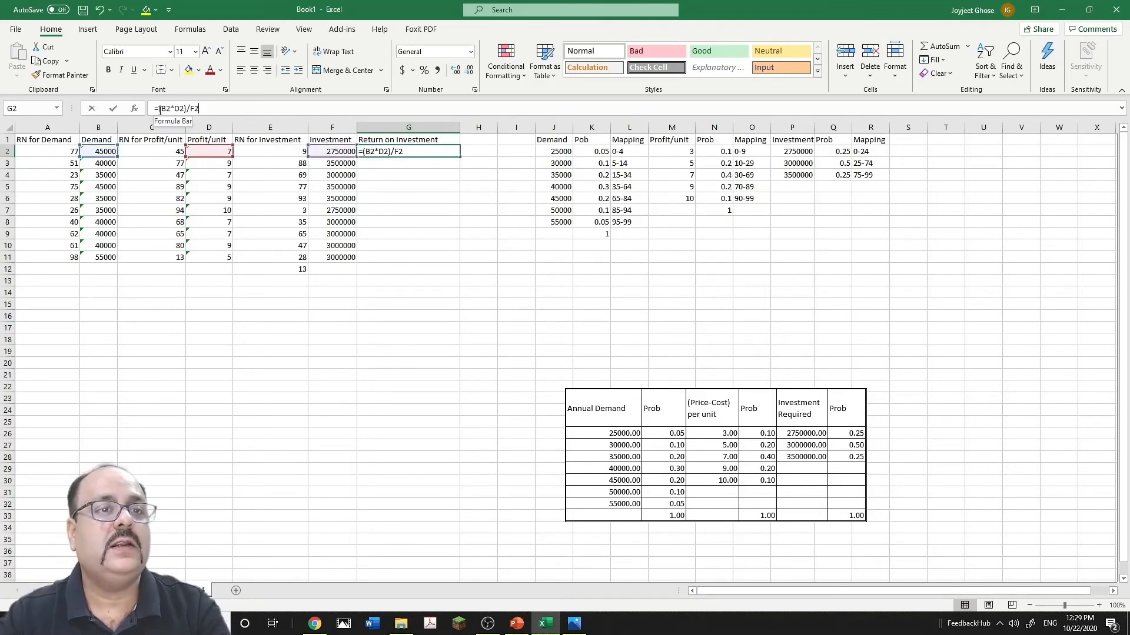
{"action": "type", "text": "9"}
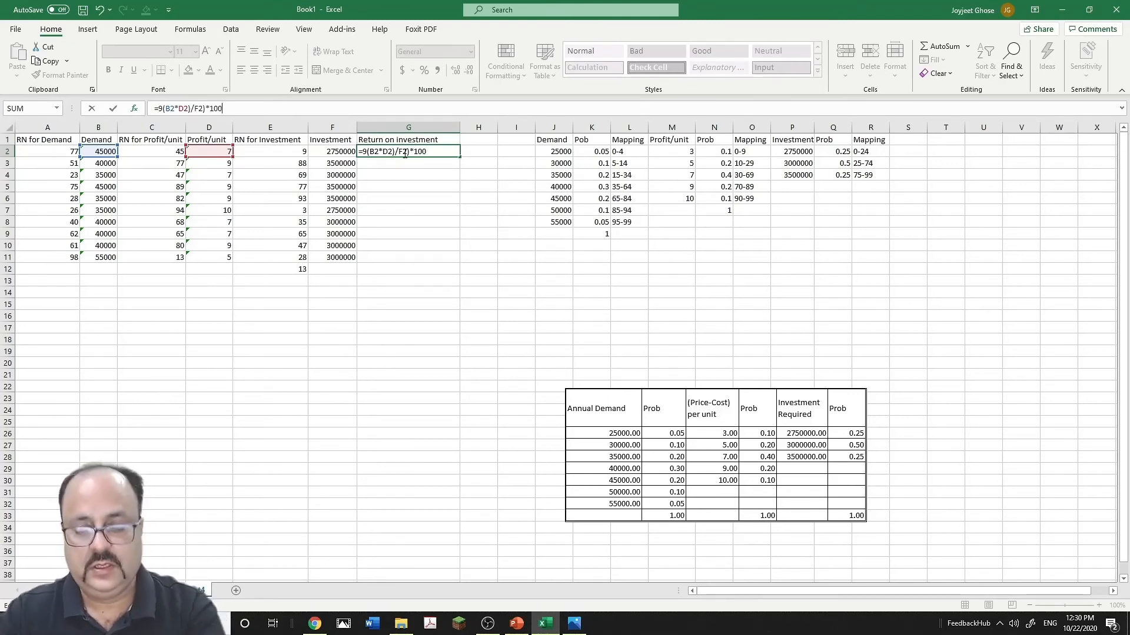
{"action": "key", "text": "Return"}
{"action": "left_click", "coordinate": [539, 374]}
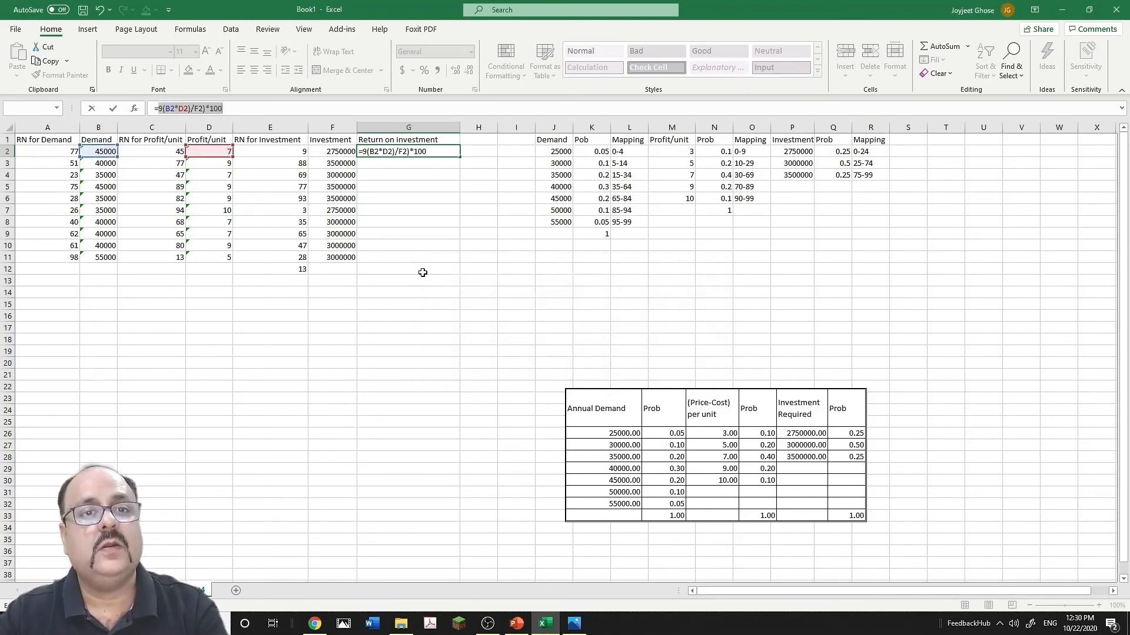
- Remove the stray 9 from the G2 formula and try to balance its opening parentheses
{"action": "left_click", "coordinate": [163, 106]}
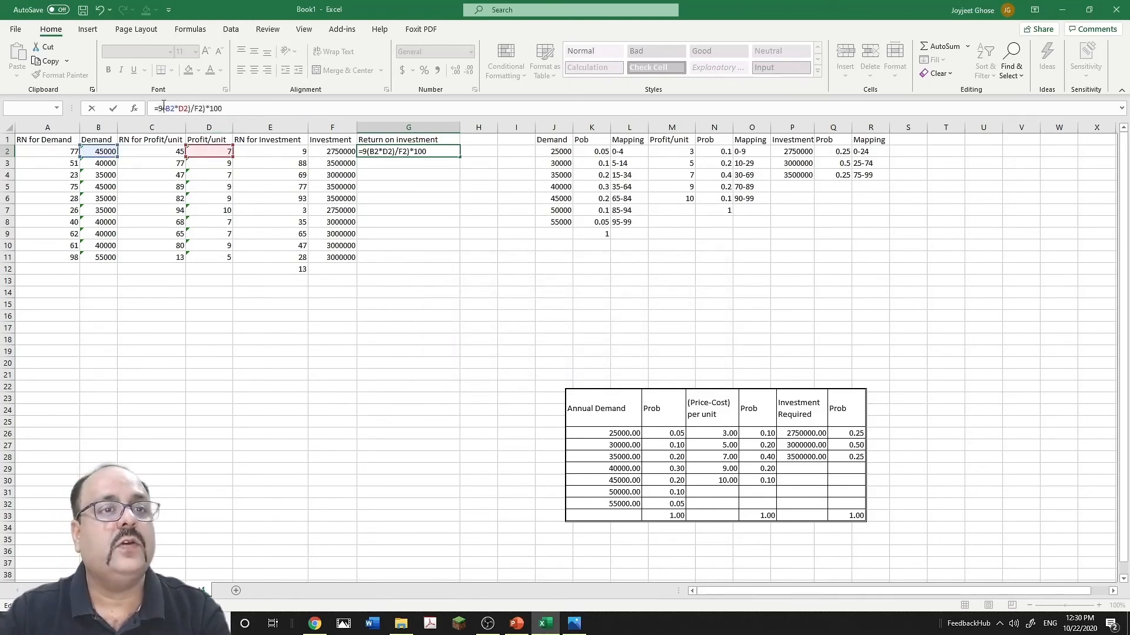
{"action": "key", "text": "BackSpace"}
{"action": "key", "text": "Return"}
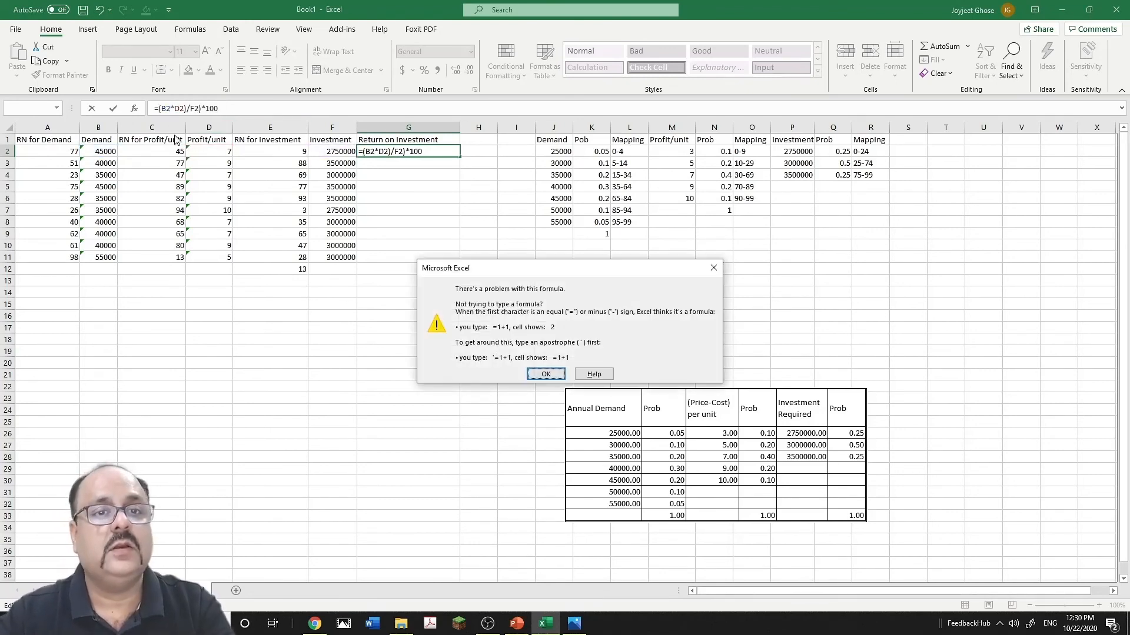
{"action": "left_click", "coordinate": [553, 376]}
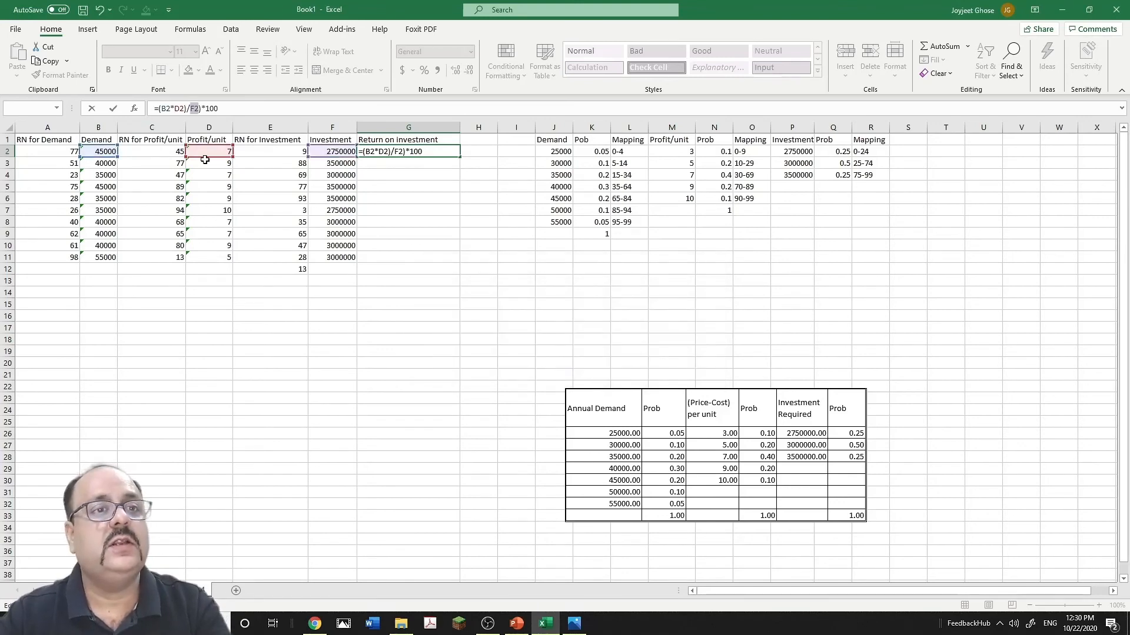
{"action": "left_click", "coordinate": [163, 114]}
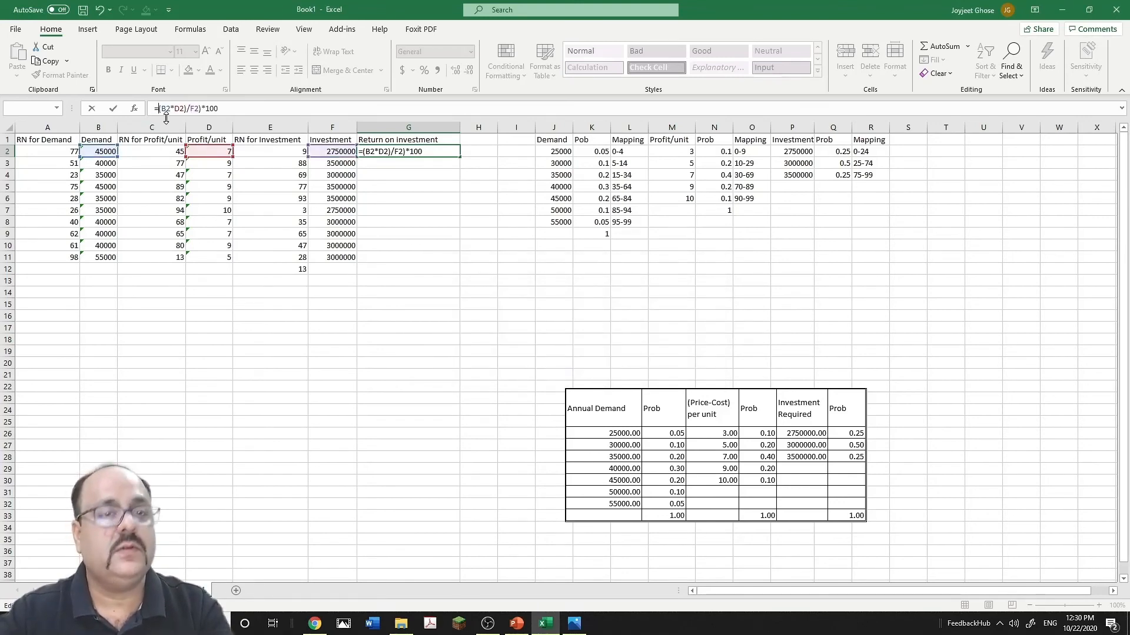
{"action": "key", "text": "Return"}
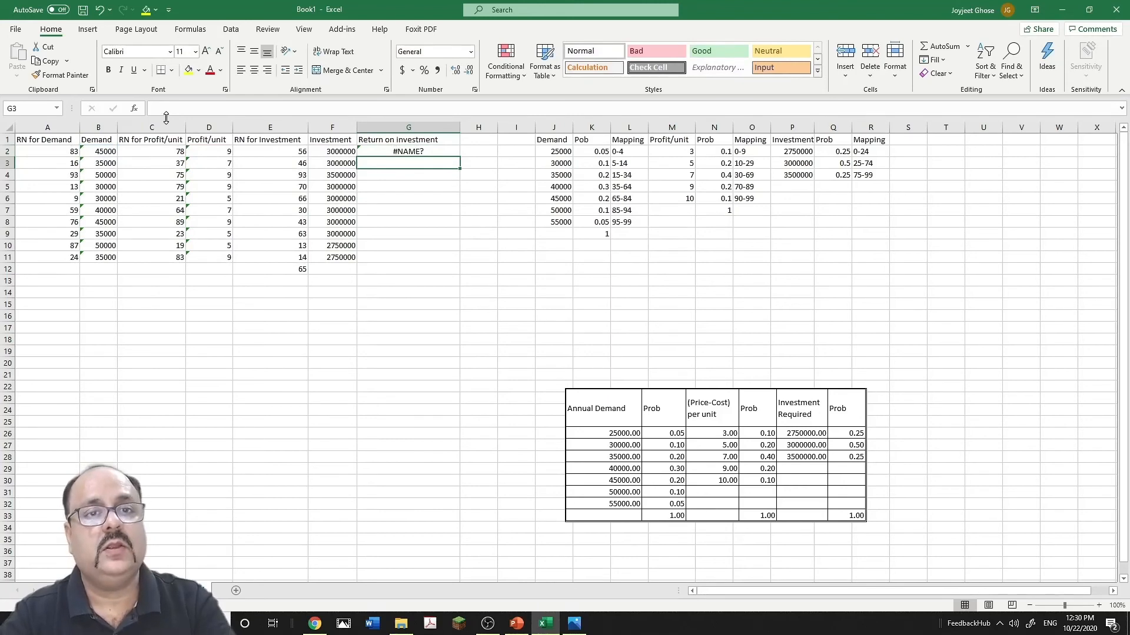
- Remove the stray backslash from G2 so that the formula reads =((B2*D2)/F2)*100
{"action": "key", "text": "Up"}
{"action": "key", "text": "Up"}
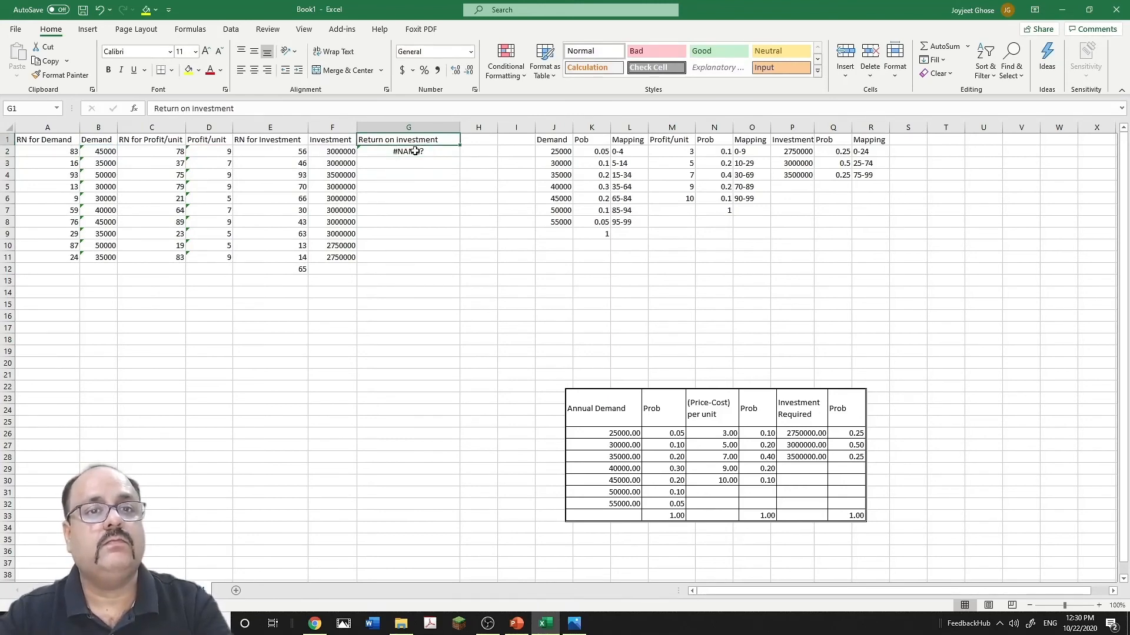
{"action": "left_click", "coordinate": [416, 151]}
{"action": "left_click", "coordinate": [168, 108]}
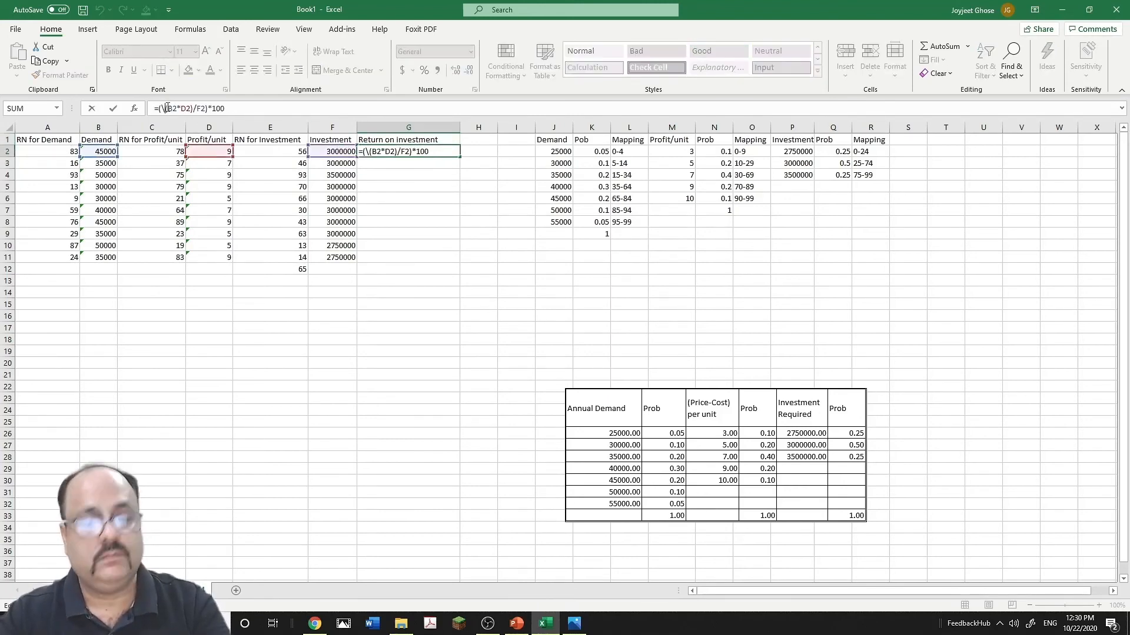
{"action": "key", "text": "BackSpace"}
{"action": "key", "text": "Return"}
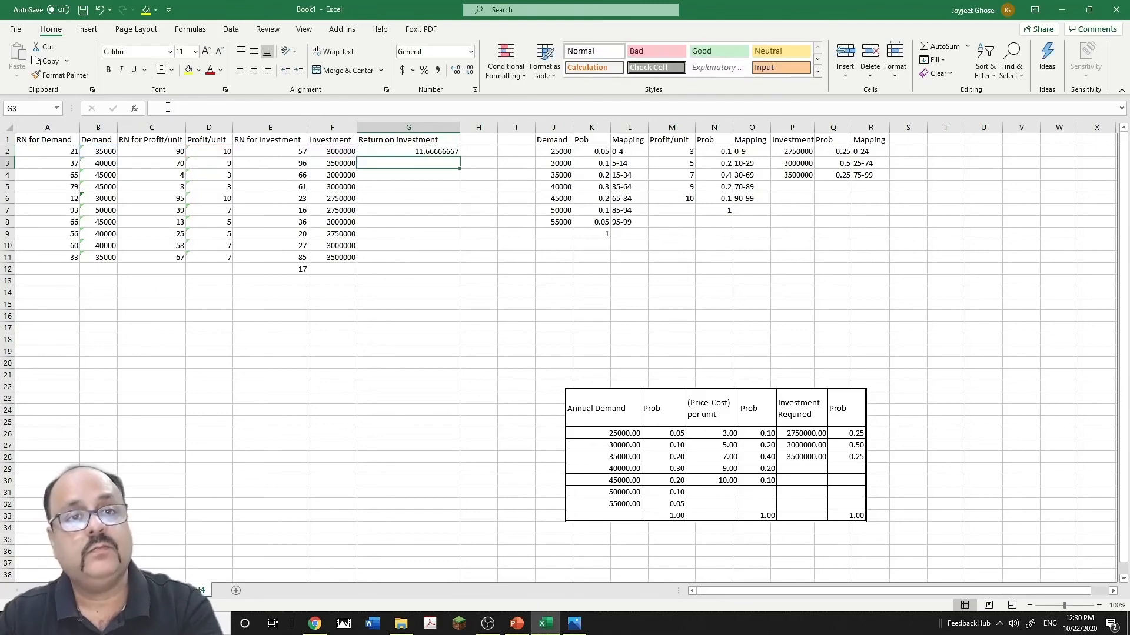
- Change the G1 header to "%Return on investment" and fill the G2 formula down through G11
{"action": "left_click", "coordinate": [424, 151]}
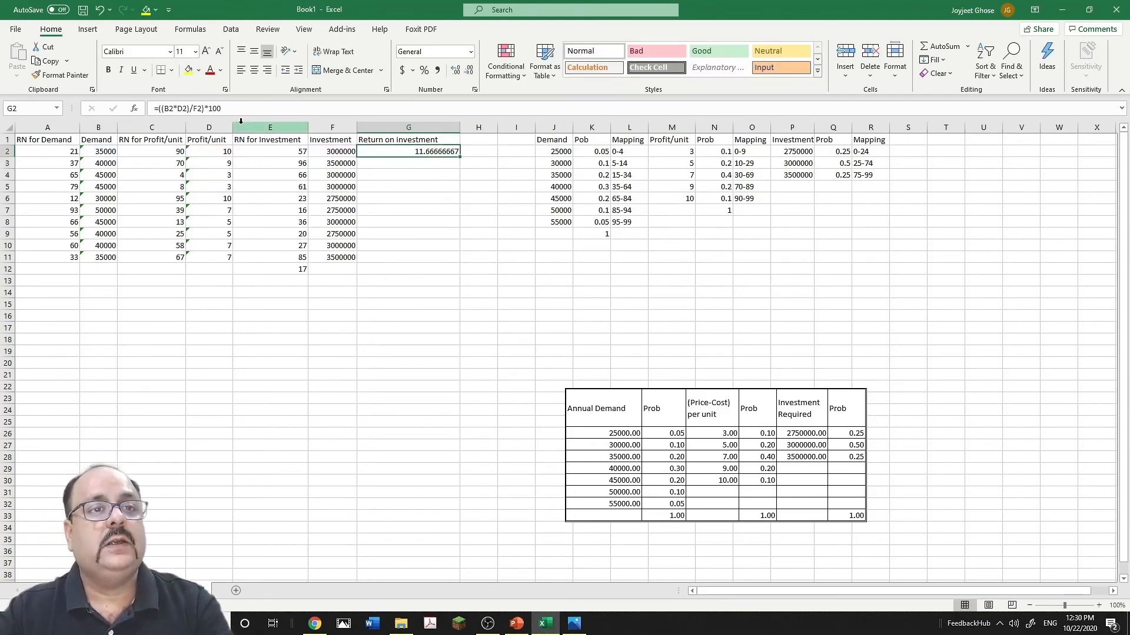
{"action": "double_click", "coordinate": [360, 139]}
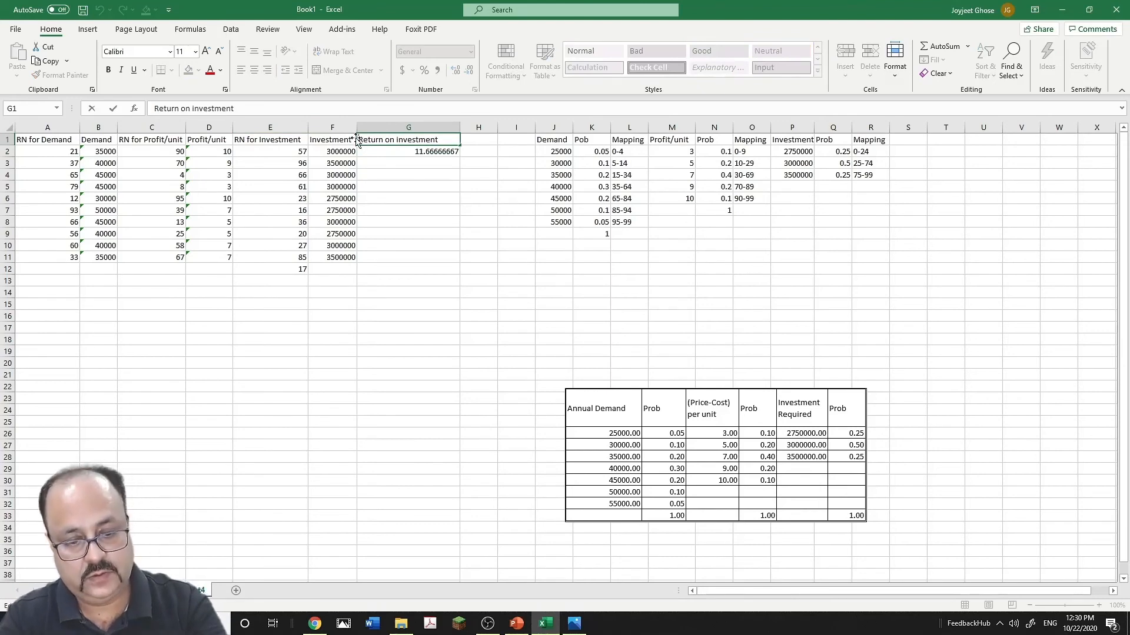
{"action": "type", "text": "%"}
{"action": "left_click", "coordinate": [408, 151]}
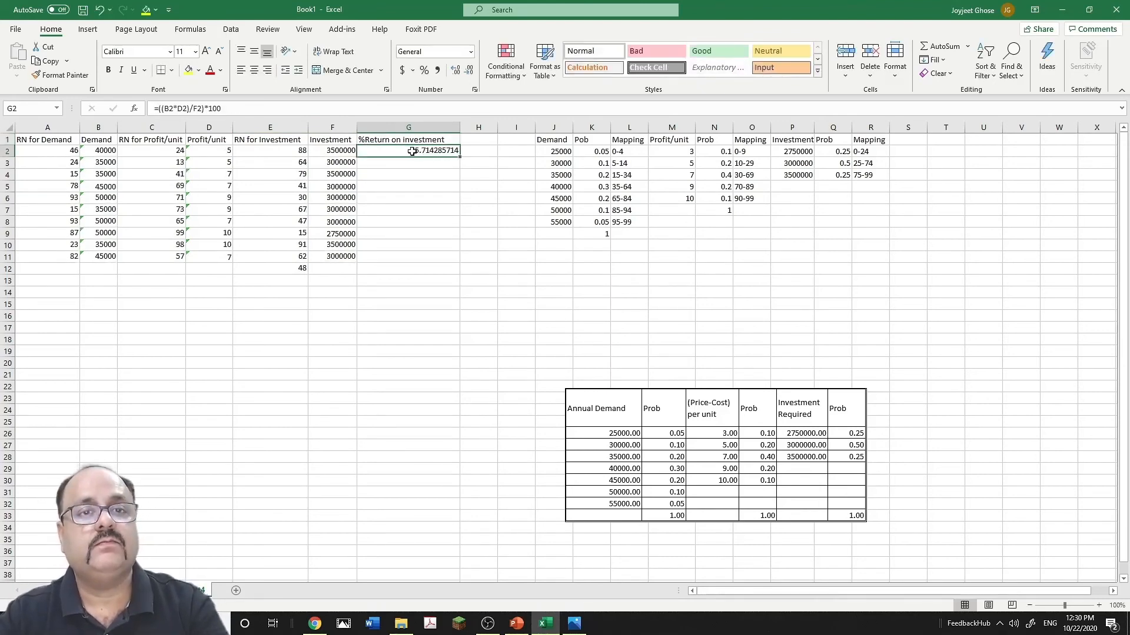
{"action": "left_click_drag", "start_coordinate": [461, 160], "coordinate": [453, 261]}
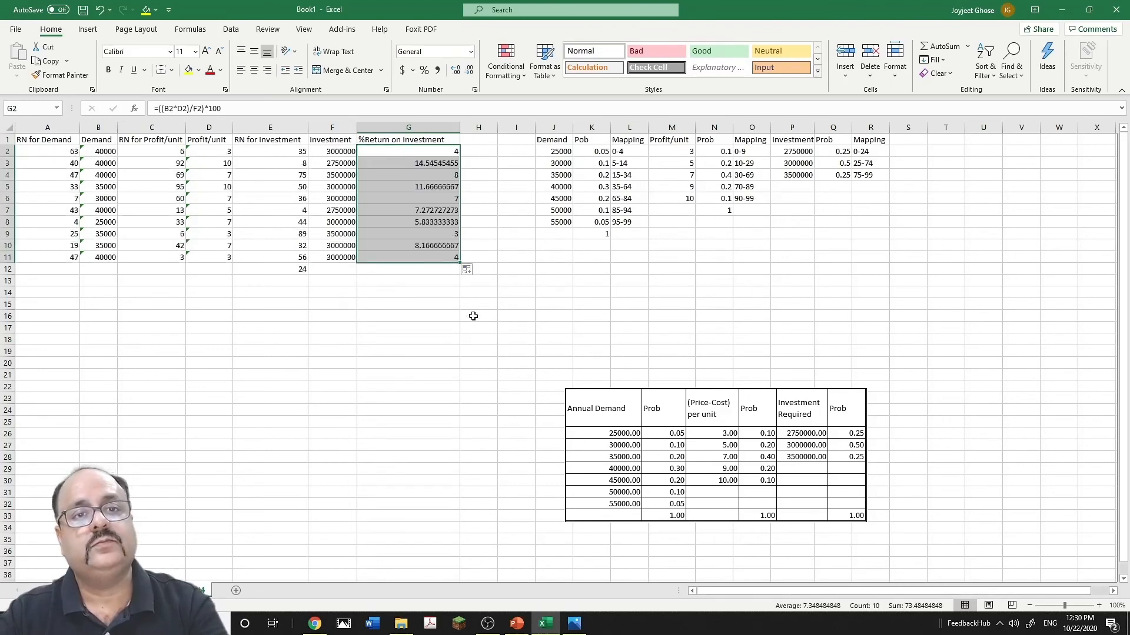
- Apply green gradient-fill data bars to the return values in G2:G11
{"action": "left_click_drag", "start_coordinate": [446, 153], "coordinate": [447, 257]}
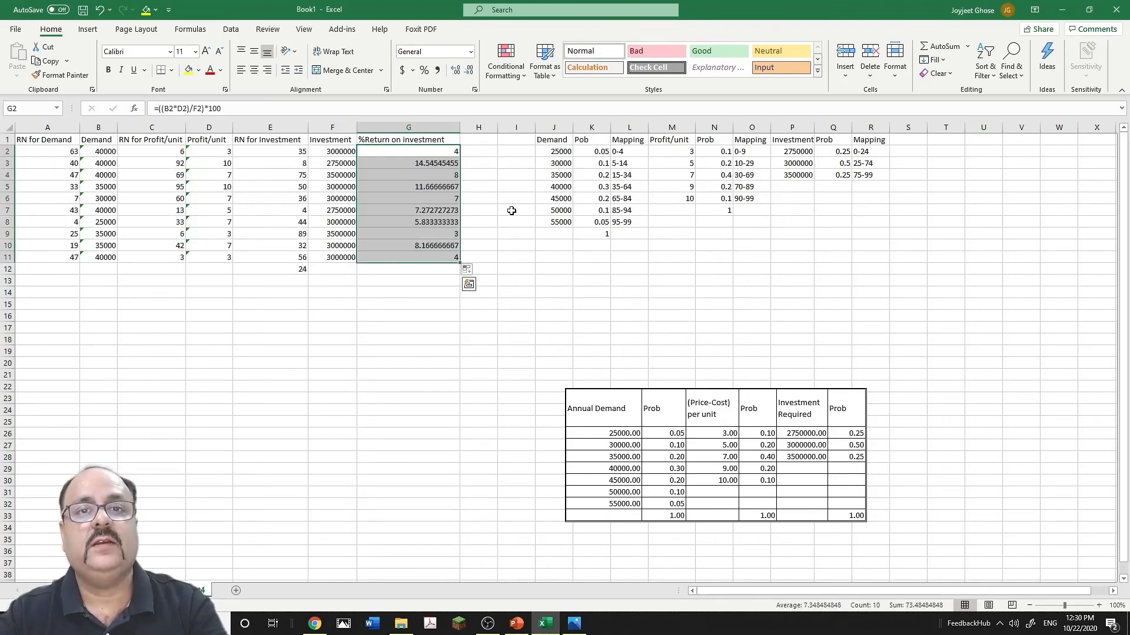
{"action": "left_click", "coordinate": [506, 62]}
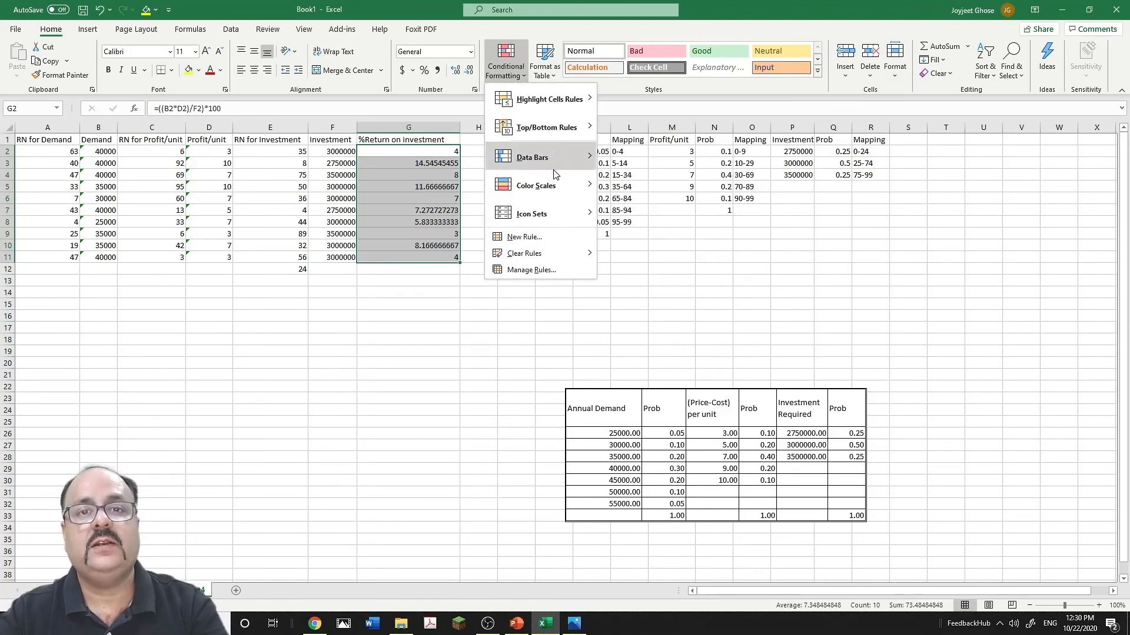
{"action": "mouse_move", "coordinate": [555, 171]}
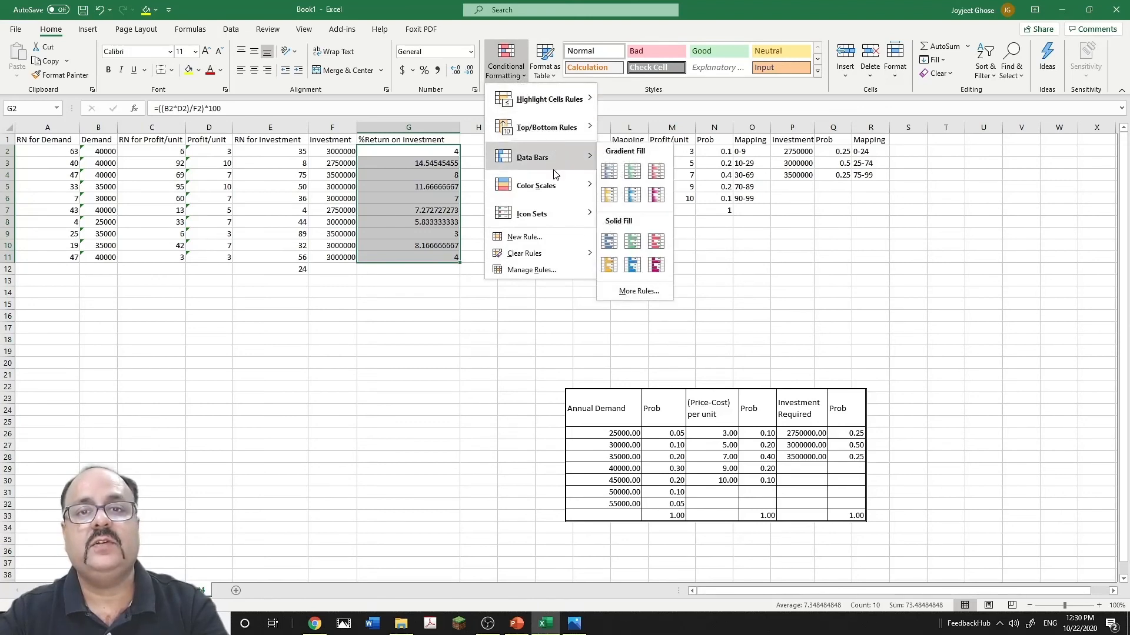
{"action": "left_click", "coordinate": [628, 175]}
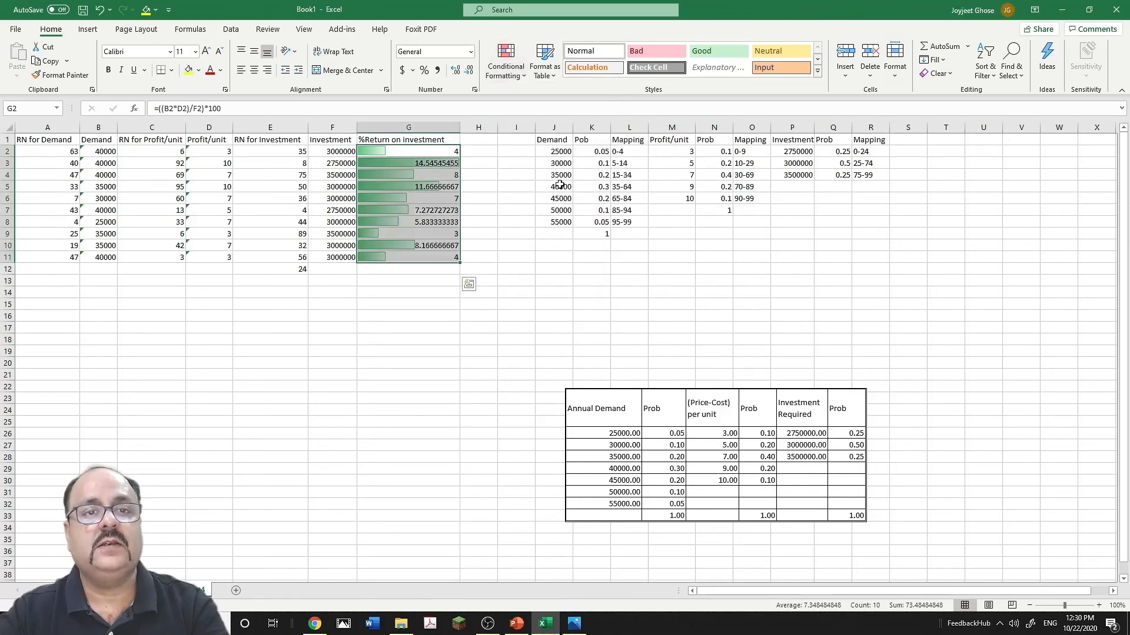
- Label G13 "Maximum" and enter =MAX(G2:G11) in G14 to find the highest return
{"action": "left_click", "coordinate": [411, 282]}
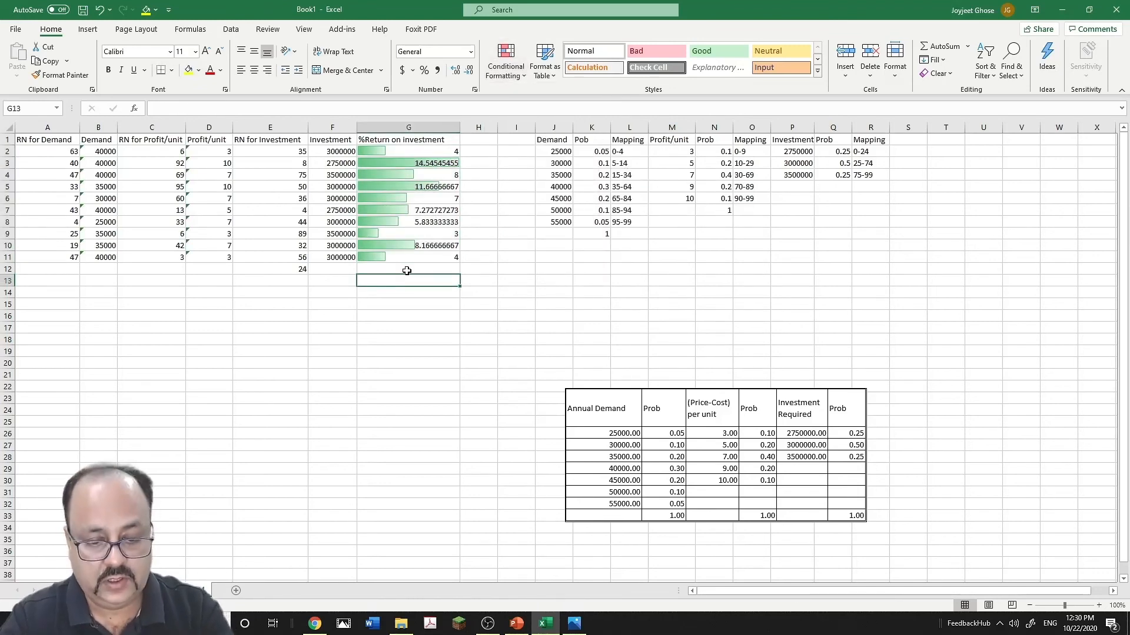
{"action": "type", "text": "Ma"}
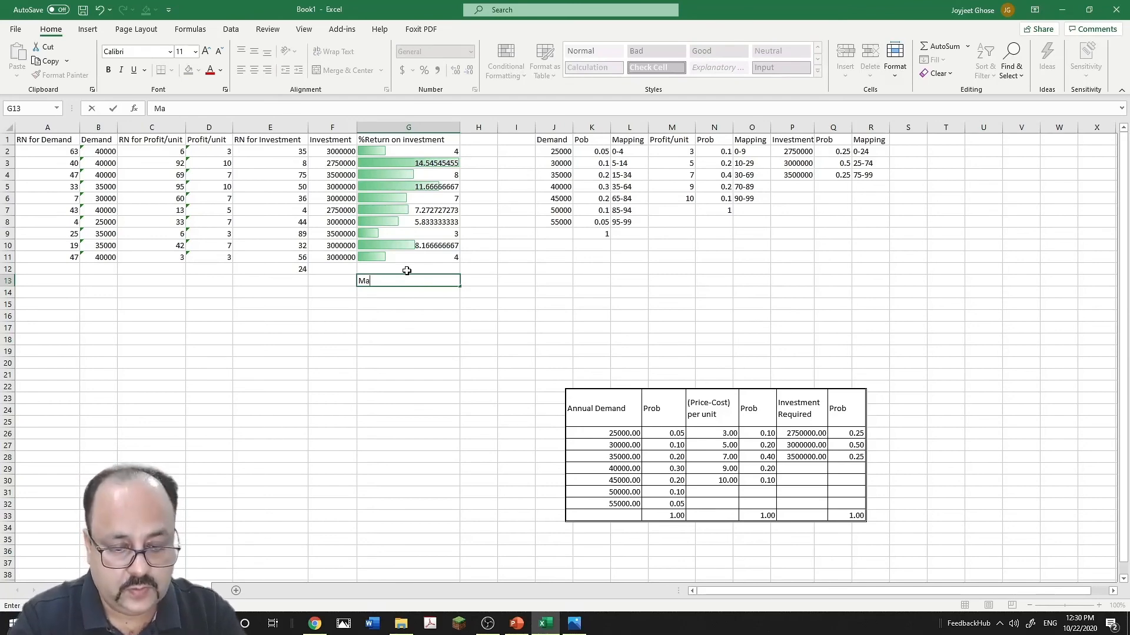
{"action": "type", "text": "ximum"}
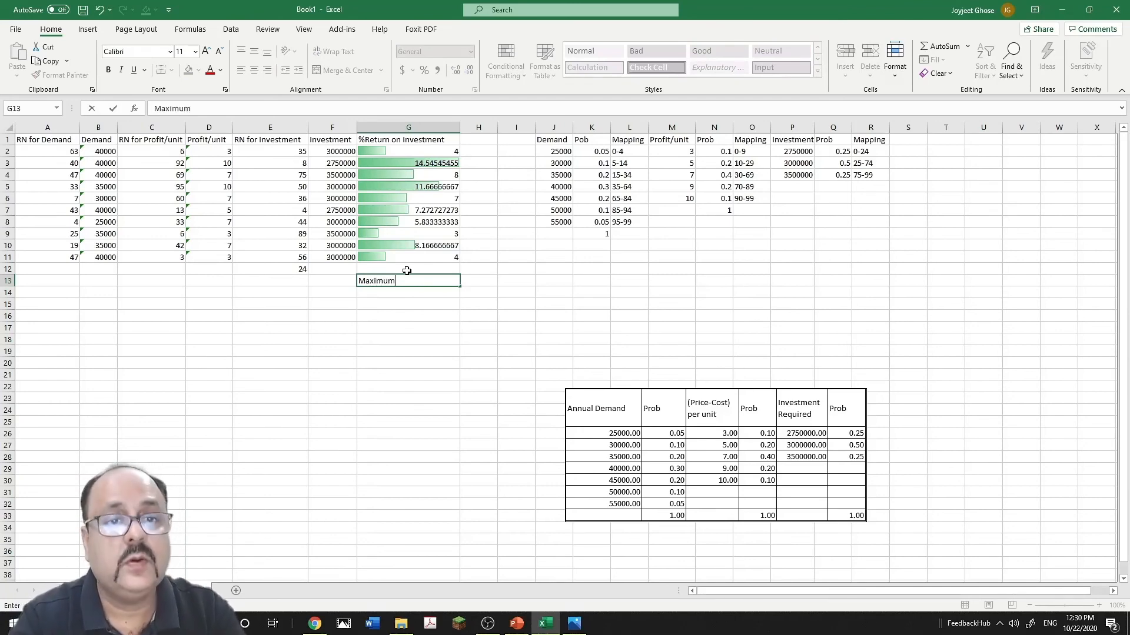
{"action": "key", "text": "Return"}
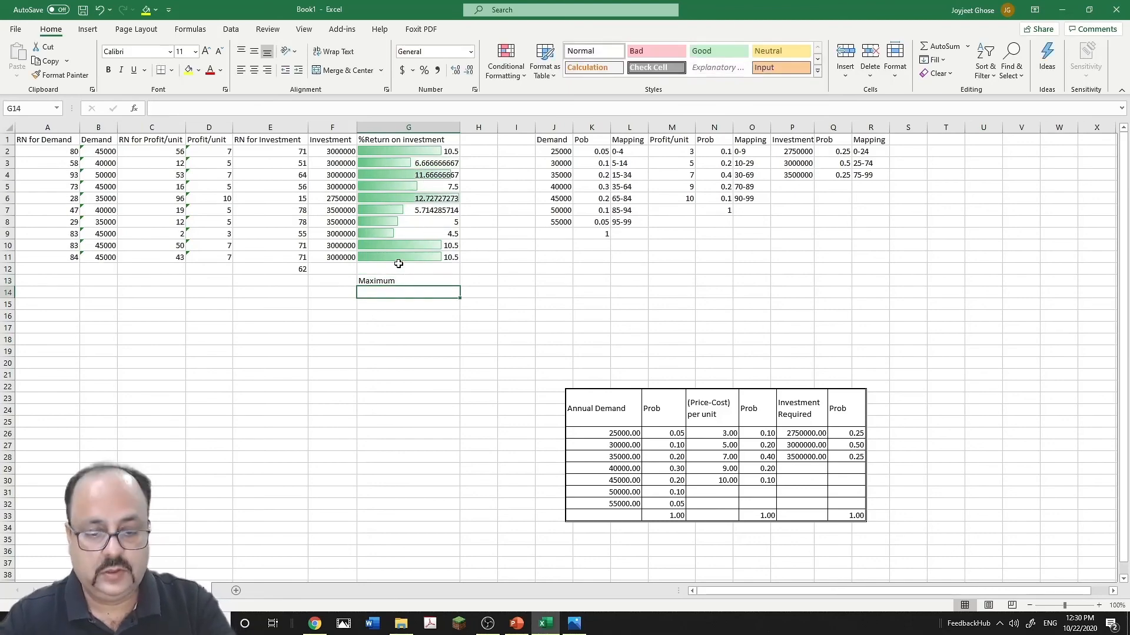
{"action": "type", "text": "=max"}
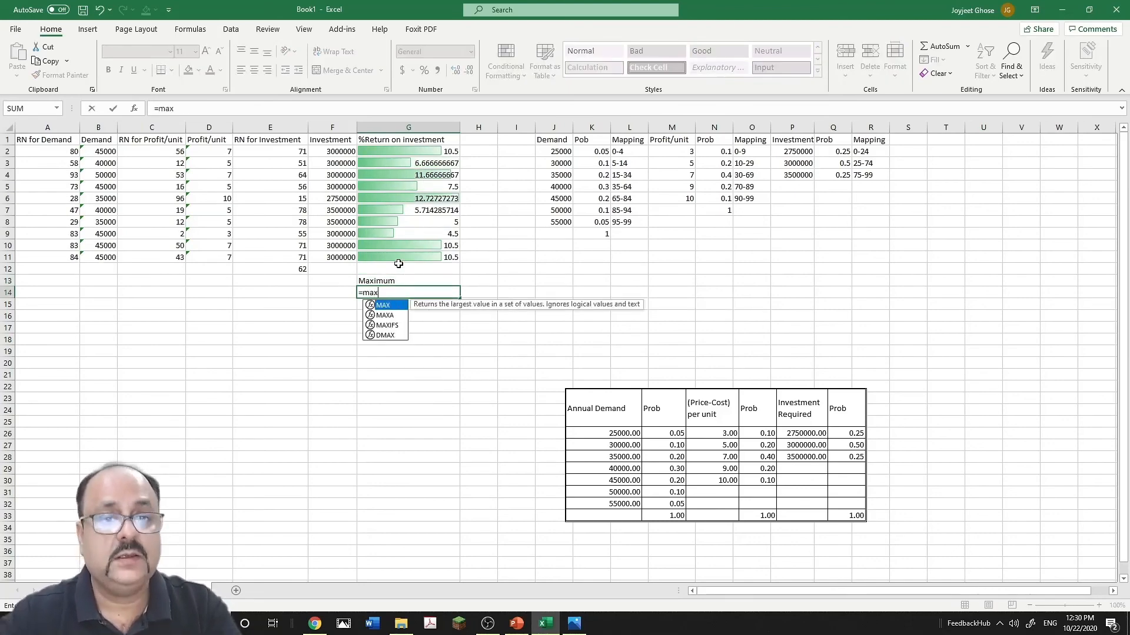
{"action": "double_click", "coordinate": [383, 305]}
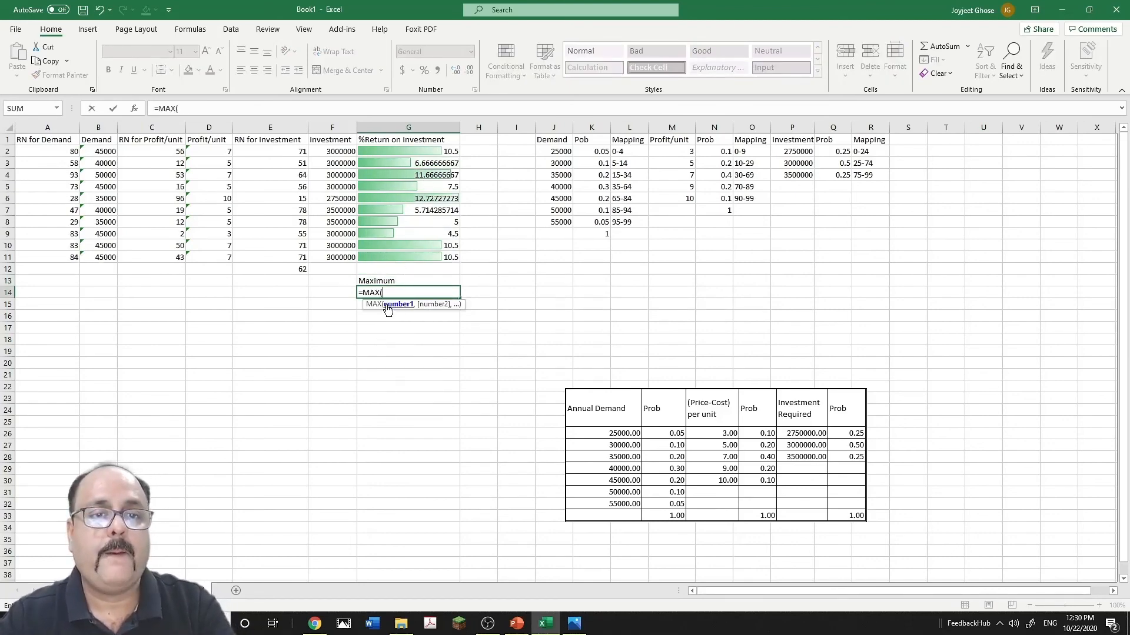
{"action": "left_click_drag", "start_coordinate": [420, 154], "coordinate": [432, 254]}
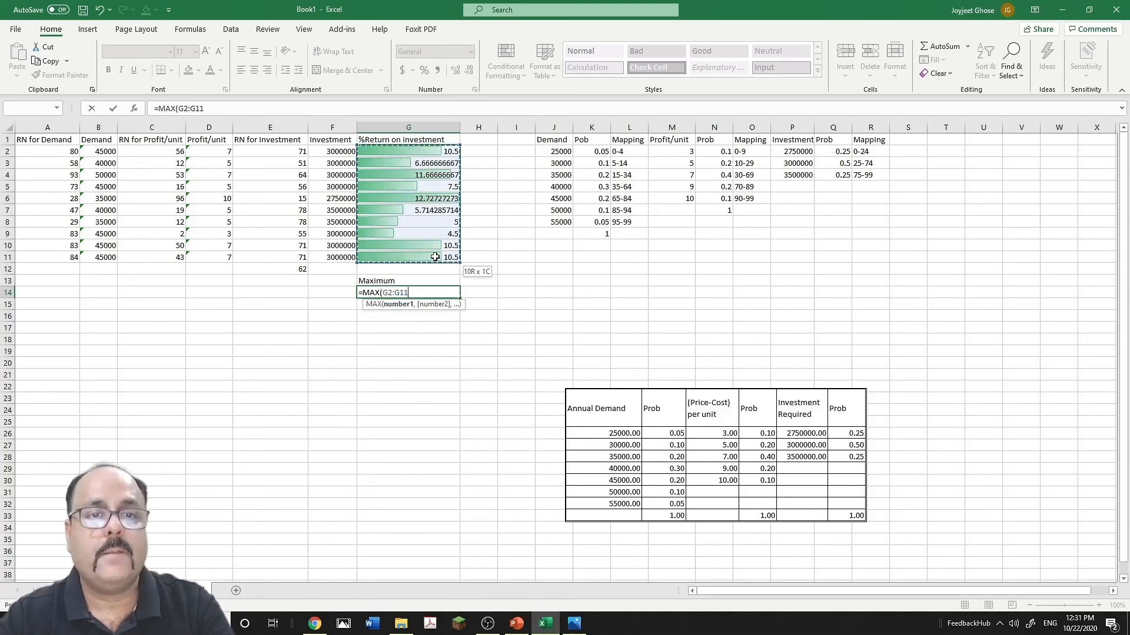
{"action": "key", "text": "Return"}
- Apply the three-star ratings icon set as conditional formatting to the maximum value in G14
{"action": "left_click", "coordinate": [444, 295]}
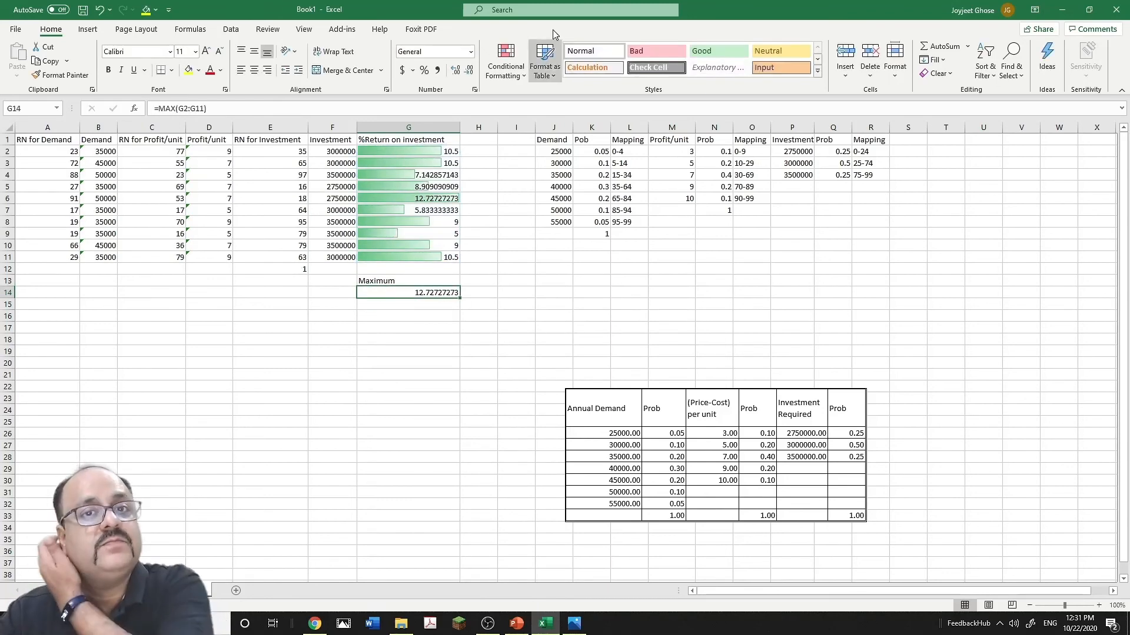
{"action": "left_click", "coordinate": [506, 67]}
{"action": "mouse_move", "coordinate": [543, 223]}
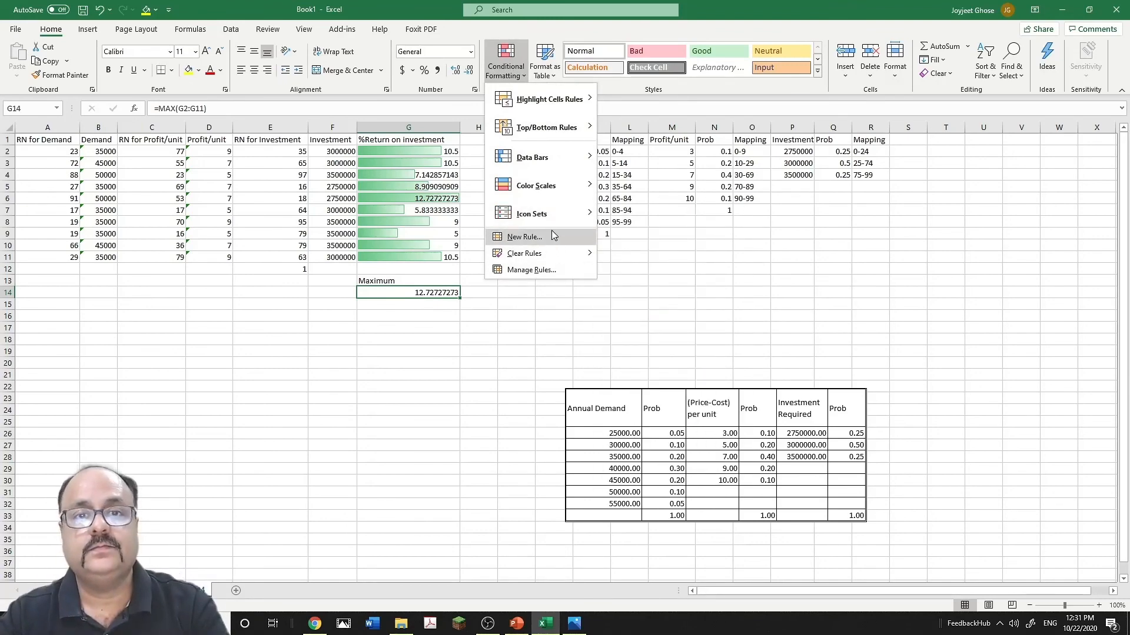
{"action": "mouse_move", "coordinate": [581, 211]}
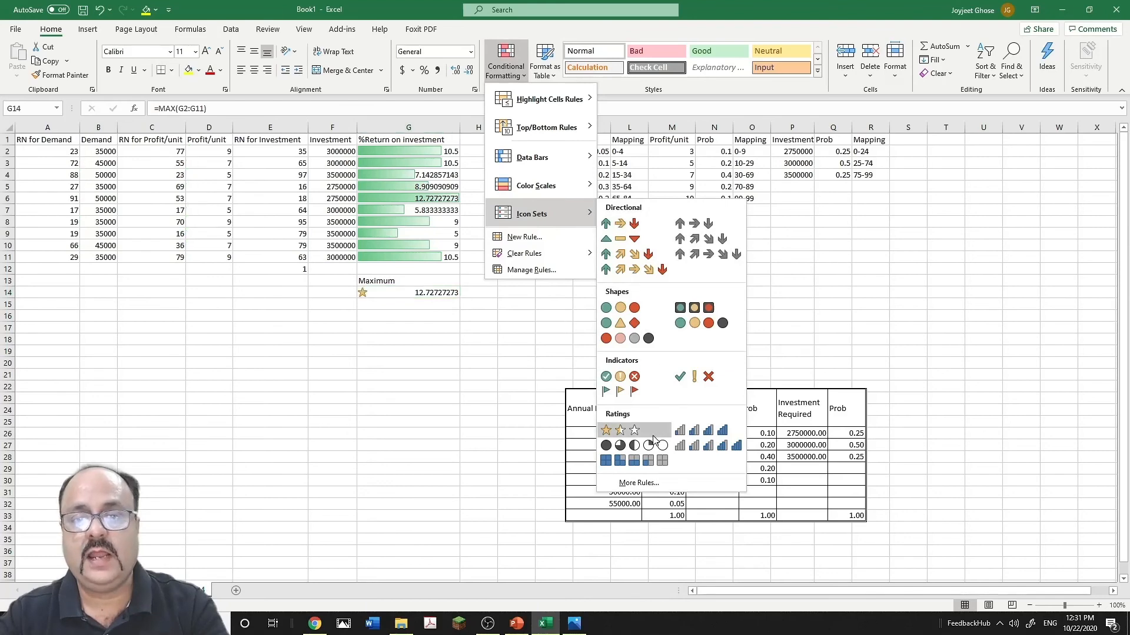
{"action": "left_click", "coordinate": [605, 437]}
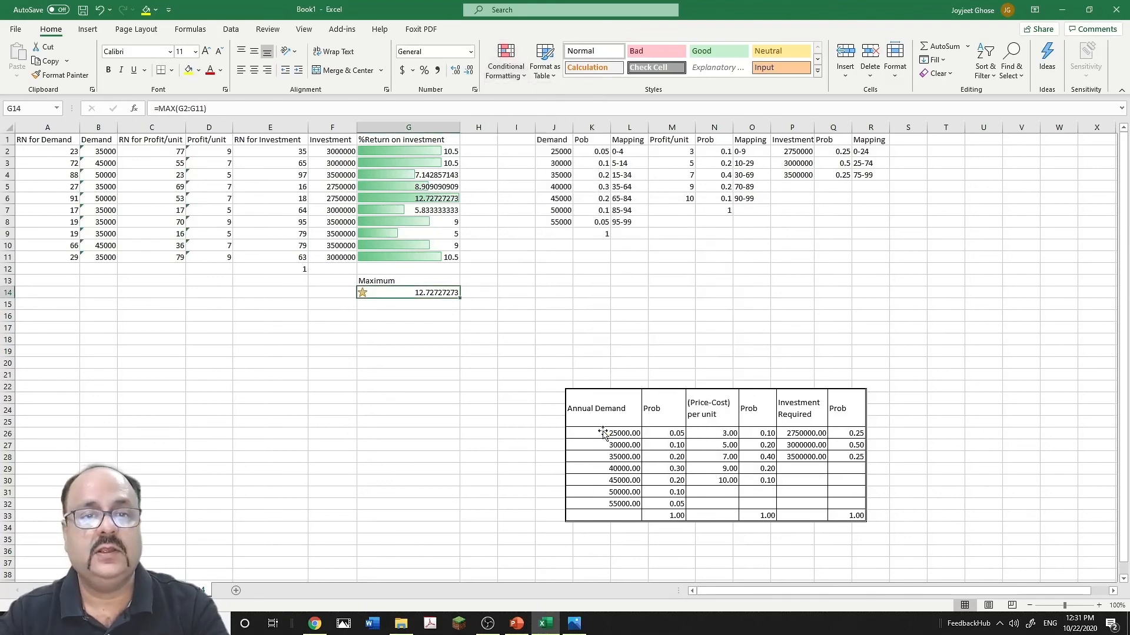
{"action": "left_click", "coordinate": [362, 384]}
- Recalculate the sheet repeatedly to examine how the simulated returns and the maximum in G14 vary with new random numbers
{"action": "left_click", "coordinate": [389, 291]}
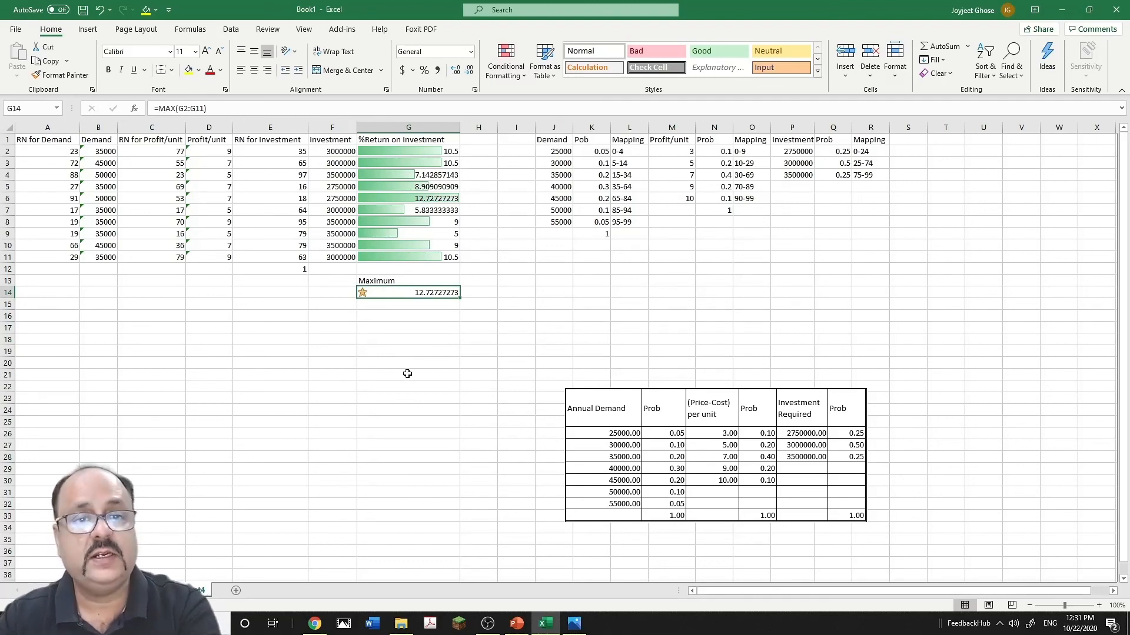
{"action": "key", "text": "F9"}
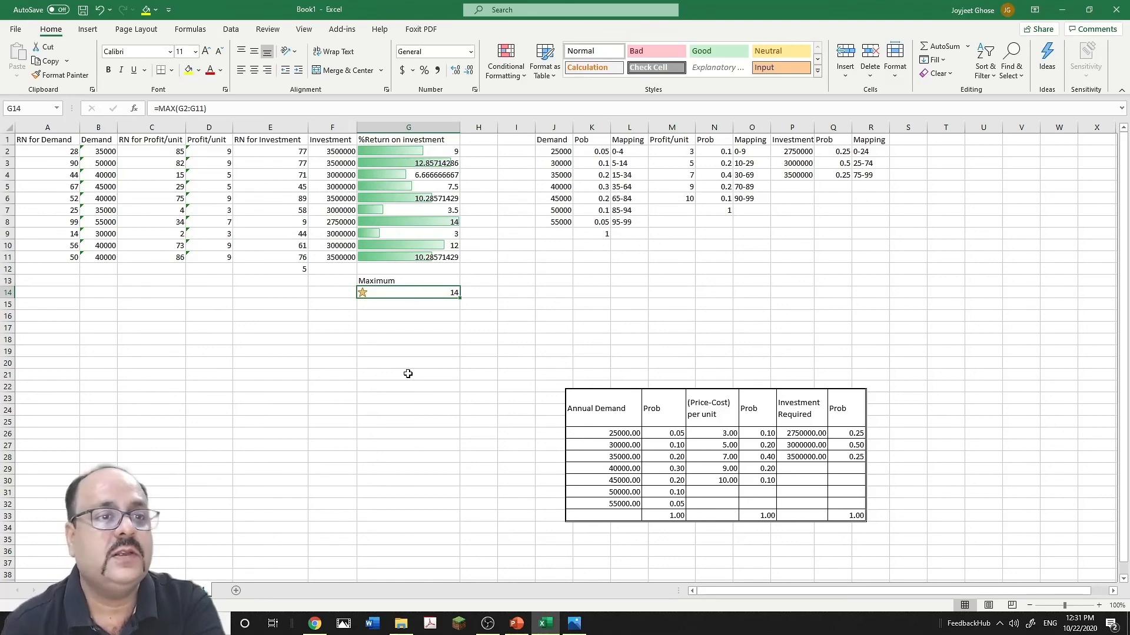
{"action": "key", "text": "F9"}
{"action": "key", "text": "F9"}
{"action": "key", "text": "F9"}
{"action": "key", "text": "F9"}
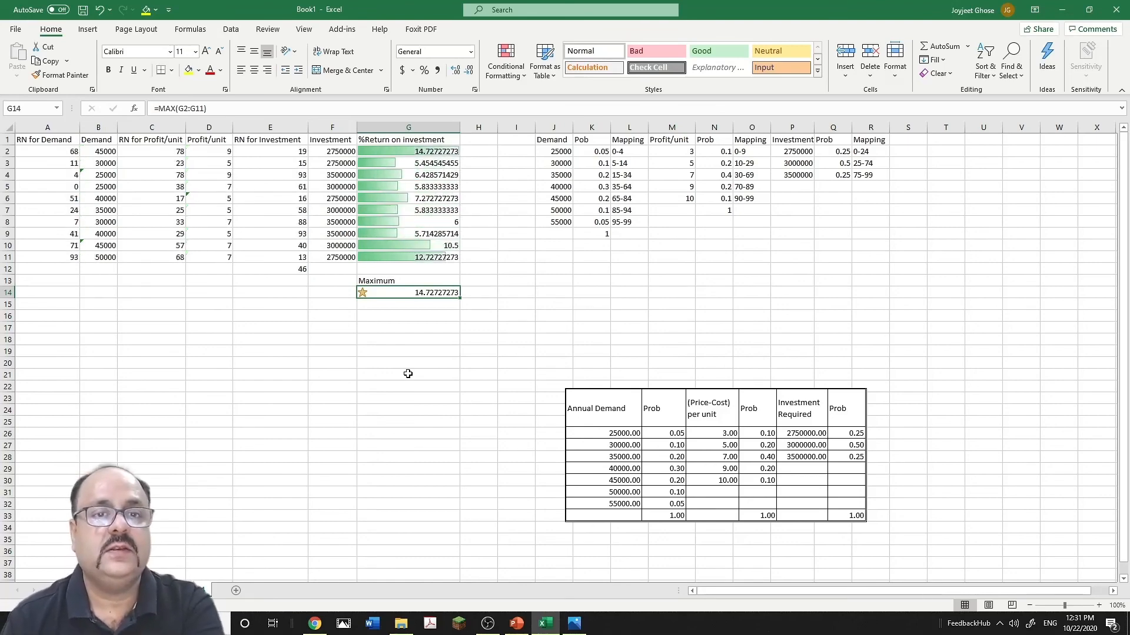
{"action": "key", "text": "F9"}
{"action": "key", "text": "F9"}
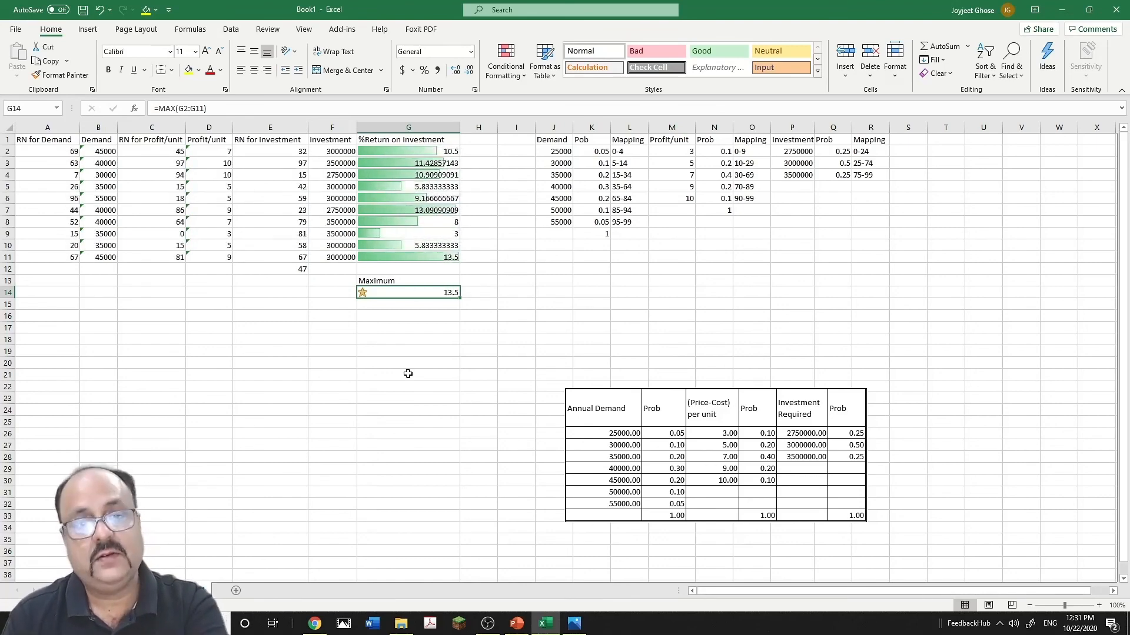
{"action": "key", "text": "F9"}
{"action": "key", "text": "F9"}
{"action": "key", "text": "F9"}
{"action": "key", "text": "F9"}
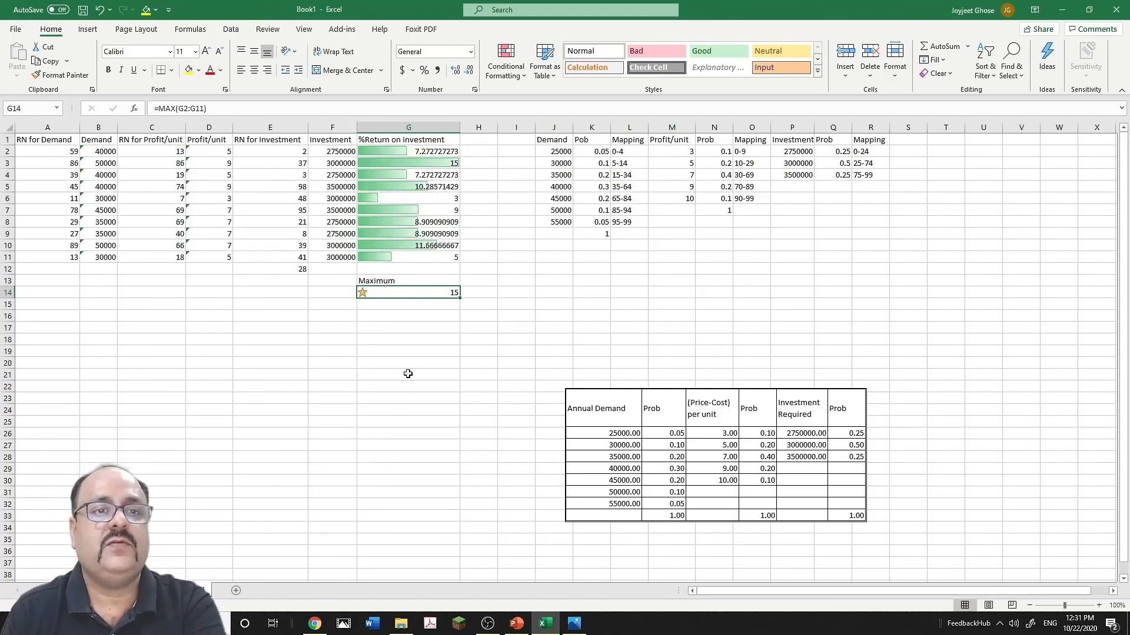
{"action": "key", "text": "F9"}
{"action": "key", "text": "F9"}
{"action": "key", "text": "F9"}
{"action": "key", "text": "F9"}
{"action": "key", "text": "F9"}
{"action": "key", "text": "F9"}
{"action": "key", "text": "F9"}
{"action": "key", "text": "F9"}
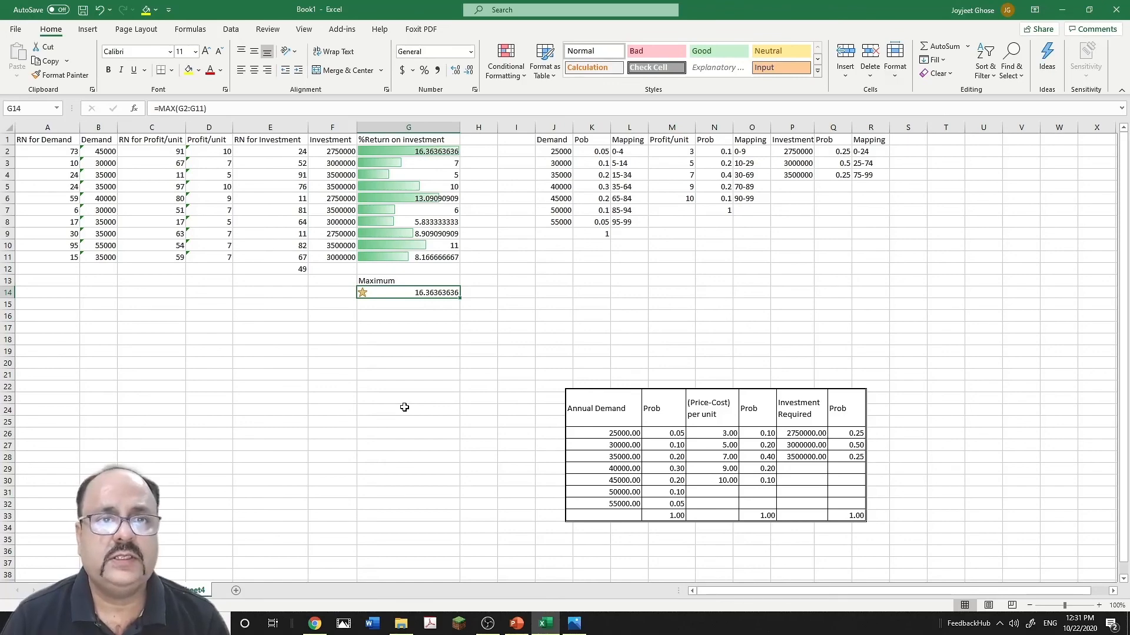
- Switch to the PowerPoint presentation and start the slide show from slide 29 with the simulated return table
{"action": "left_click", "coordinate": [517, 626]}
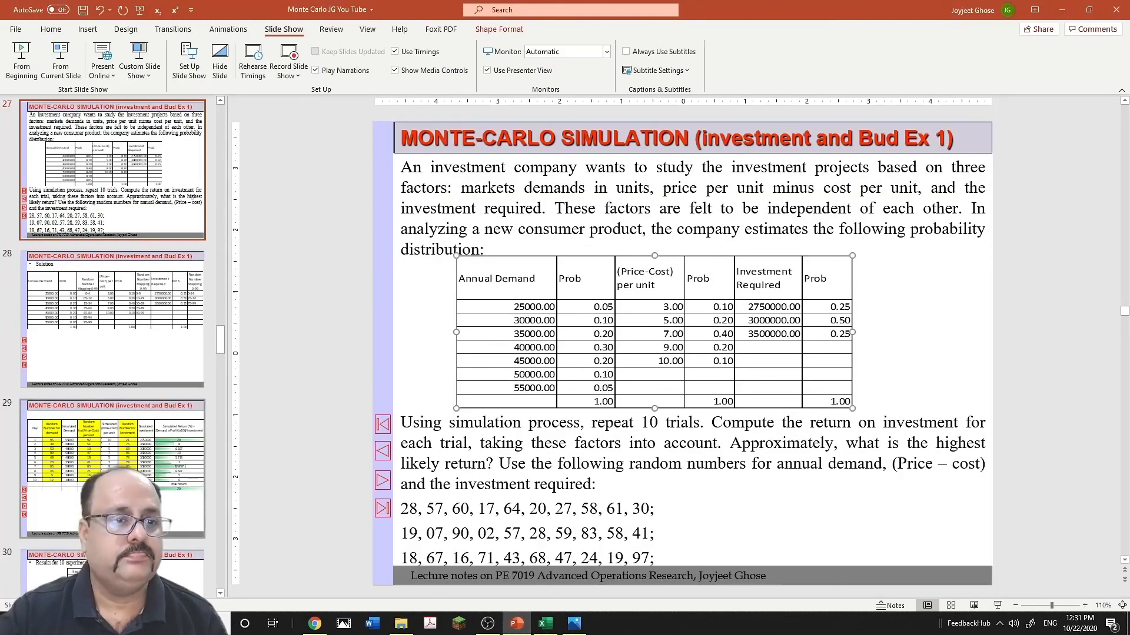
{"action": "left_click", "coordinate": [109, 488]}
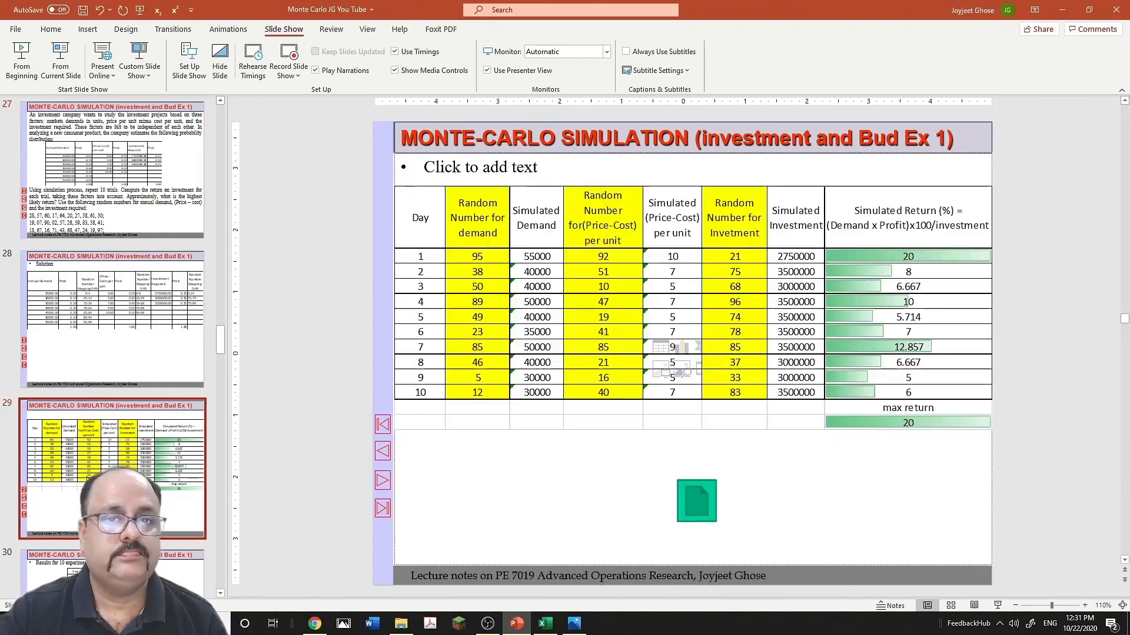
{"action": "left_click", "coordinate": [60, 61]}
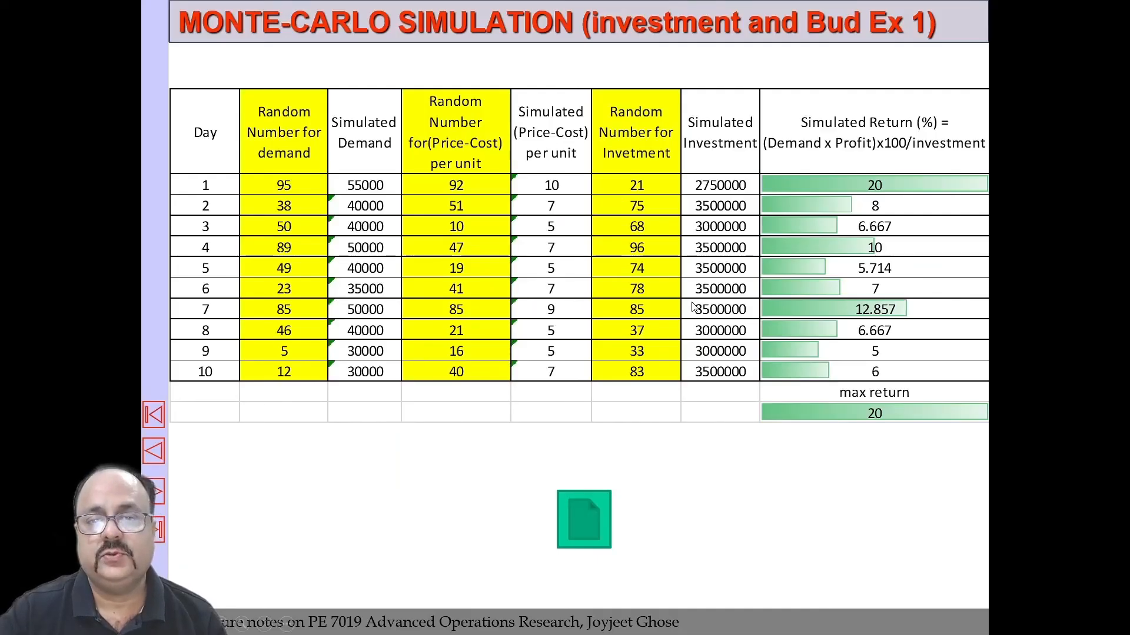